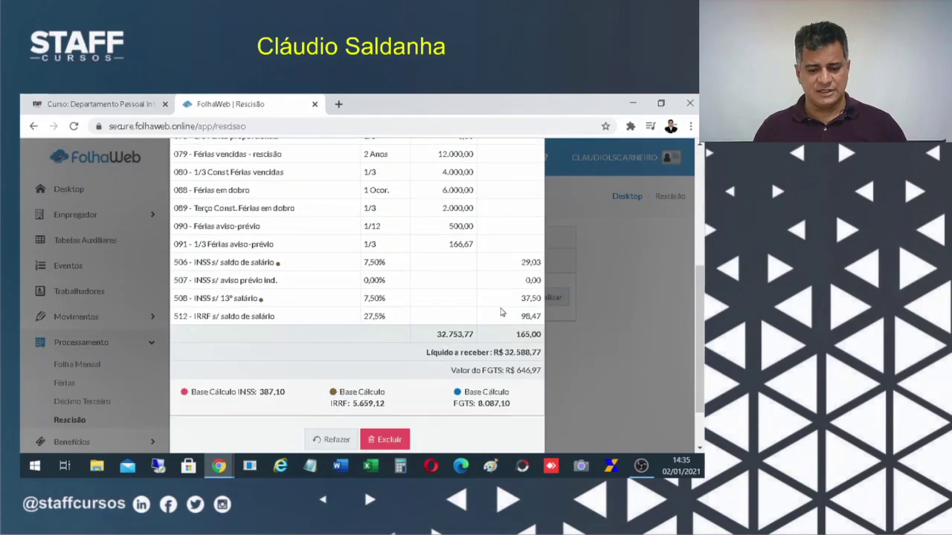
Check the termination preview (net R$ 32.588,77, FGTS R$ 646,97) and list the printable termination documents.
scroll(501, 312, "up", 6)
scroll(501, 312, "down", 5)
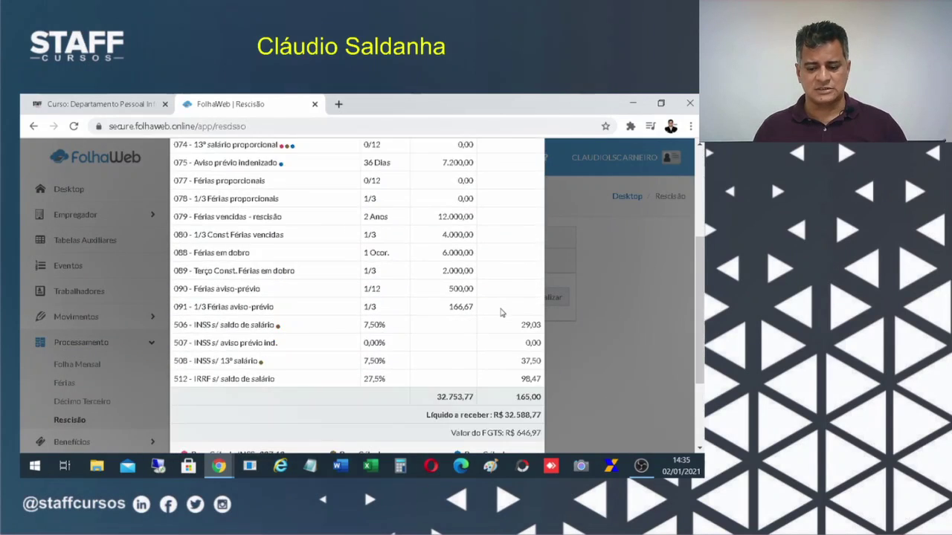
scroll(354, 395, "up", 4)
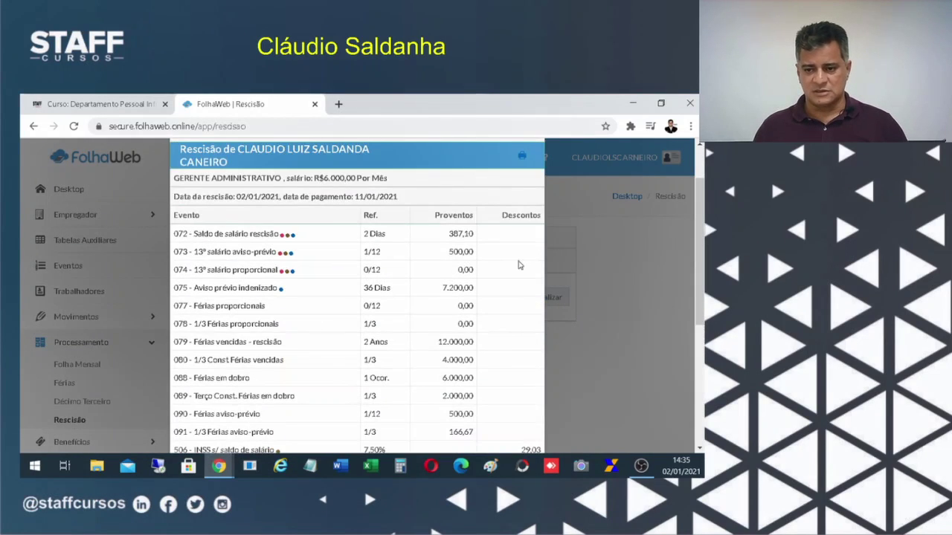
scroll(524, 232, "up", 2)
left_click(522, 221)
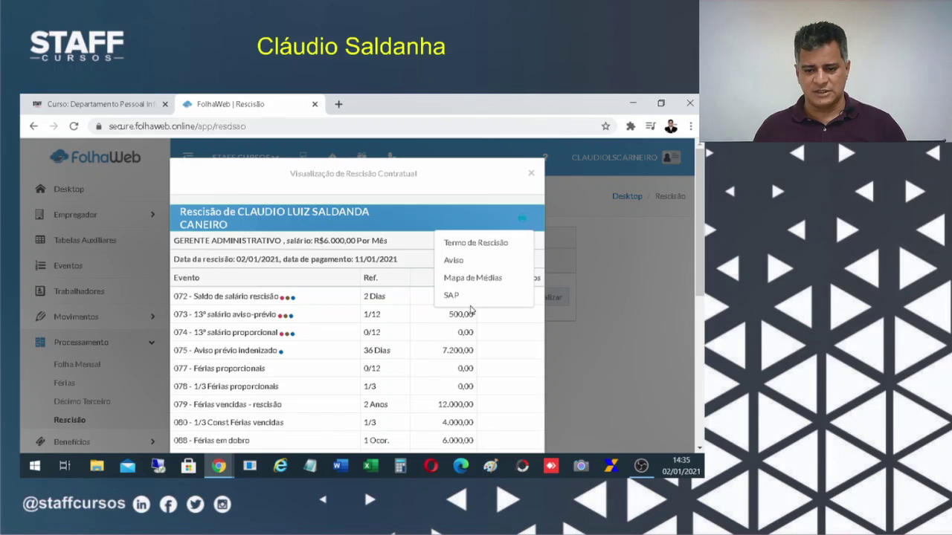
Open the Termo de Rescisão (TRCT) PDF and highlight 'por iniciativa do empregador'.
left_click(473, 244)
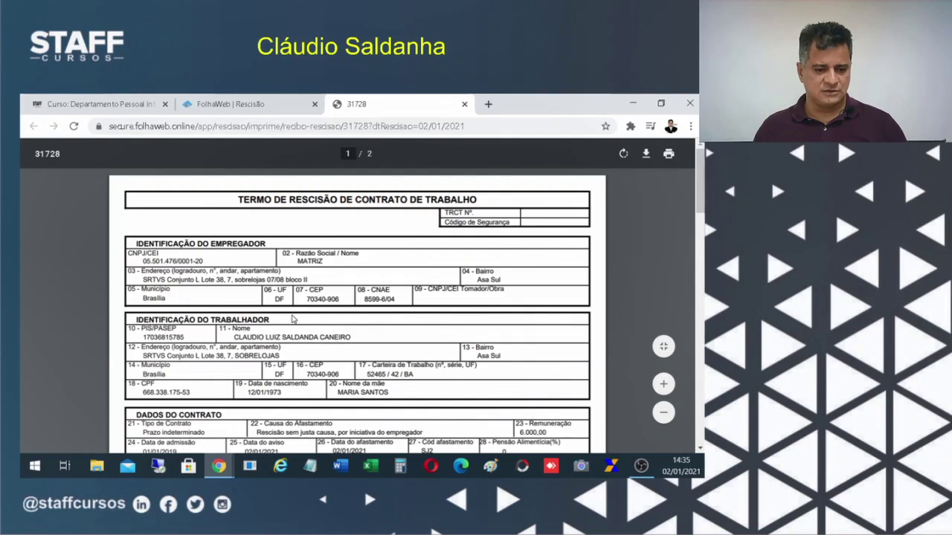
scroll(294, 320, "down", 3)
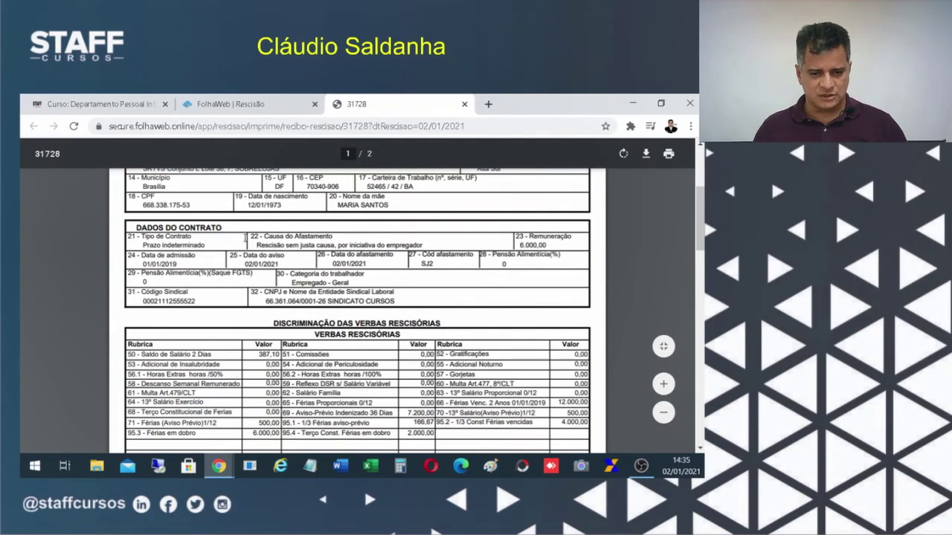
left_click_drag(339, 246, 448, 241)
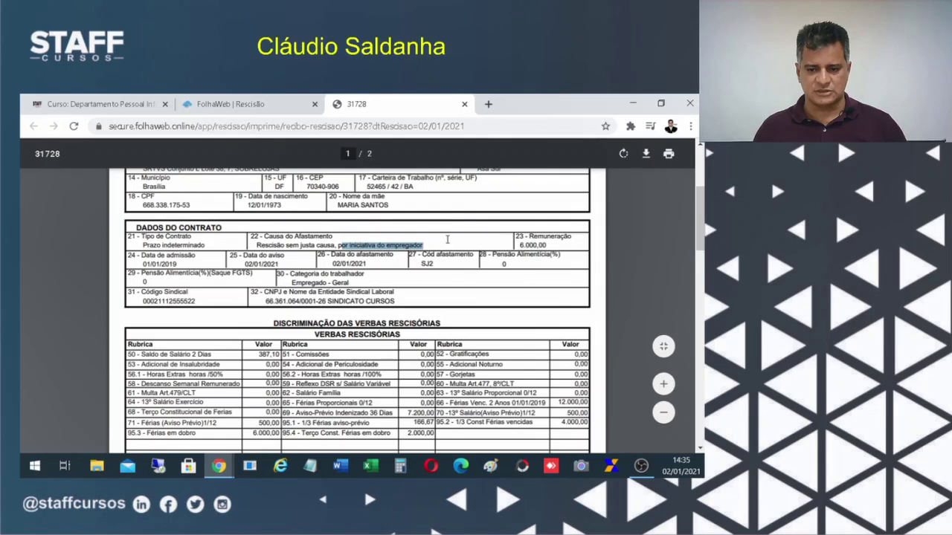
Review the TRCT totals (gross R$ 32.753,77, deductions R$ 165,00) through the page-2 homologation term.
scroll(519, 369, "up", 2)
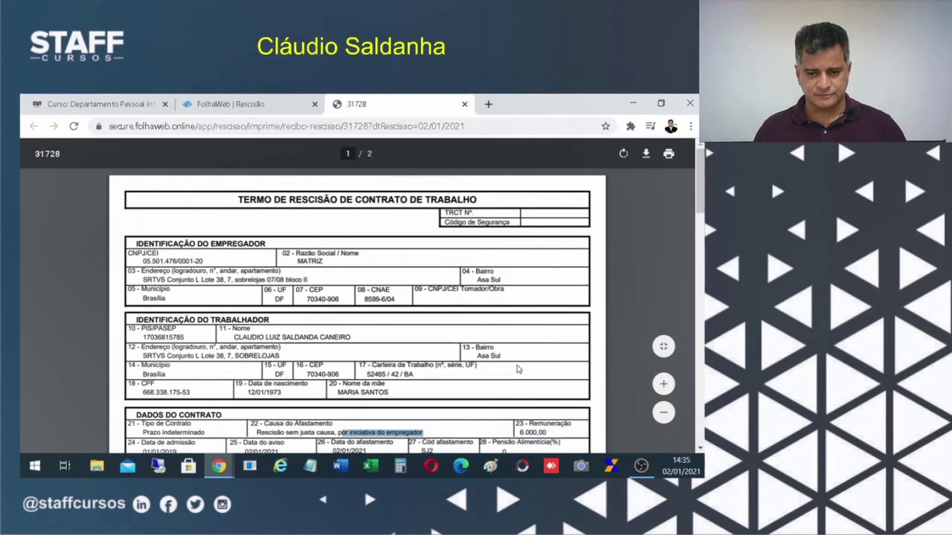
scroll(518, 364, "down", 1)
scroll(519, 364, "down", 2)
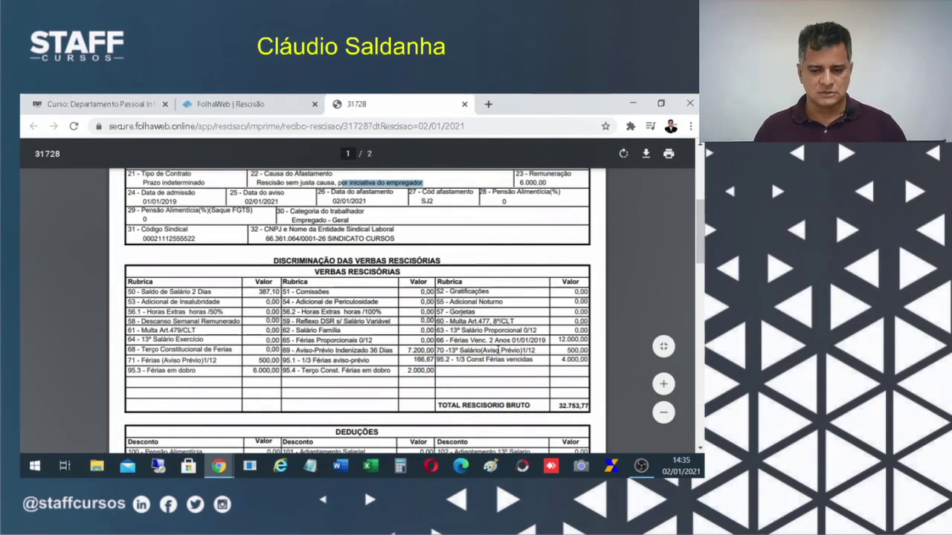
scroll(497, 351, "up", 1)
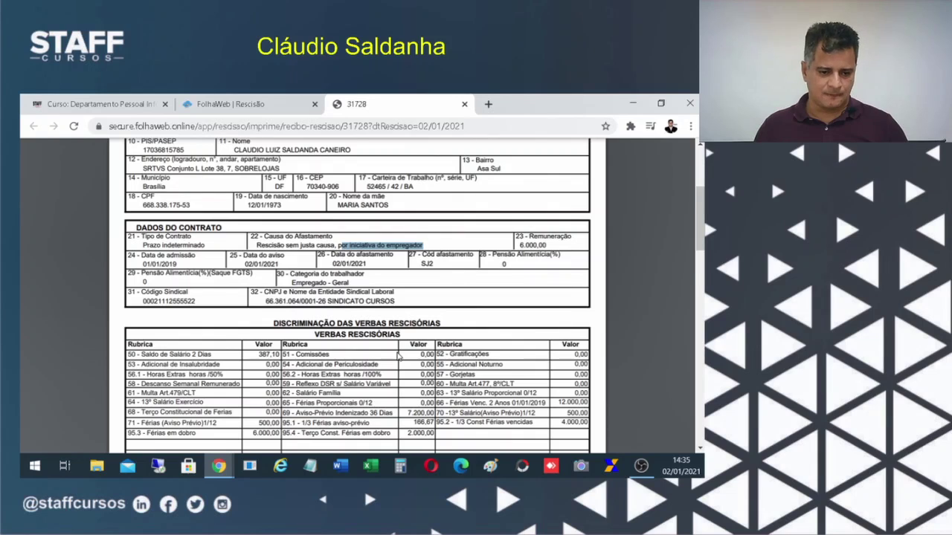
scroll(398, 357, "down", 1)
scroll(399, 357, "down", 1)
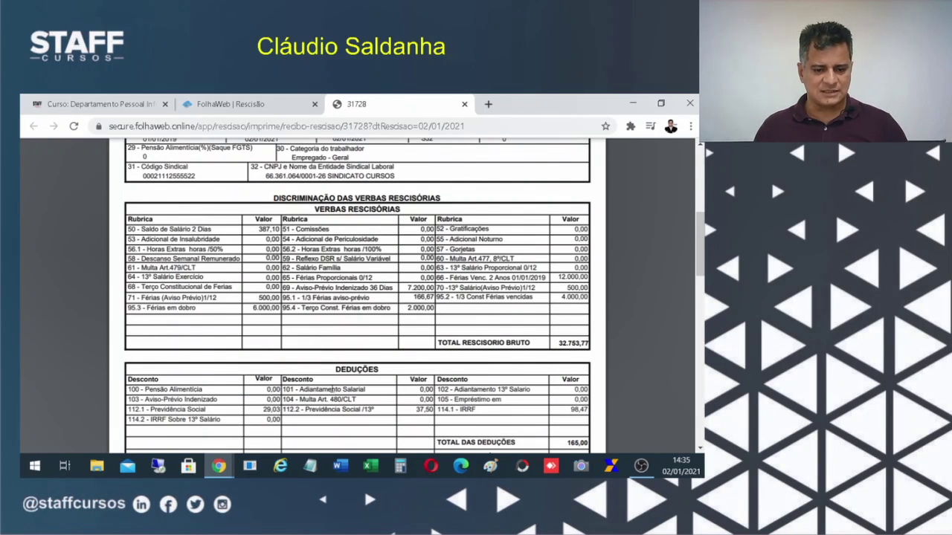
scroll(256, 427, "down", 1)
scroll(262, 415, "up", 2)
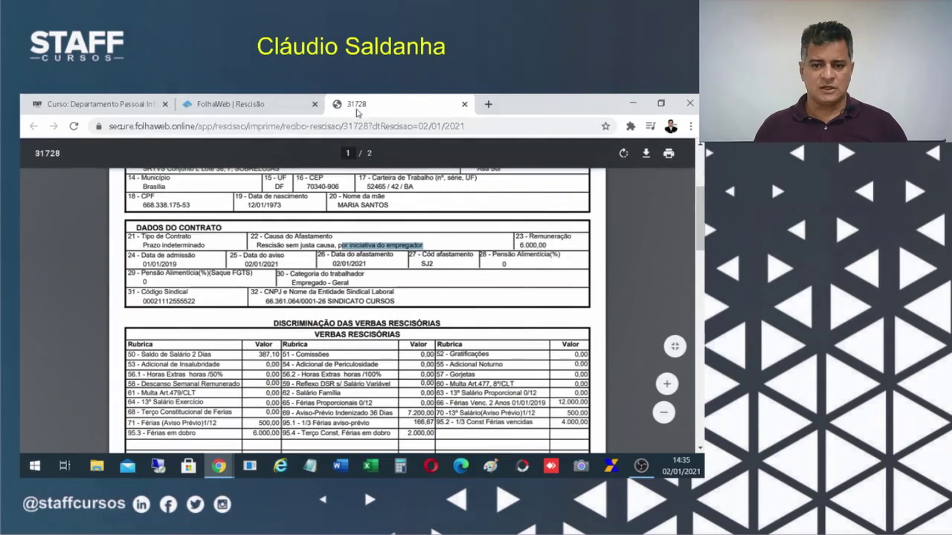
scroll(430, 295, "up", 1)
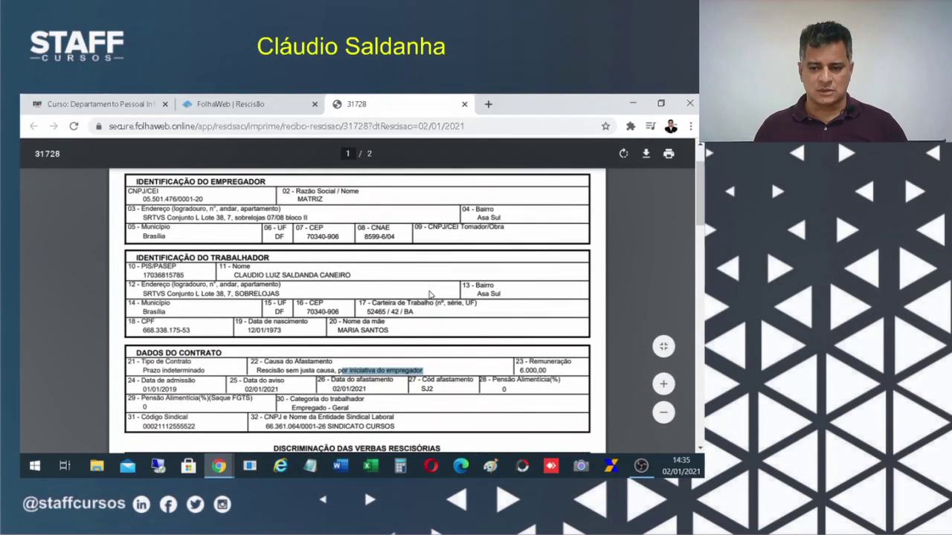
scroll(430, 295, "down", 8)
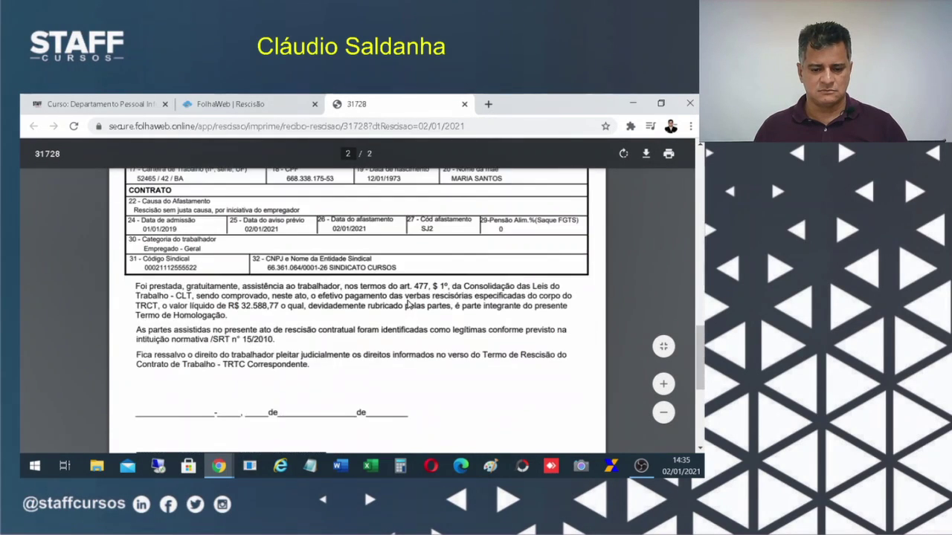
scroll(408, 304, "up", 1)
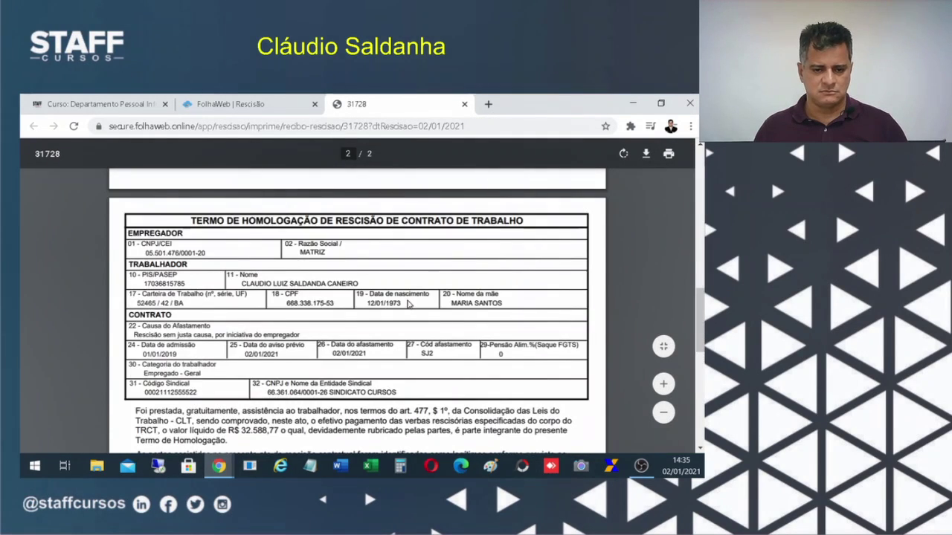
left_click(463, 104)
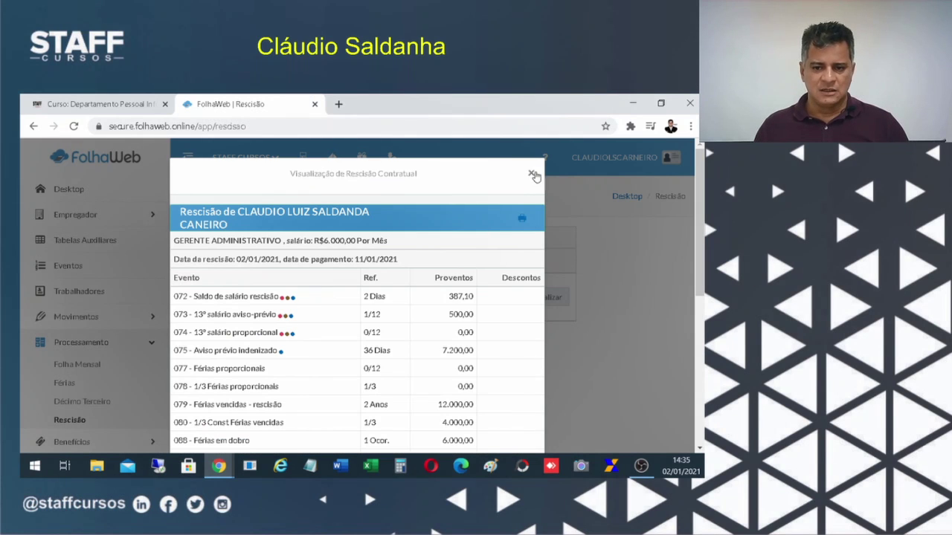
left_click(533, 176)
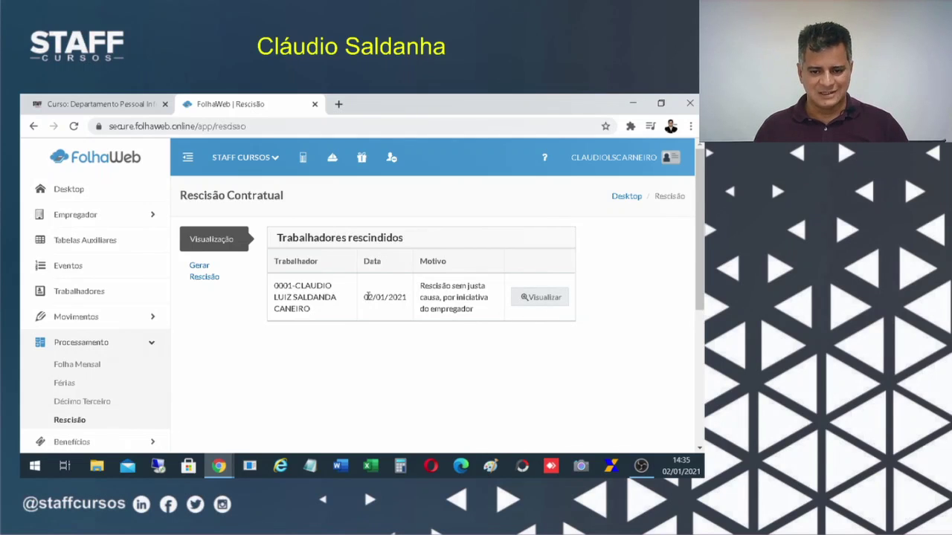
left_click_drag(363, 297, 407, 305)
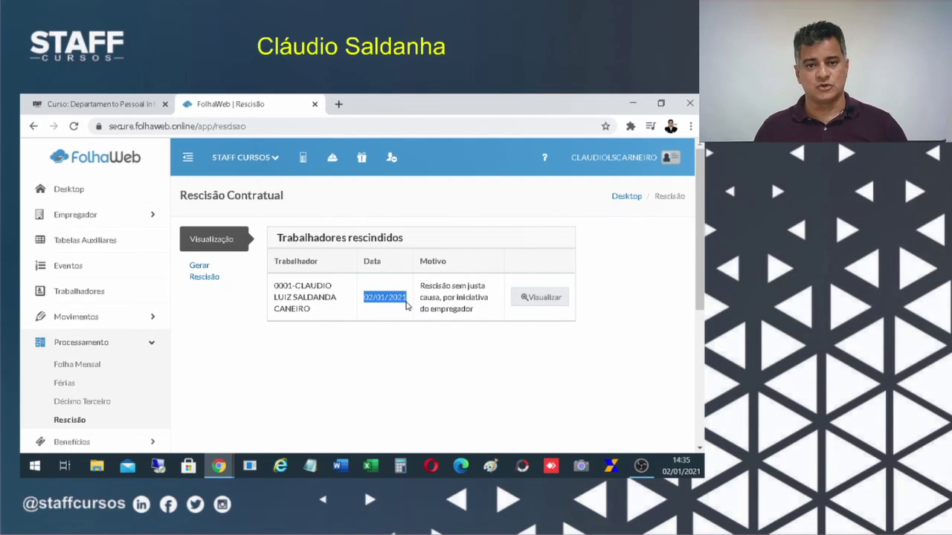
left_click(542, 299)
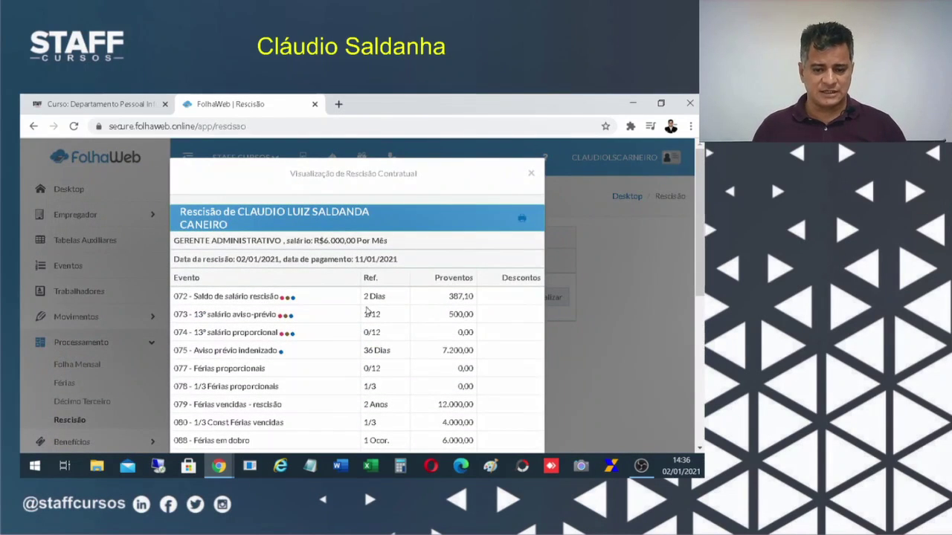
left_click_drag(353, 259, 418, 261)
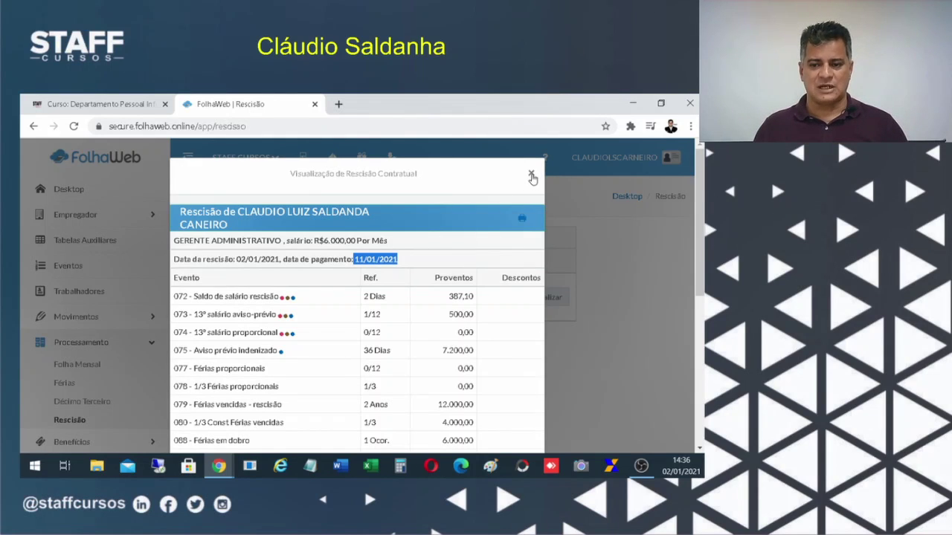
left_click(446, 200)
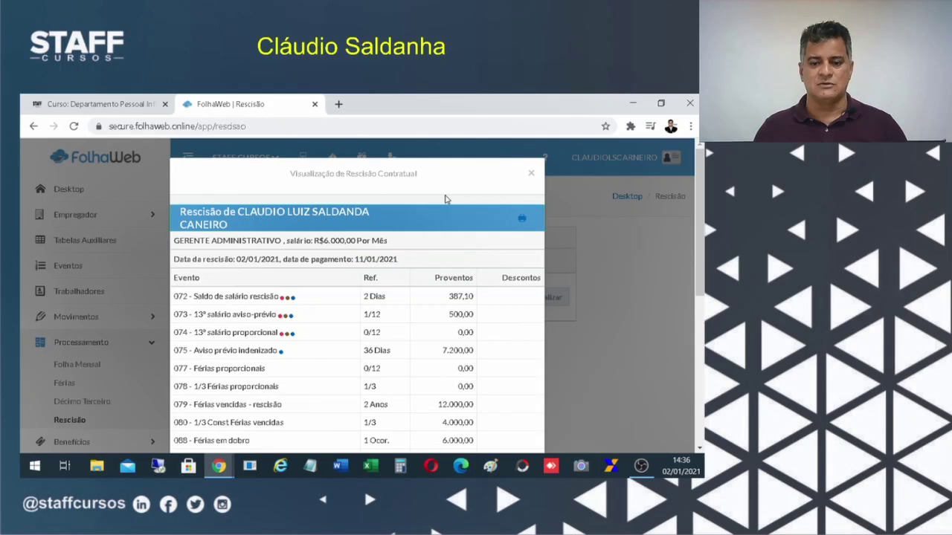
left_click(531, 173)
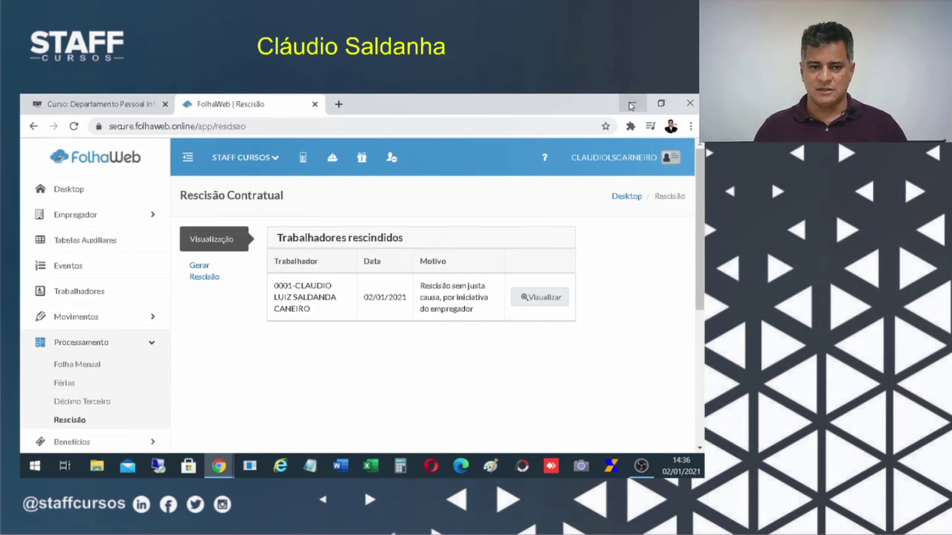
Minimize the browser and open the GRRF folder inside ArquivosFolha.
left_click(631, 106)
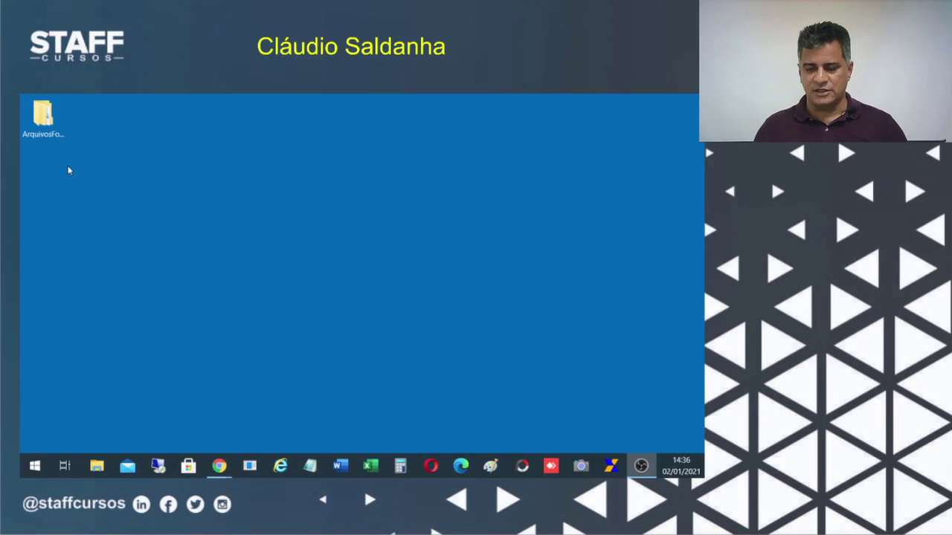
double_click(43, 113)
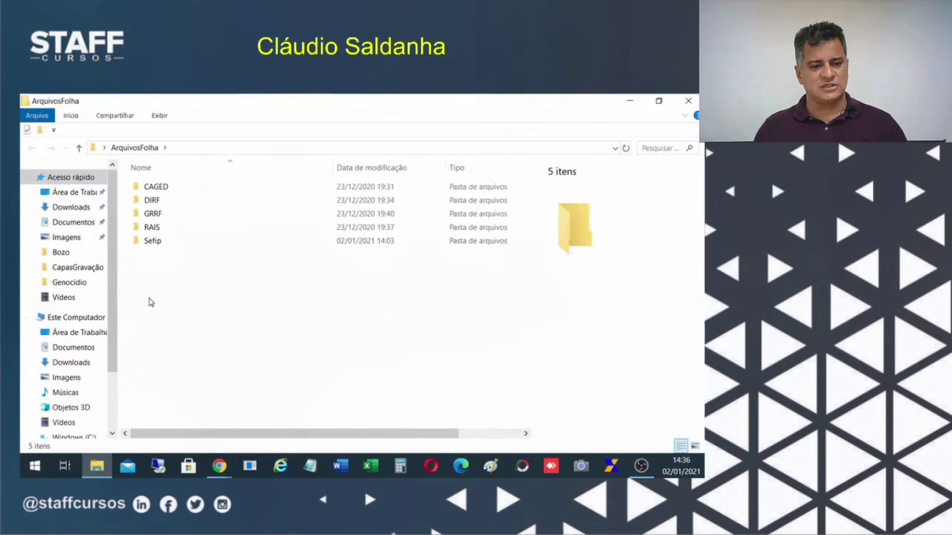
left_click(153, 214)
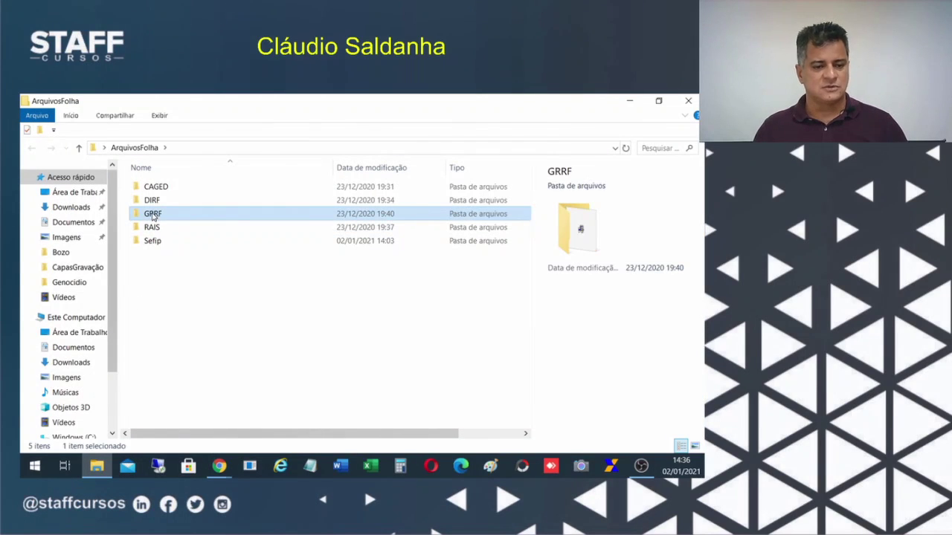
double_click(153, 214)
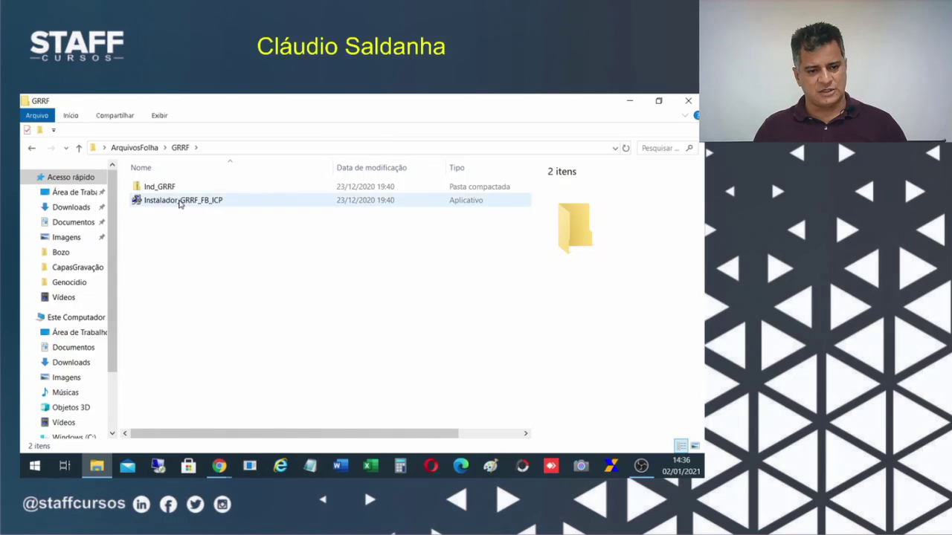
Run Instalador_GRRF_FB_ICP as administrator.
left_click(179, 203)
right_click(157, 205)
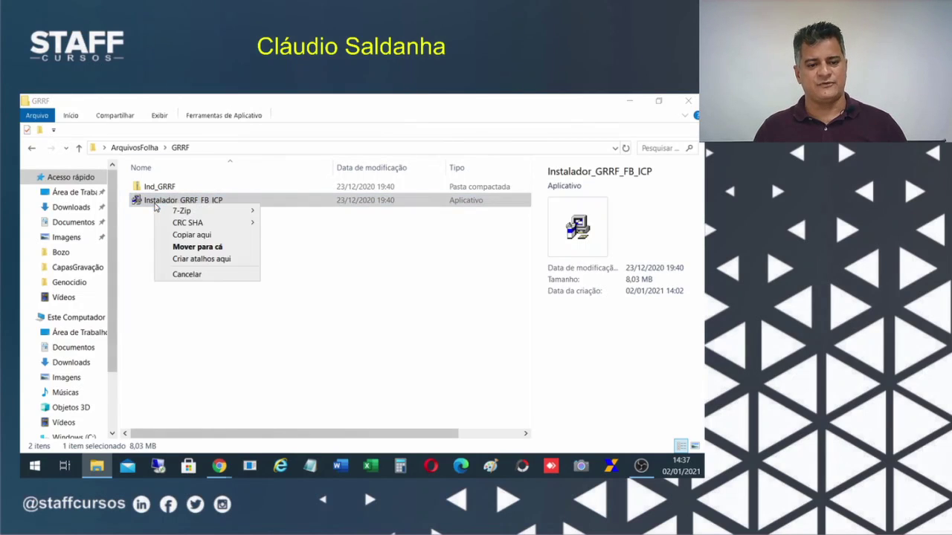
left_click(157, 203)
right_click(141, 201)
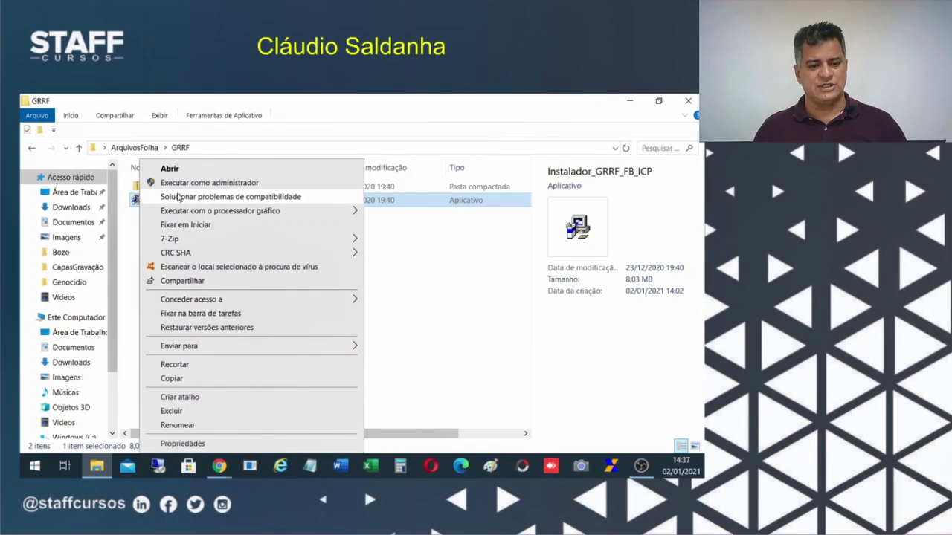
left_click(186, 185)
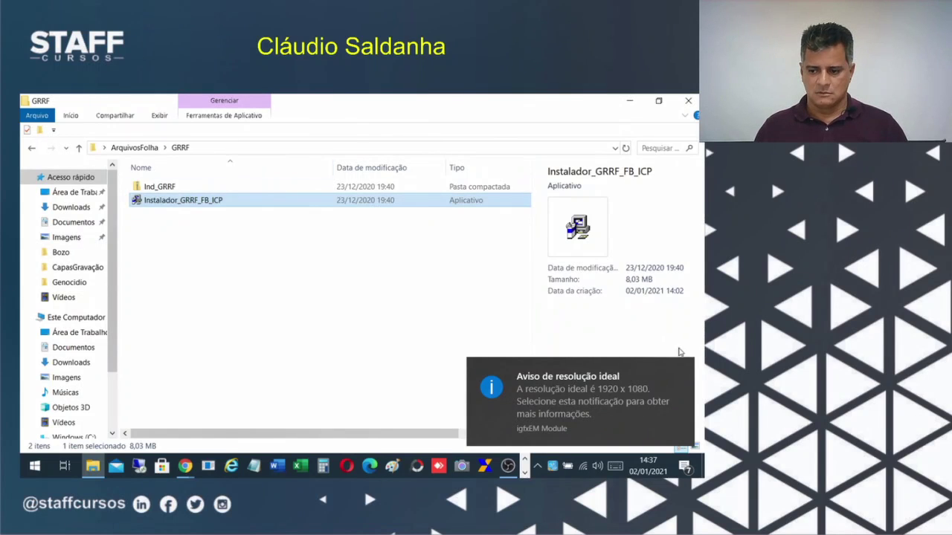
right_click(157, 205)
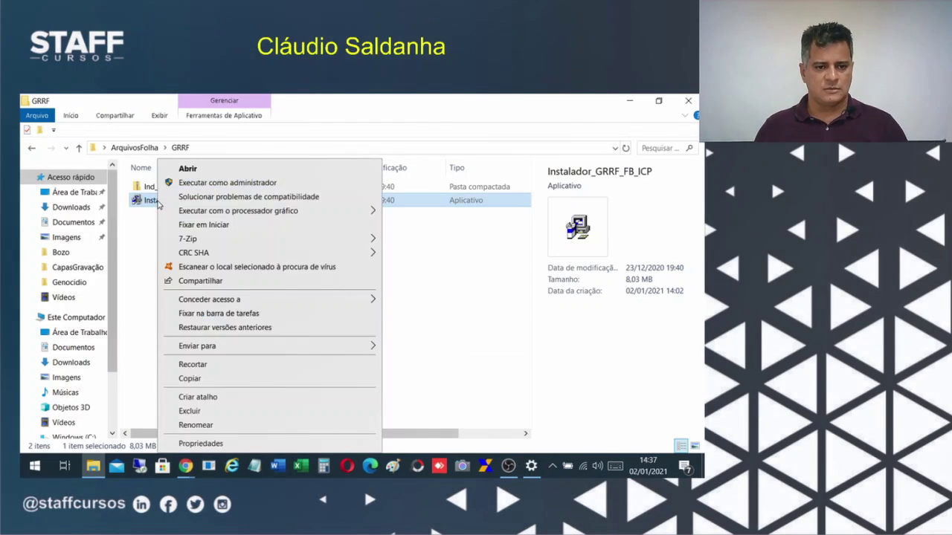
Confirm administrator launch of GRRF Eletrônica and advance to the C:\Program Files (x86)\GRRF destination step.
left_click(214, 185)
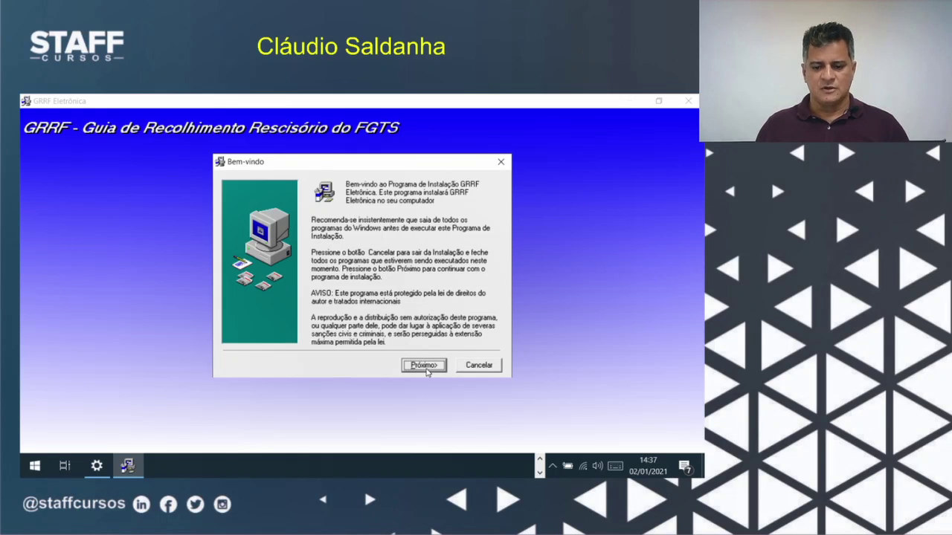
left_click(424, 366)
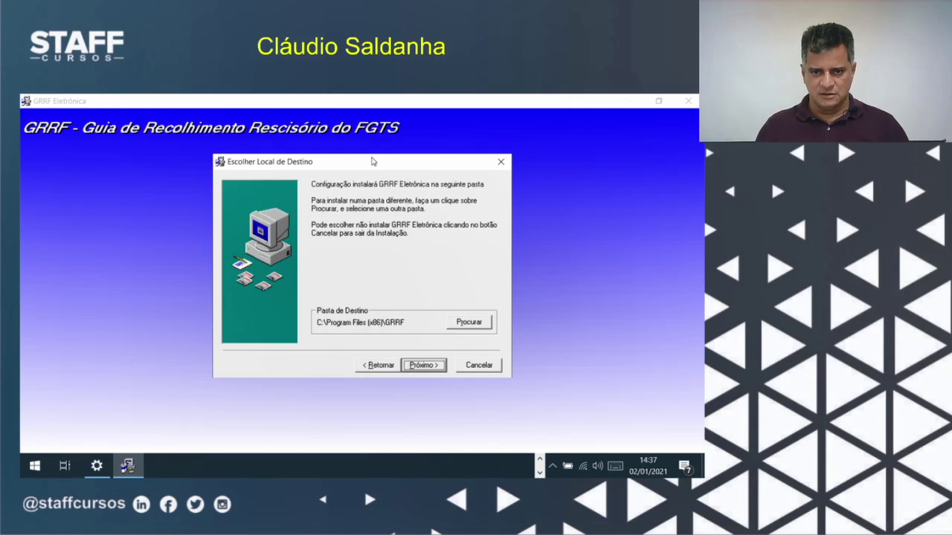
left_click_drag(371, 163, 338, 155)
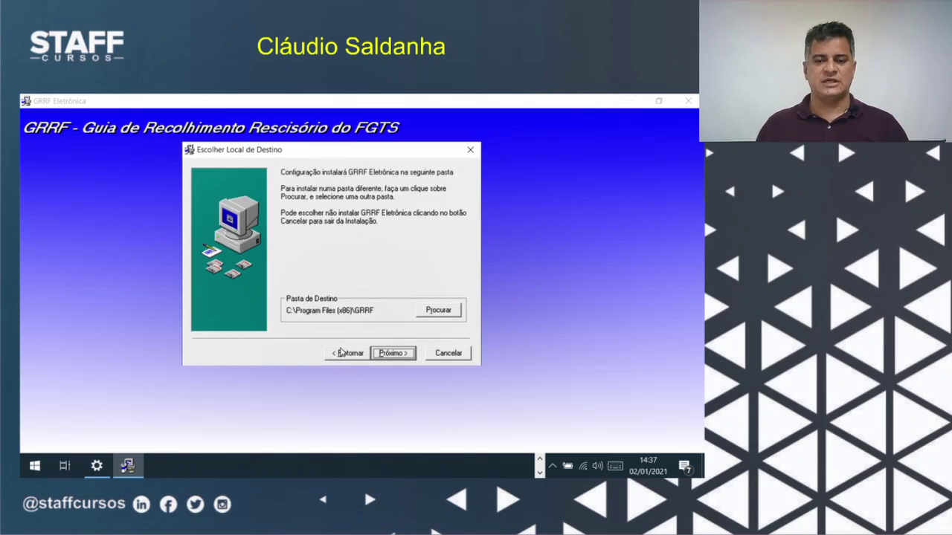
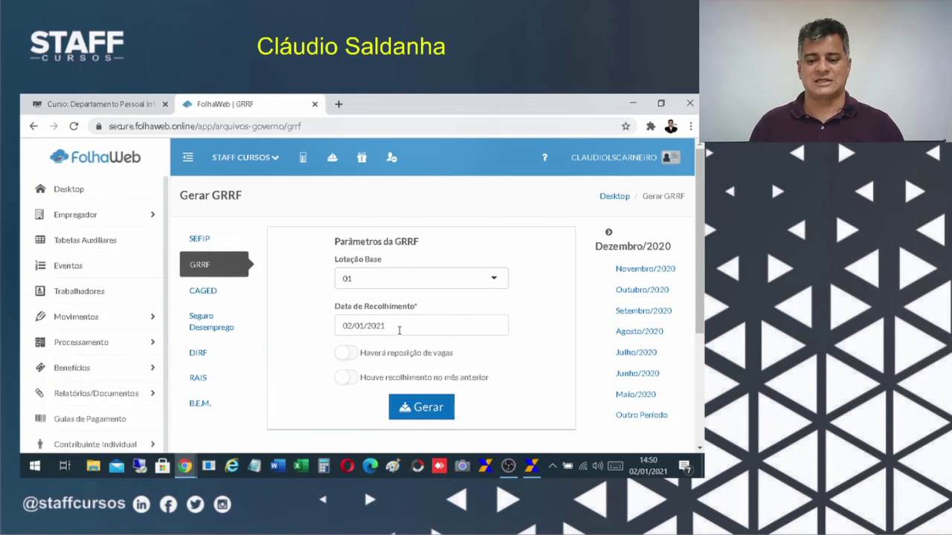
Replace the GRRF collection date 02/01/2021 with 09/01/2021 and check the Windows calendar.
left_click_drag(399, 328, 320, 334)
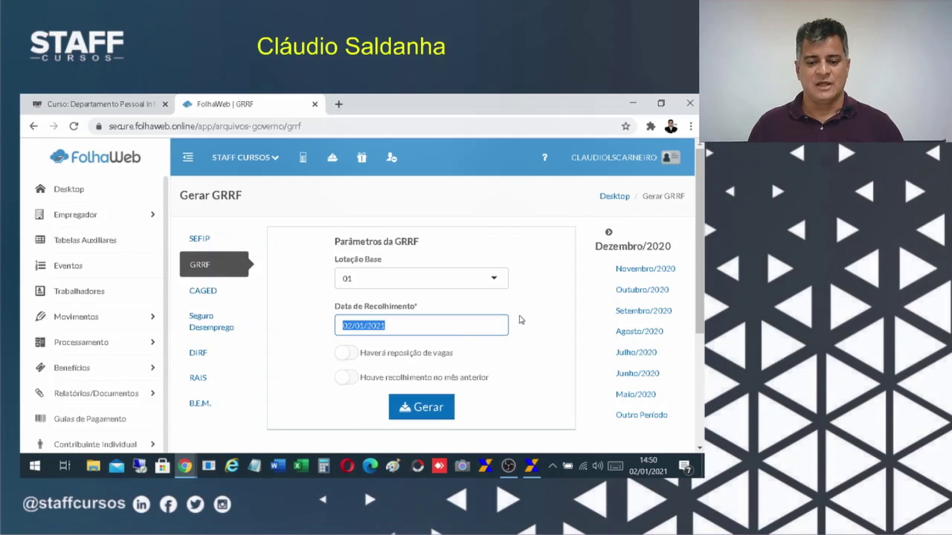
type("09/01")
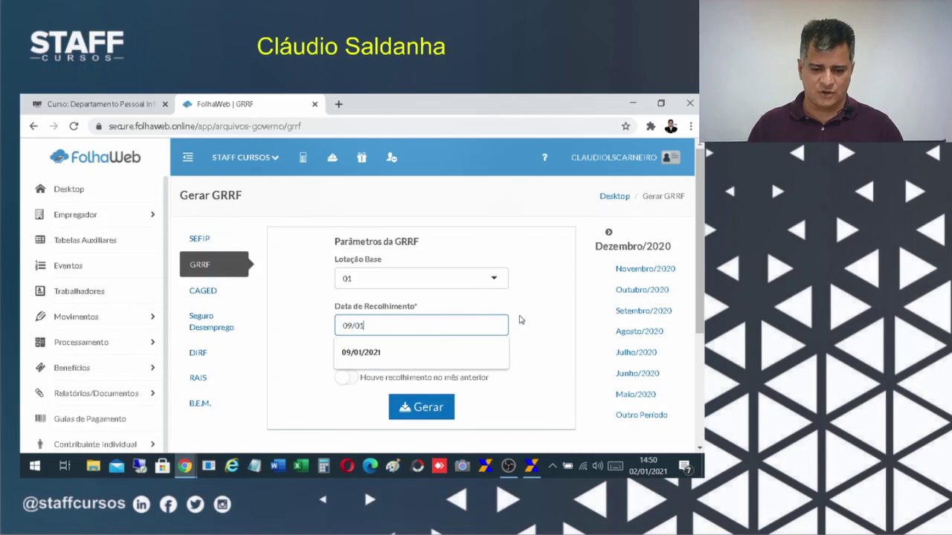
type("/2021")
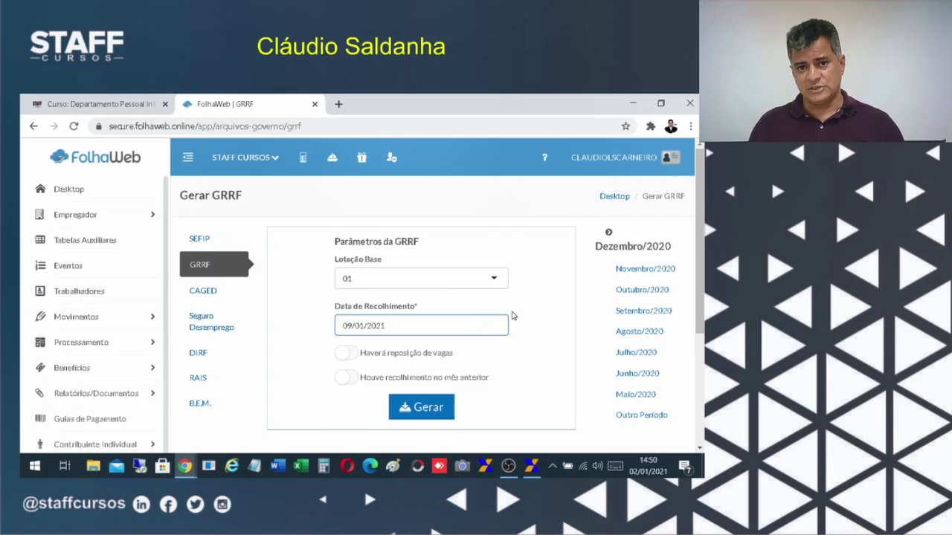
left_click(649, 467)
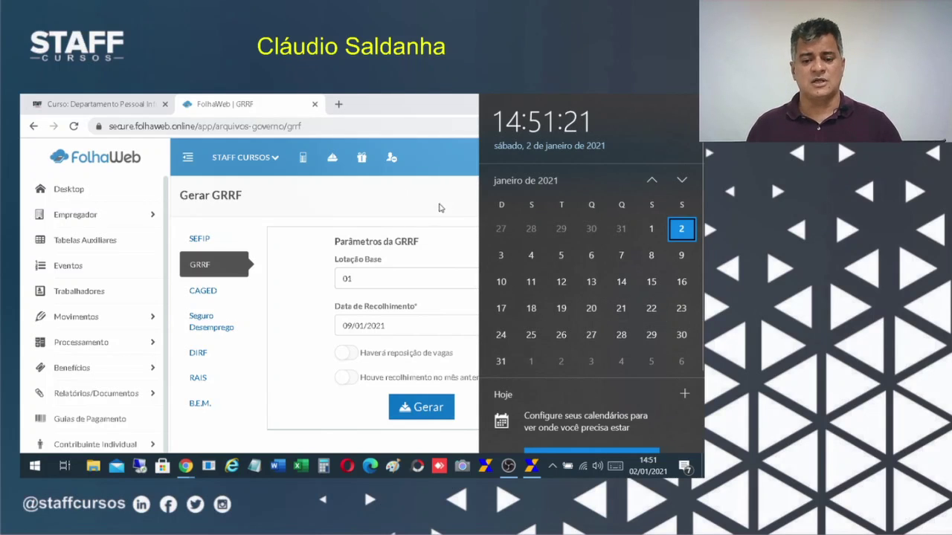
Close the calendar, make the collection date 08/01/2021, and leave previous-month collection off.
left_click(410, 334)
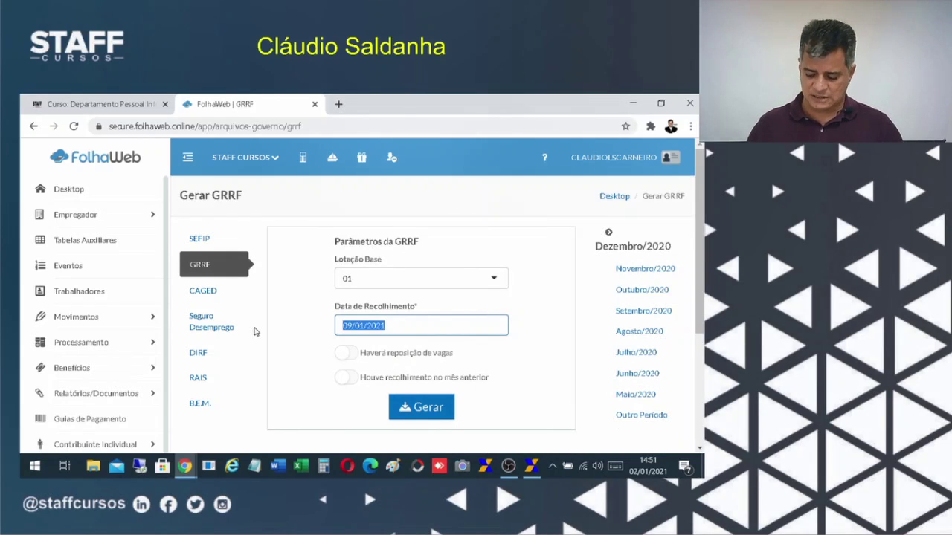
type("08/01")
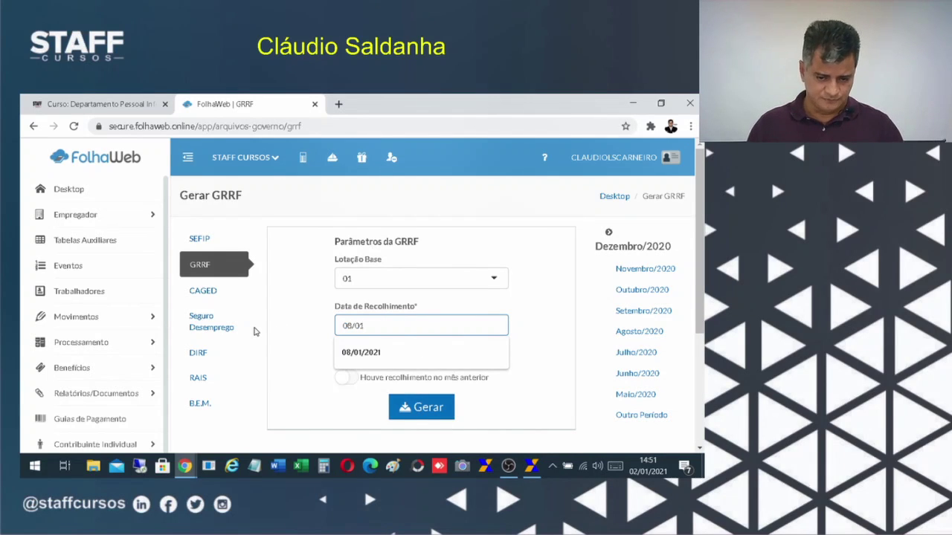
type("/2021")
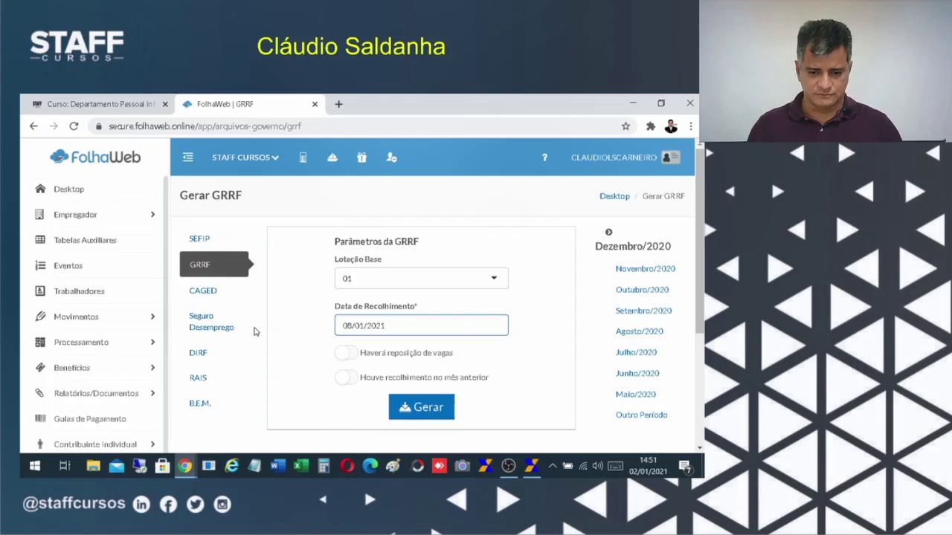
scroll(480, 357, "down", 3)
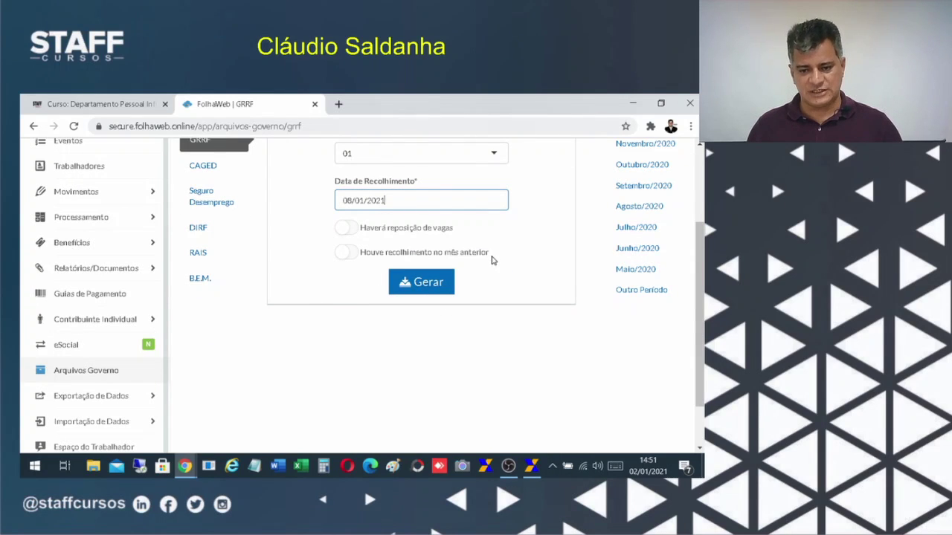
left_click(345, 253)
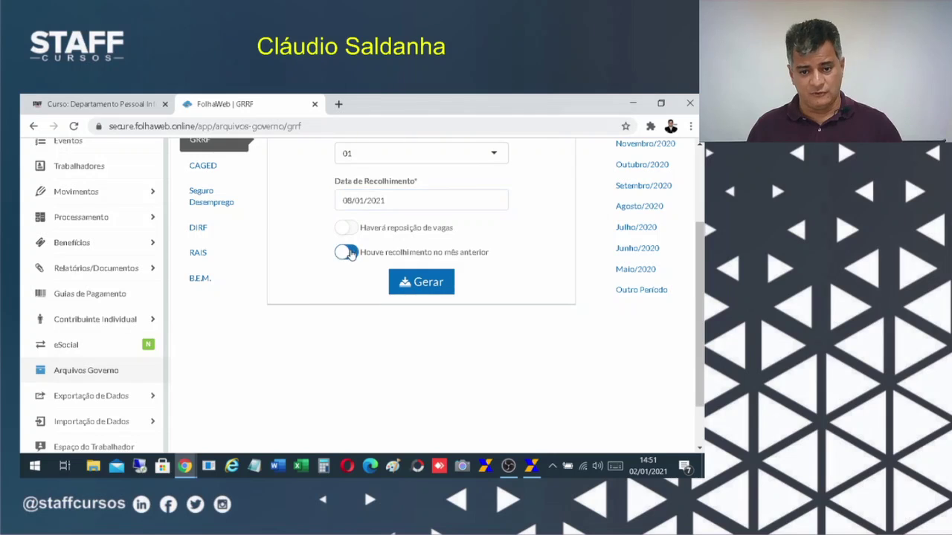
scroll(506, 275, "up", 3)
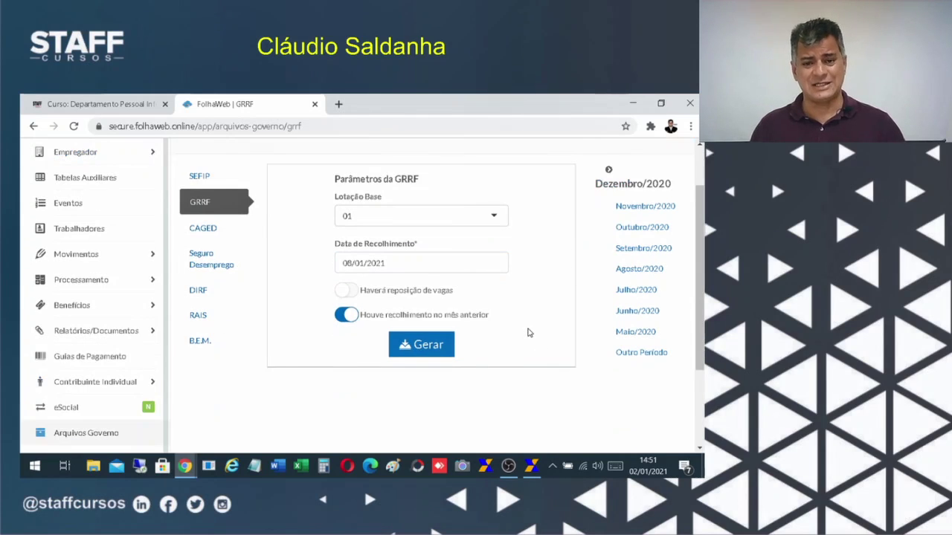
triple_click(393, 326)
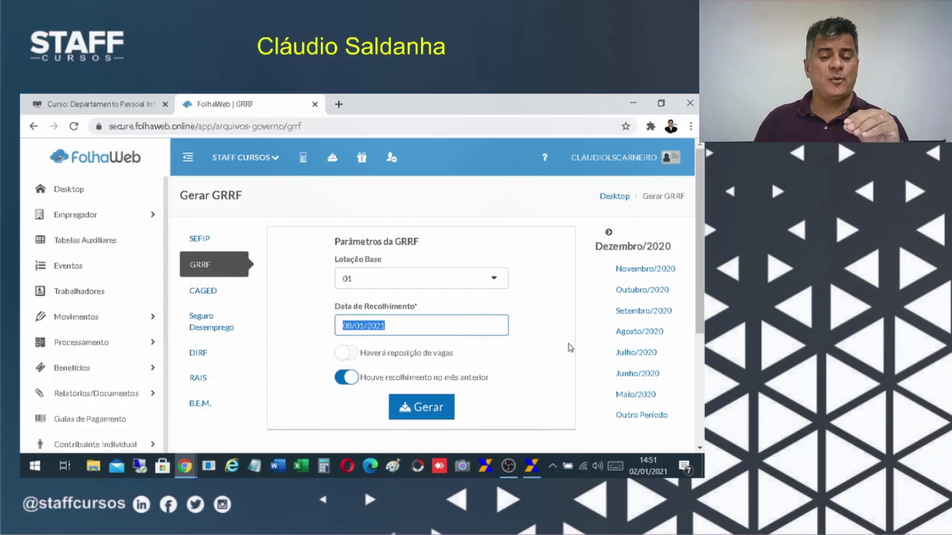
left_click(342, 383)
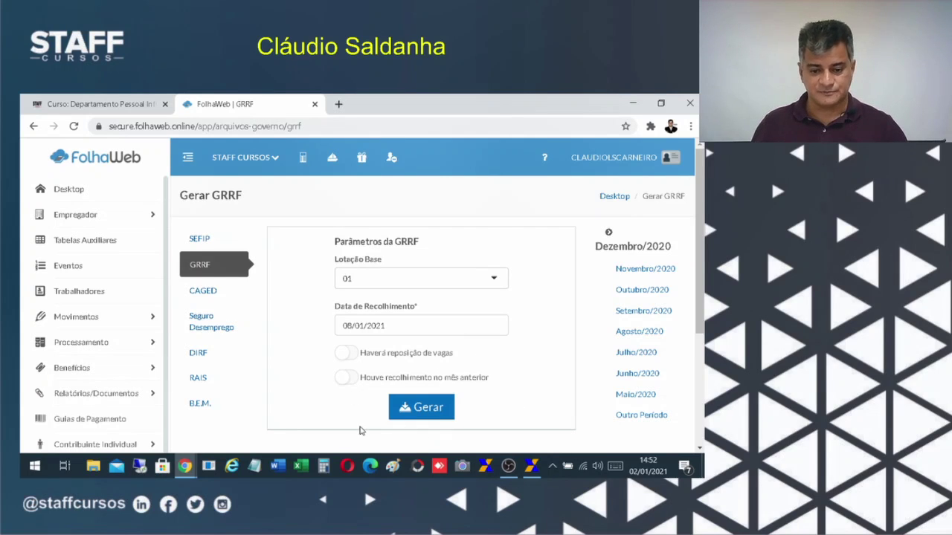
left_click_drag(388, 329, 351, 333)
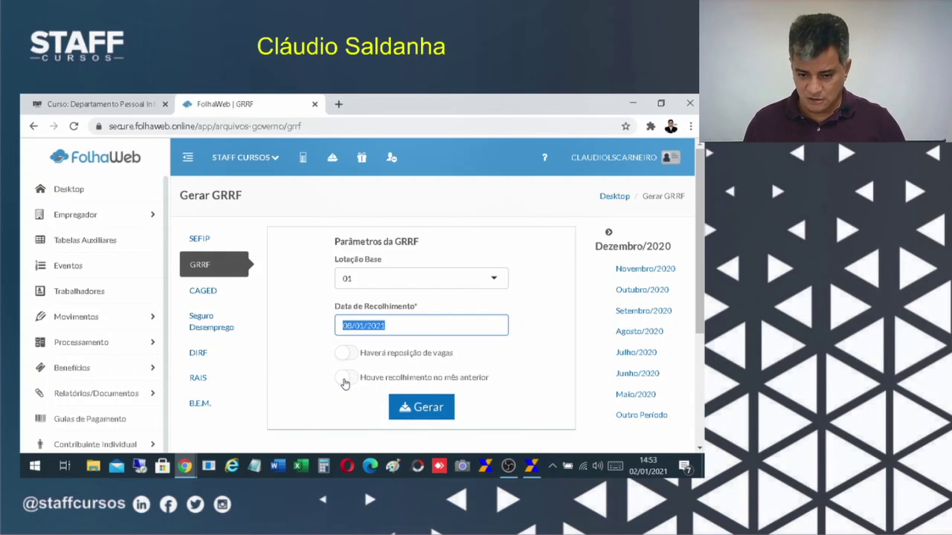
Turn on previous-month collection, leave vacancy replacement off, and generate the GRRF file.
left_click(345, 377)
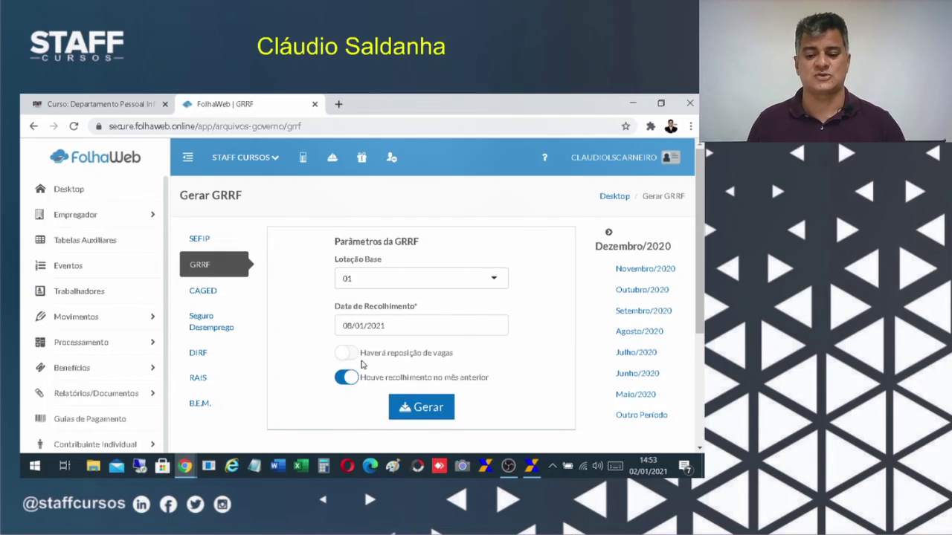
left_click(346, 357)
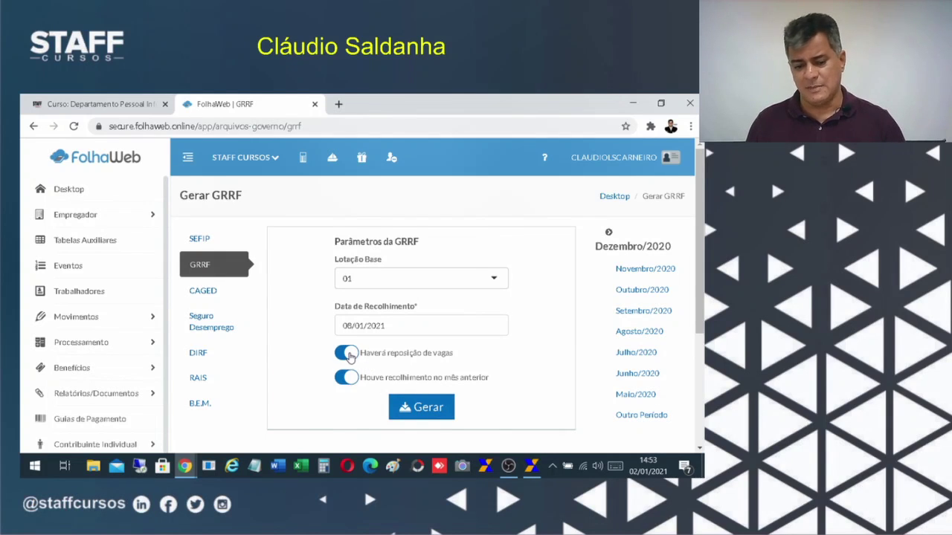
left_click(349, 357)
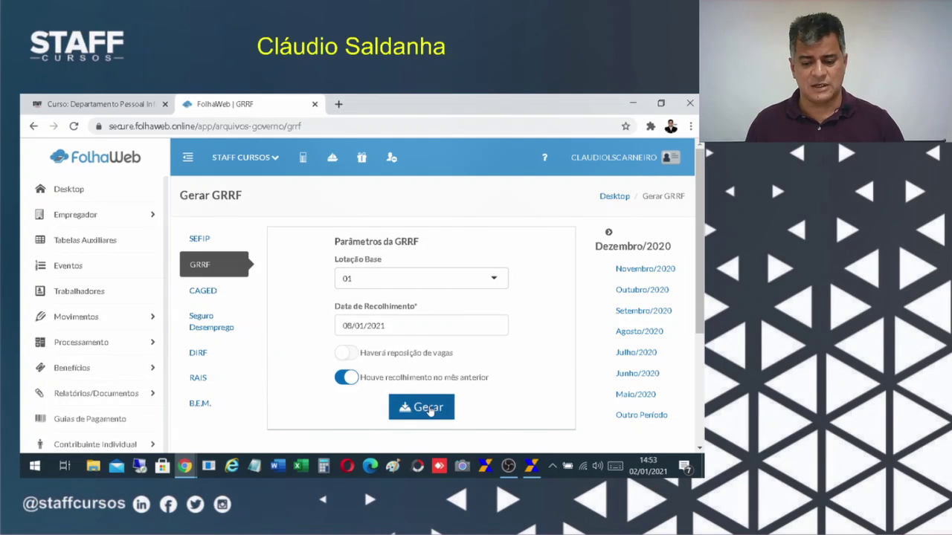
left_click(431, 411)
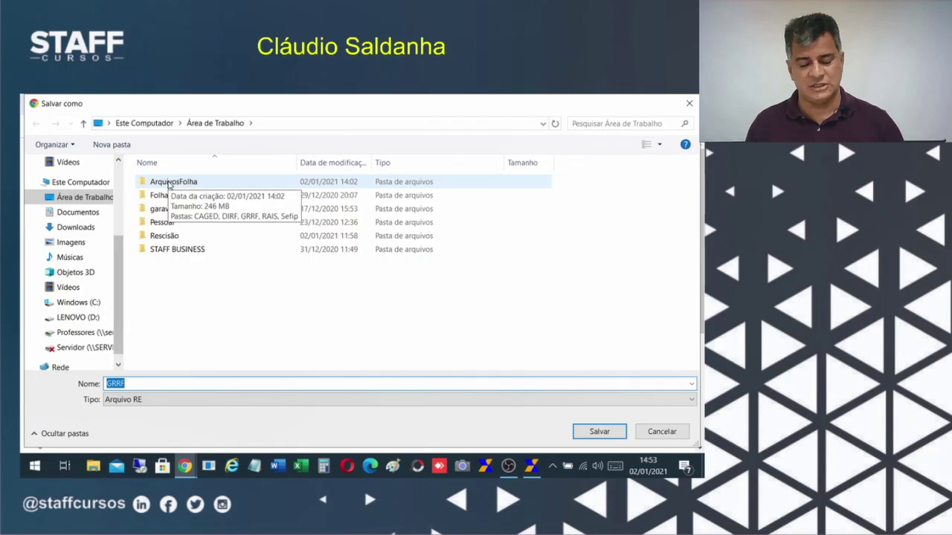
Save the generated file as GRRF.RE in the desktop folder ArquivosFolha\GRRF.
double_click(170, 182)
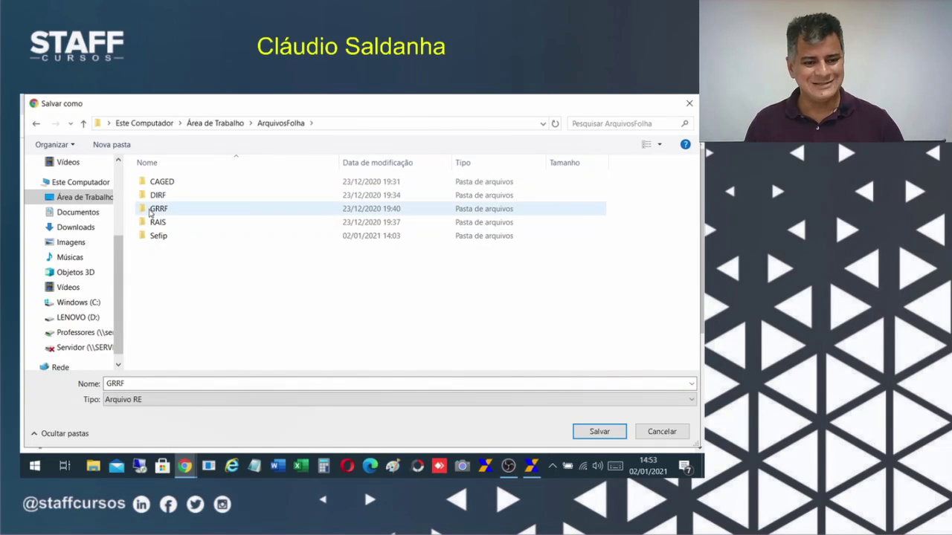
double_click(155, 209)
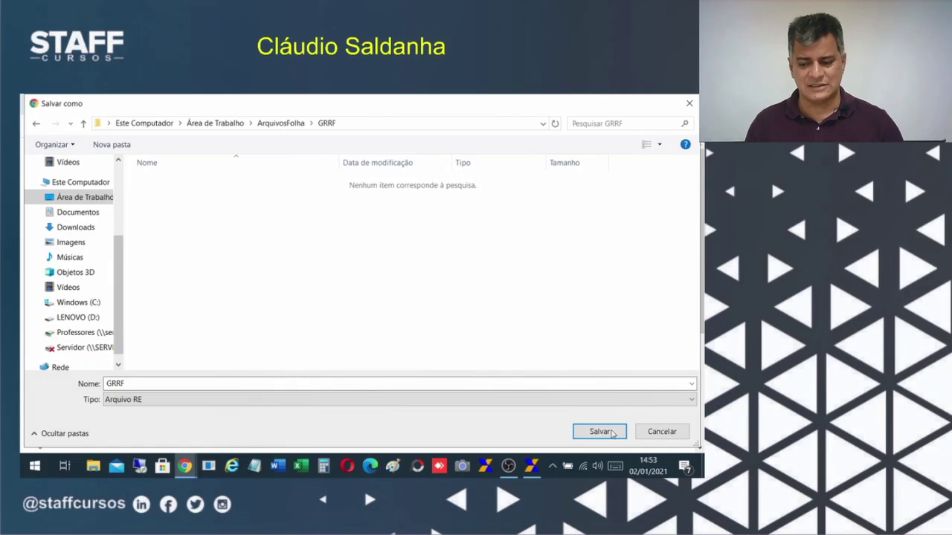
left_click(599, 432)
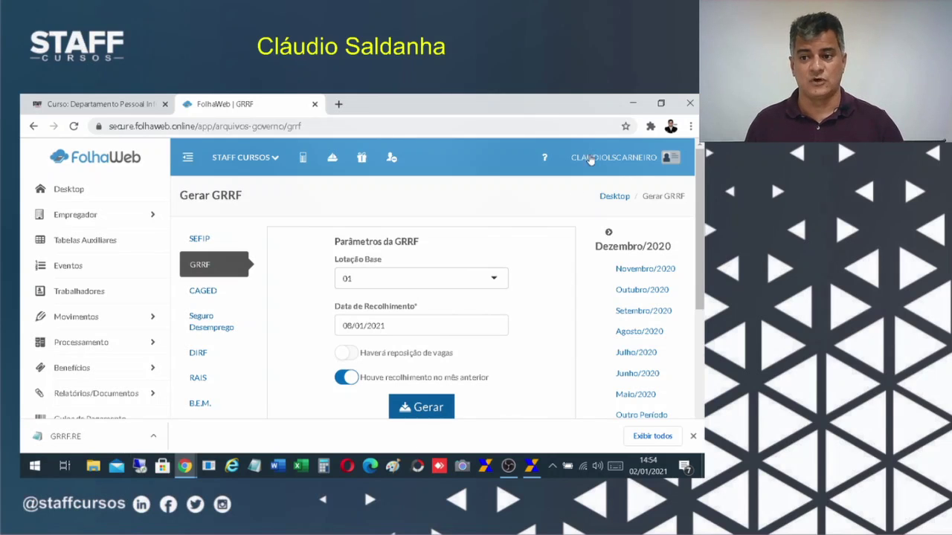
Import GRRF from Área de Trabalho\ArquivosFolha\GRRF into GRRF Eletrônica as a payroll file.
left_click(634, 103)
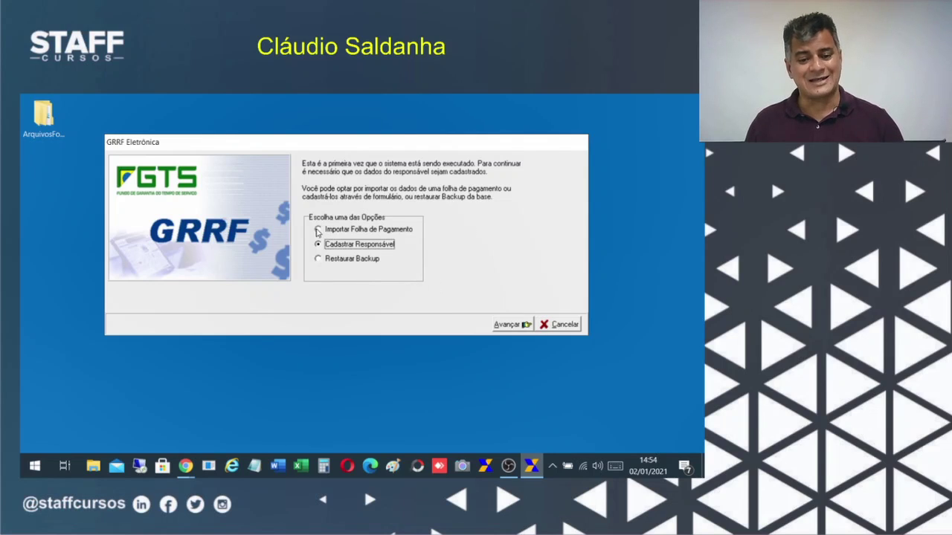
left_click(317, 231)
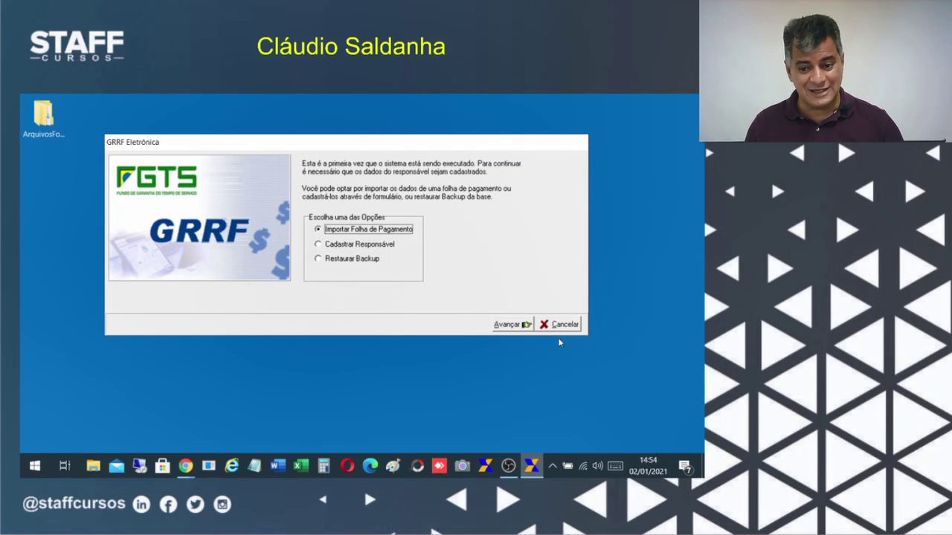
left_click(512, 327)
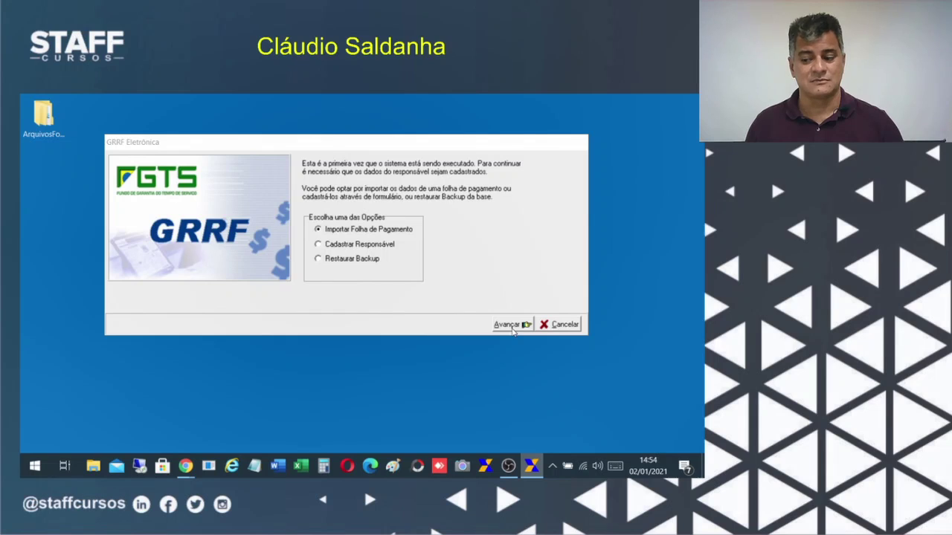
left_click_drag(448, 281, 359, 173)
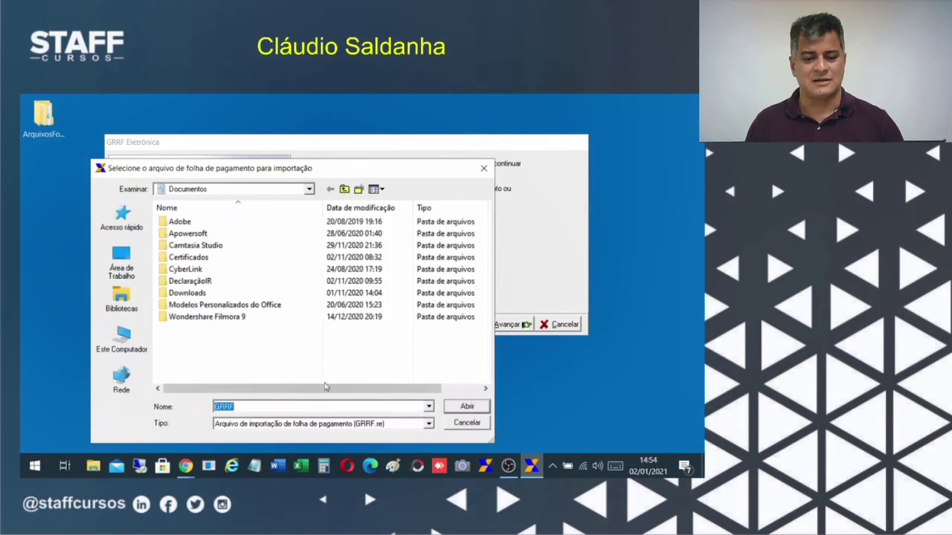
left_click(121, 261)
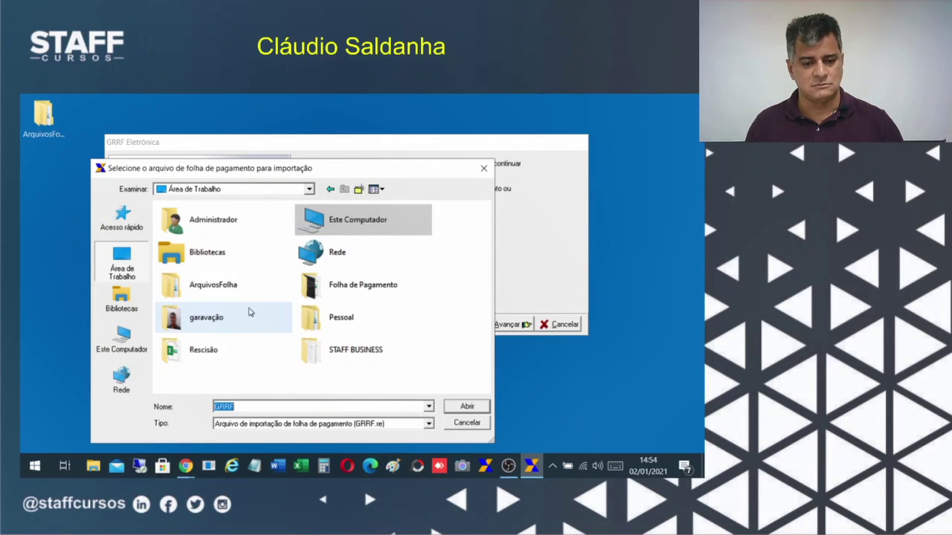
double_click(213, 284)
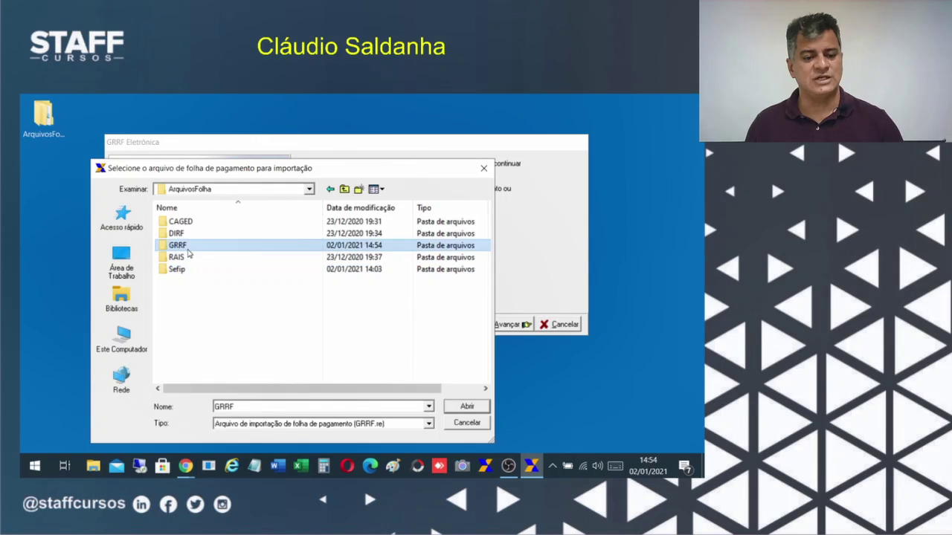
double_click(186, 247)
left_click(167, 222)
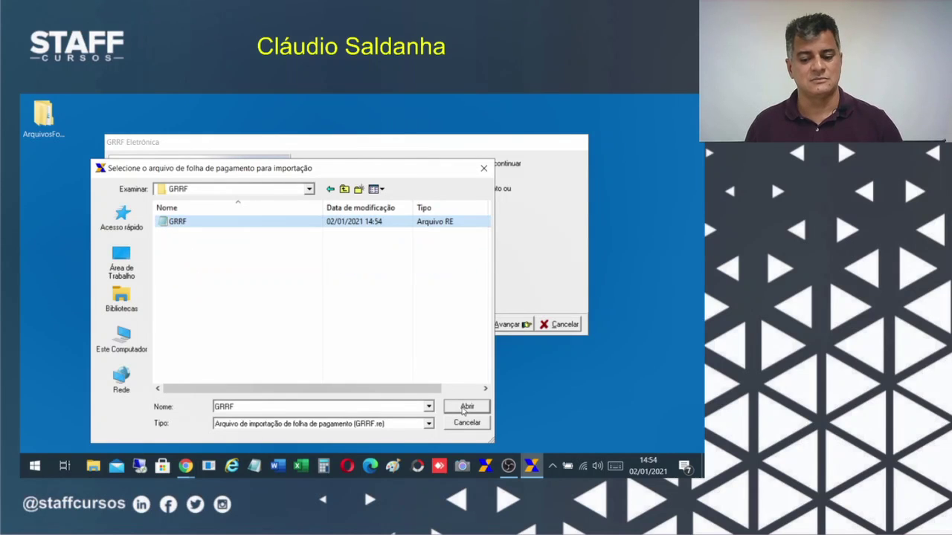
left_click(466, 407)
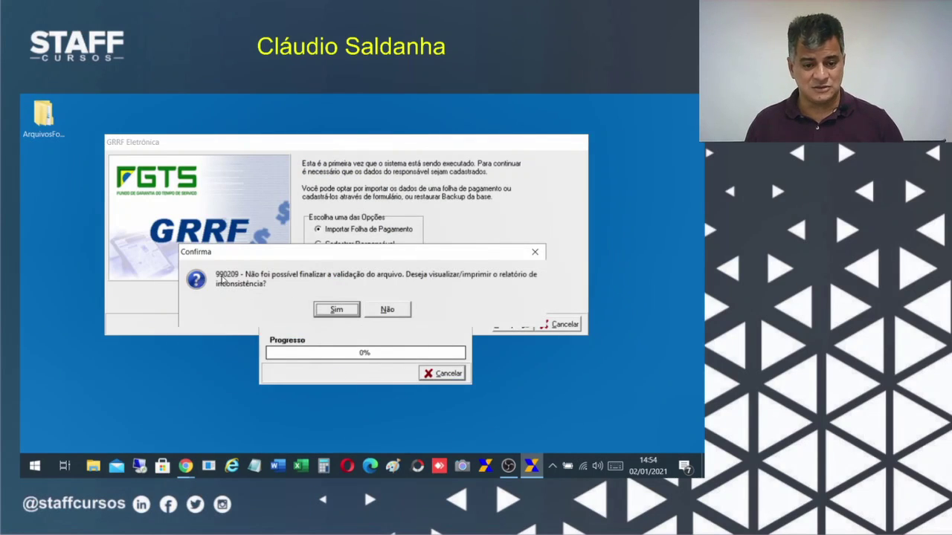
View the inconsistency report showing error 385 (Arquivo GRRF inválido), then close it.
left_click(341, 309)
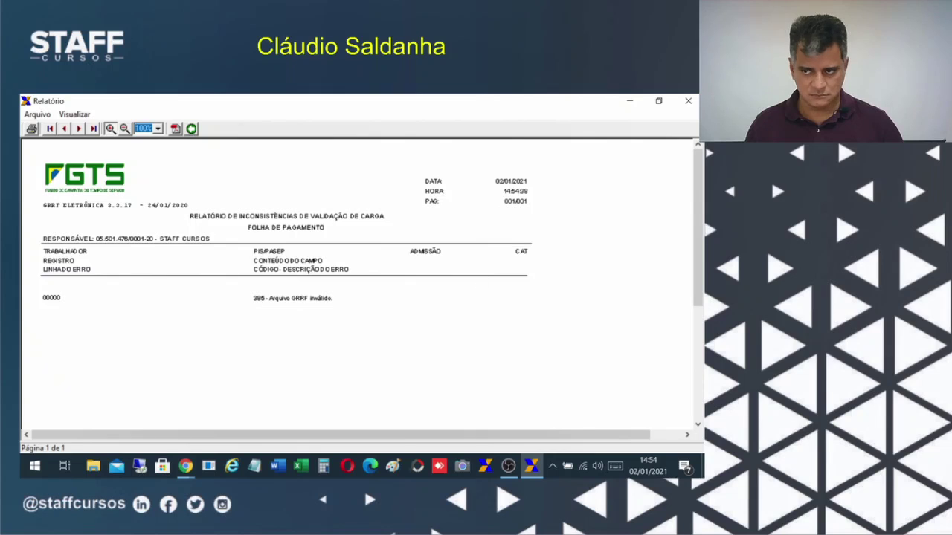
left_click(687, 102)
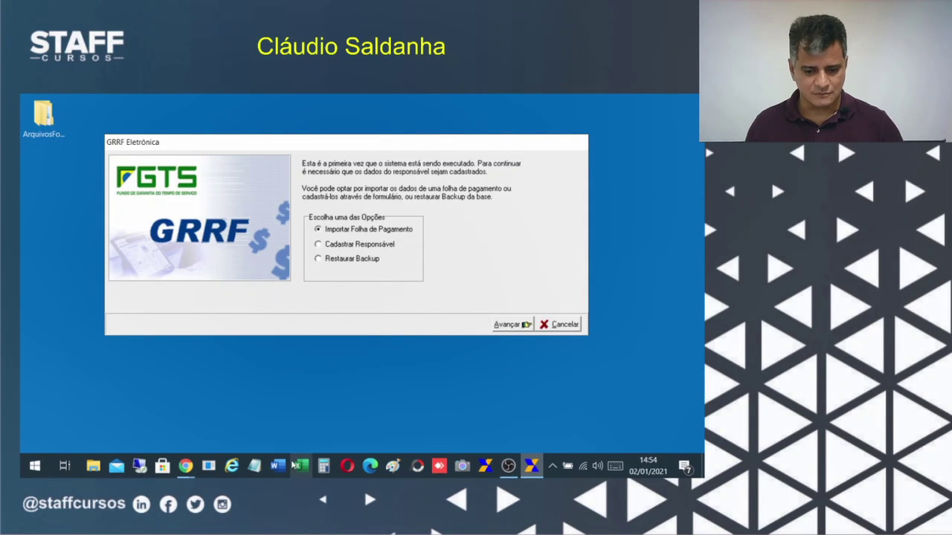
Delete the invalid GRRF.RE file from Área de Trabalho\ArquivosFolha\GRRF in File Explorer.
left_click(185, 465)
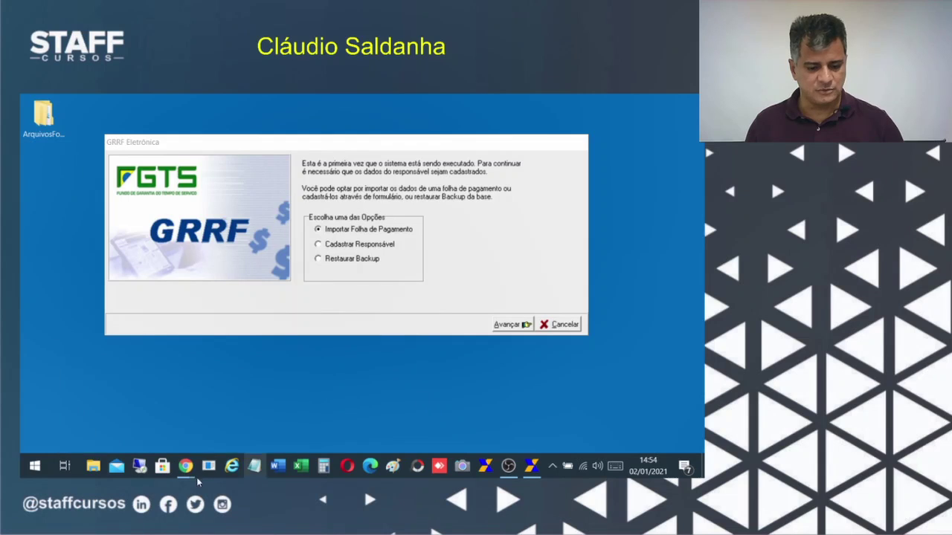
left_click(92, 467)
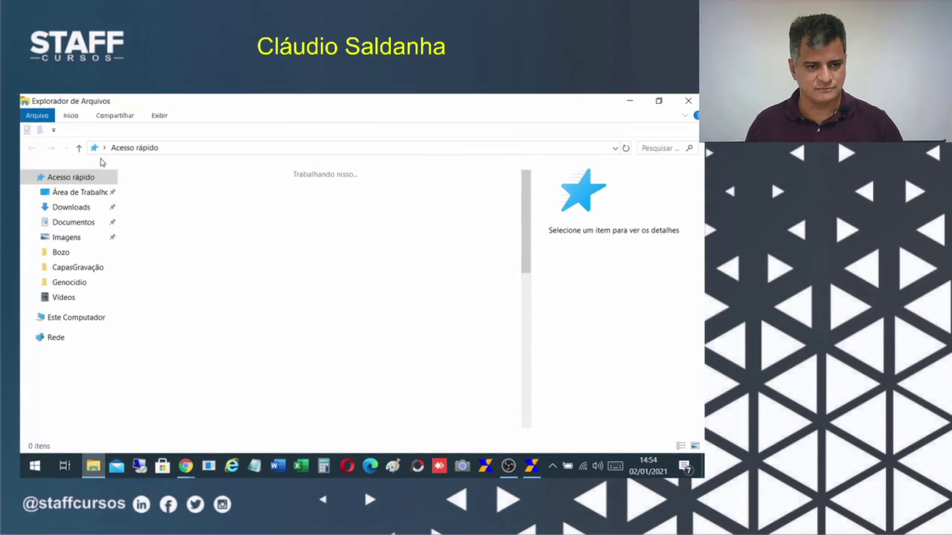
left_click(187, 201)
double_click(187, 200)
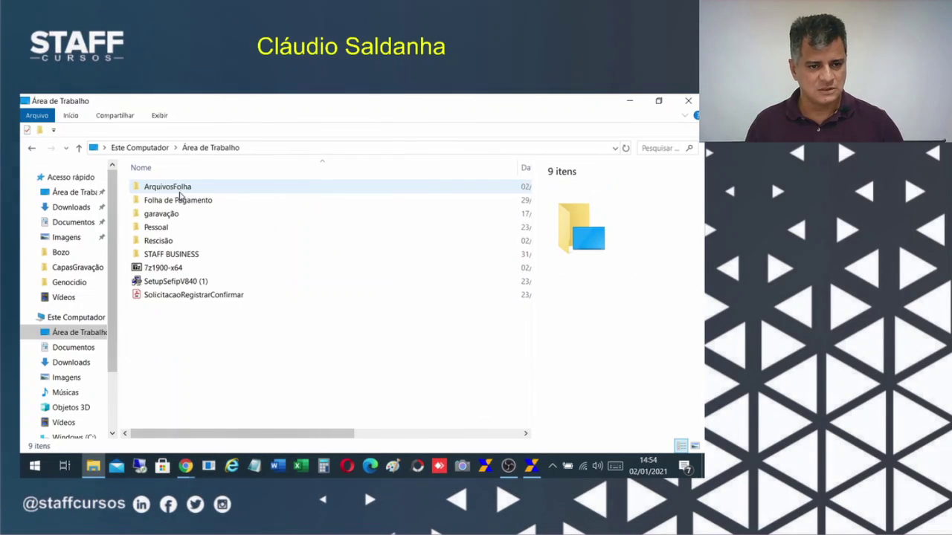
double_click(162, 192)
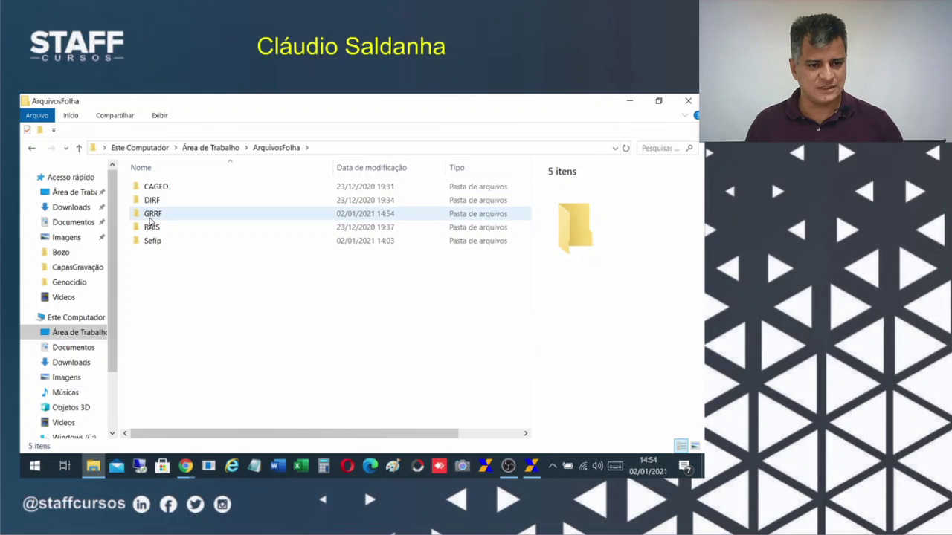
double_click(150, 218)
left_click(164, 191)
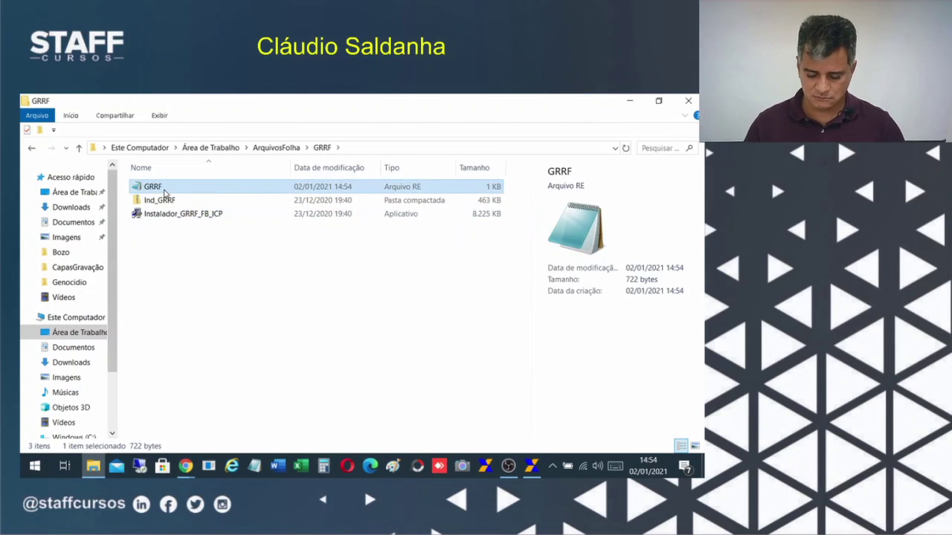
key("Delete")
left_click(688, 101)
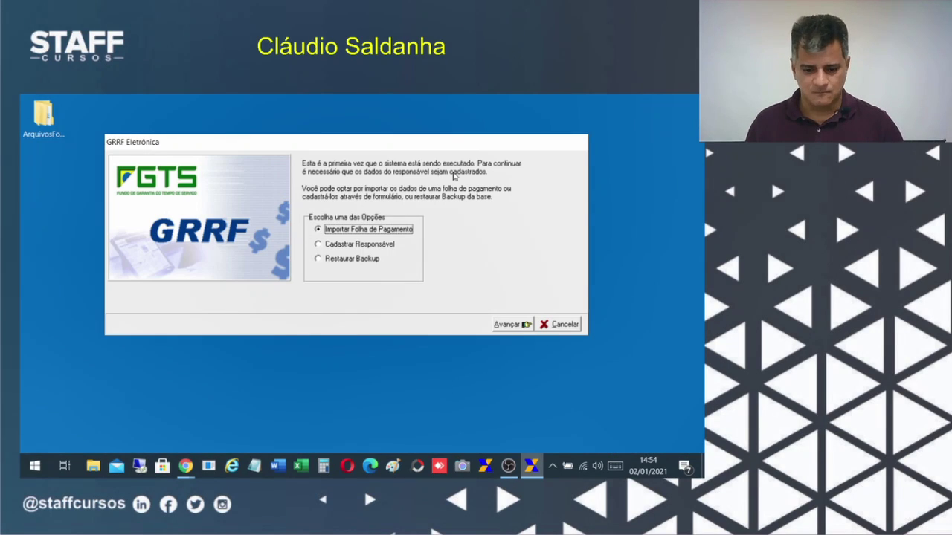
Return to FolhaWeb's Gerar GRRF page and scroll down to its parameters.
mouse_move(186, 465)
left_click(156, 421)
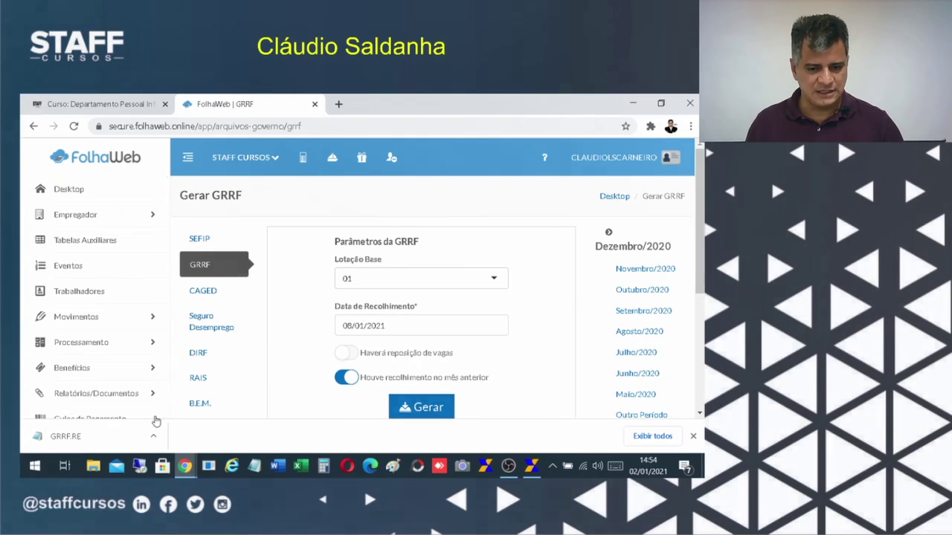
scroll(648, 223, "down", 3)
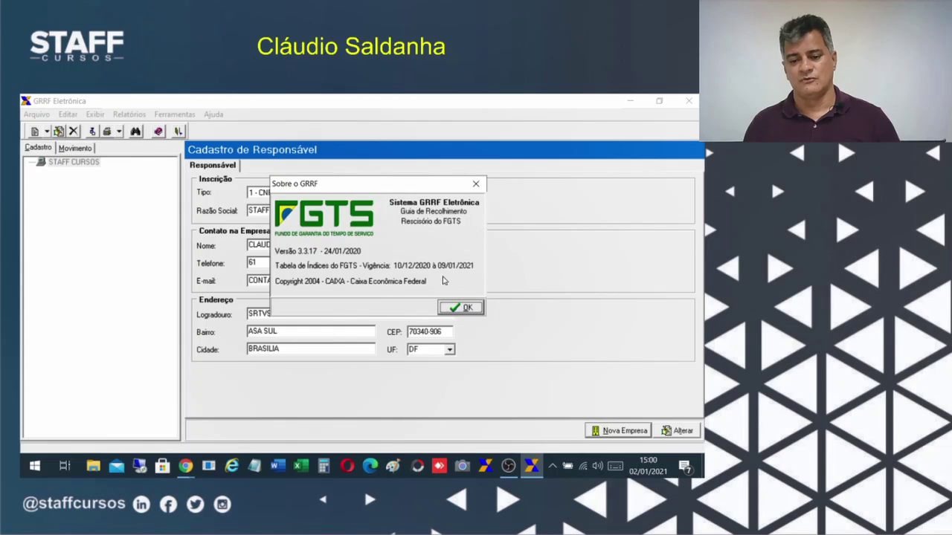
Dismiss the About box, import the new GRRF payroll file, and decline the Saldo Base request.
left_click(466, 311)
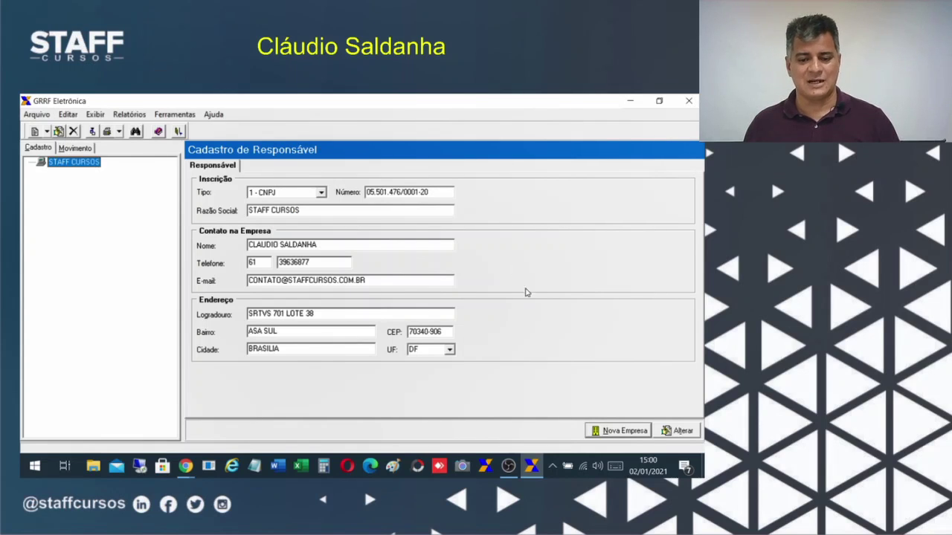
left_click(30, 117)
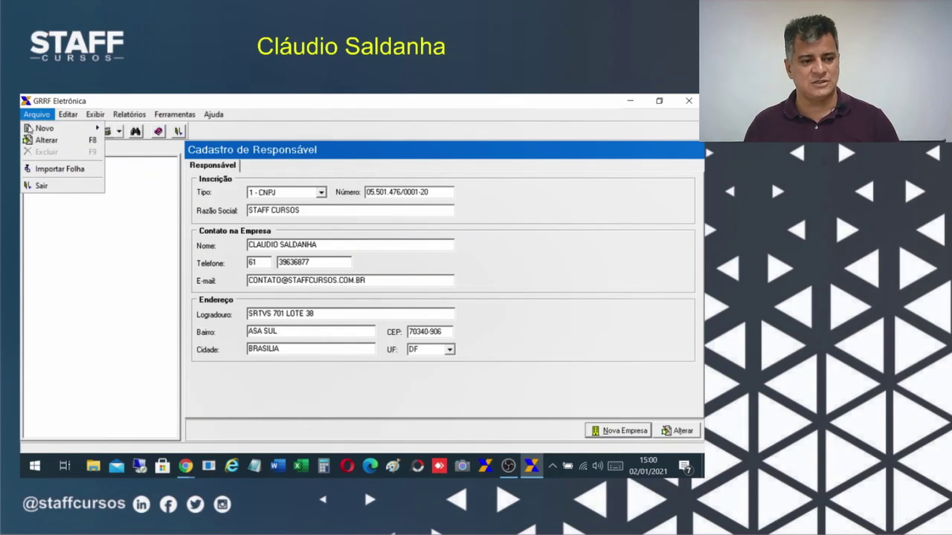
left_click(58, 169)
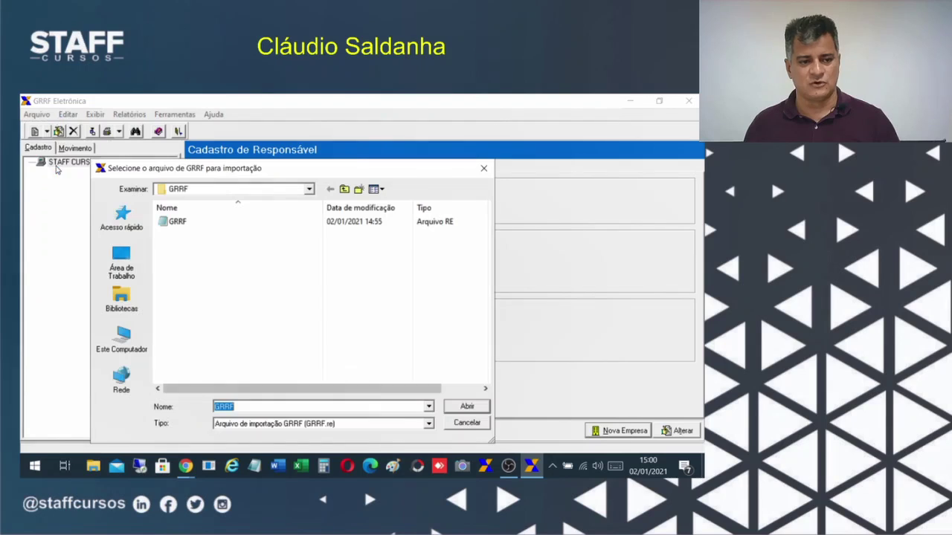
left_click(253, 221)
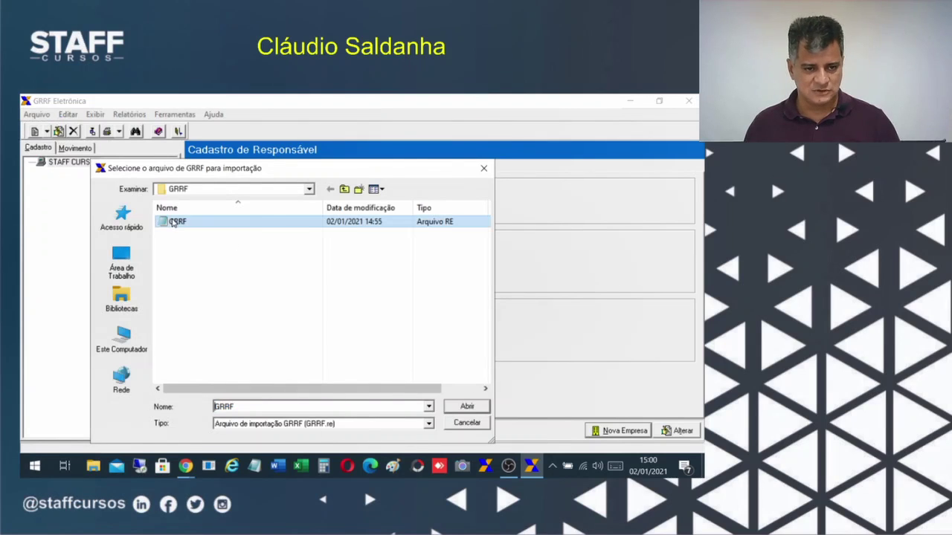
left_click(472, 407)
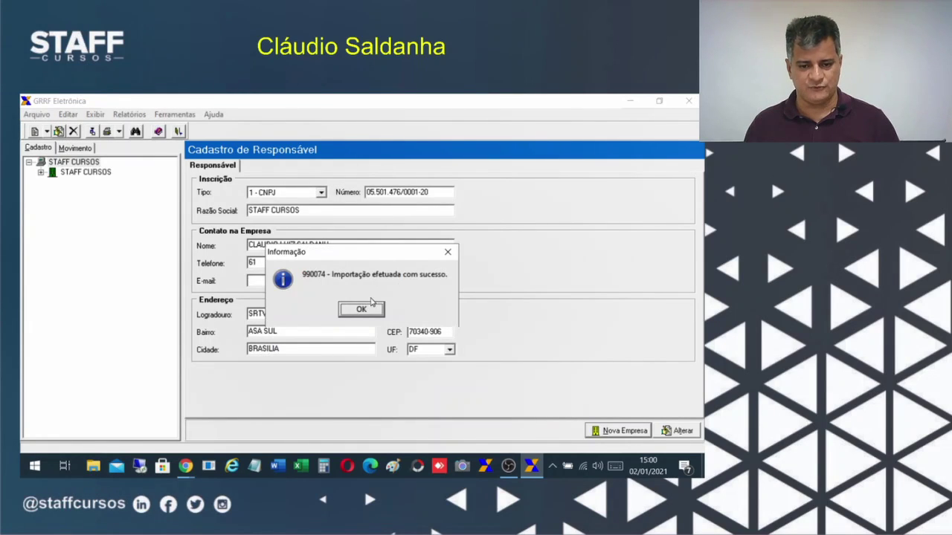
left_click(363, 308)
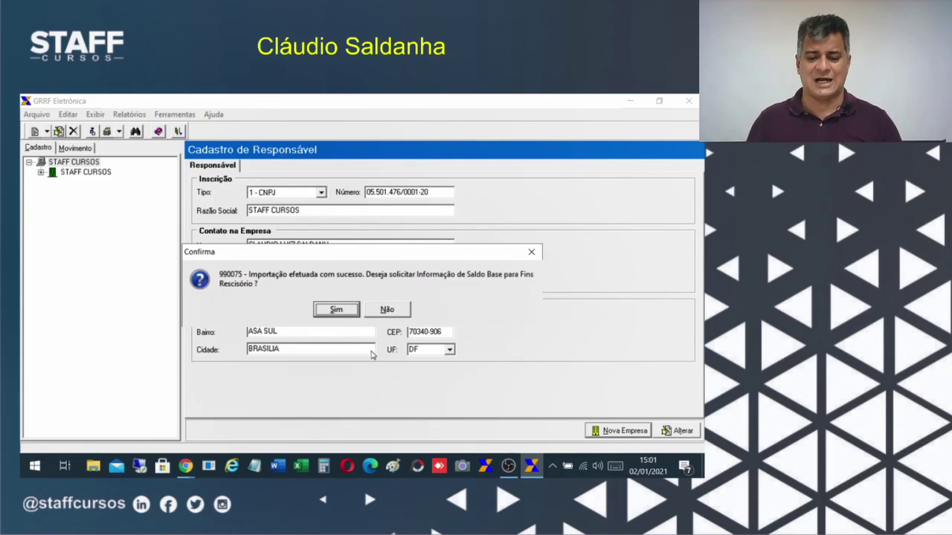
left_click(386, 309)
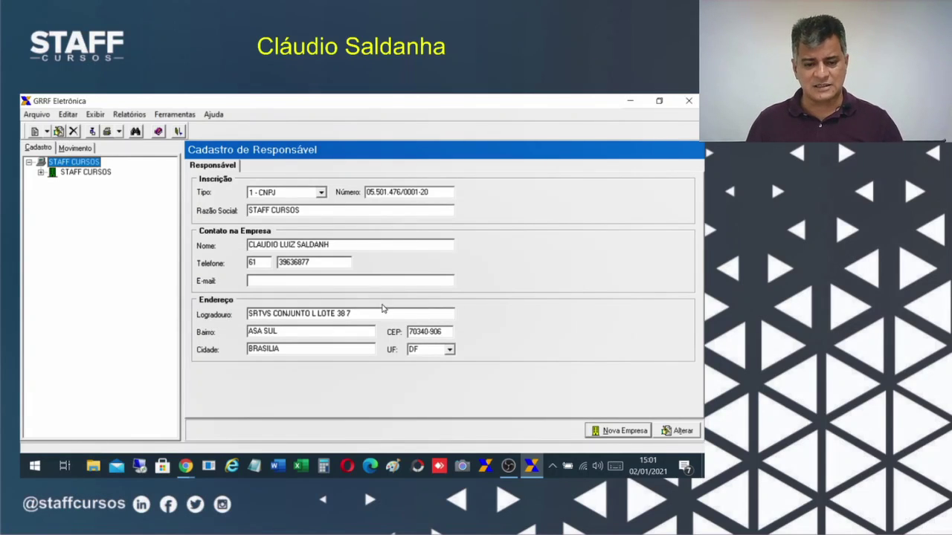
Expand STAFF CURSOS in the tree and open its company registration for editing.
left_click(41, 172)
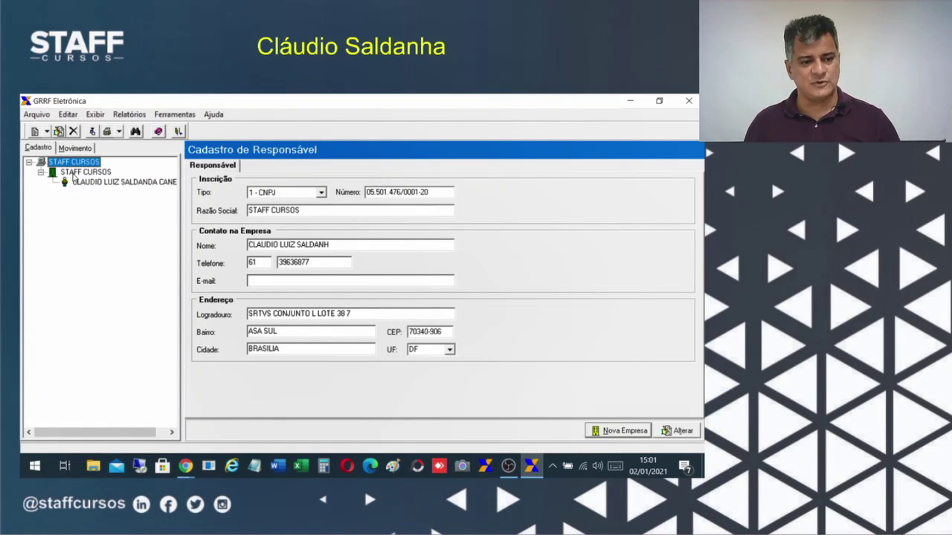
left_click(75, 176)
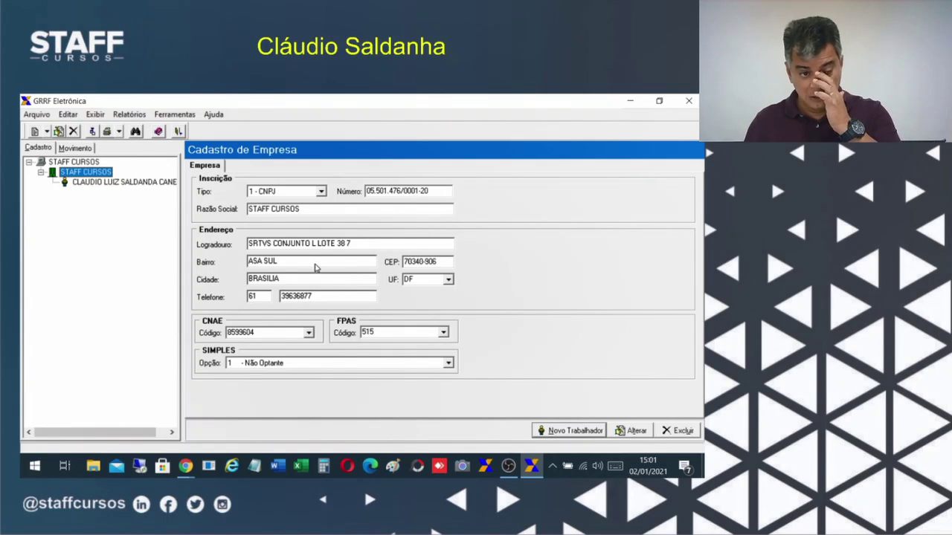
left_click(638, 434)
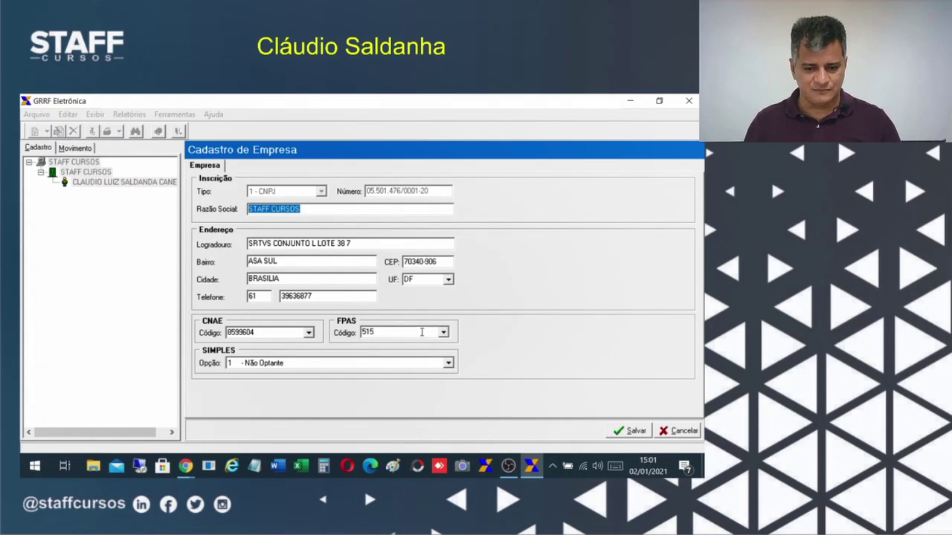
Confirm CNAE 8599604, FPAS 515 and SIMPLES Não Optante unchanged, then save the record.
left_click(435, 366)
left_click(436, 366)
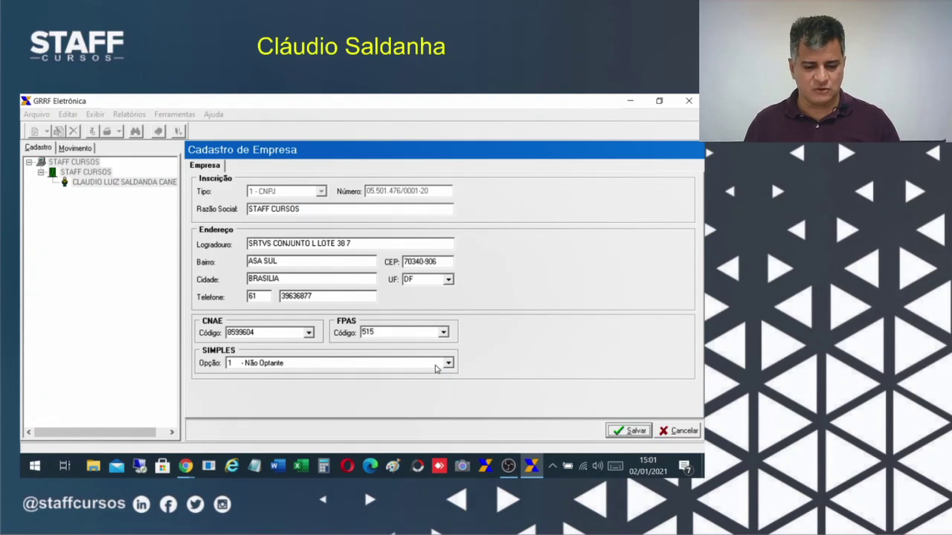
left_click(308, 336)
left_click(308, 335)
left_click(398, 336)
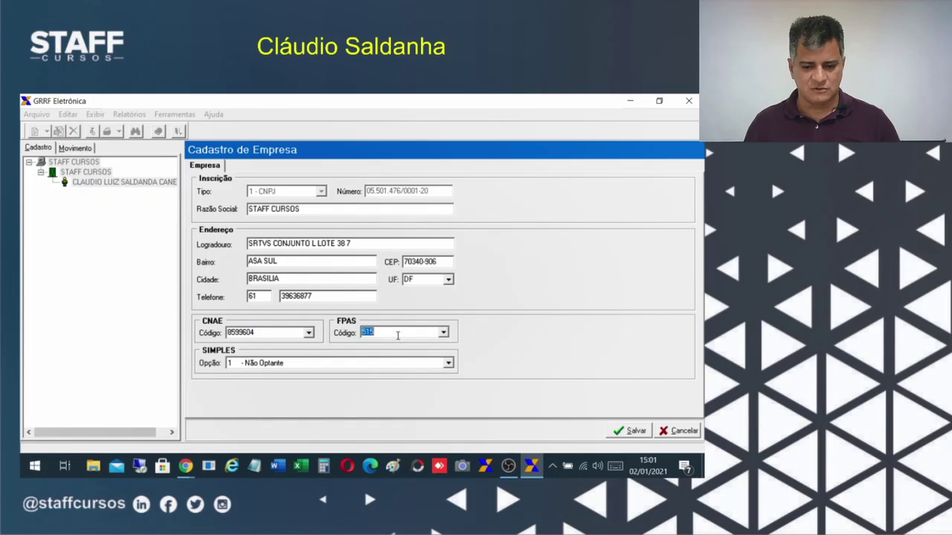
left_click(446, 333)
left_click(446, 333)
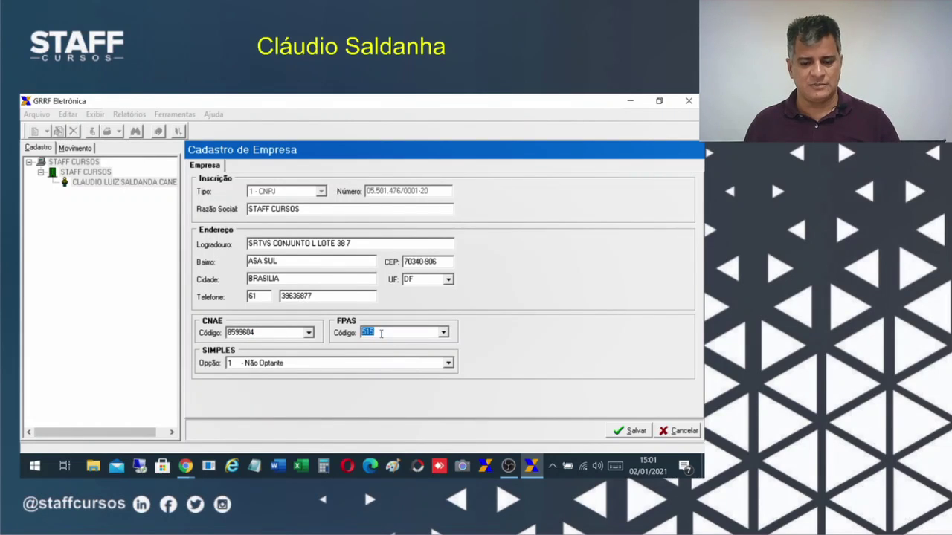
left_click(294, 362)
left_click(295, 362)
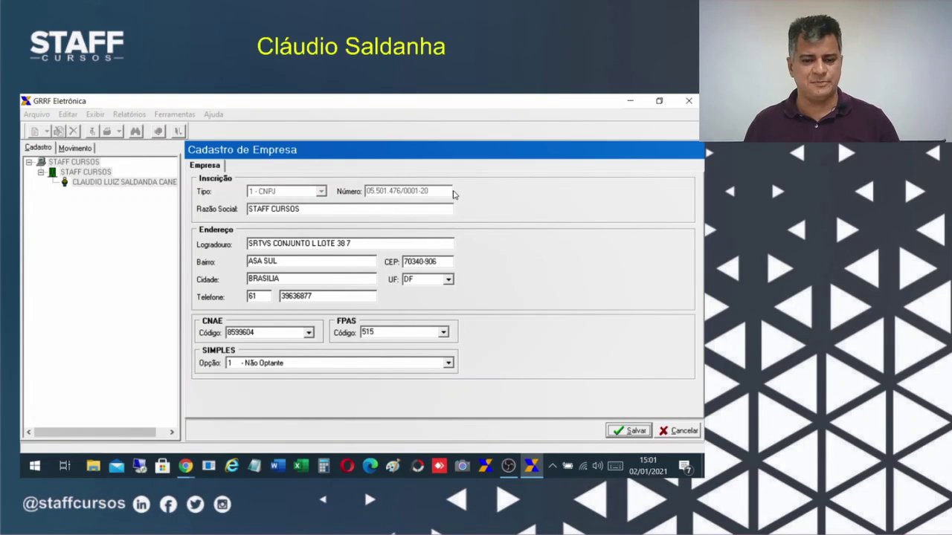
left_click(644, 430)
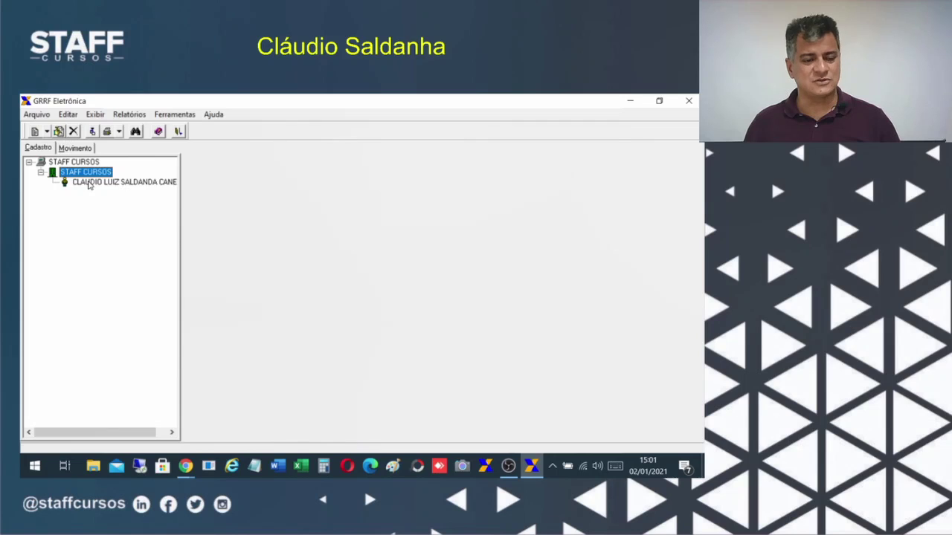
Open the imported worker's record, review its Dados Financeiros and Dados Consignado tabs, and start editing.
left_click(89, 183)
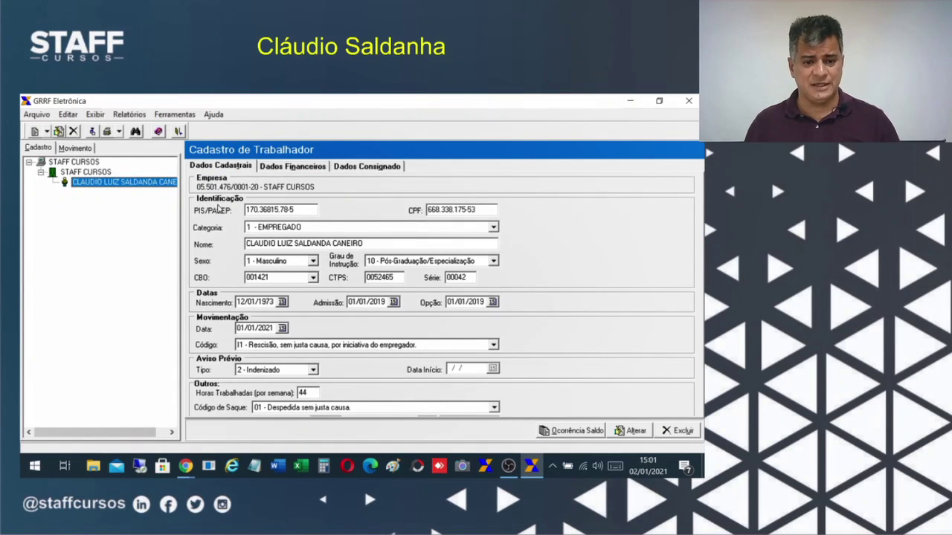
left_click(279, 167)
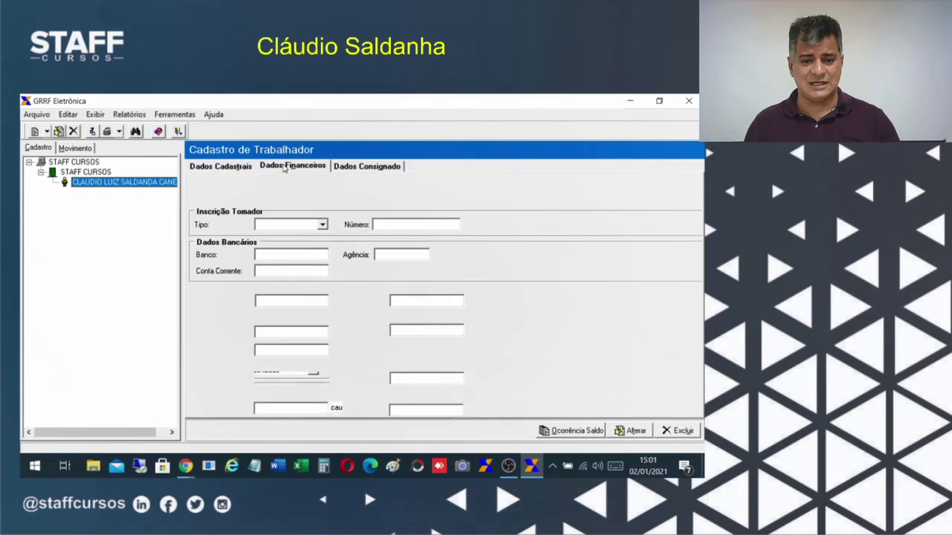
left_click(373, 166)
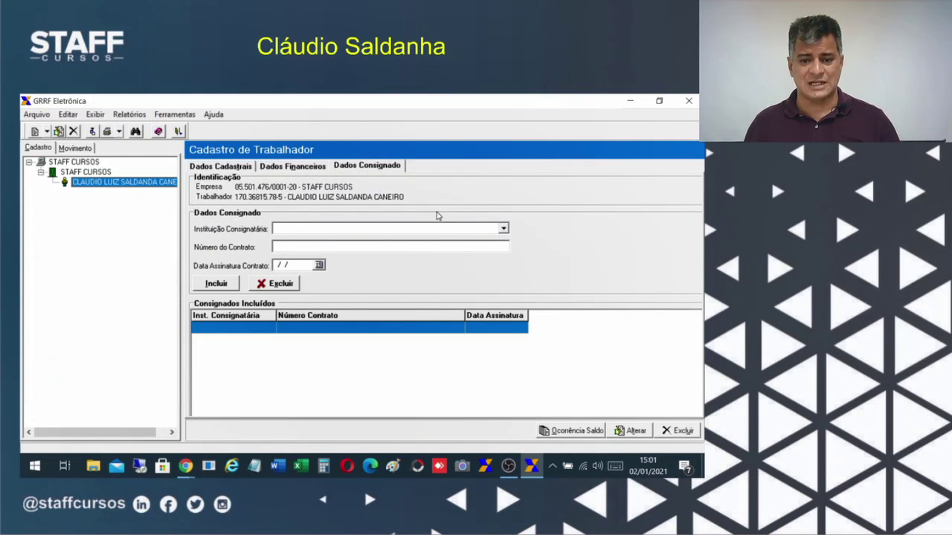
left_click(200, 166)
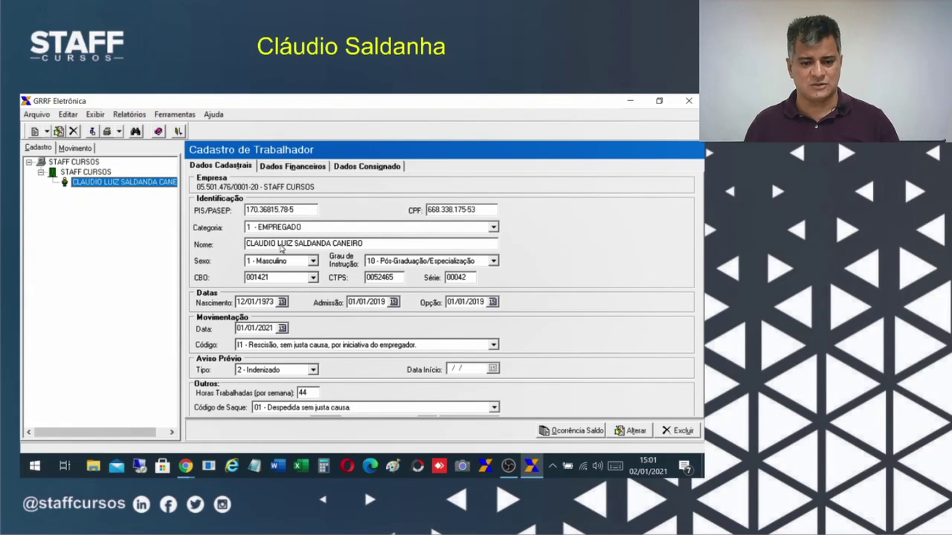
left_click(634, 430)
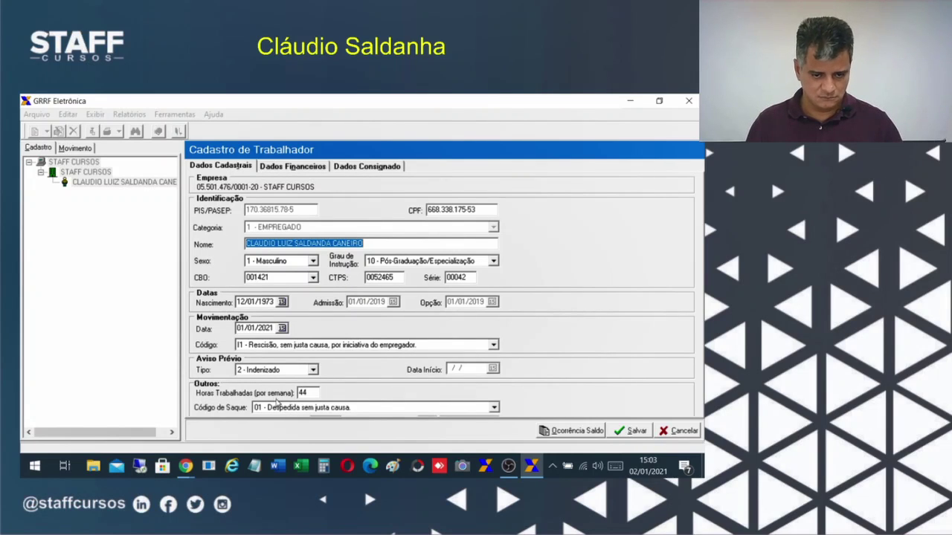
Set the worker's movement date to 02/01/2021, then bring FolhaWeb's Gerar GRRF page forward.
left_click(283, 329)
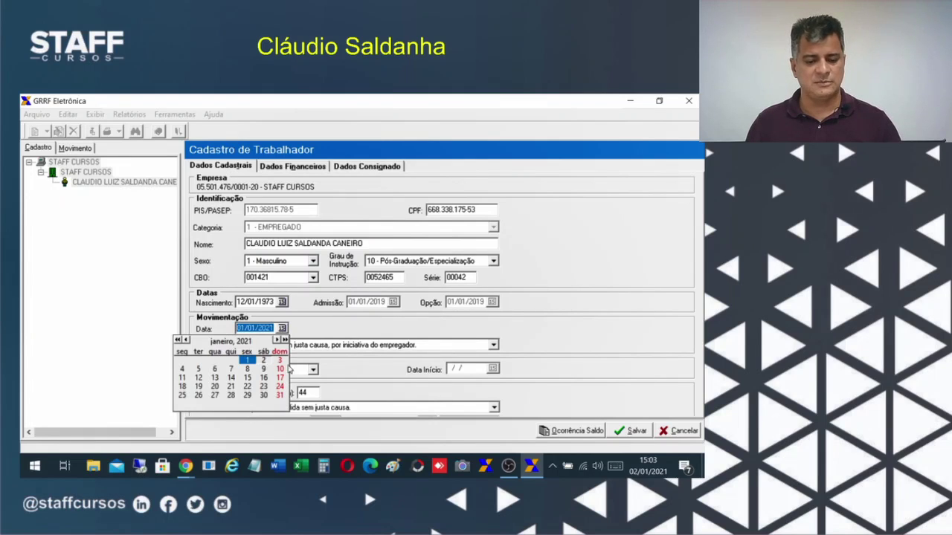
left_click(263, 363)
key("Tab")
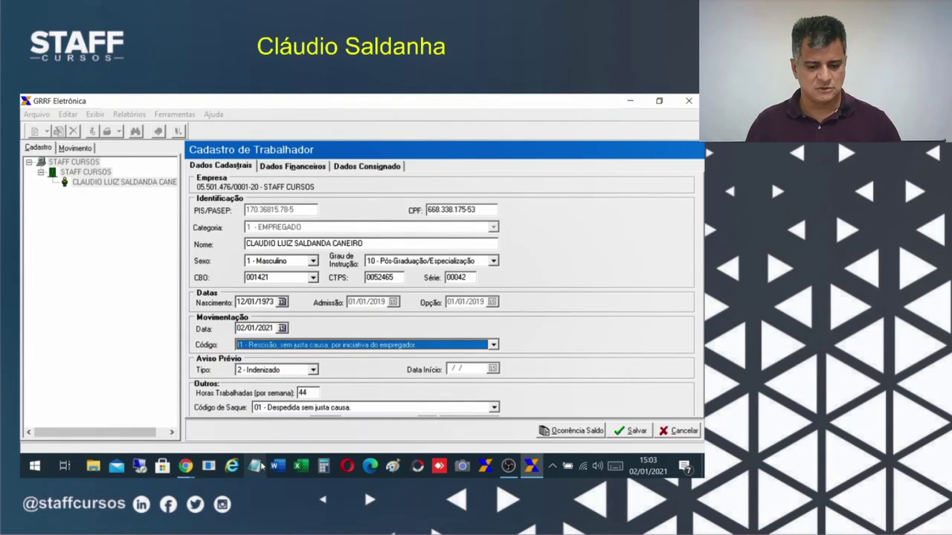
left_click(186, 466)
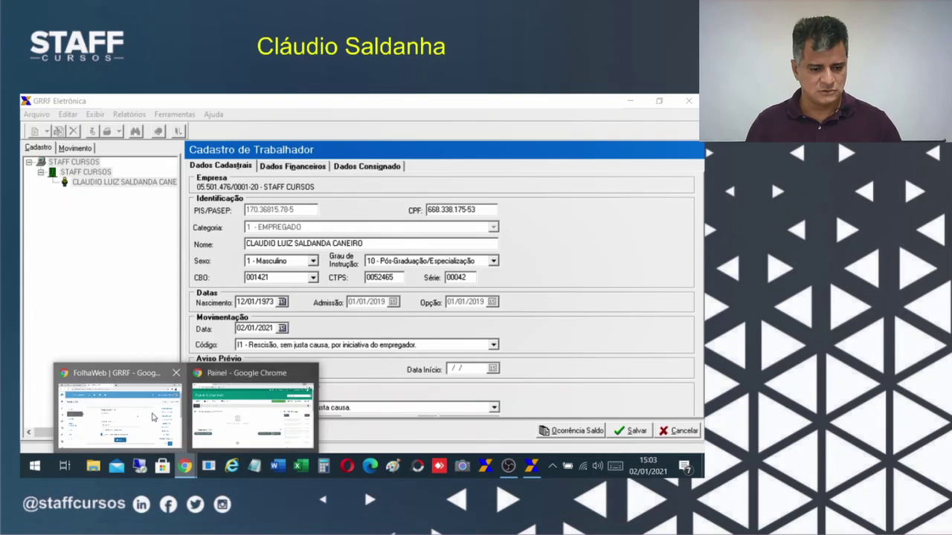
left_click(162, 424)
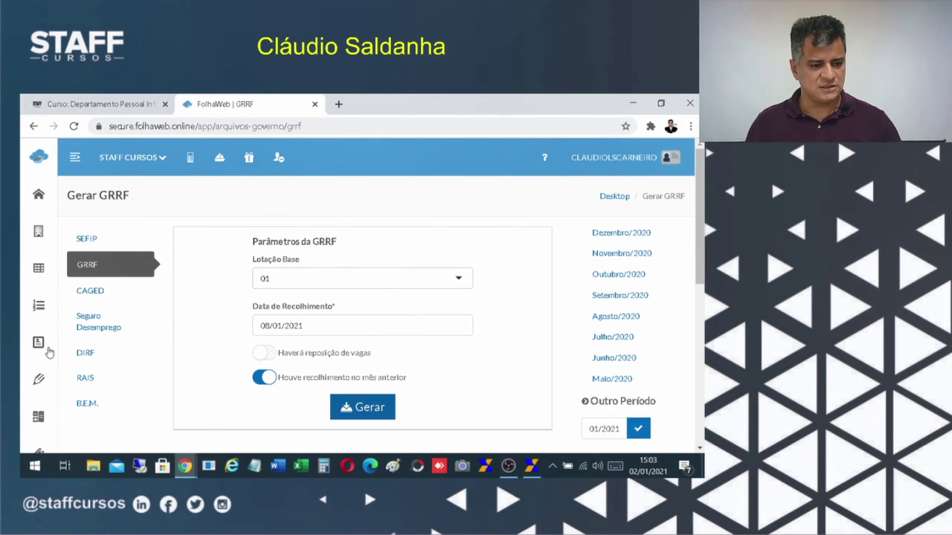
Check the 02/01/2021 termination date under Processamento > Rescisão in FolhaWeb, then return to GRRF.
left_click(75, 157)
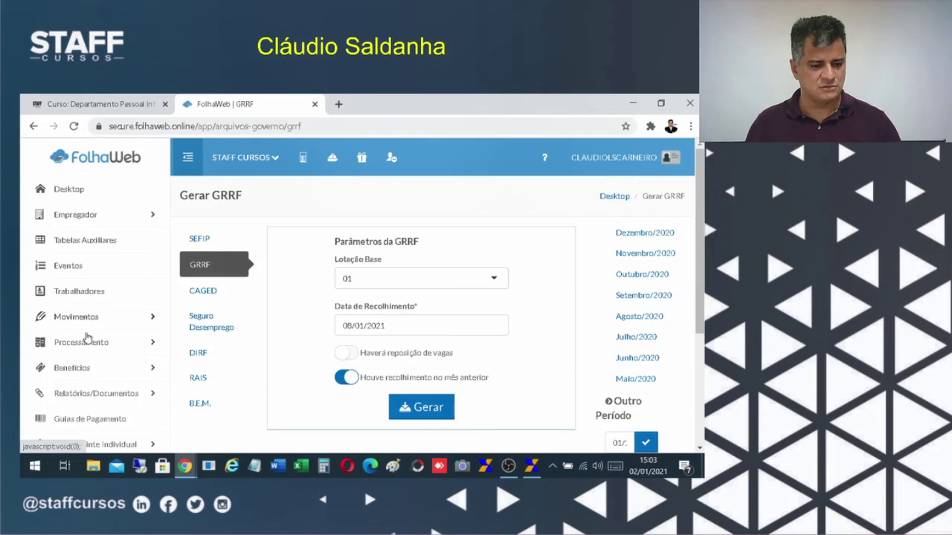
scroll(104, 342, "down", 3)
scroll(112, 358, "up", 3)
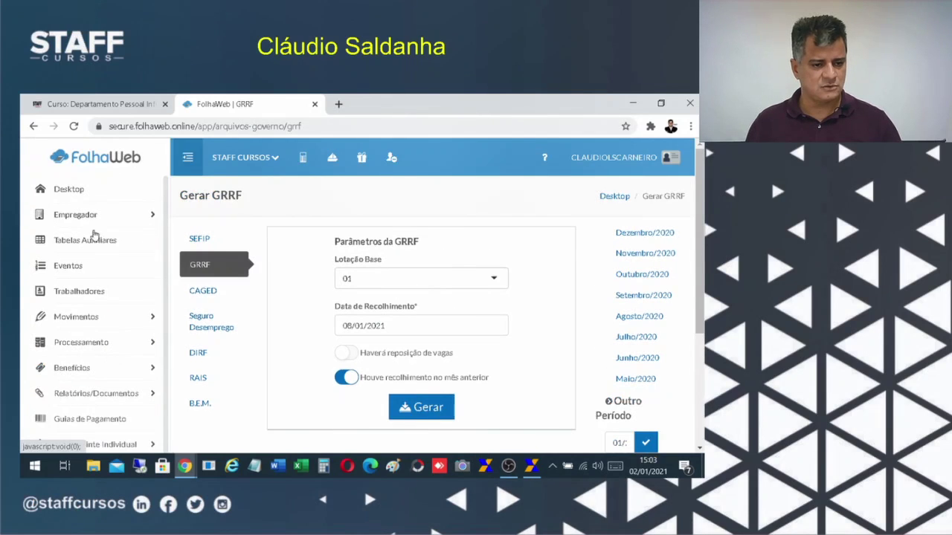
scroll(127, 319, "down", 2)
scroll(287, 381, "up", 1)
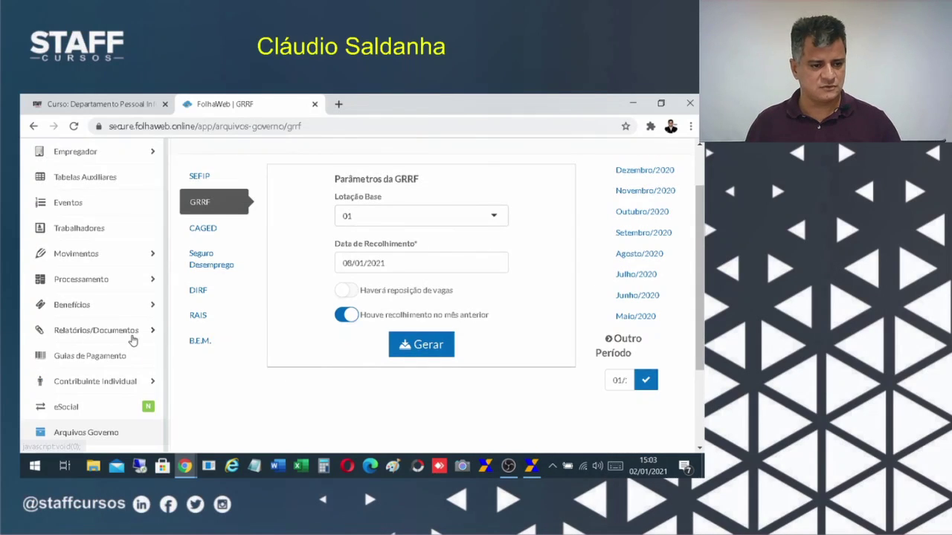
left_click(97, 279)
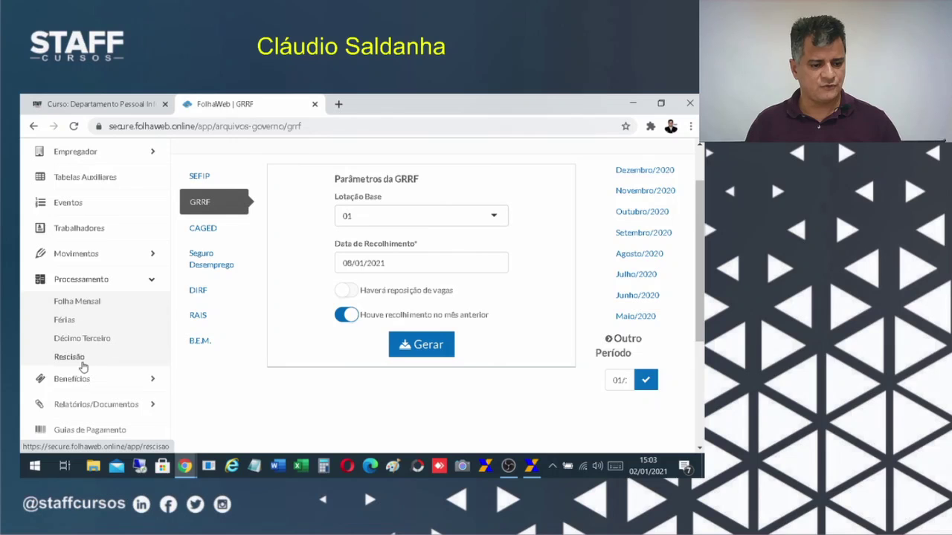
left_click(71, 357)
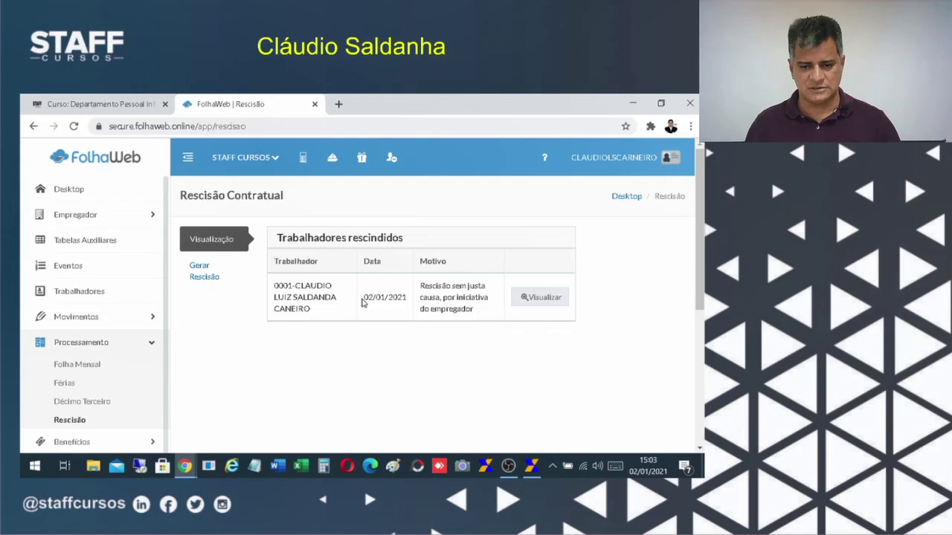
left_click_drag(362, 301, 409, 307)
left_click(530, 466)
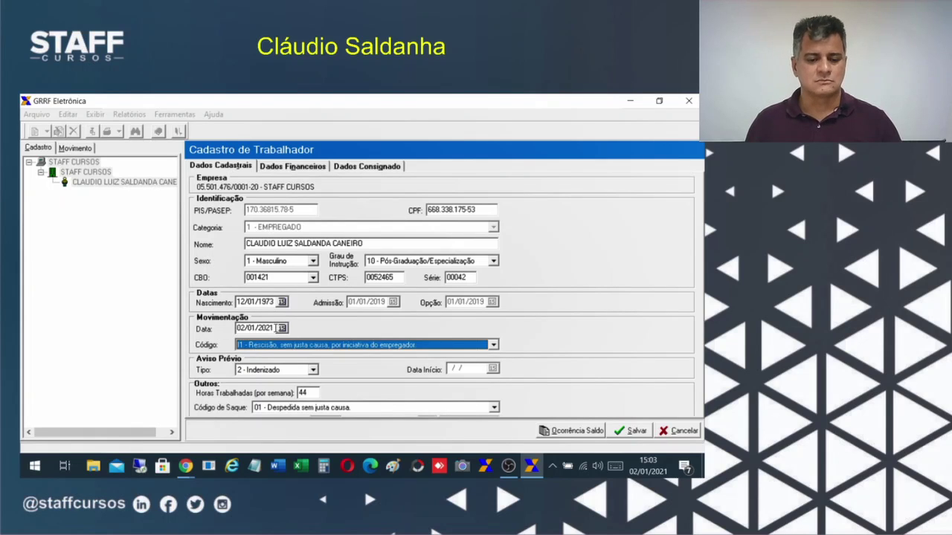
Set the worker's Código de Saque to 03 - Rescisão do contrato por nulidade, extinção Total/Parcial da empresa.
left_click_drag(277, 327, 211, 317)
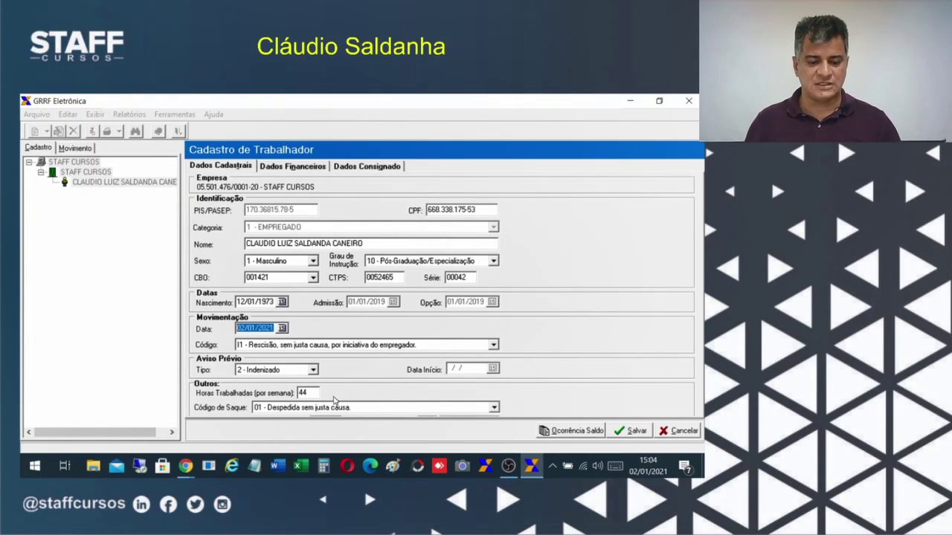
scroll(366, 409, "down", 2)
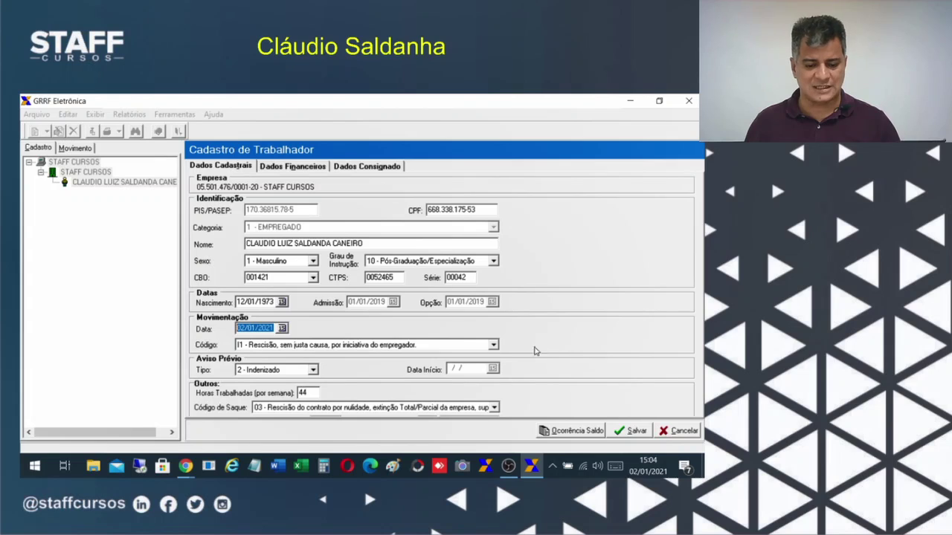
Open the worker's Dados Financeiros, check the Tipo options, and leave the dispute date empty.
left_click(274, 168)
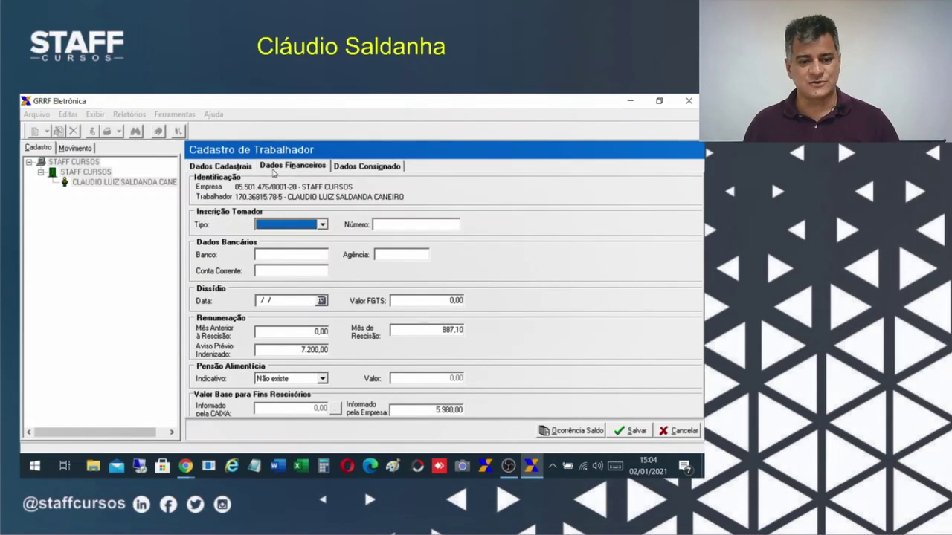
left_click(261, 224)
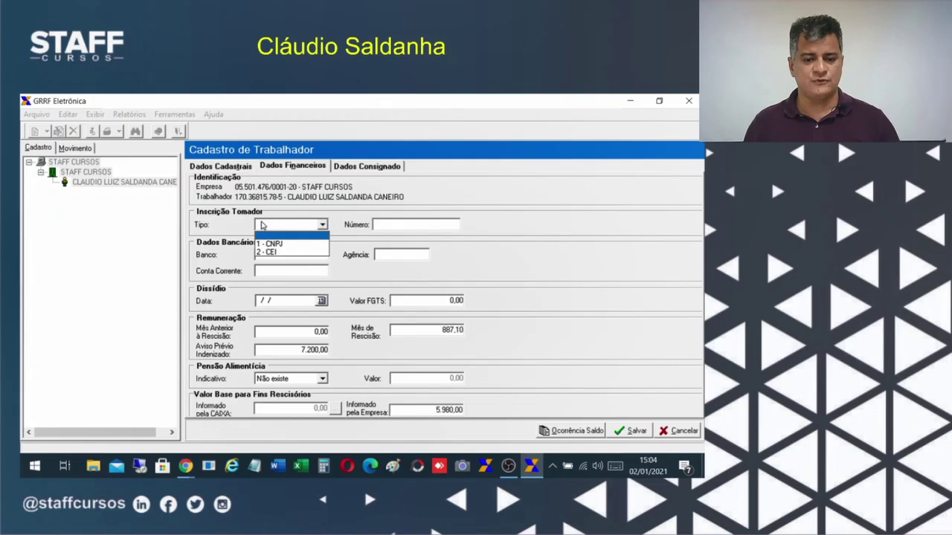
left_click(261, 224)
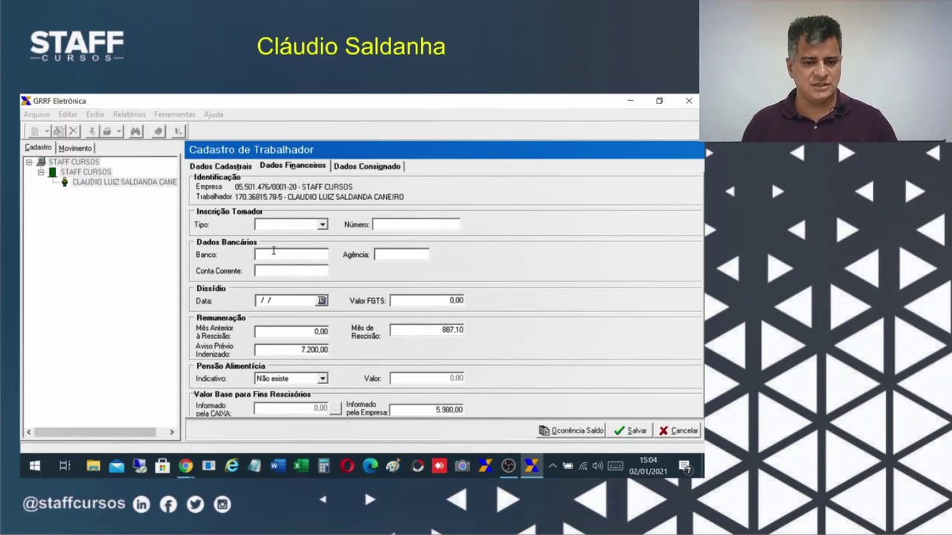
left_click(260, 300)
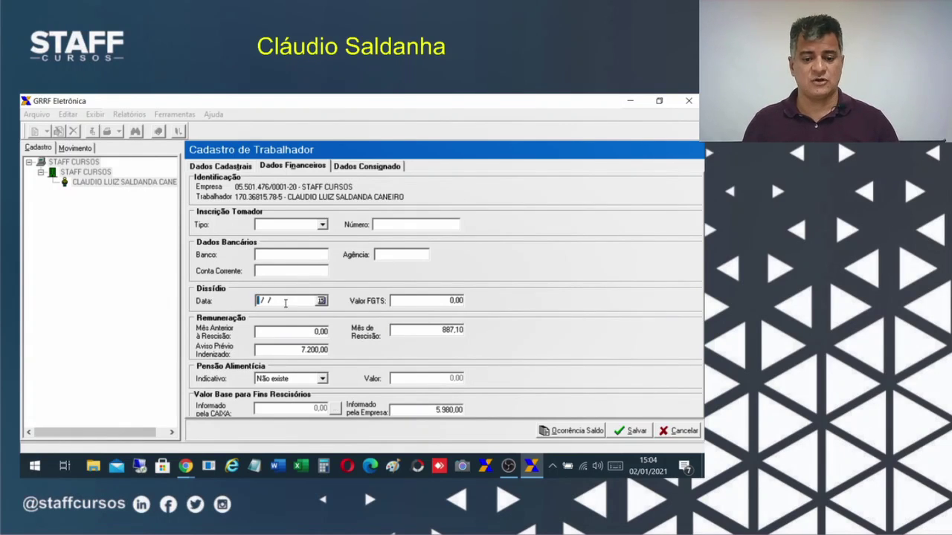
left_click_drag(293, 300, 231, 307)
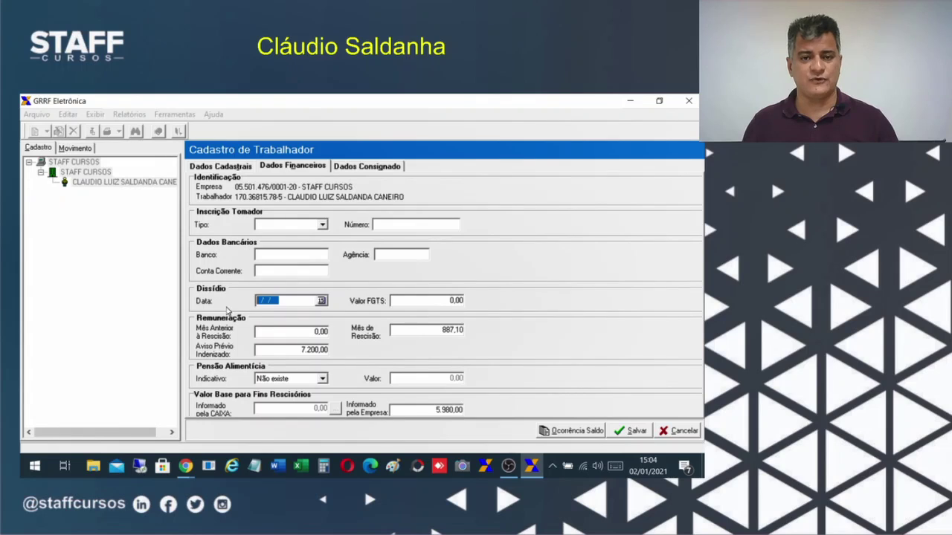
left_click(256, 301)
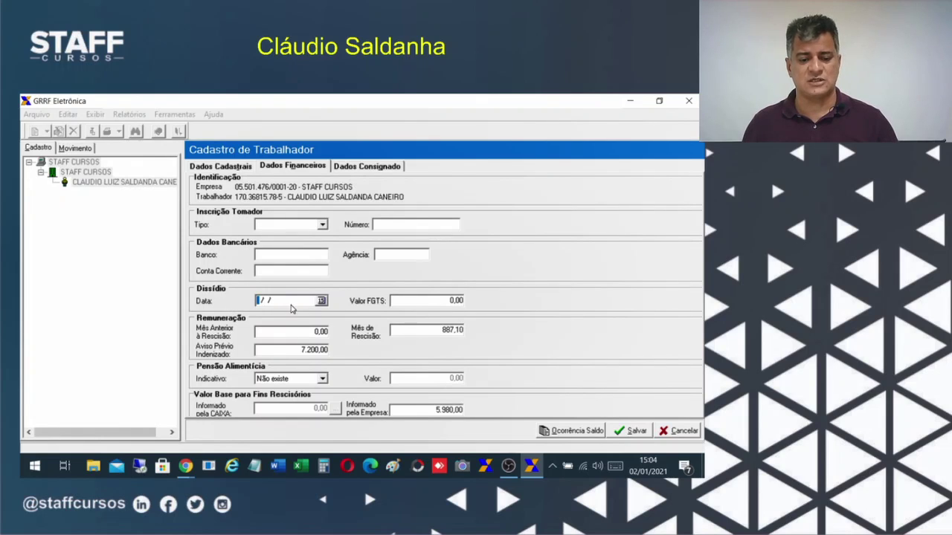
left_click_drag(295, 305, 223, 303)
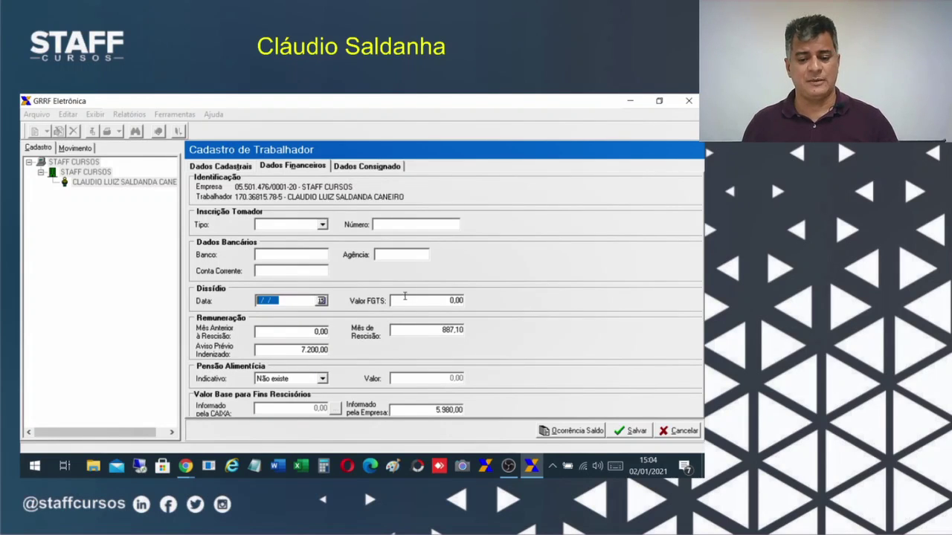
left_click(430, 304)
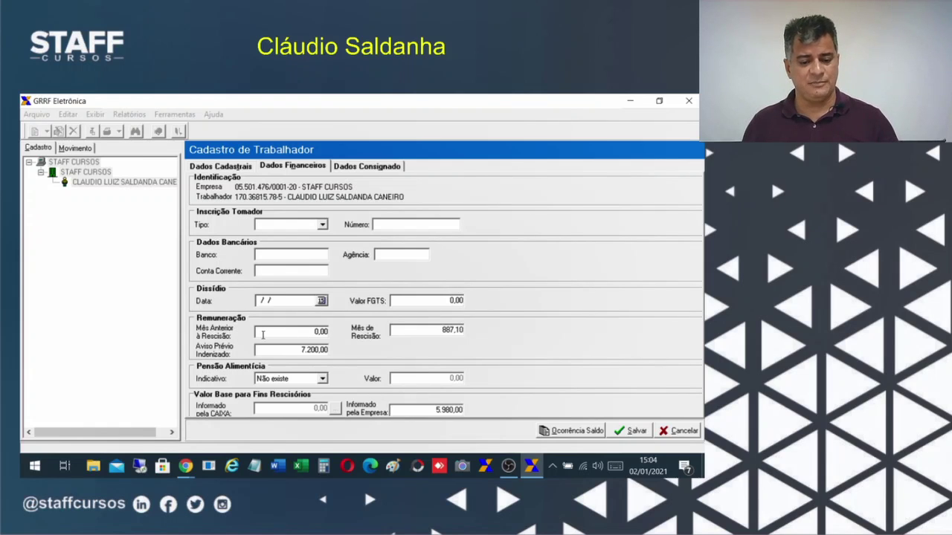
Review the remuneration values: previous month 0,00, termination month 887,10, indemnified notice 7.200,00.
double_click(309, 334)
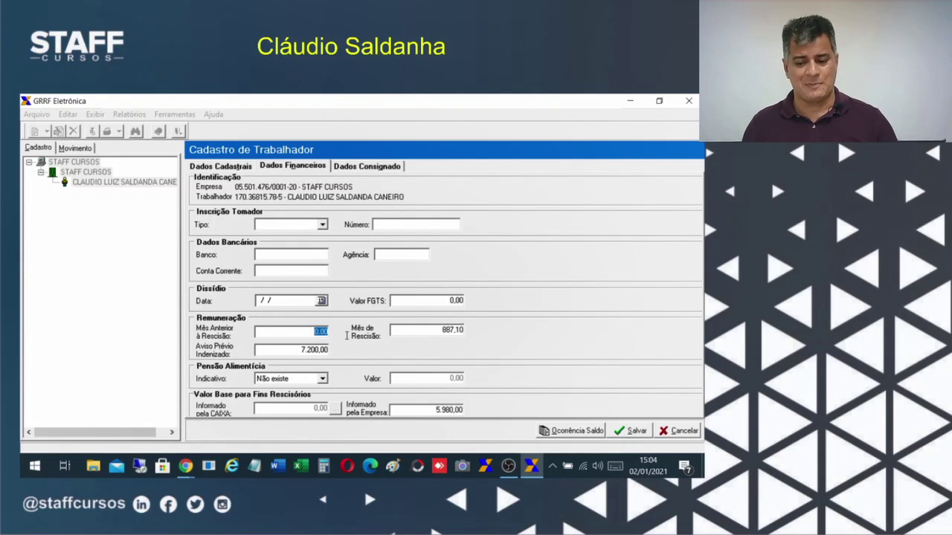
left_click_drag(435, 328, 475, 332)
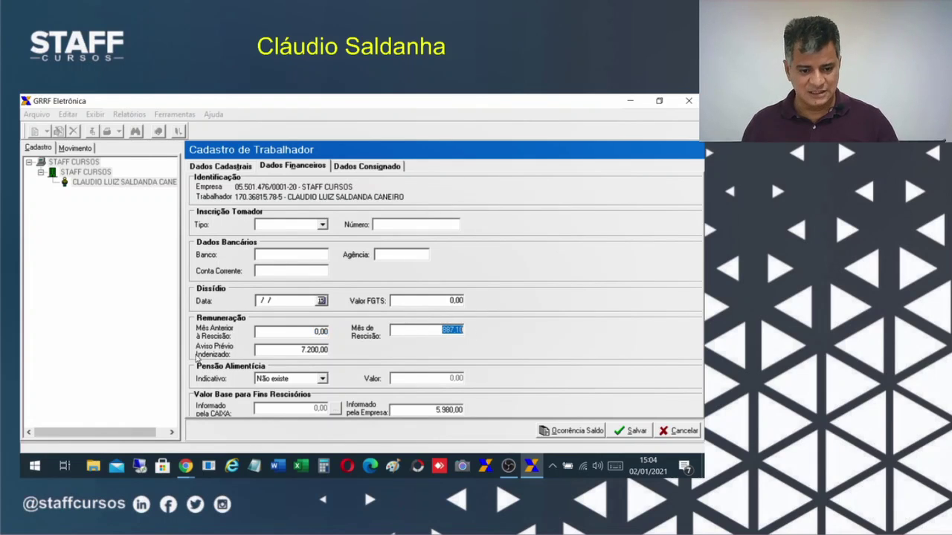
left_click_drag(286, 348, 335, 354)
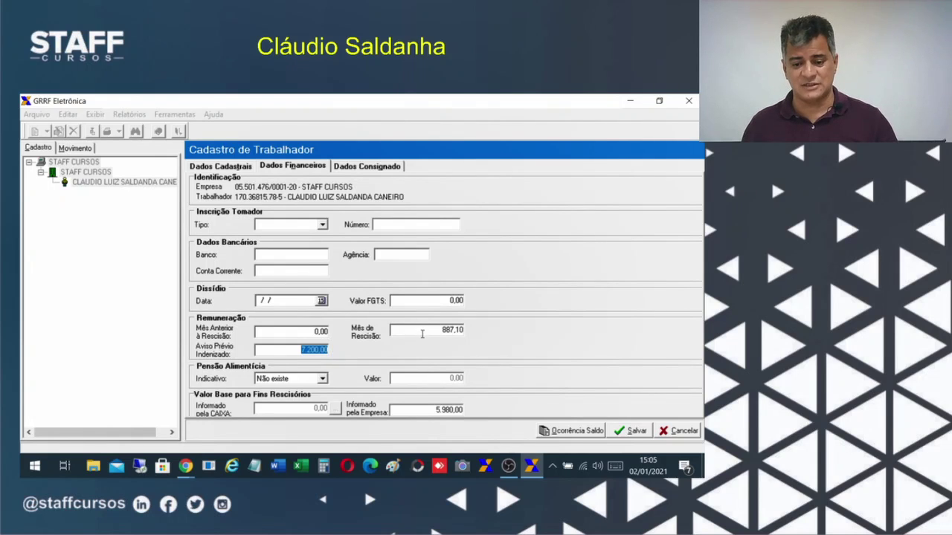
left_click_drag(422, 334, 478, 325)
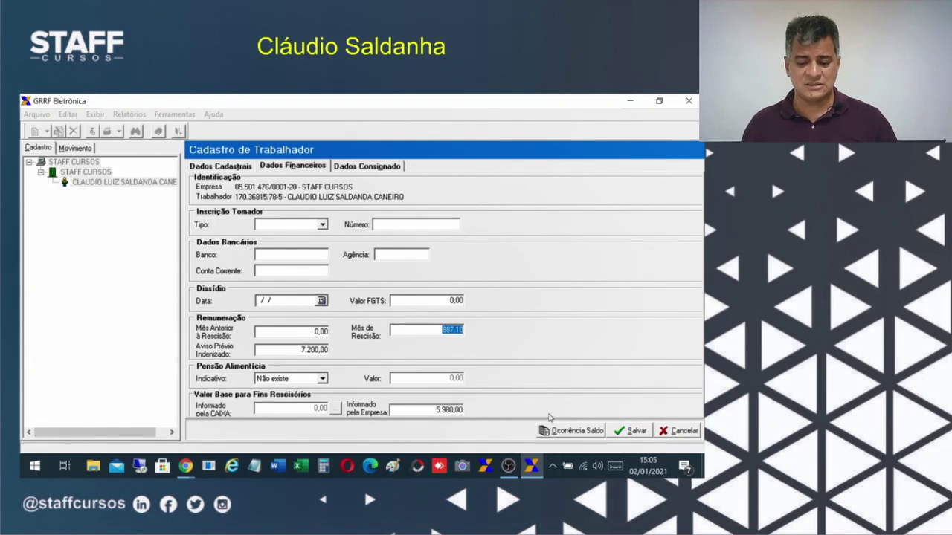
left_click(186, 468)
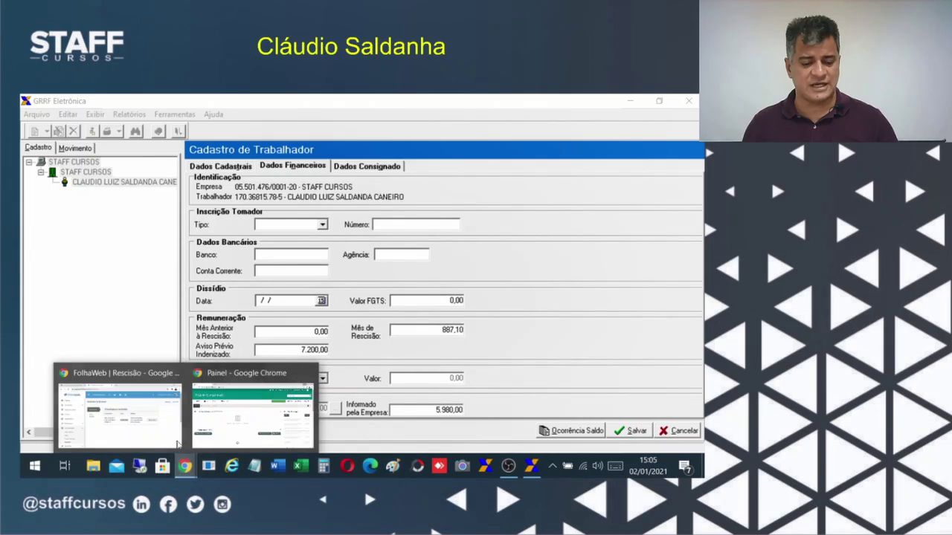
Open the FolhaWeb termination breakdown and enter the 387,10 salary balance in Calculator.
left_click(137, 429)
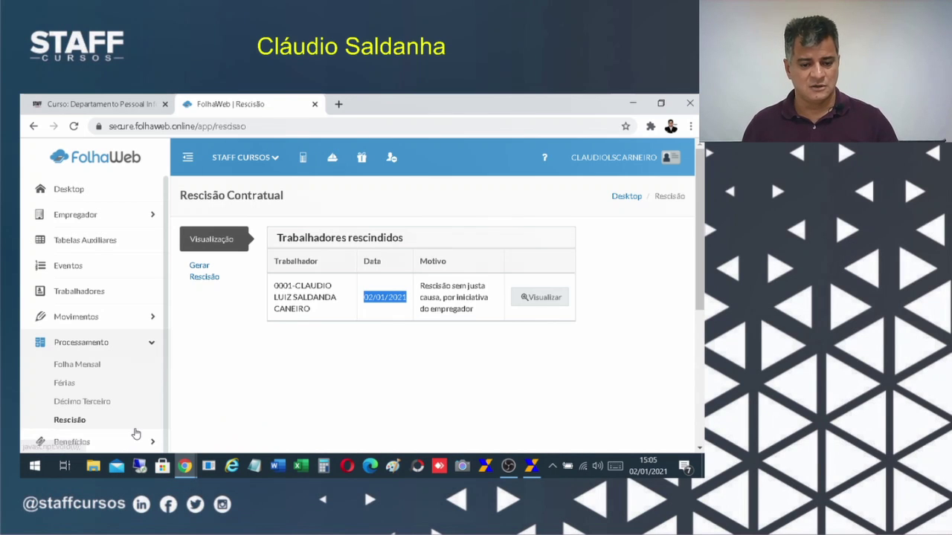
left_click(543, 303)
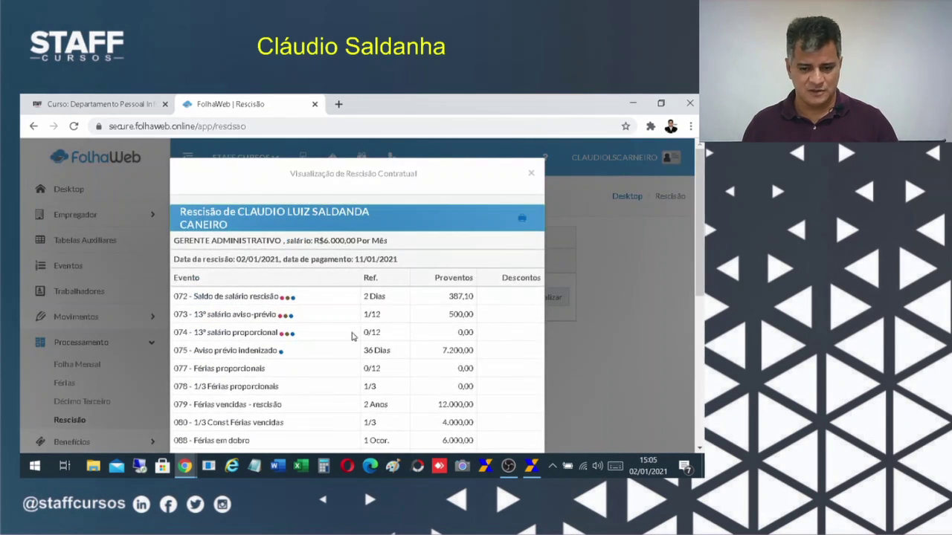
left_click(322, 467)
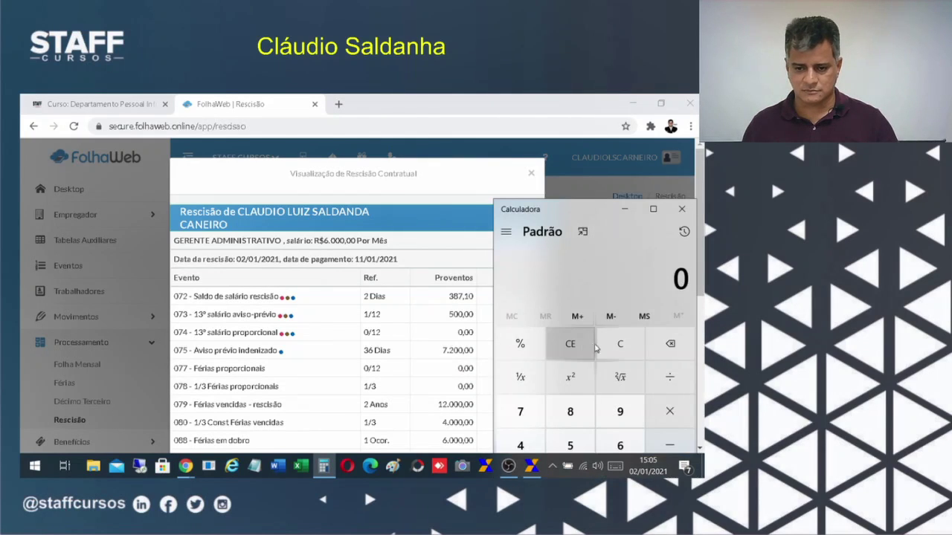
type("387,1")
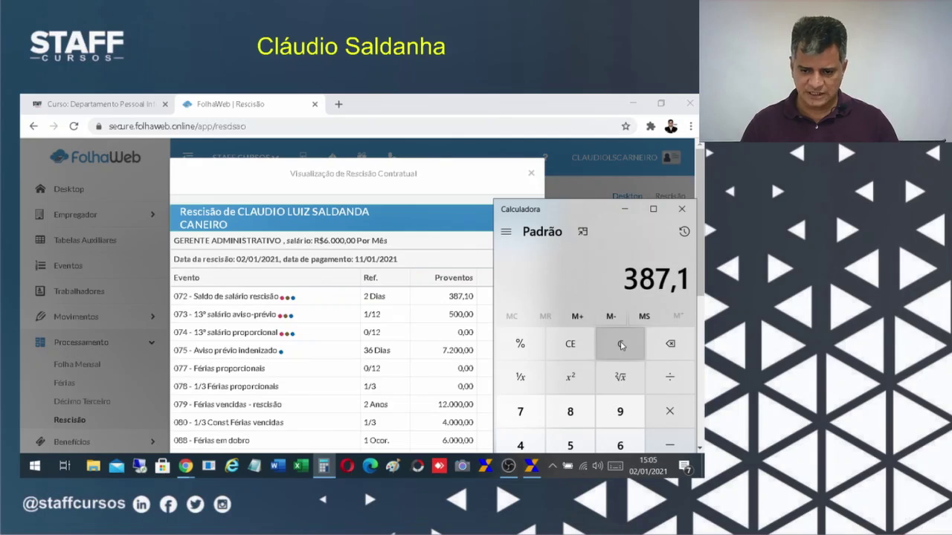
type("0")
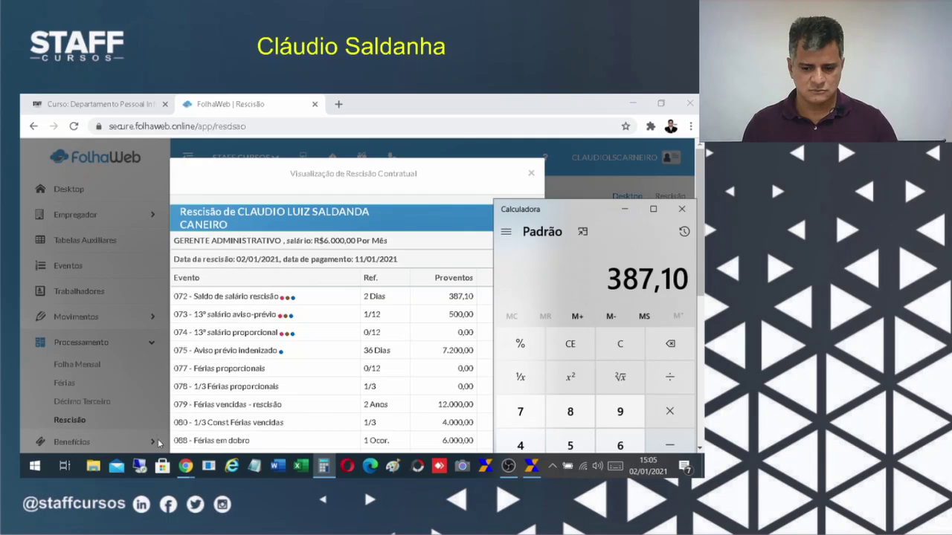
Compare GRRF's Mês de Rescisão value with FolhaWeb's 7.200,00 notice pay, then return to GRRF.
left_click(531, 466)
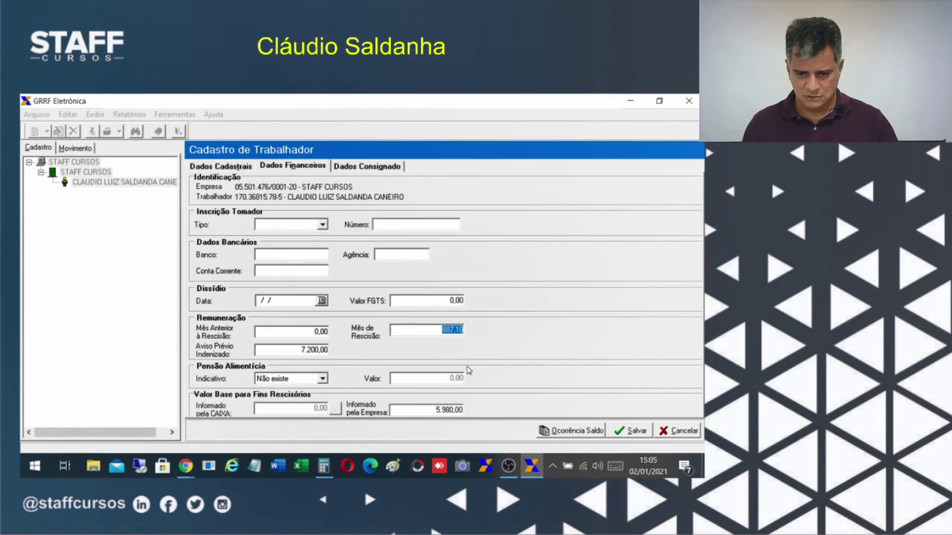
left_click(422, 332)
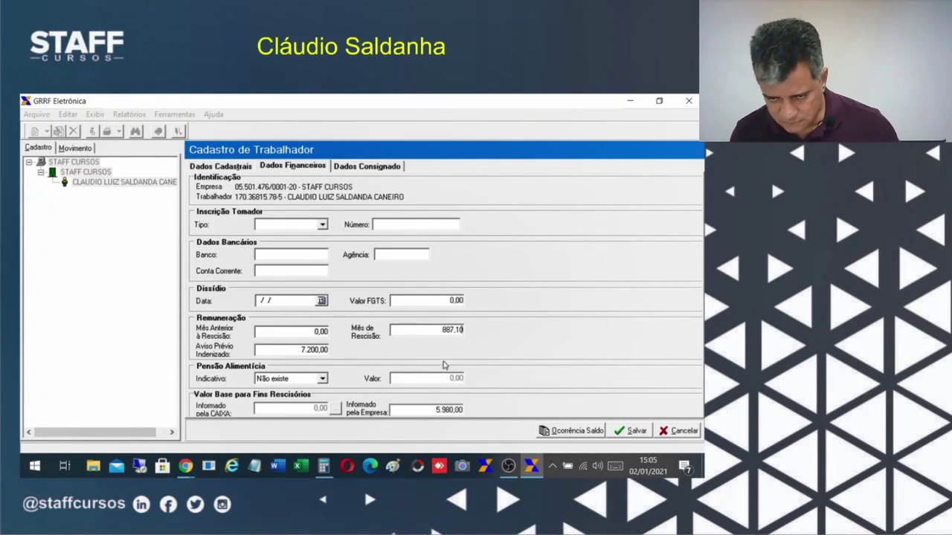
left_click(531, 465)
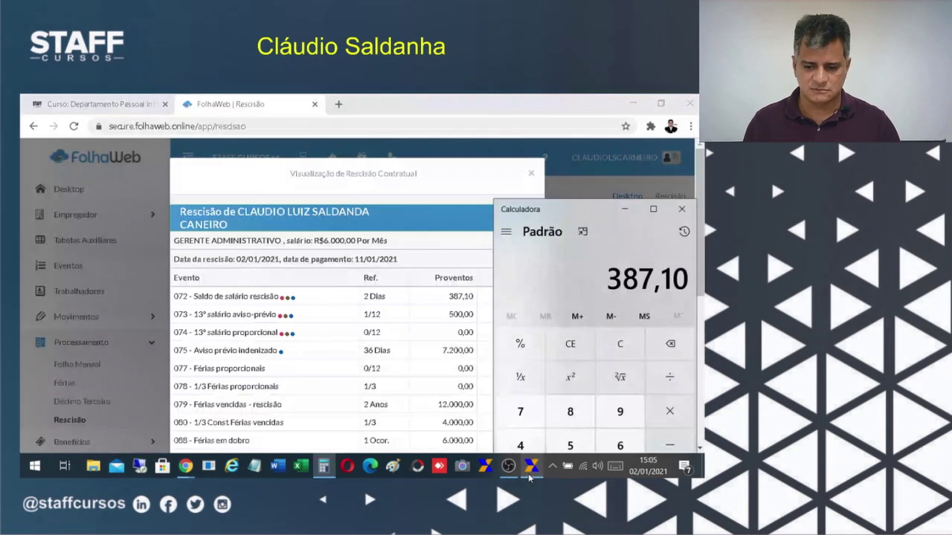
scroll(450, 402, "down", 3)
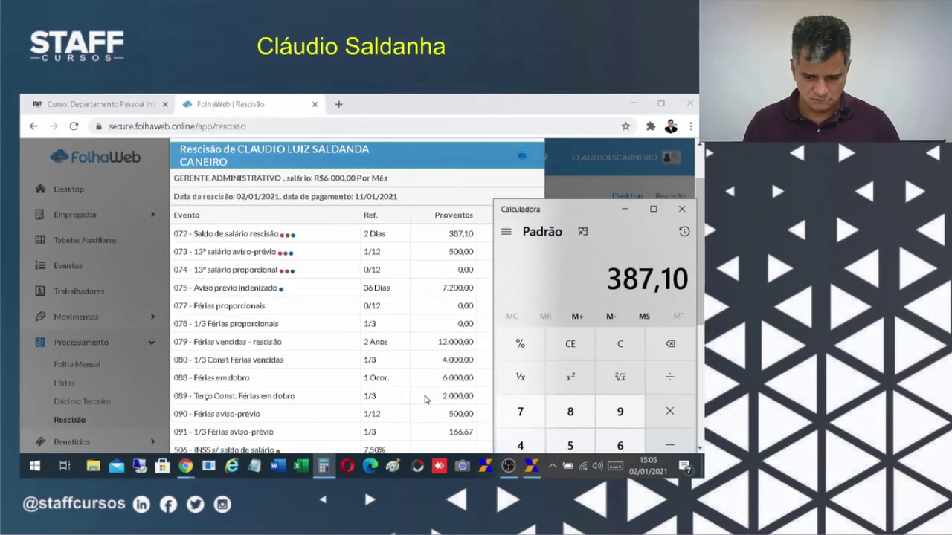
scroll(439, 413, "down", 3)
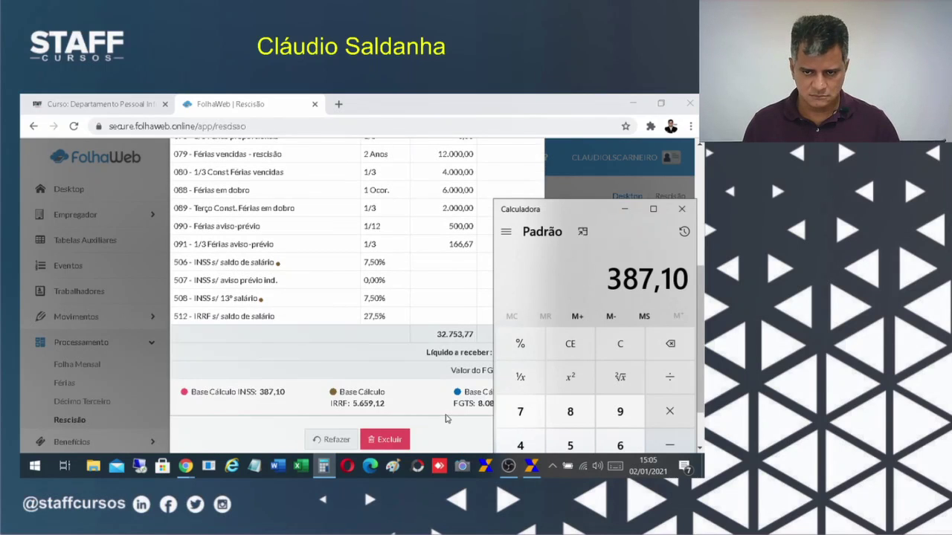
scroll(445, 419, "up", 3)
scroll(444, 418, "up", 3)
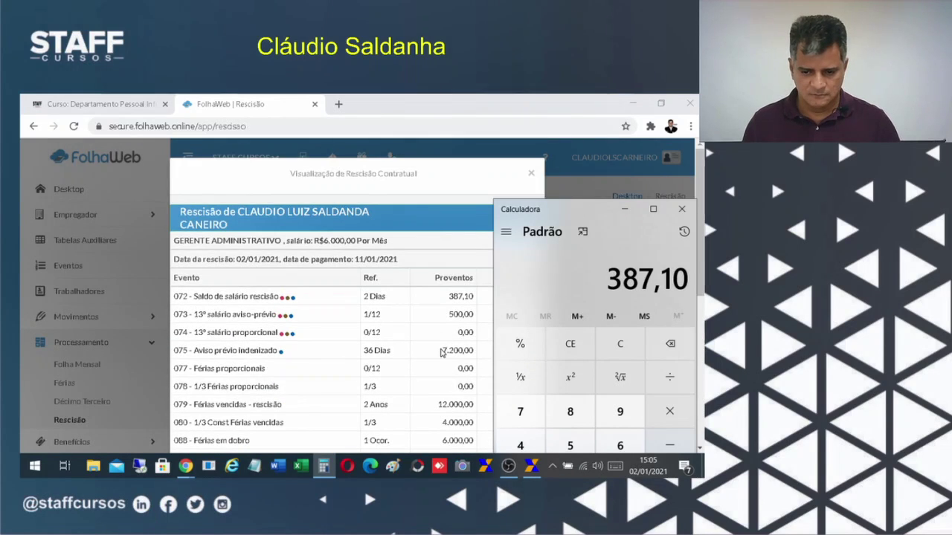
double_click(454, 350)
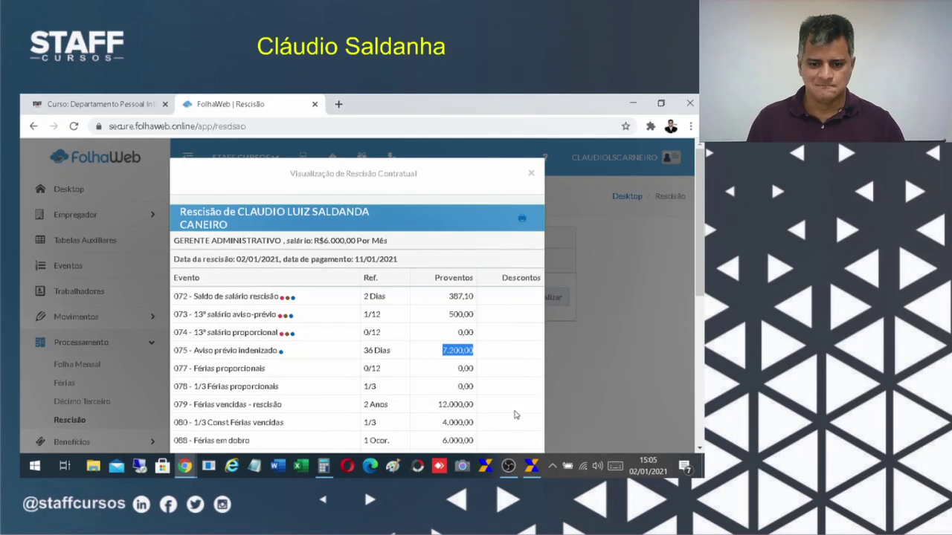
left_click(532, 466)
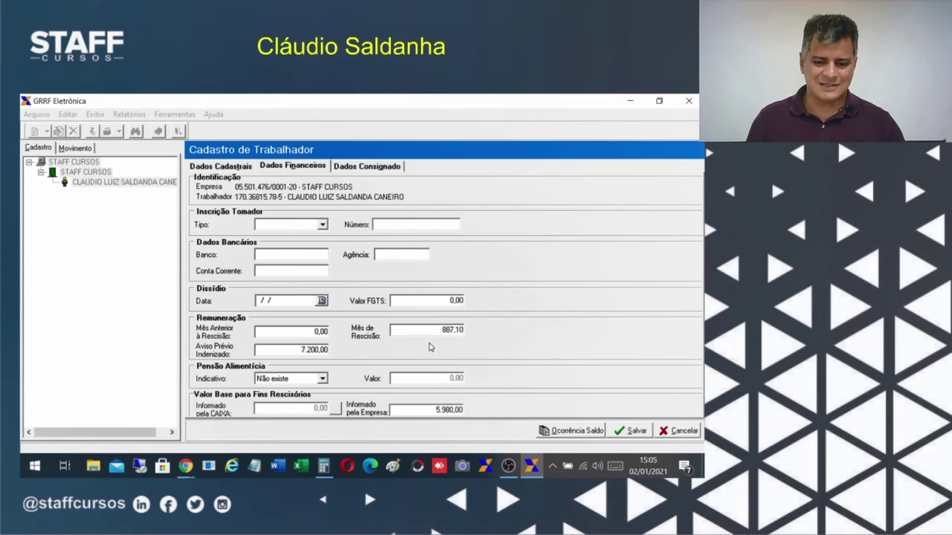
Highlight the Mês de Rescisão 887,10 and Aviso Prévio Indenizado 7.200,00 values in turn.
left_click(428, 332)
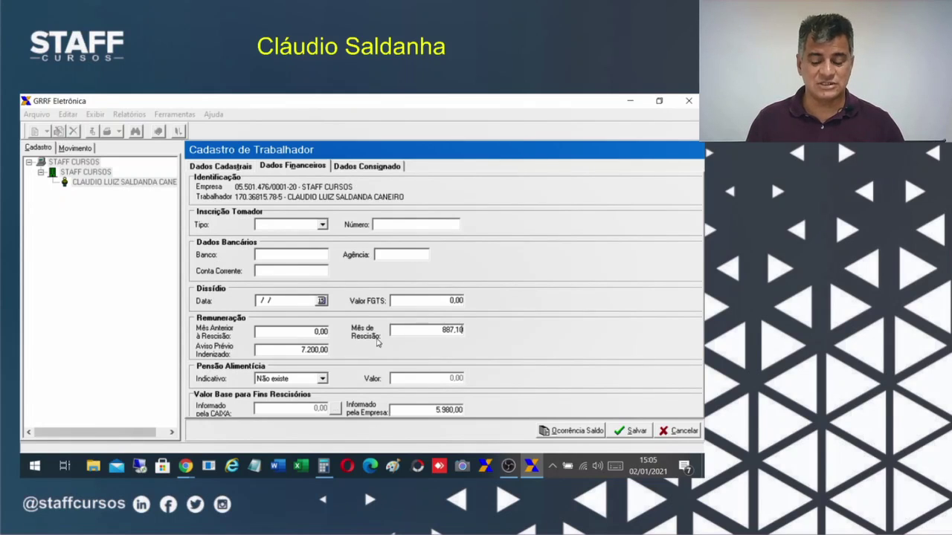
left_click_drag(409, 327, 475, 326)
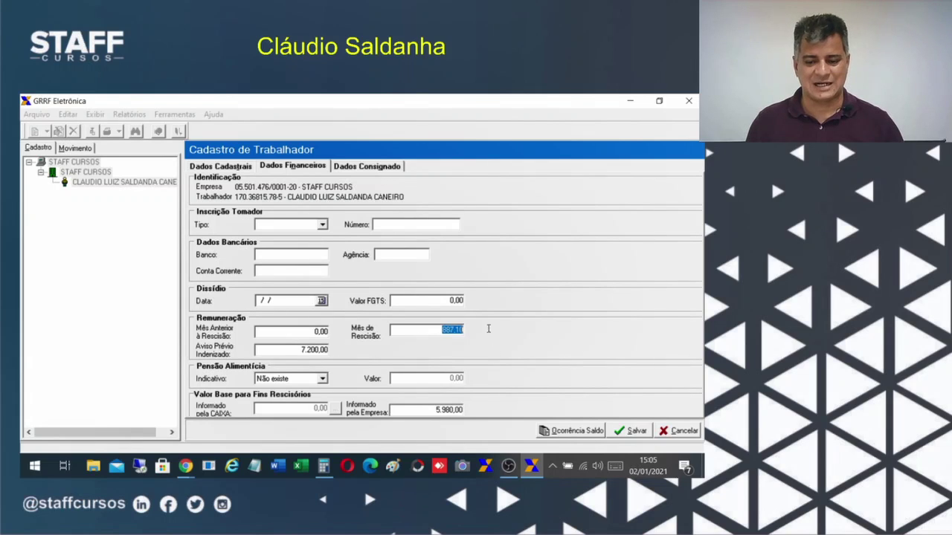
left_click_drag(289, 354, 349, 359)
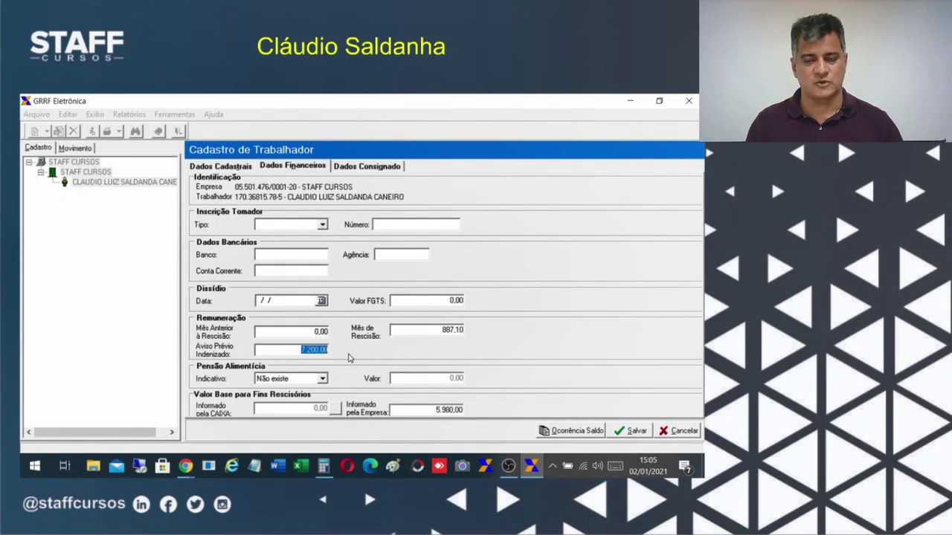
left_click(423, 328)
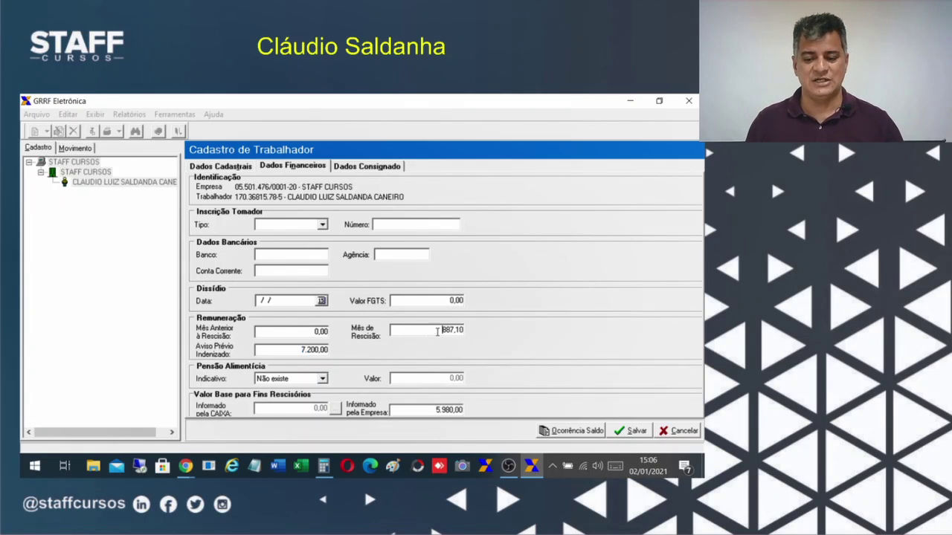
left_click_drag(438, 332, 476, 334)
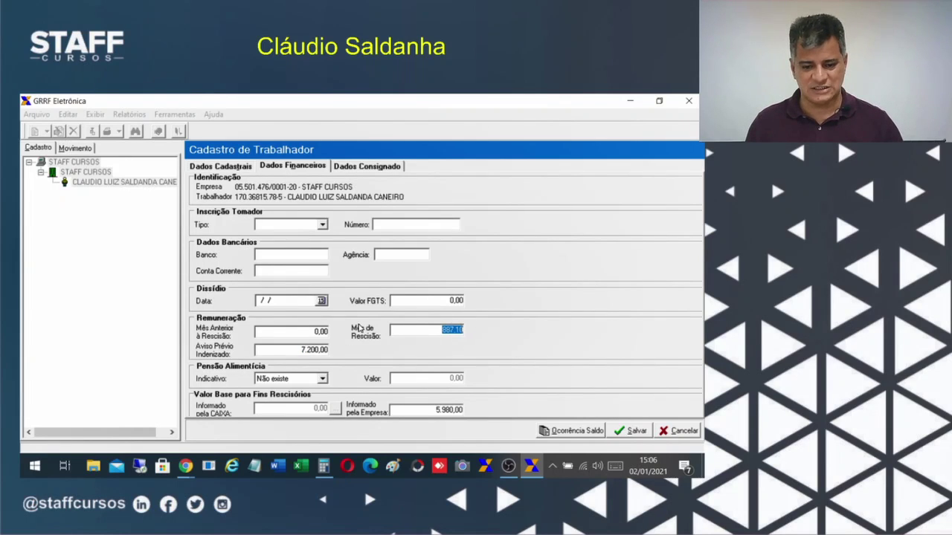
left_click(278, 349)
left_click_drag(267, 349, 350, 361)
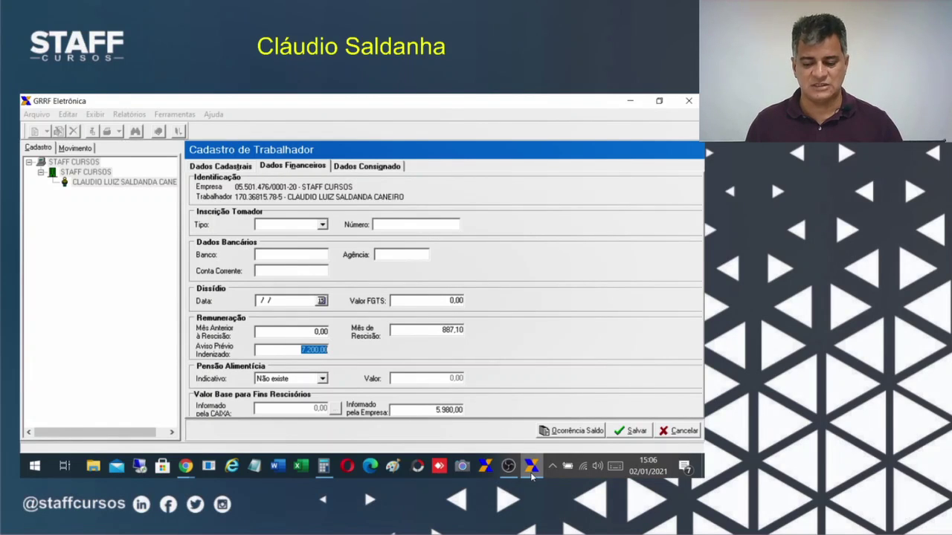
Glance at FolhaWeb, then recheck 887,10 and 7.200,00 in GRRF before listing browser windows.
left_click(531, 469)
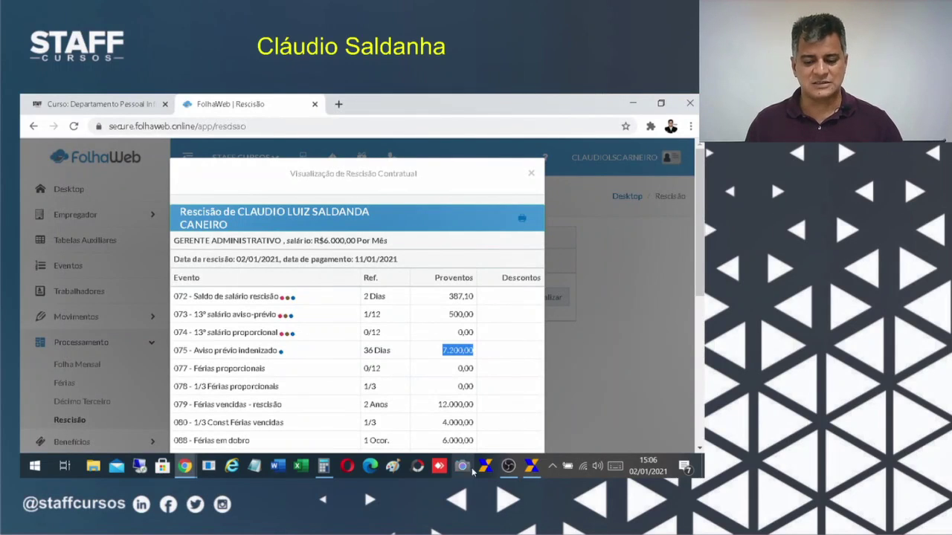
left_click(510, 468)
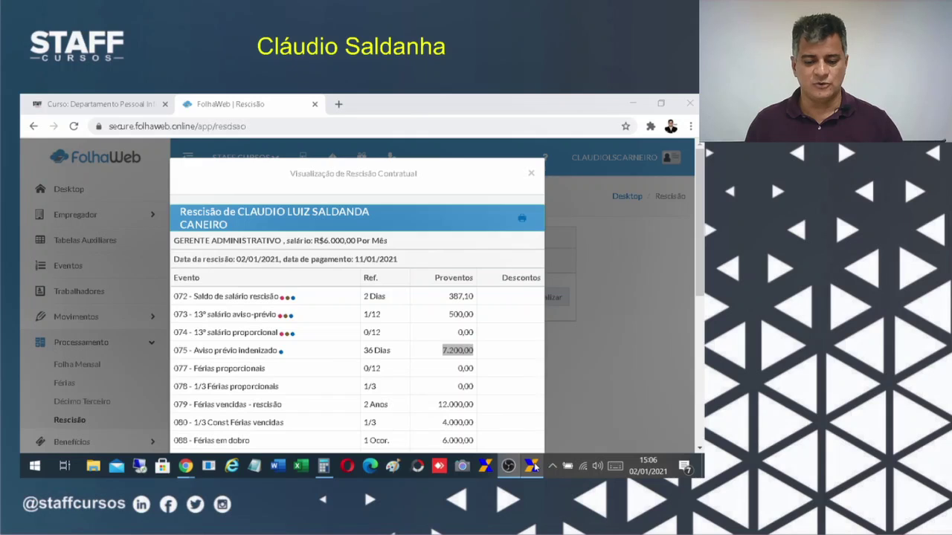
left_click(530, 467)
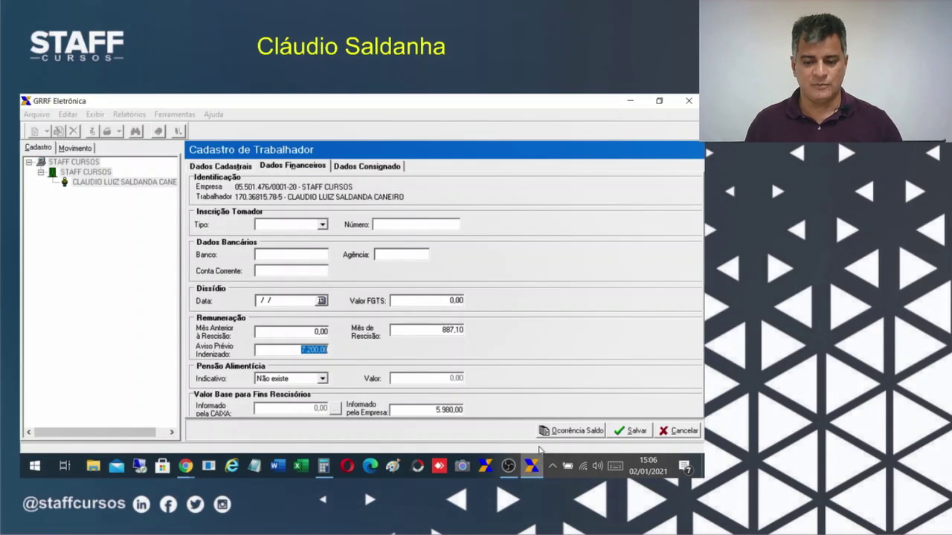
left_click(439, 329)
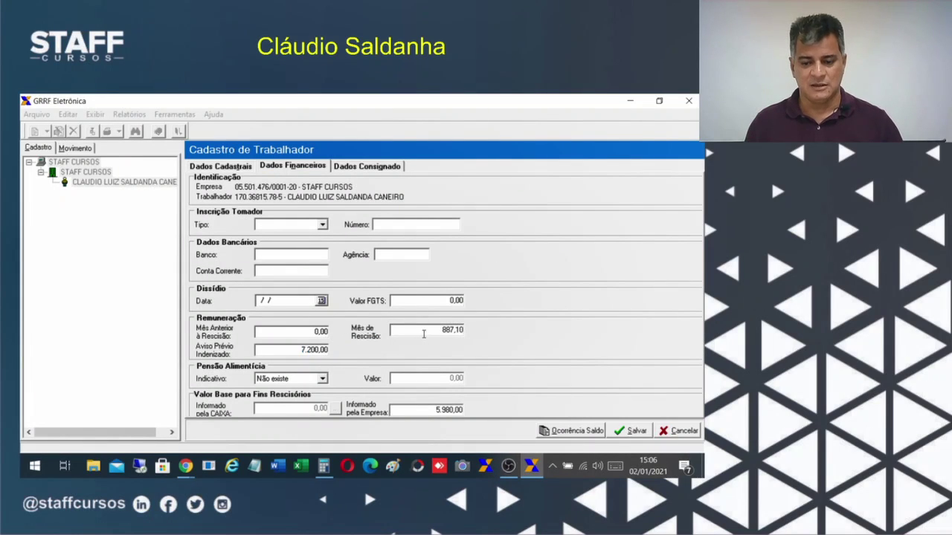
left_click_drag(424, 330, 463, 327)
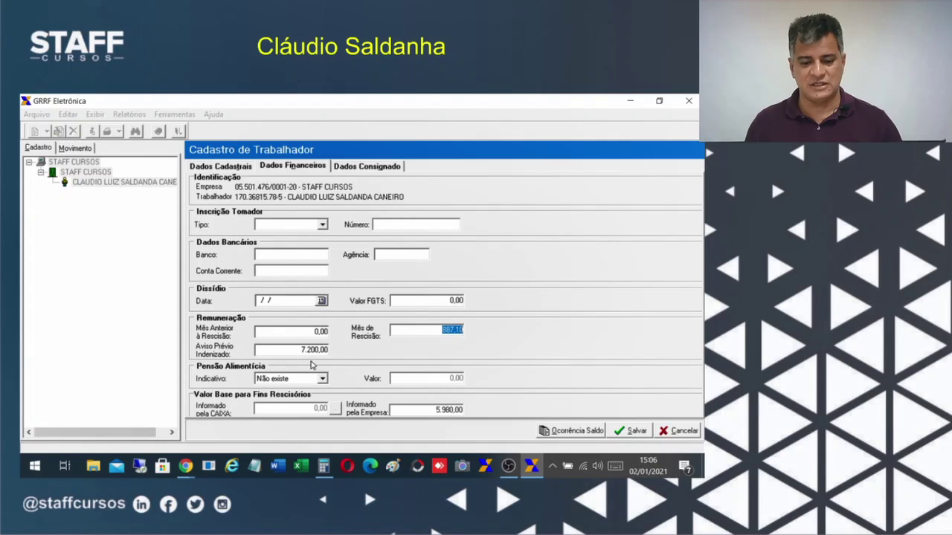
left_click(282, 349)
double_click(275, 351)
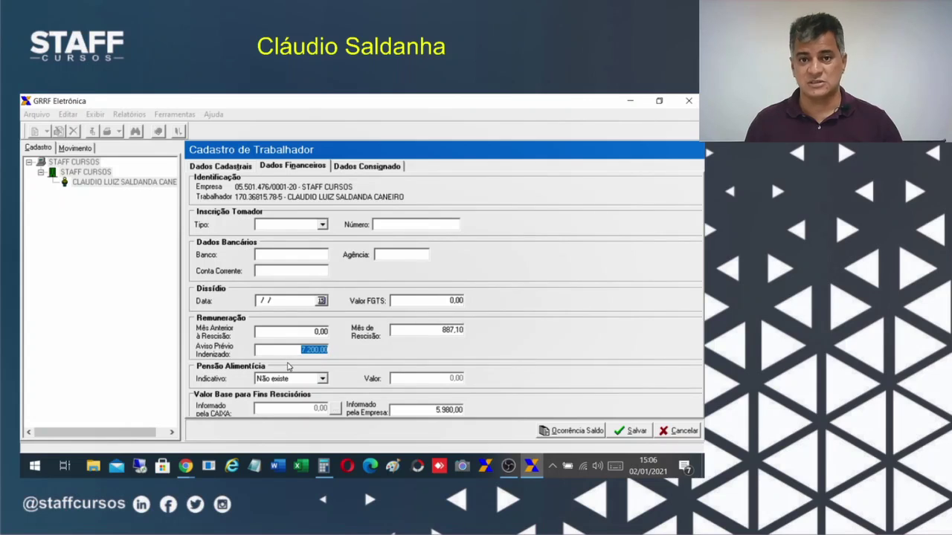
left_click_drag(432, 333, 465, 338)
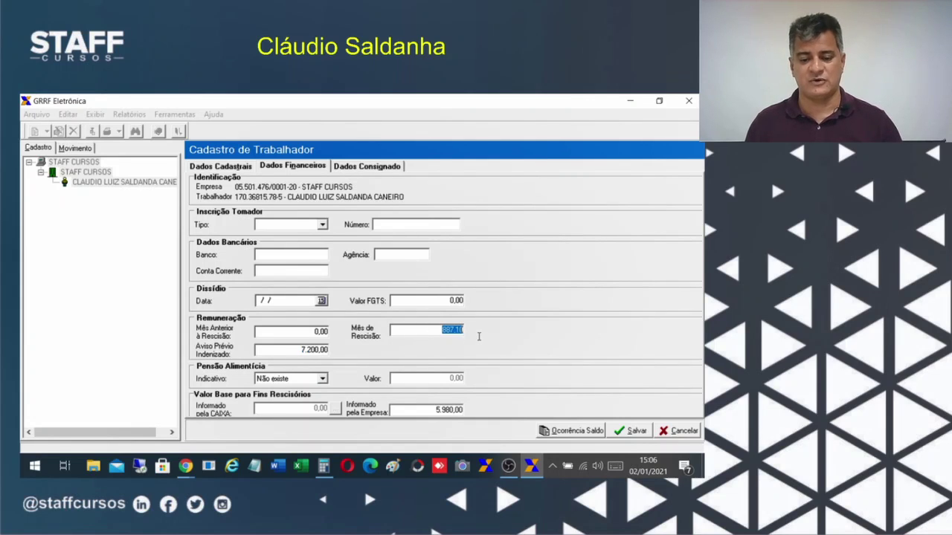
left_click_drag(293, 350, 343, 345)
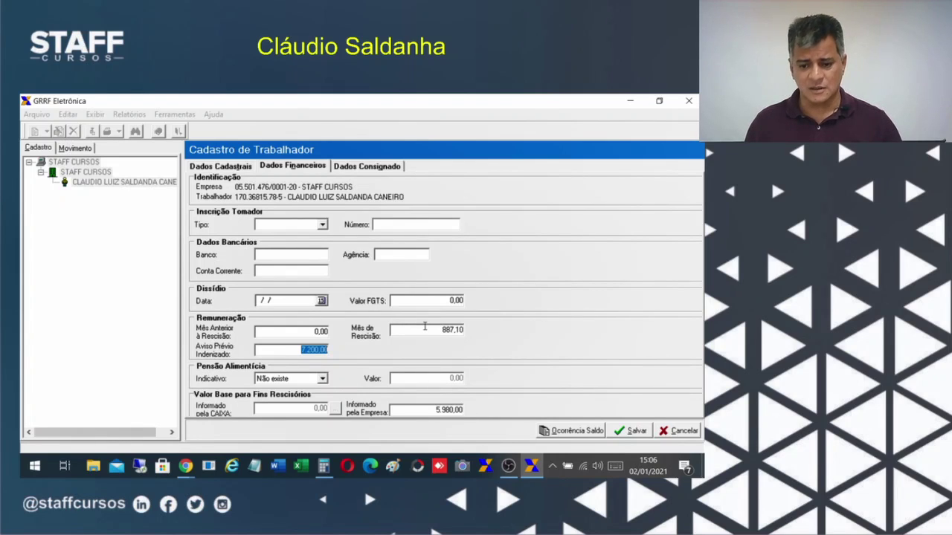
left_click_drag(425, 327, 468, 338)
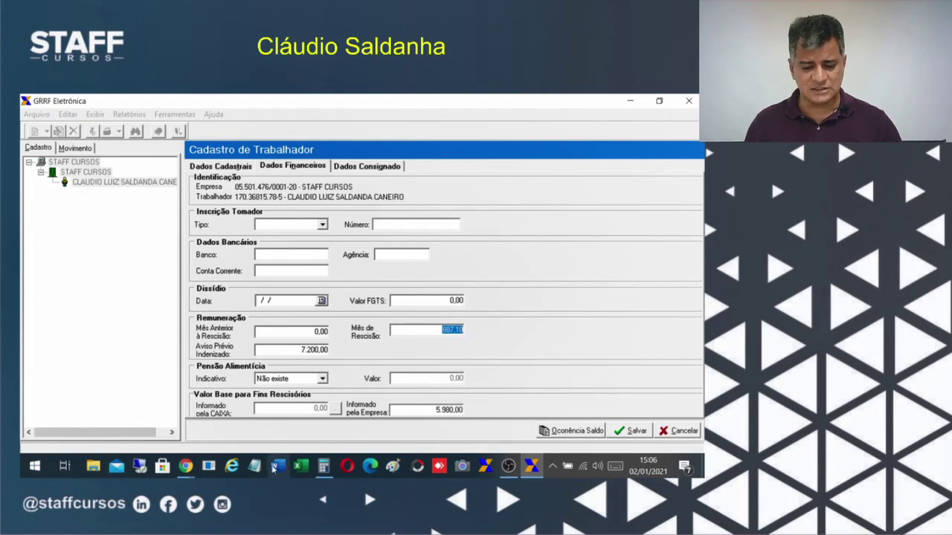
left_click(185, 466)
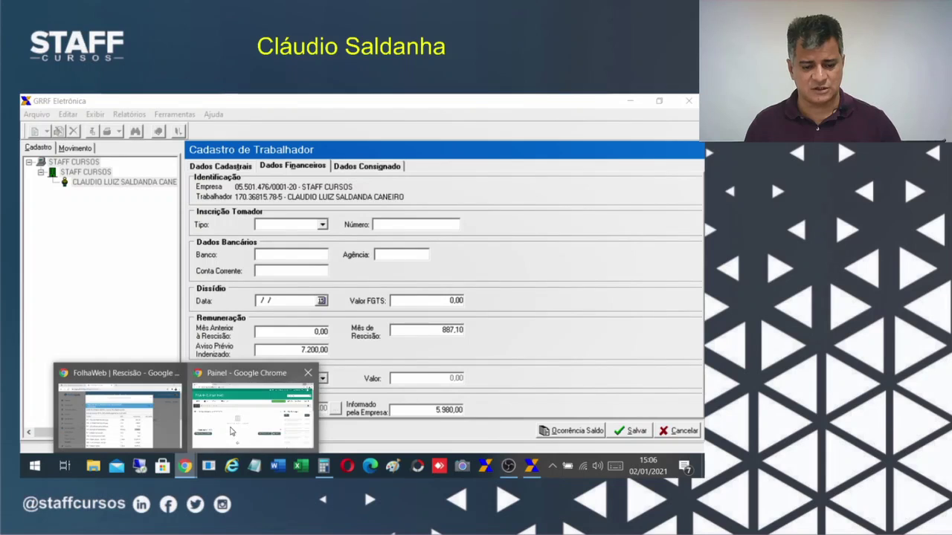
In FolhaWeb's Rescisão breakdown, mark the 500,00 amounts in rows 090 and 073 and the 387,10 balance.
left_click(155, 437)
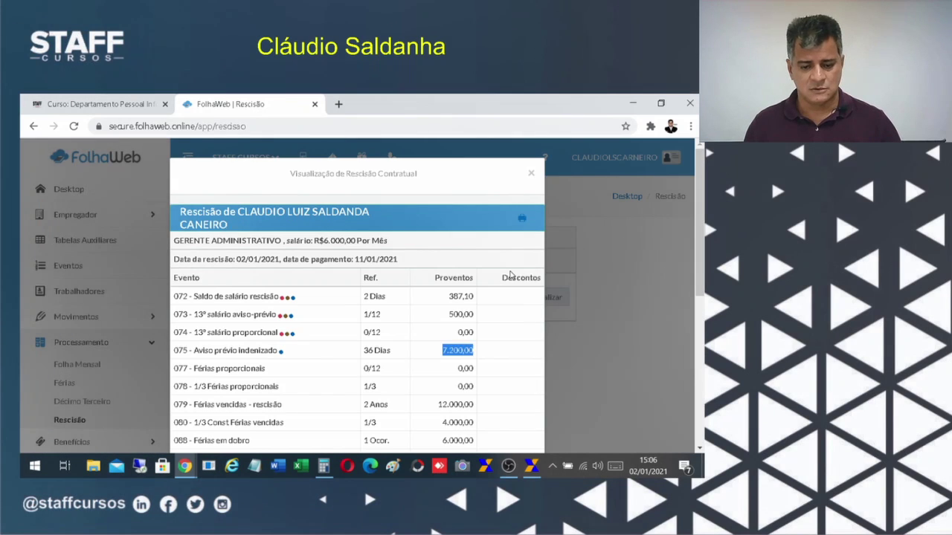
scroll(498, 368, "down", 3)
double_click(454, 290)
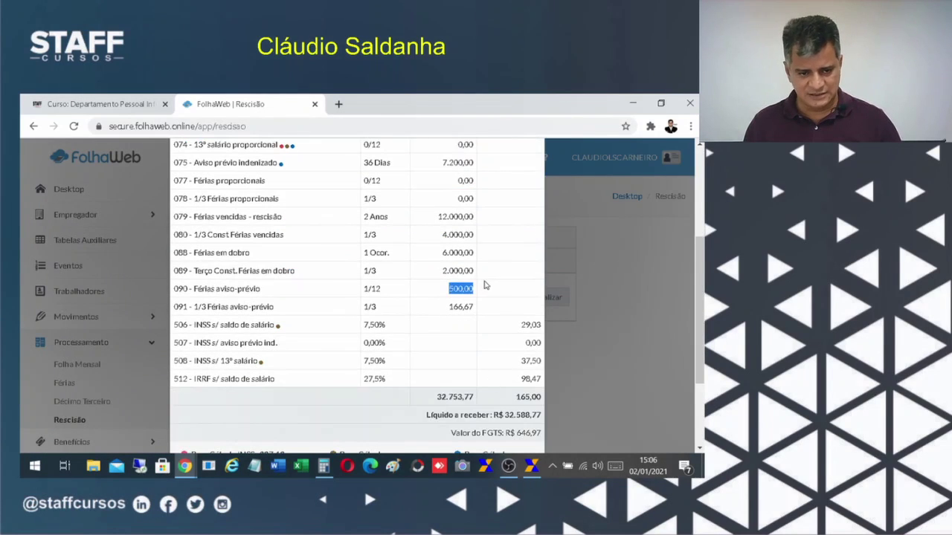
scroll(480, 318, "up", 1)
scroll(481, 320, "up", 1)
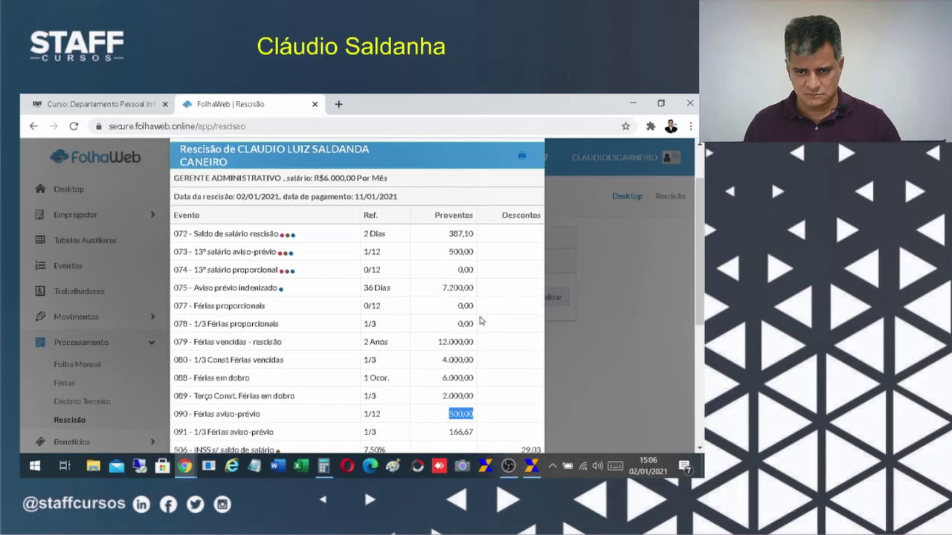
double_click(455, 252)
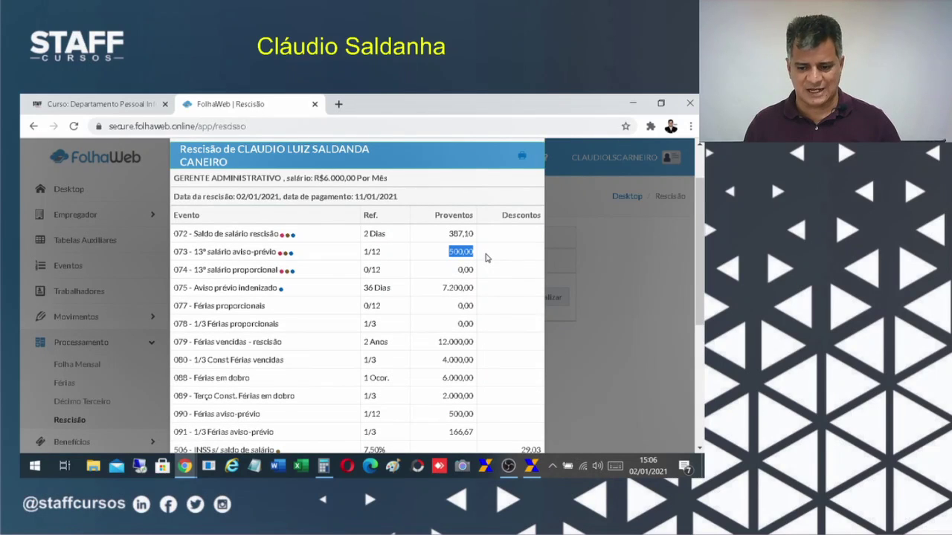
left_click_drag(451, 233, 489, 252)
left_click(476, 251)
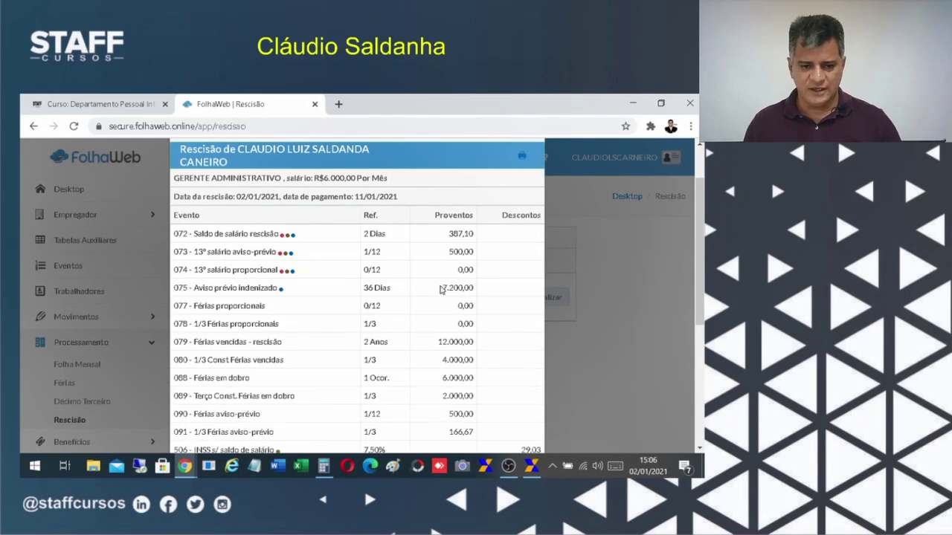
Mark the 7.200,00 indemnified notice amount, scroll the totals, and return to GRRF.
left_click_drag(442, 289, 483, 293)
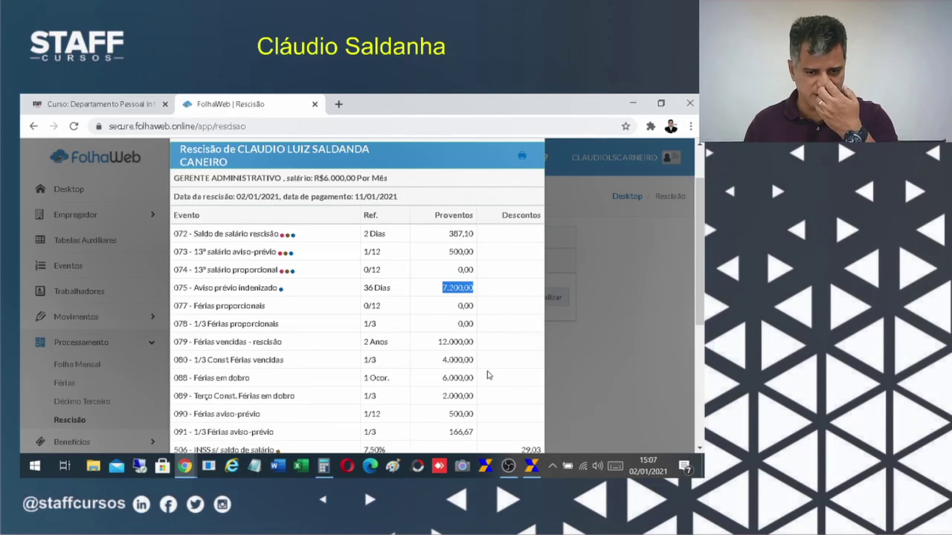
scroll(487, 375, "down", 4)
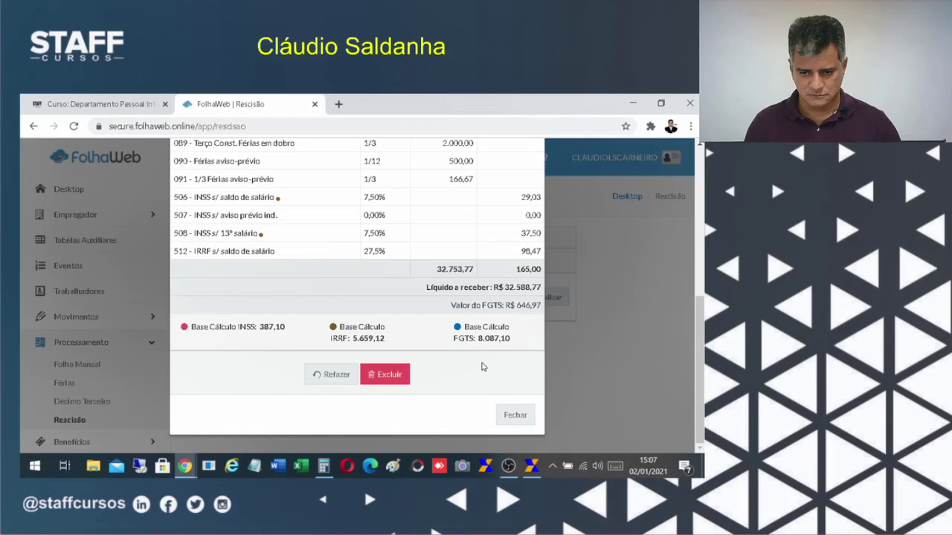
scroll(483, 365, "up", 5)
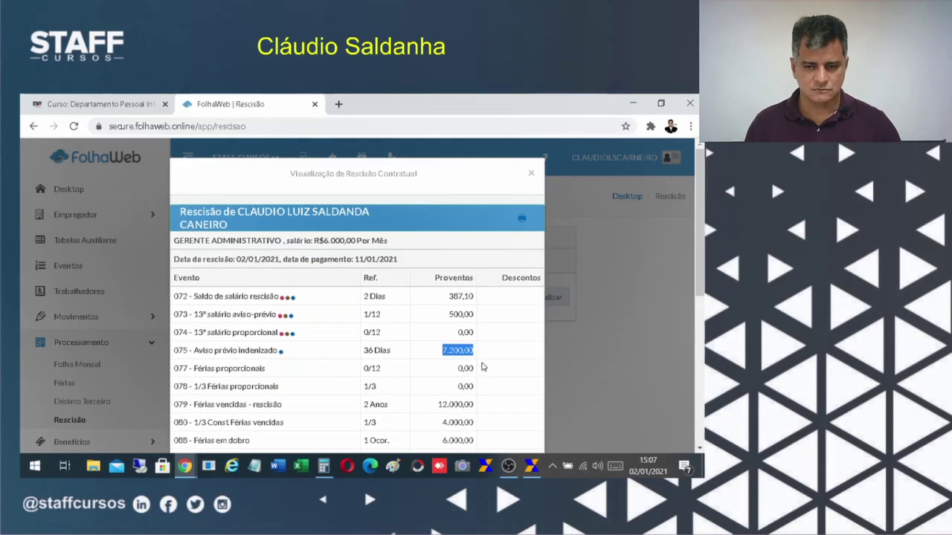
left_click(530, 468)
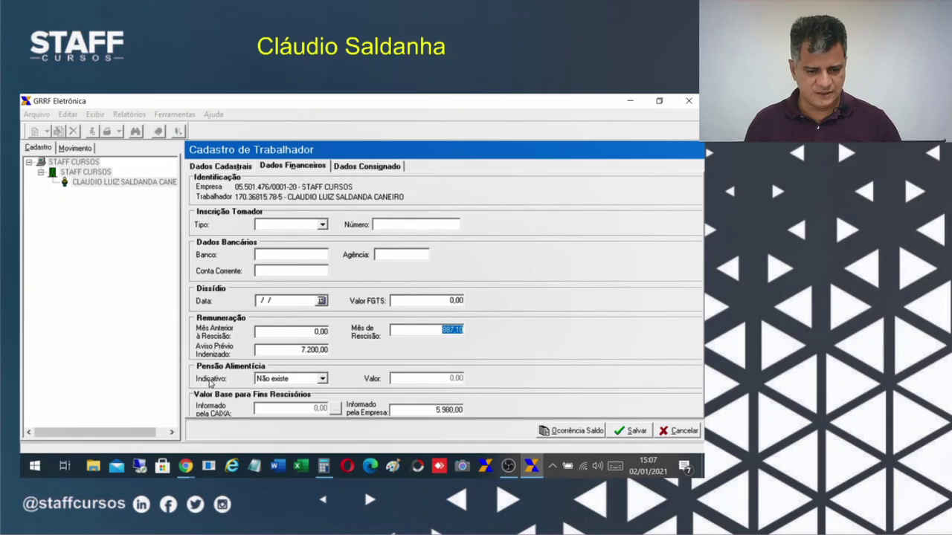
left_click(275, 380)
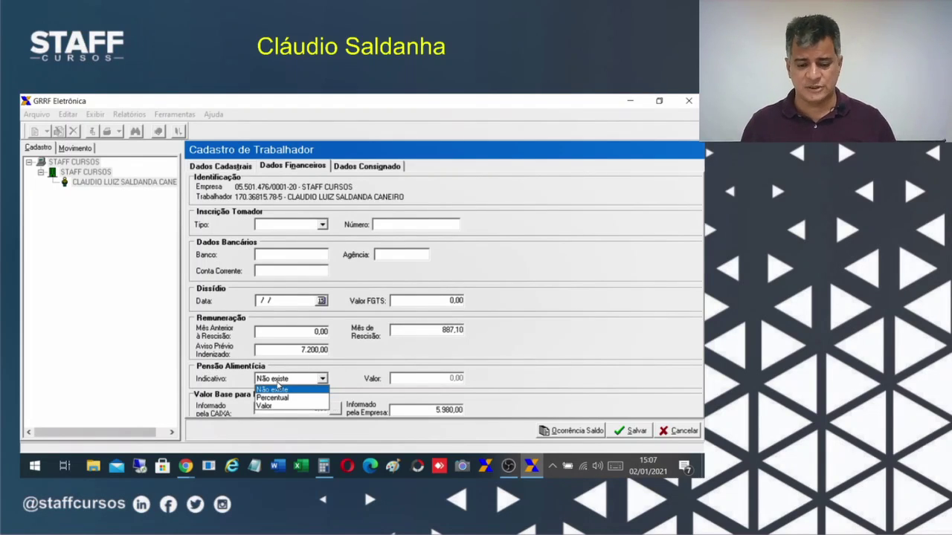
left_click(282, 385)
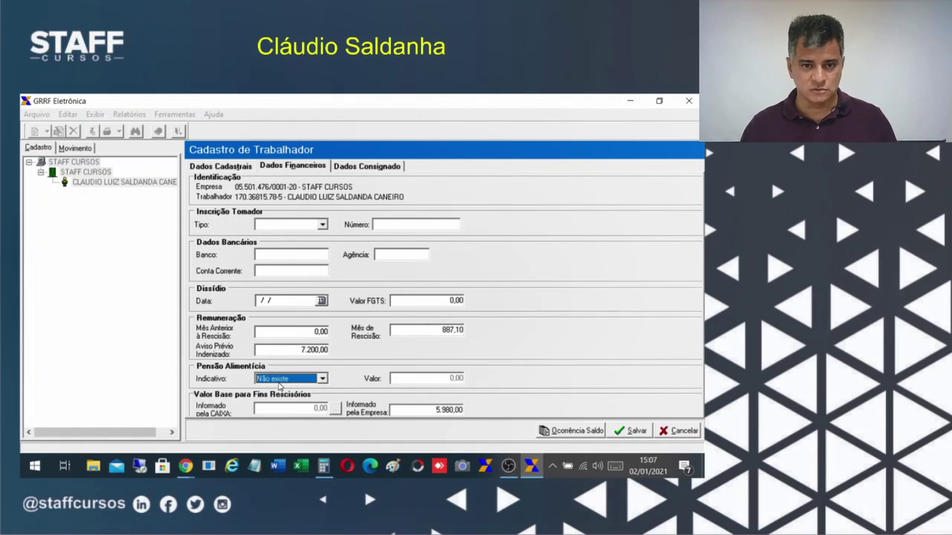
left_click(282, 382)
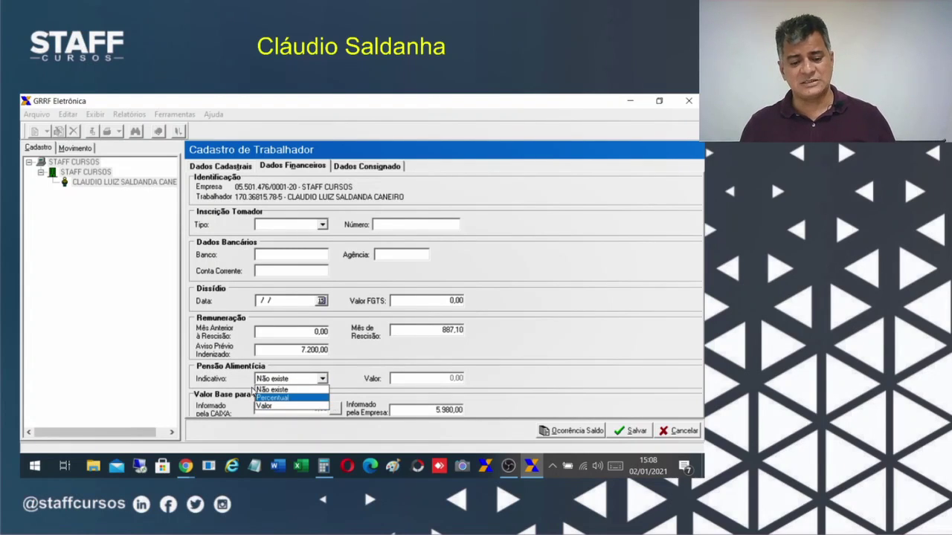
left_click(266, 389)
left_click(287, 380)
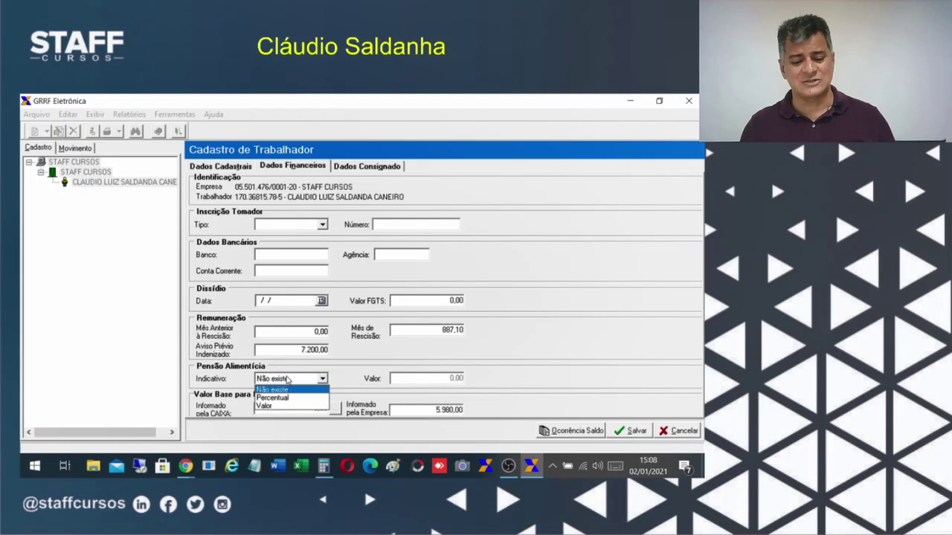
left_click(288, 380)
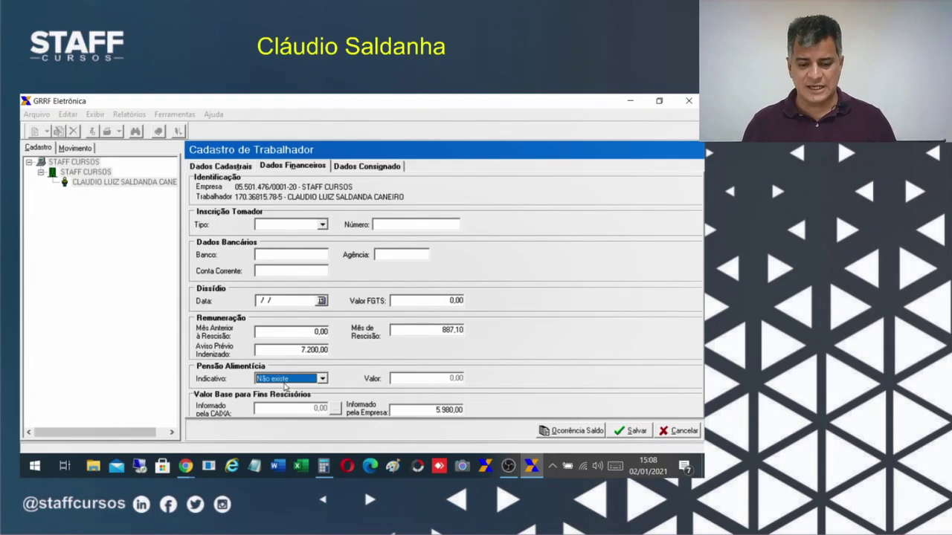
left_click(292, 379)
left_click(292, 379)
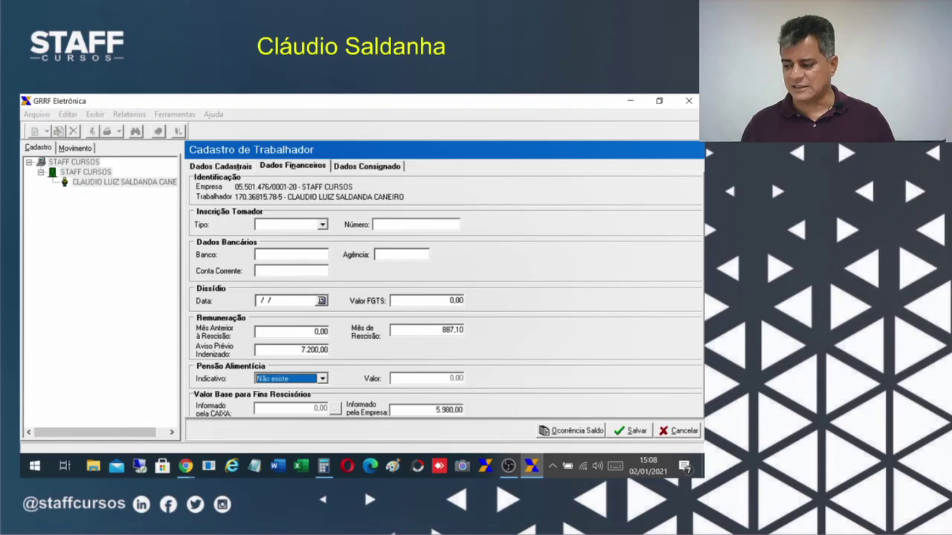
key("alt+Tab")
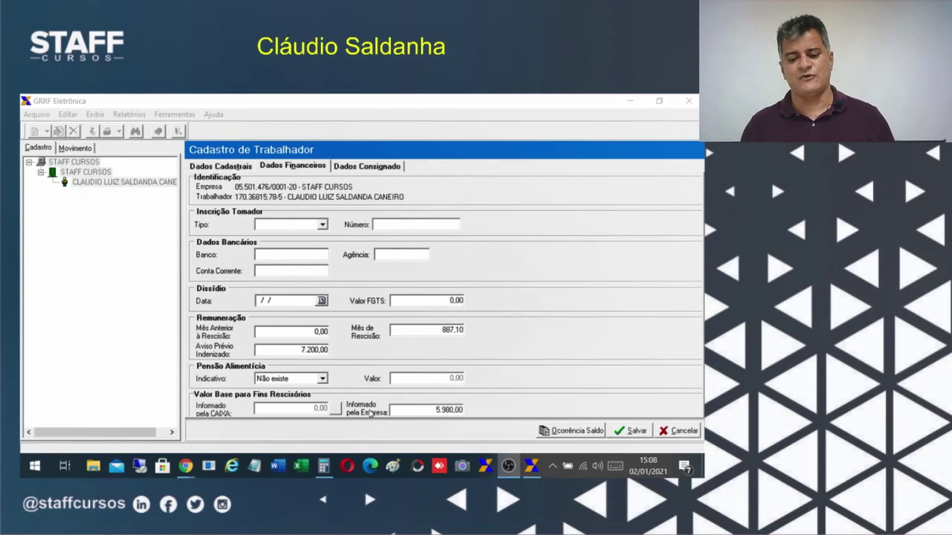
Highlight the company-informed base value 5.980,00, then switch to the Dados Consignado tab.
left_click(340, 429)
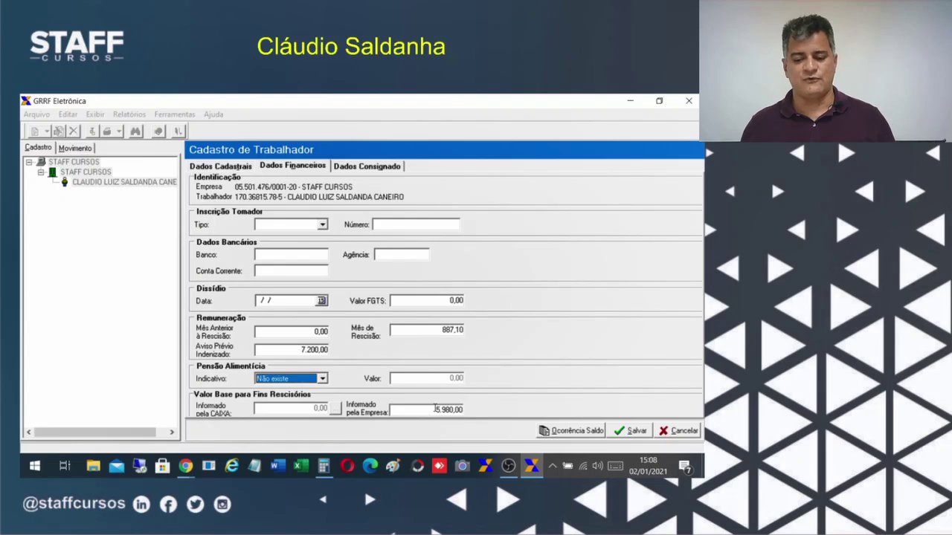
left_click(436, 409)
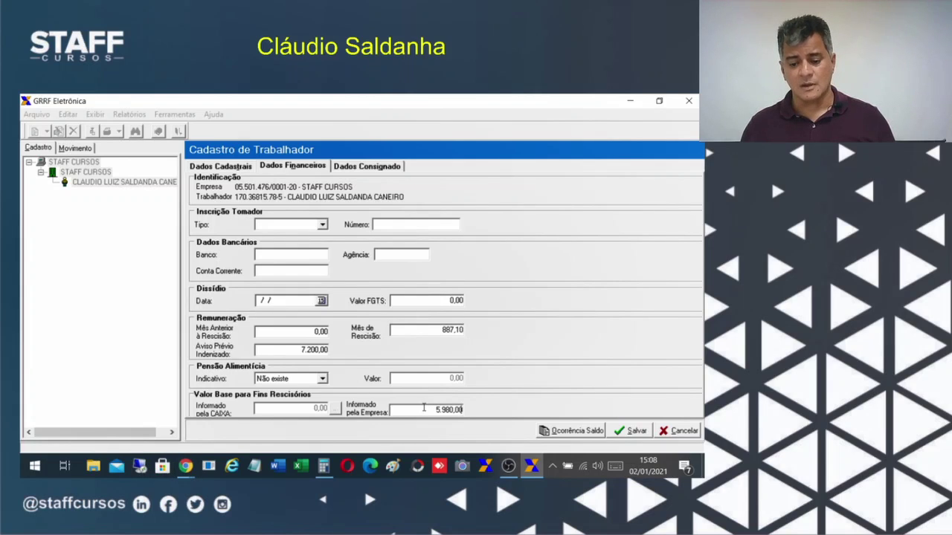
left_click_drag(425, 408, 469, 408)
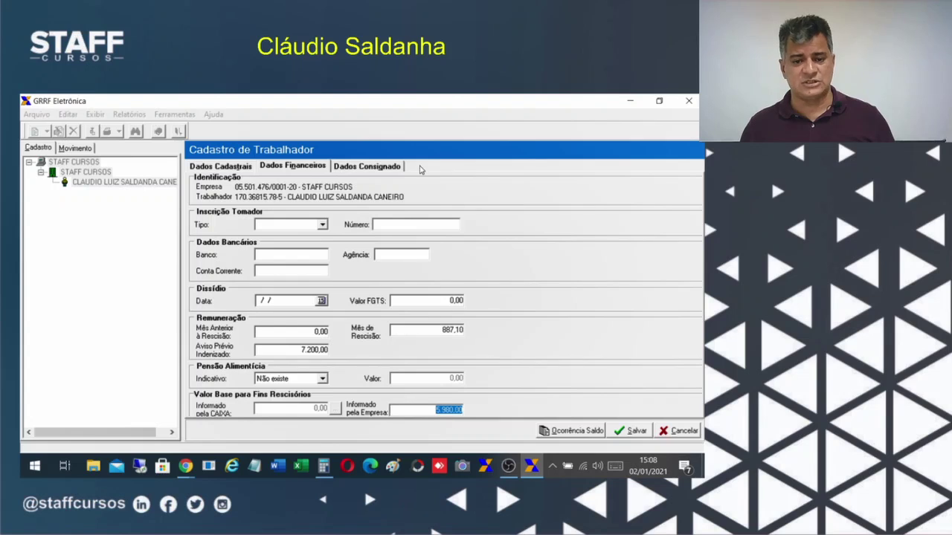
left_click(372, 168)
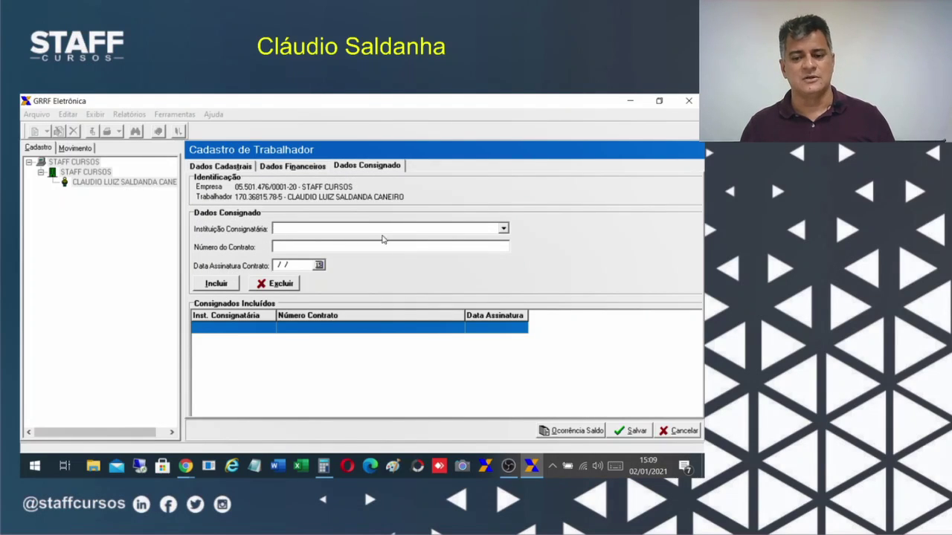
Leave the consignee bank at 40128 - BANCO CETELEM SA, cancel the changes, and choose Alterar.
left_click(503, 229)
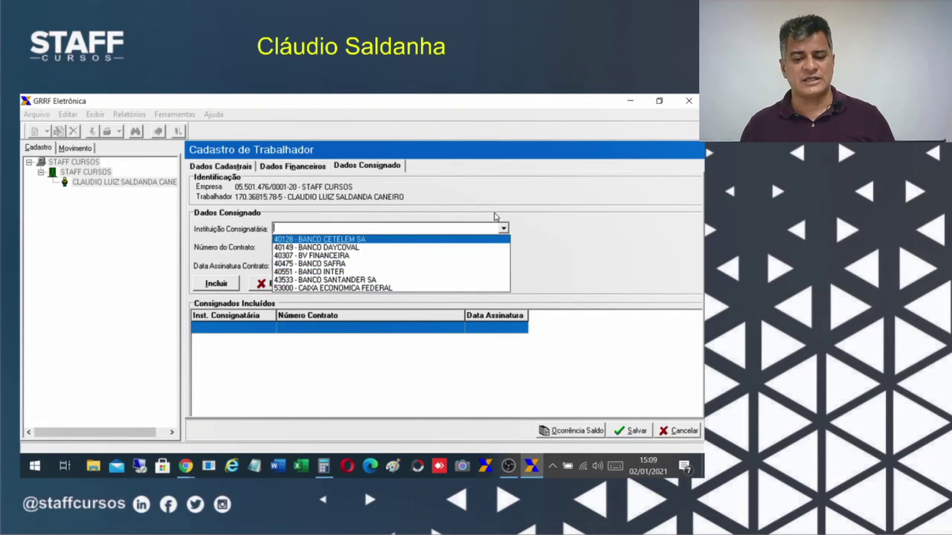
left_click(580, 228)
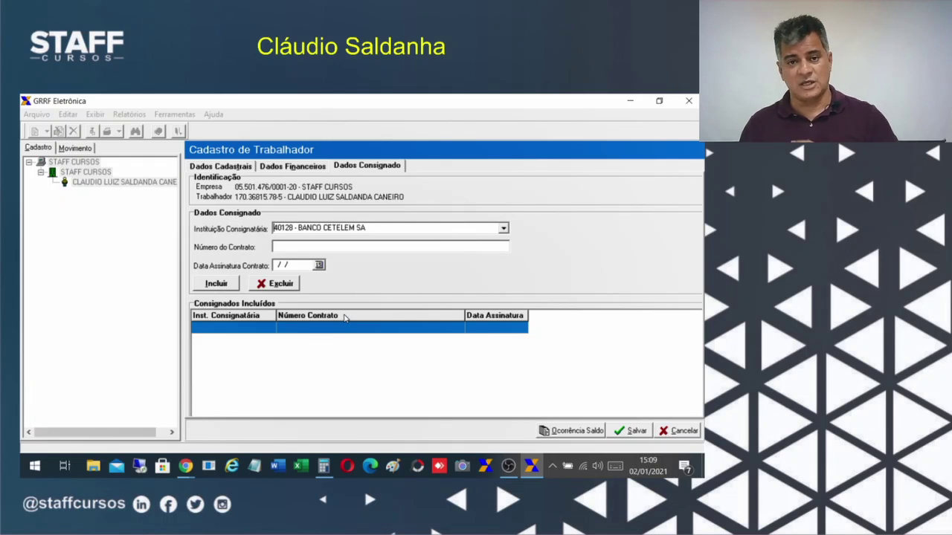
left_click(503, 228)
left_click(567, 230)
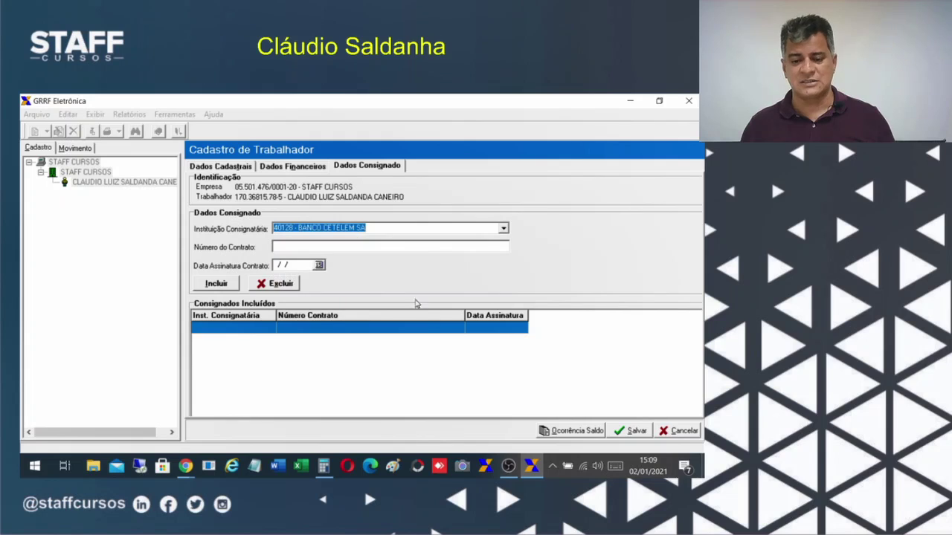
left_click(323, 245)
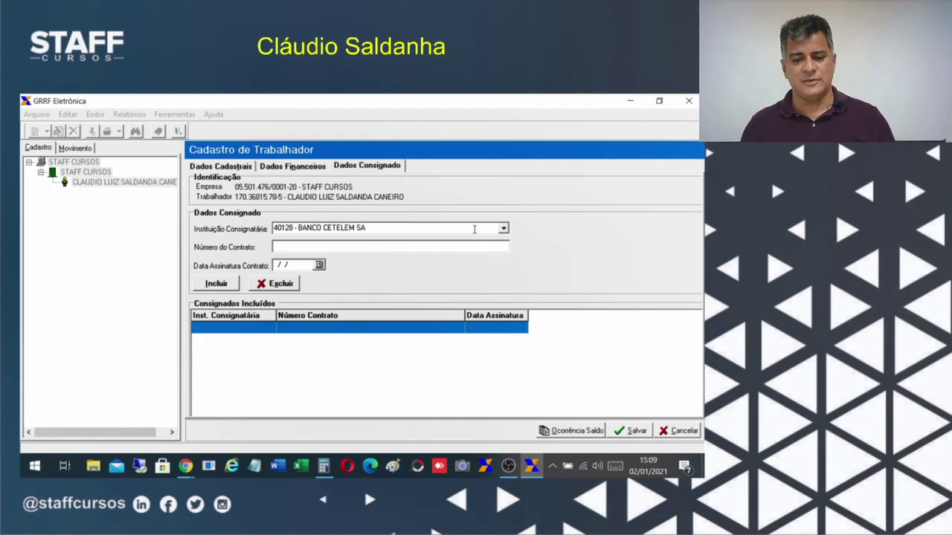
key("shift+Tab")
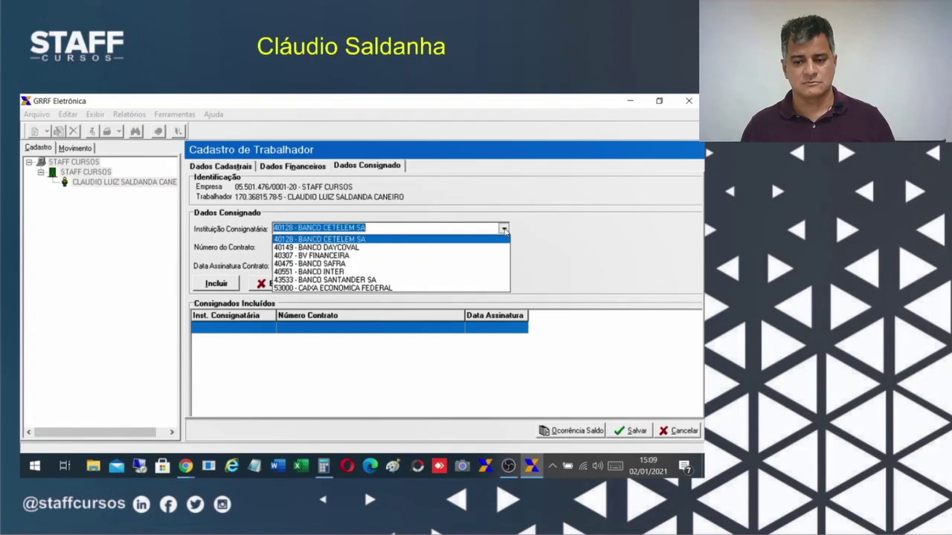
left_click(504, 229)
left_click(566, 251)
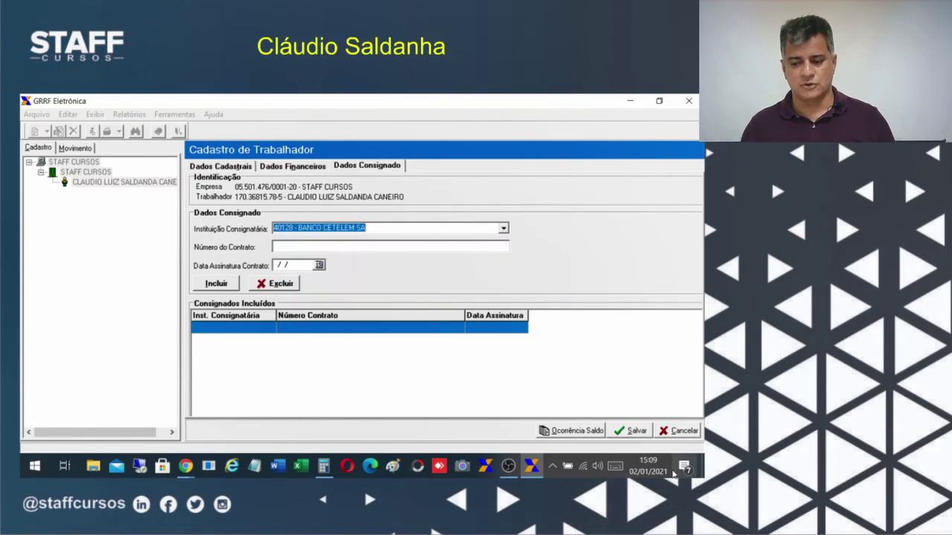
left_click(686, 434)
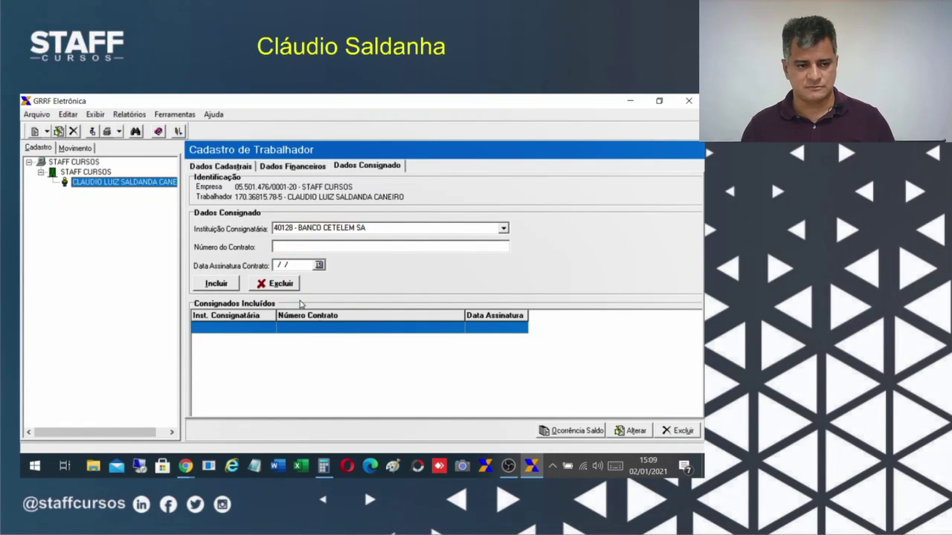
left_click(625, 431)
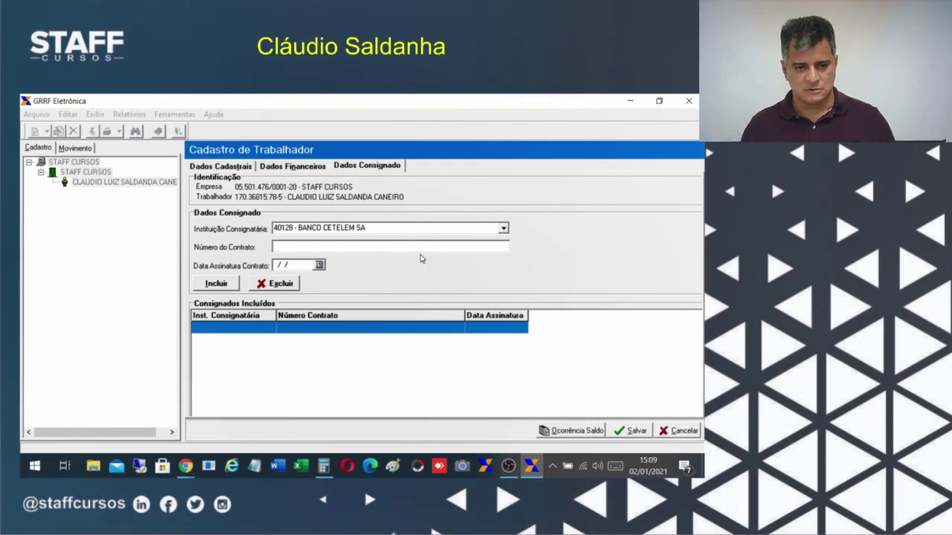
Set the worker's movement date to 02/01/2021 and save the worker record.
left_click(220, 166)
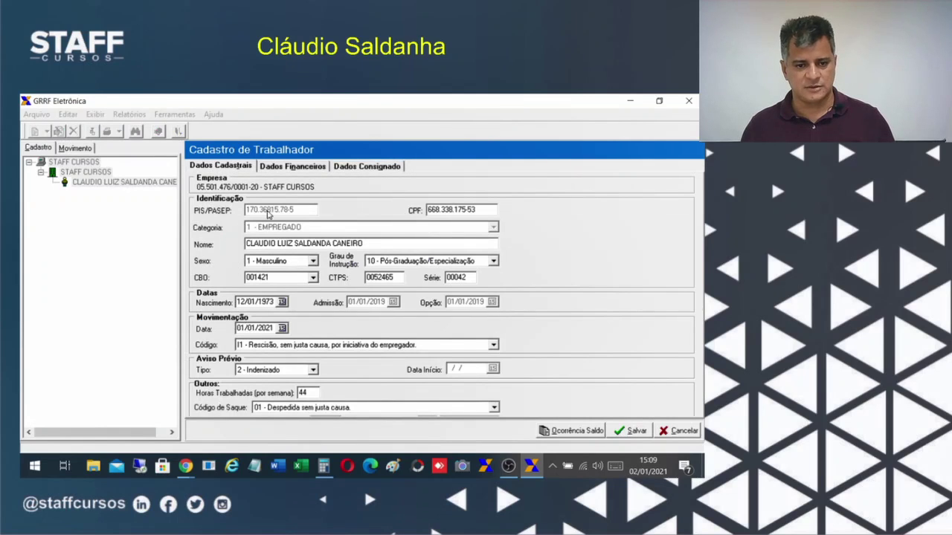
left_click(282, 329)
left_click(263, 361)
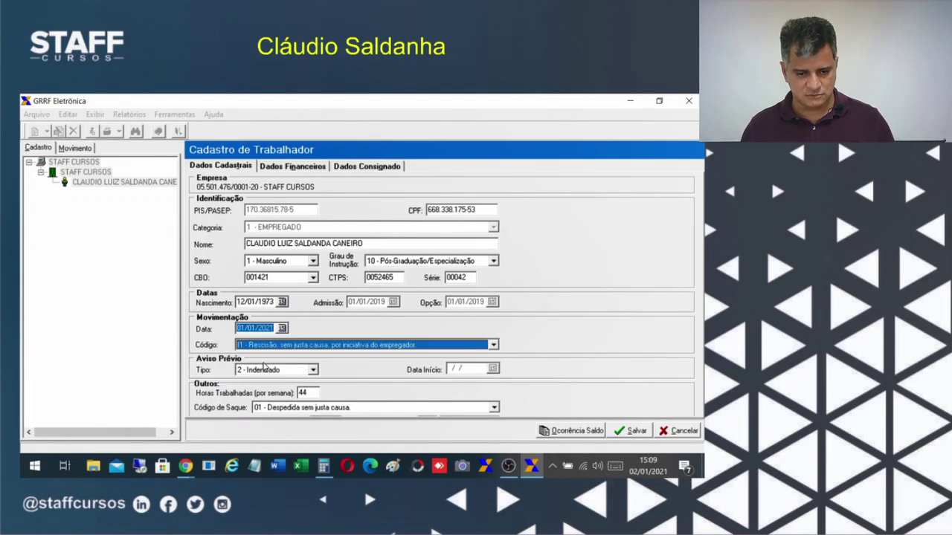
left_click(637, 431)
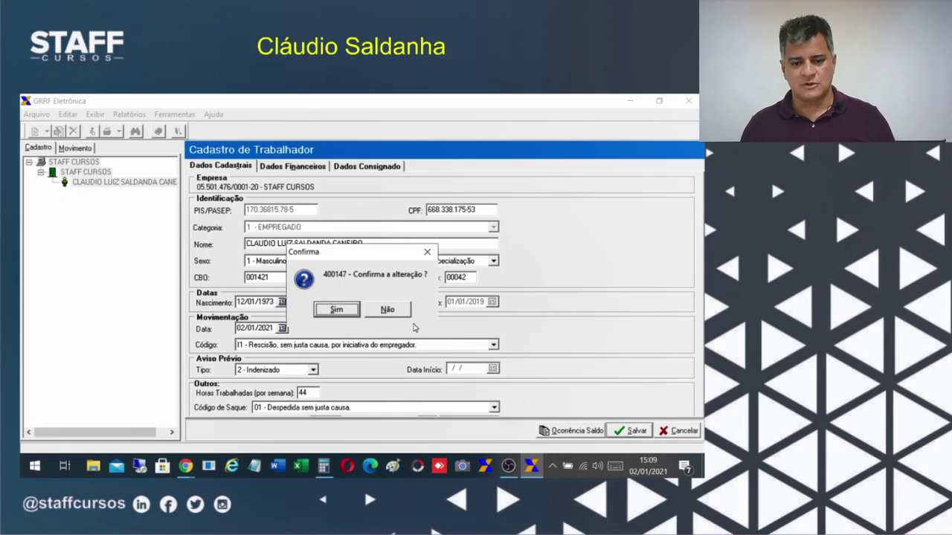
left_click(336, 311)
left_click(363, 310)
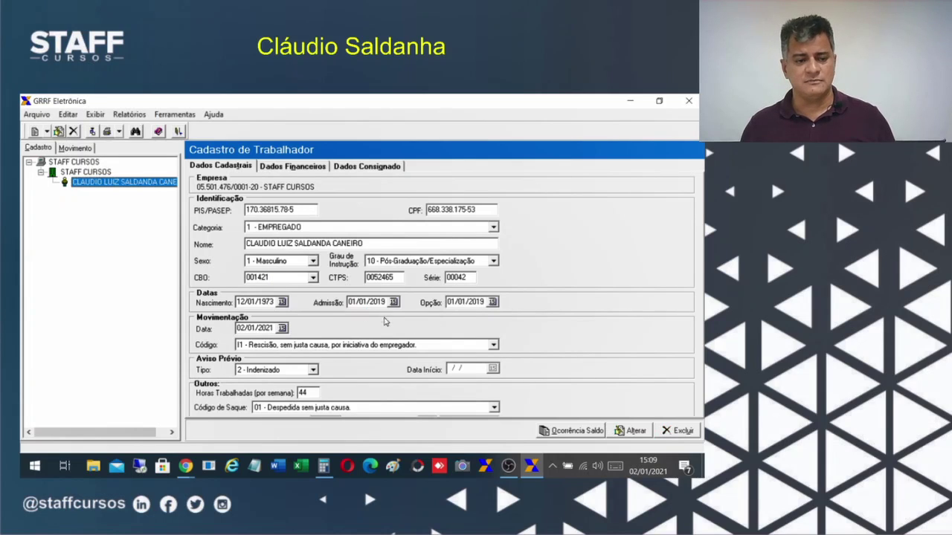
Look over the Dados Financeiros and Dados Consignado tabs, then show the STAFF CURSOS company record.
left_click(225, 168)
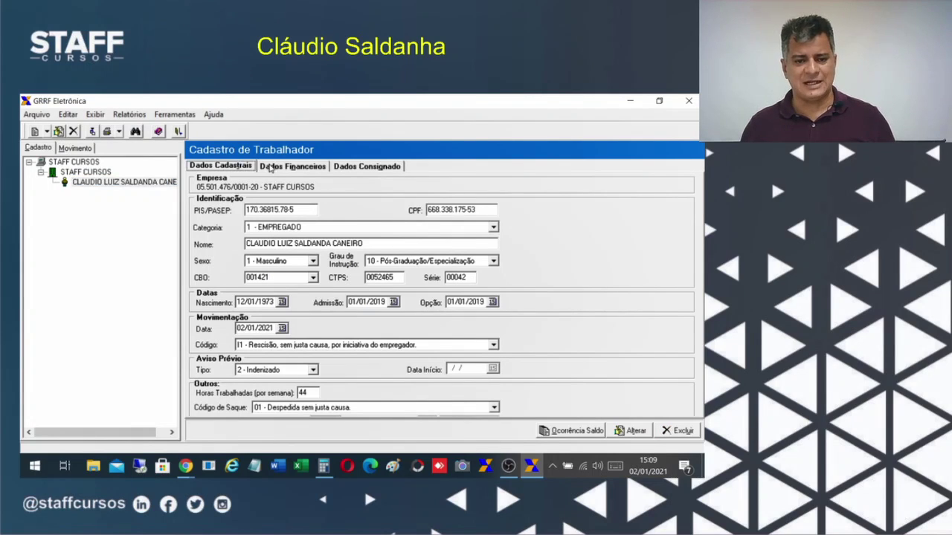
left_click(292, 166)
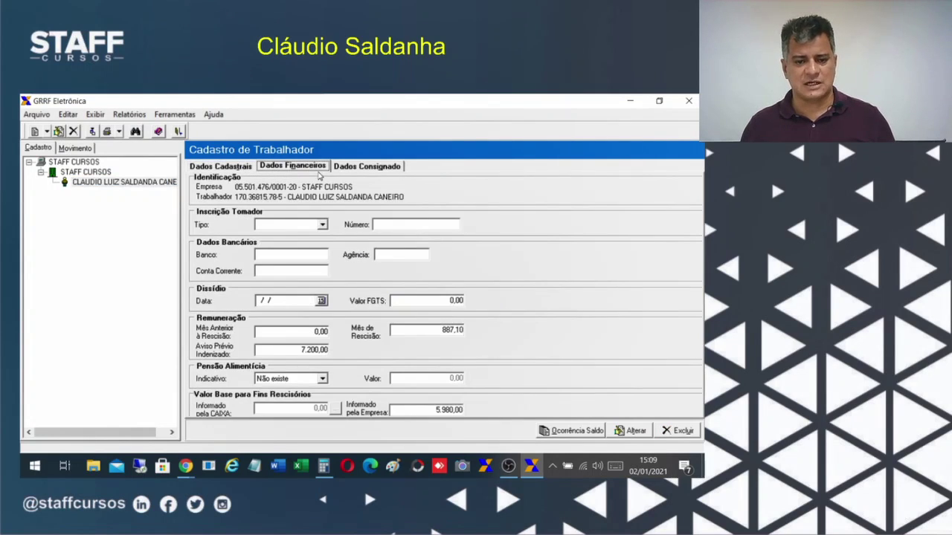
left_click(366, 165)
left_click(88, 185)
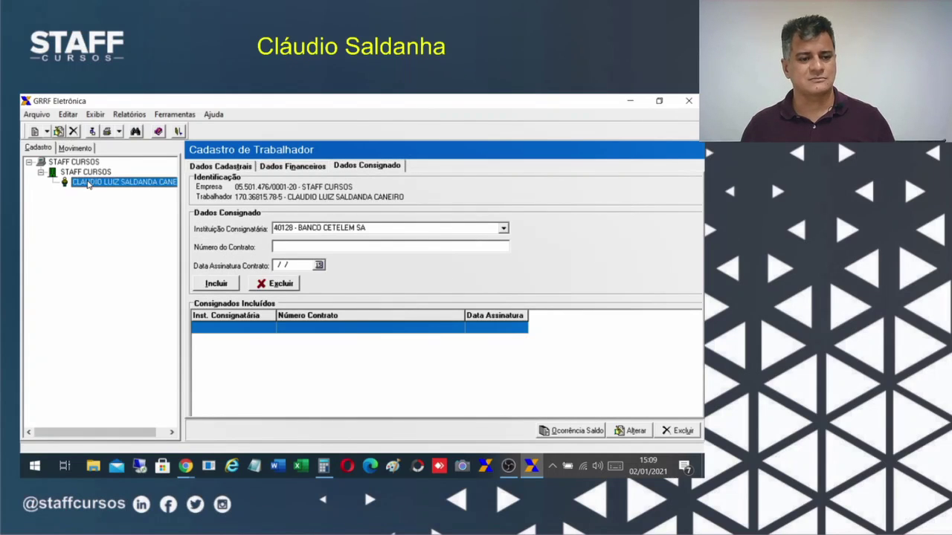
left_click(218, 169)
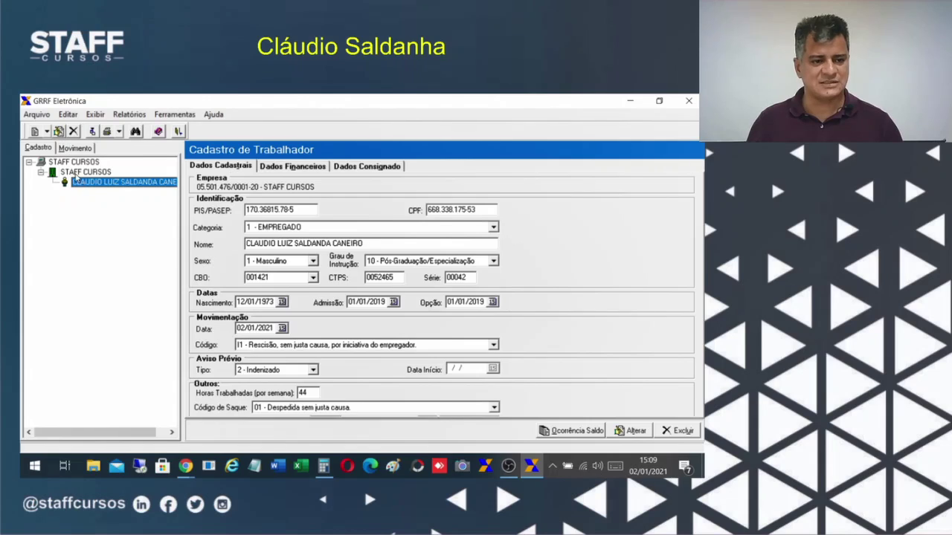
left_click(74, 174)
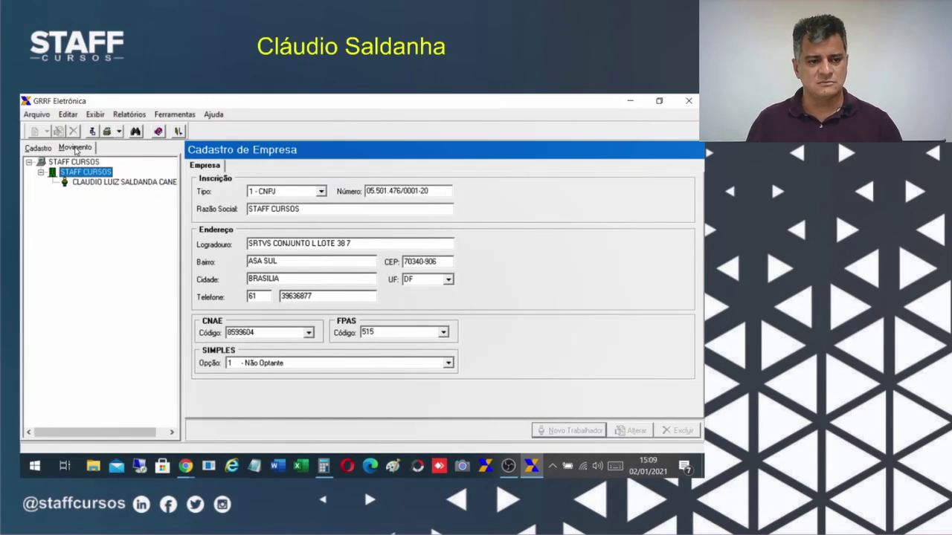
Switch to the Movimento view and bring up the STAFF CURSOS entry's options.
left_click(76, 148)
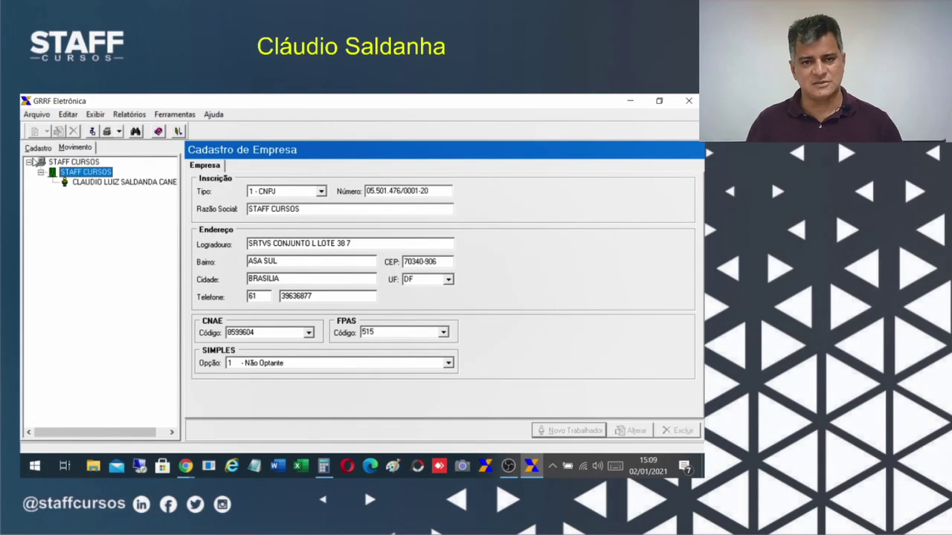
left_click(77, 183)
left_click(80, 173)
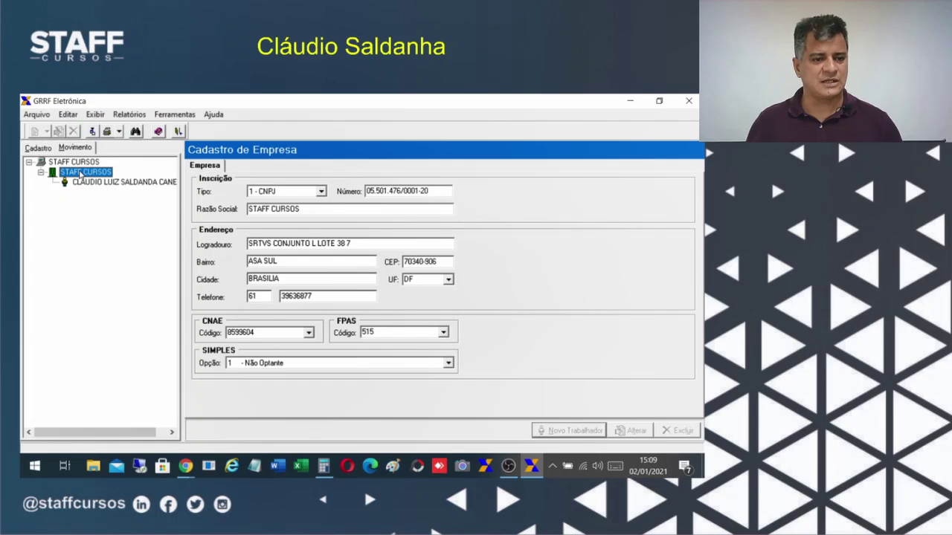
right_click(80, 173)
left_click(74, 163)
left_click(74, 162)
Mark STAFF CURSOS with Marcar Participação and show the worker's 5.980,00 balance complement.
left_click(67, 173)
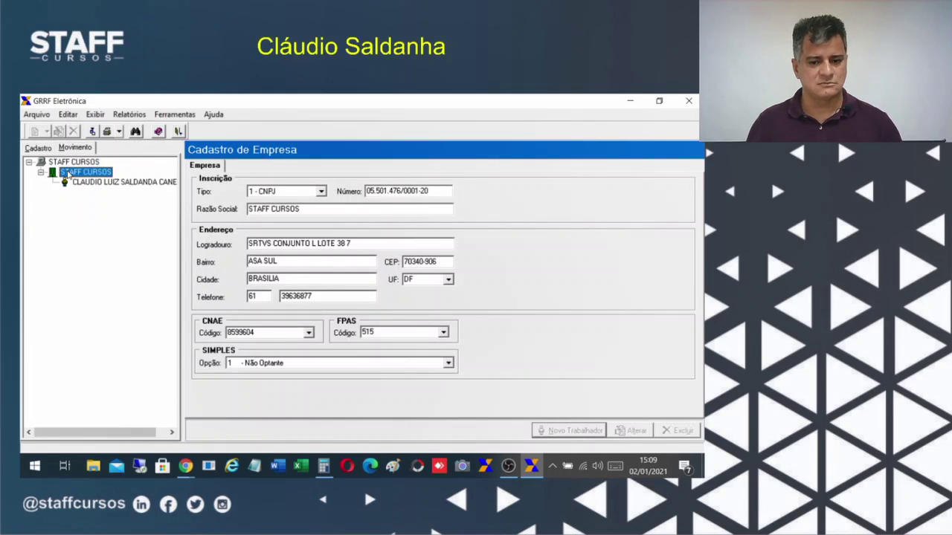
right_click(68, 174)
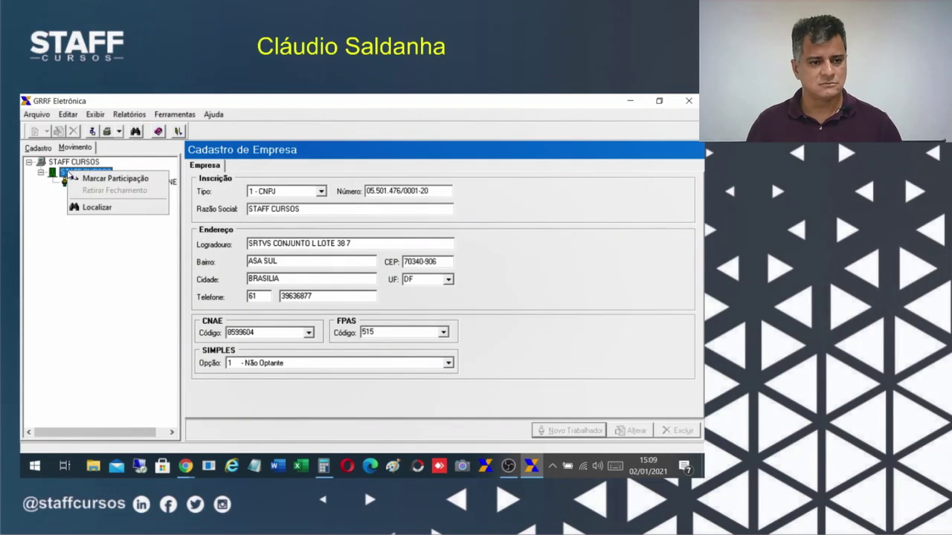
left_click(79, 180)
left_click(86, 183)
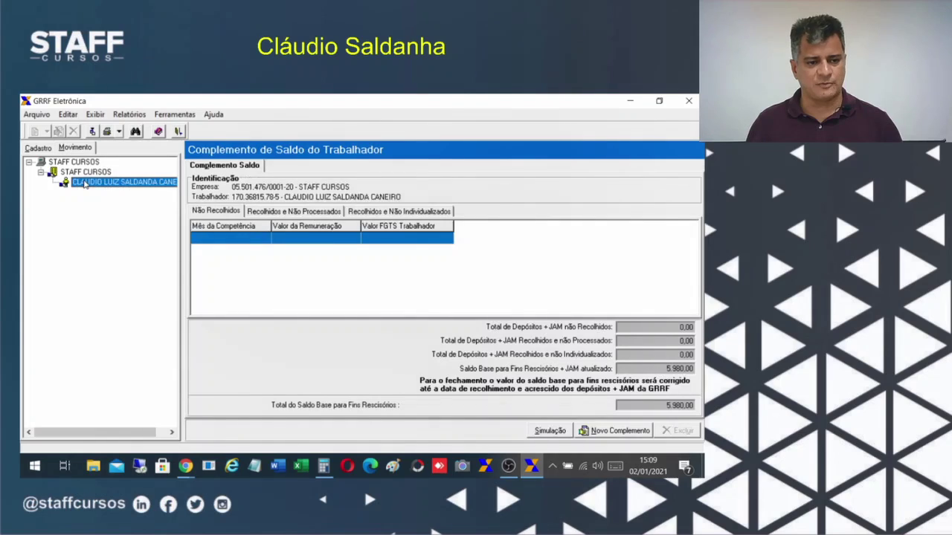
left_click(74, 166)
left_click(93, 185)
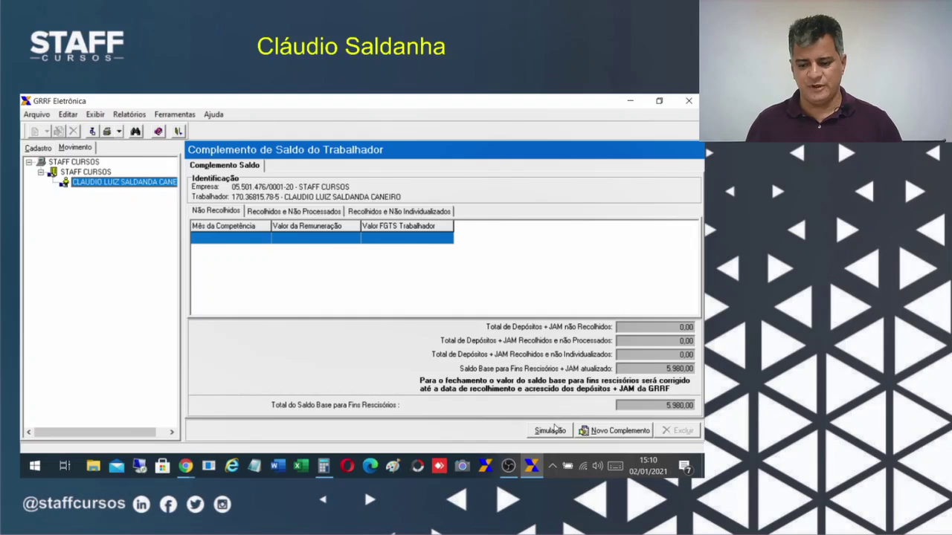
left_click(550, 431)
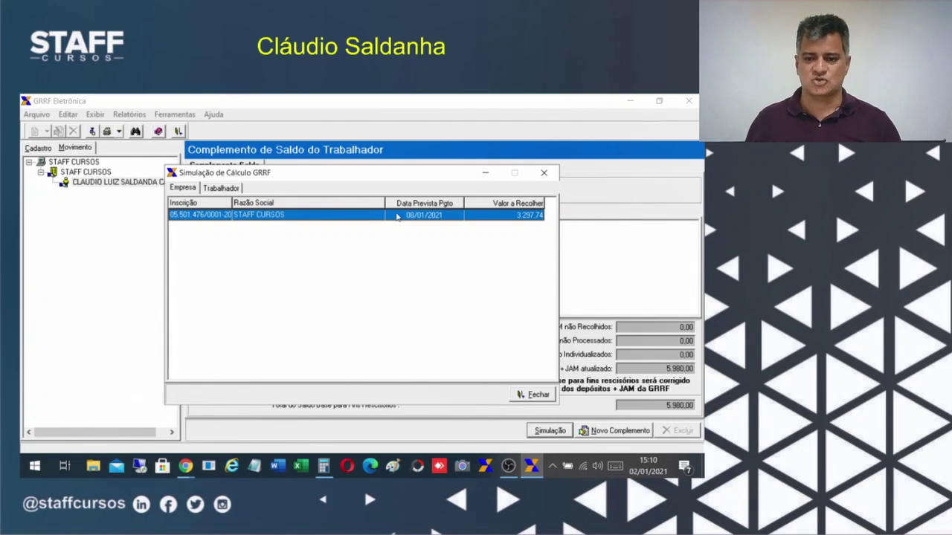
left_click(219, 190)
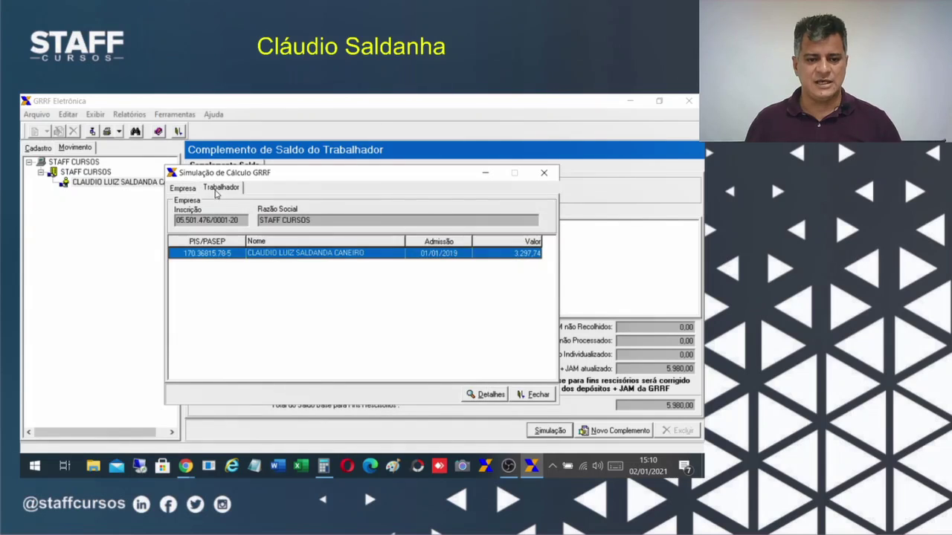
left_click(180, 189)
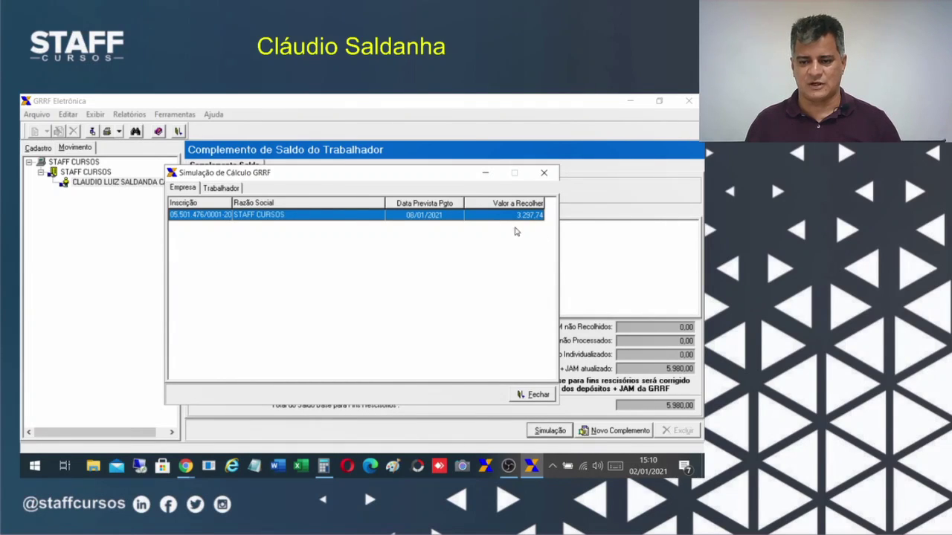
left_click(221, 190)
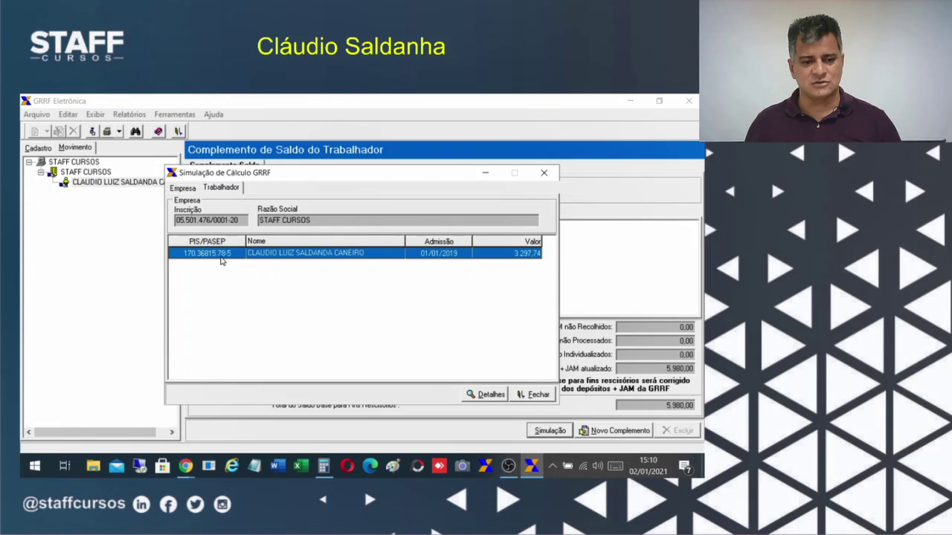
left_click(487, 395)
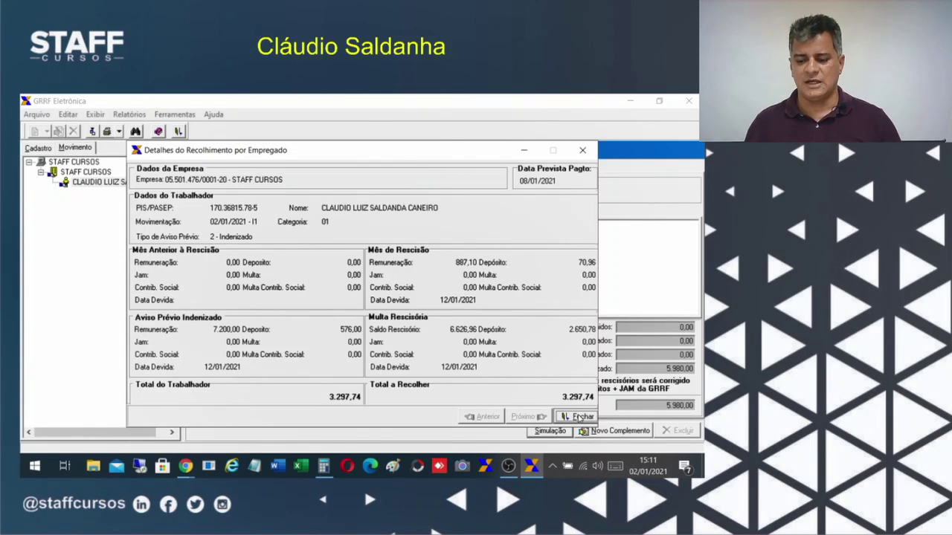
left_click(579, 417)
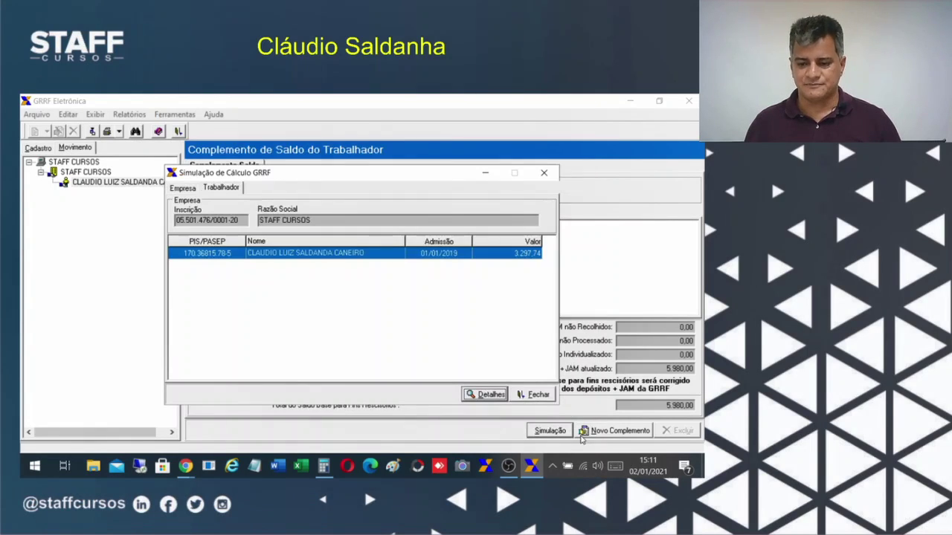
left_click(537, 396)
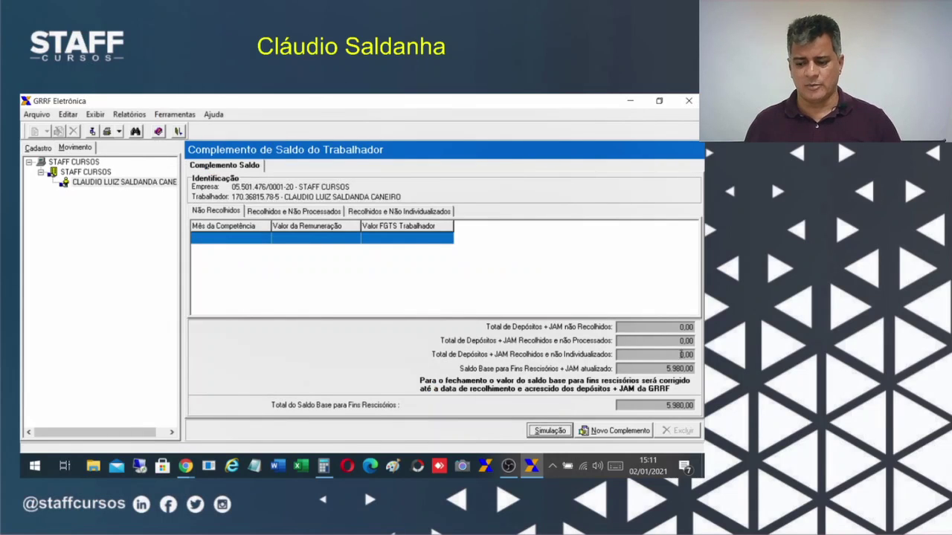
From the movement opening node, run Fechamento and confirm closing with Sim.
left_click(86, 185)
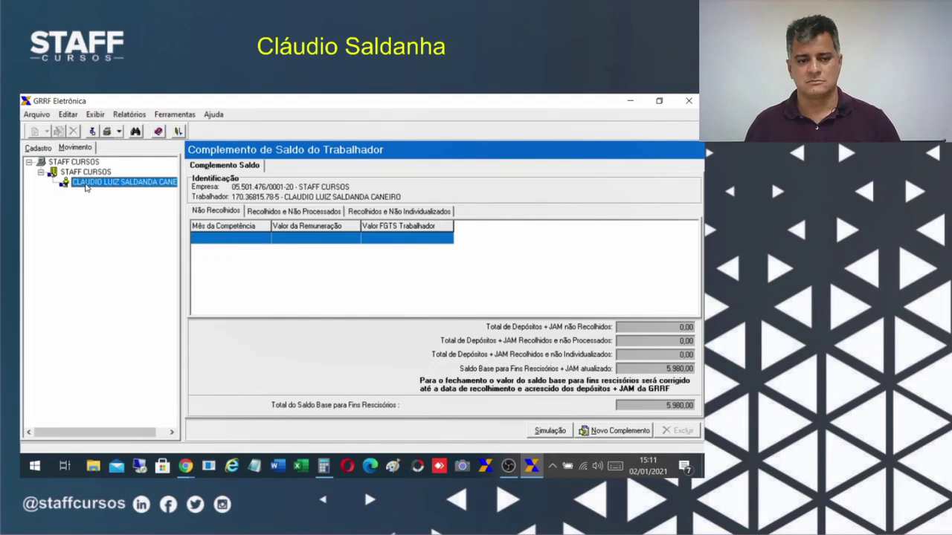
left_click(74, 163)
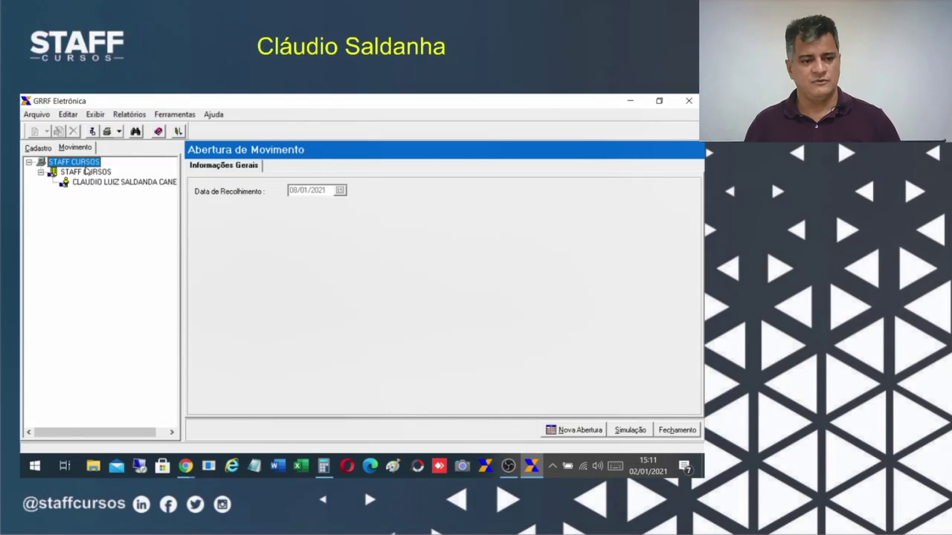
left_click(85, 172)
left_click(81, 163)
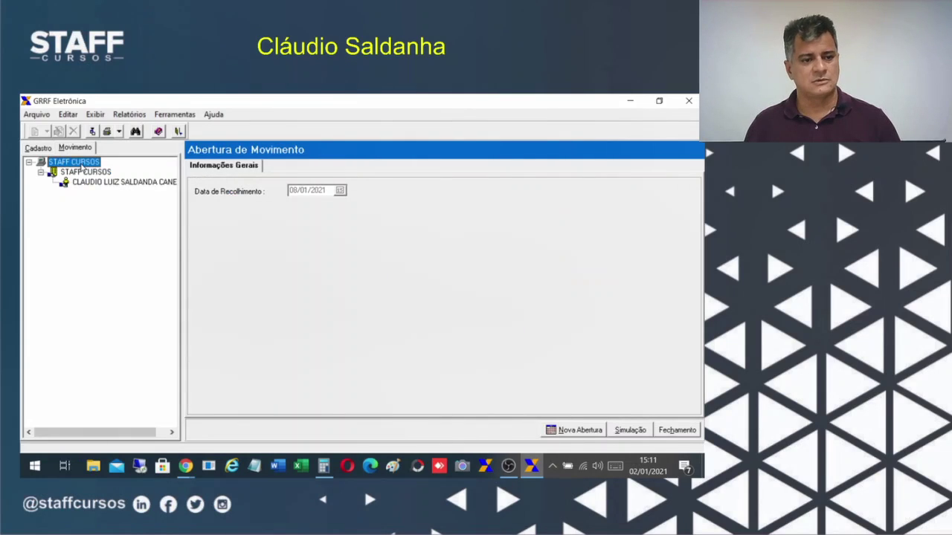
left_click(675, 431)
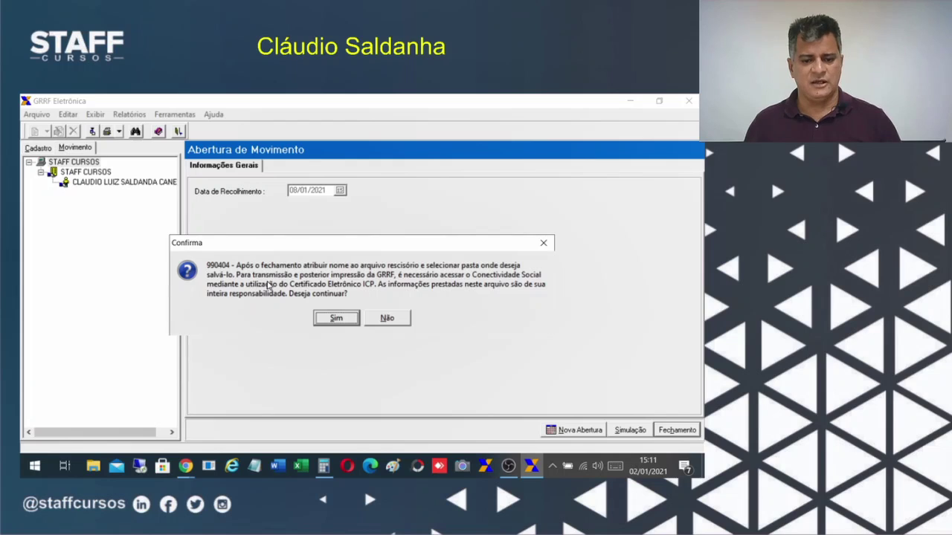
left_click(334, 320)
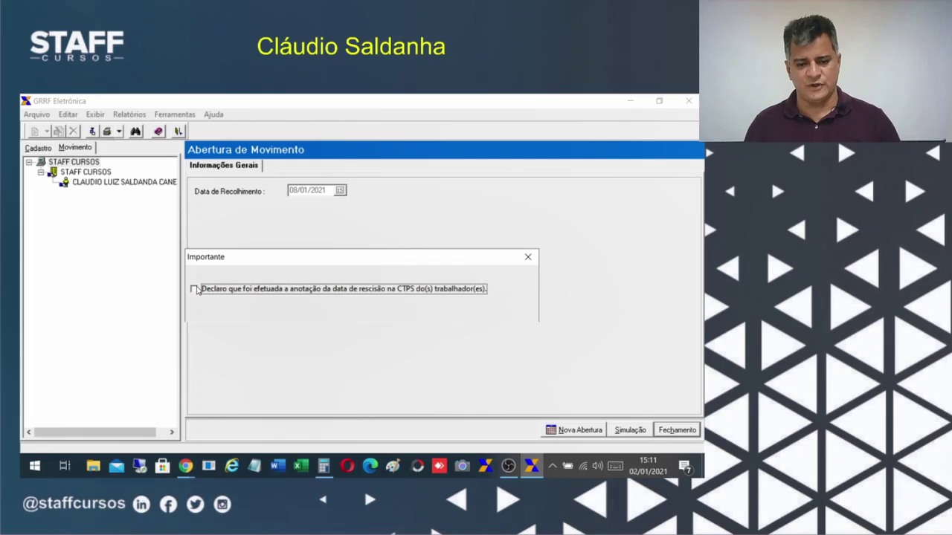
Confirm the CTPS declaration and save GuiaGRRF into ArquivosFolha\GRRF.
left_click(194, 289)
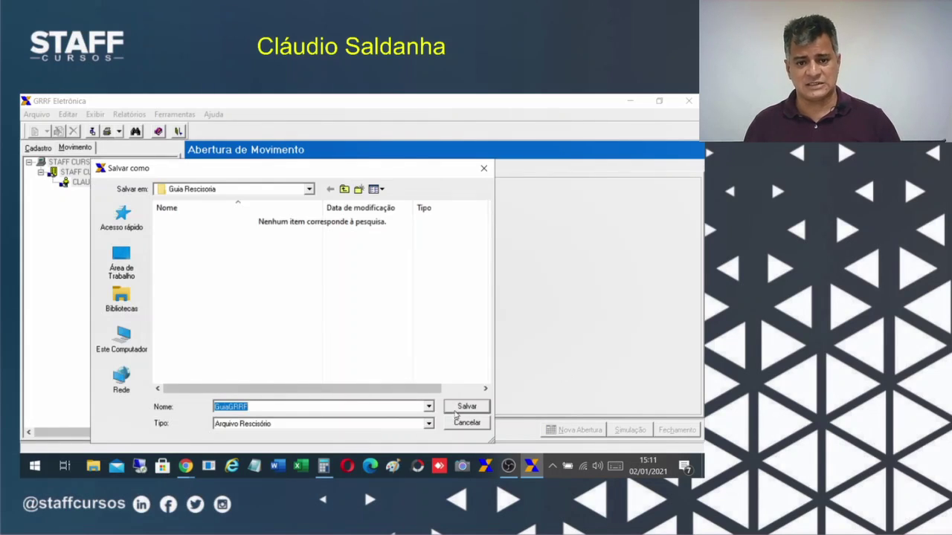
left_click(123, 260)
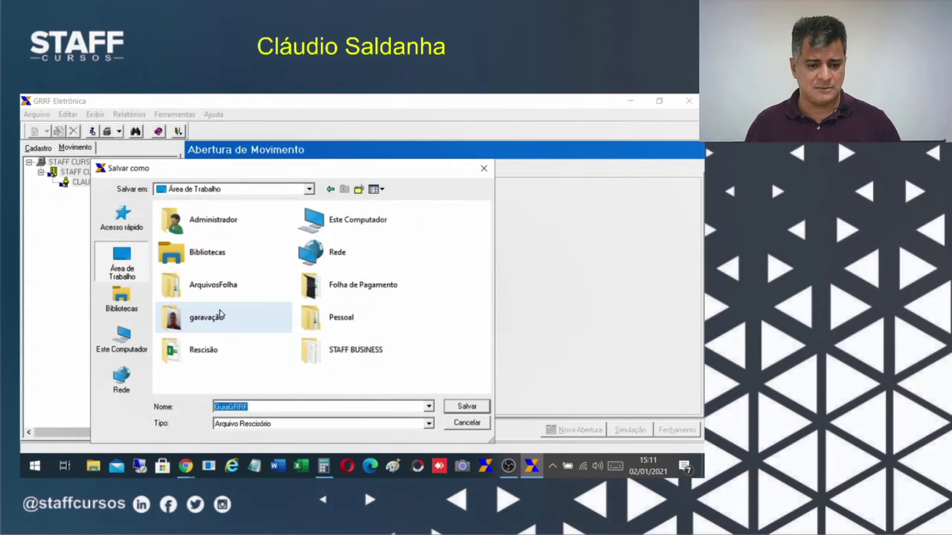
double_click(216, 285)
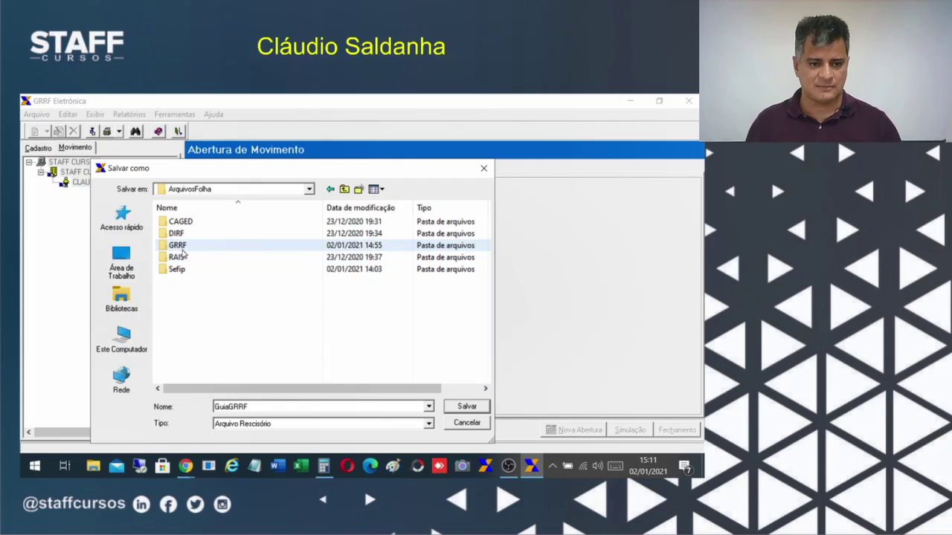
double_click(178, 245)
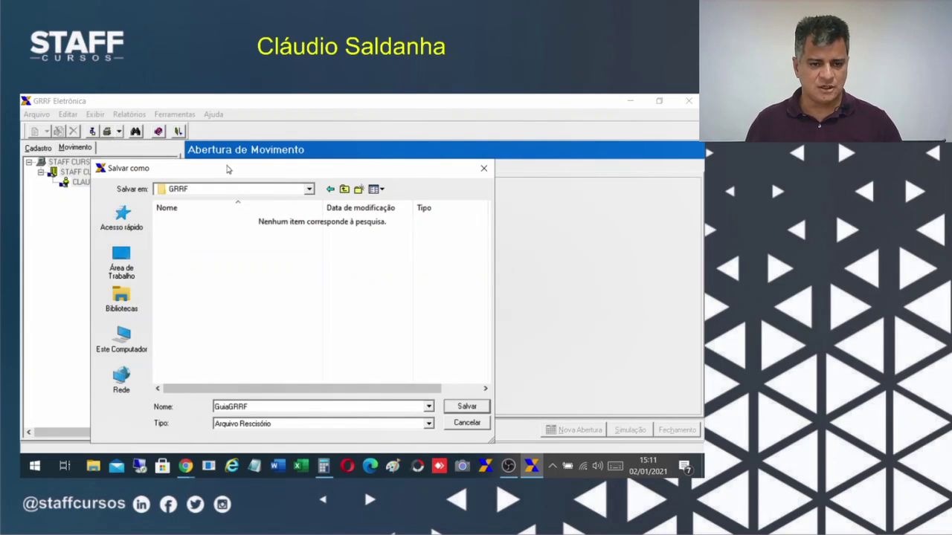
left_click(202, 191)
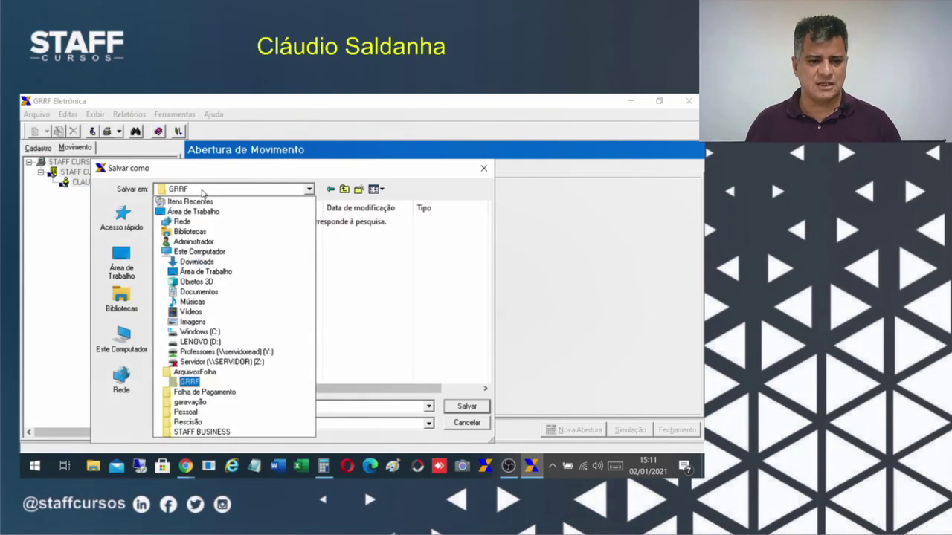
left_click(202, 192)
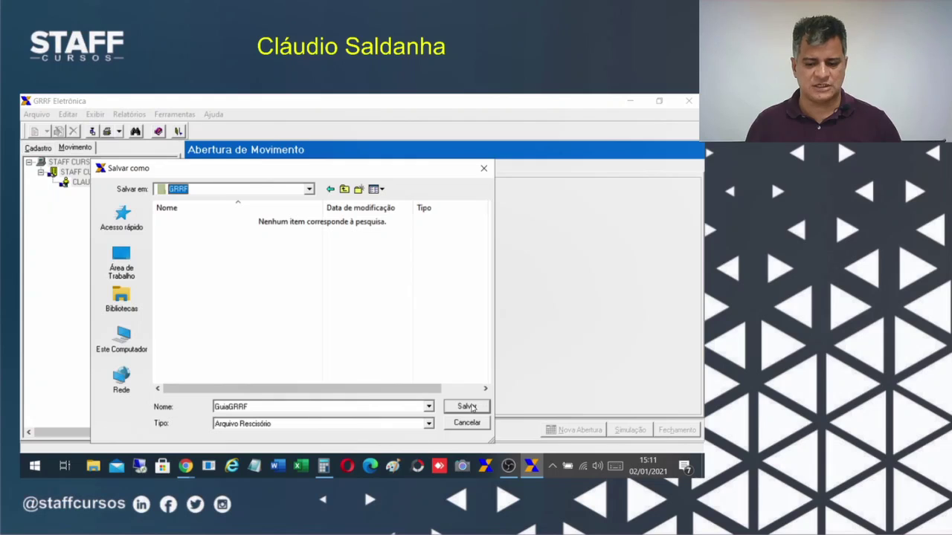
left_click(308, 190)
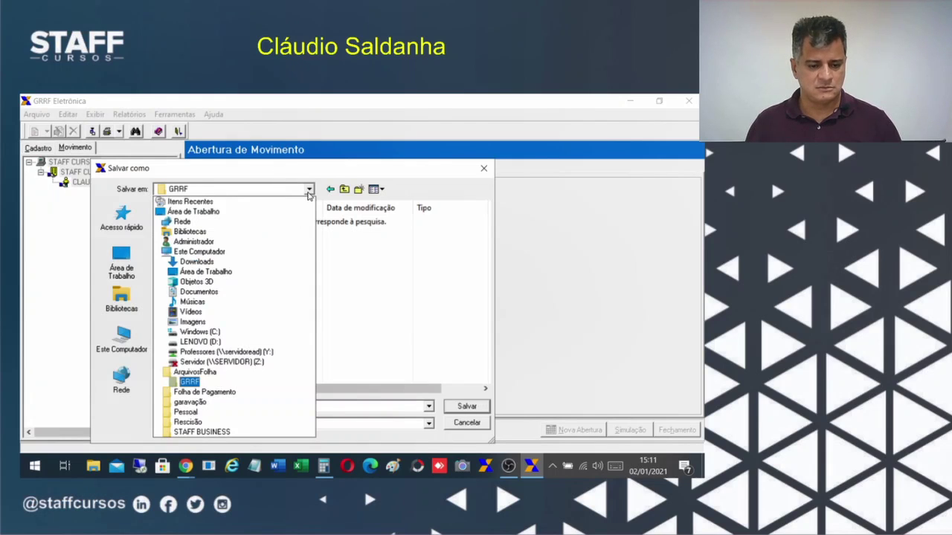
left_click(308, 190)
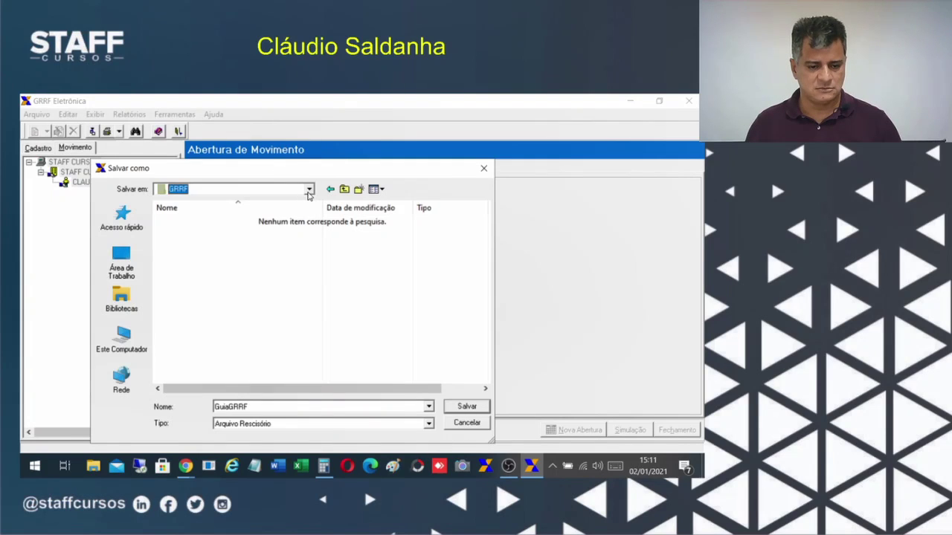
left_click(467, 407)
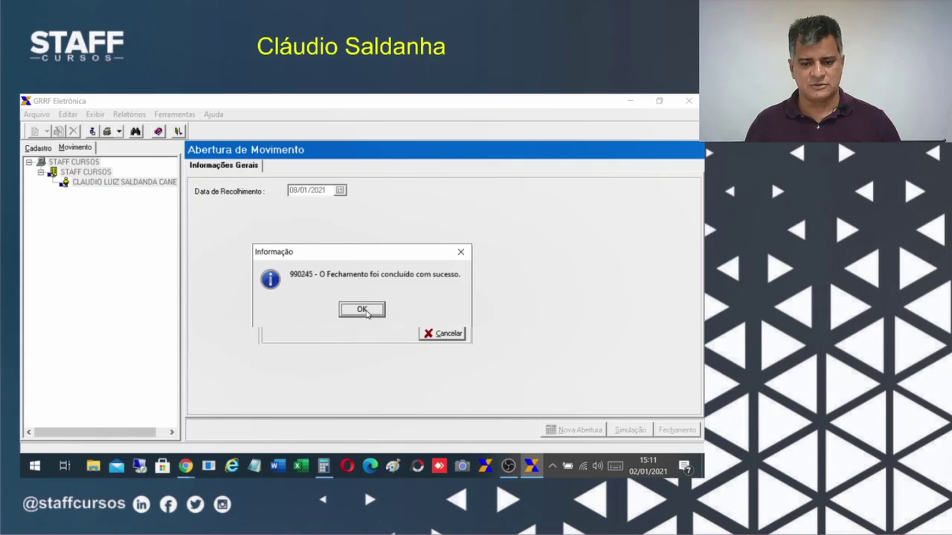
Dismiss the closing message and show the worker's 6.626,96 balance complement, closing the Relatórios menu unused.
left_click(362, 310)
left_click(102, 182)
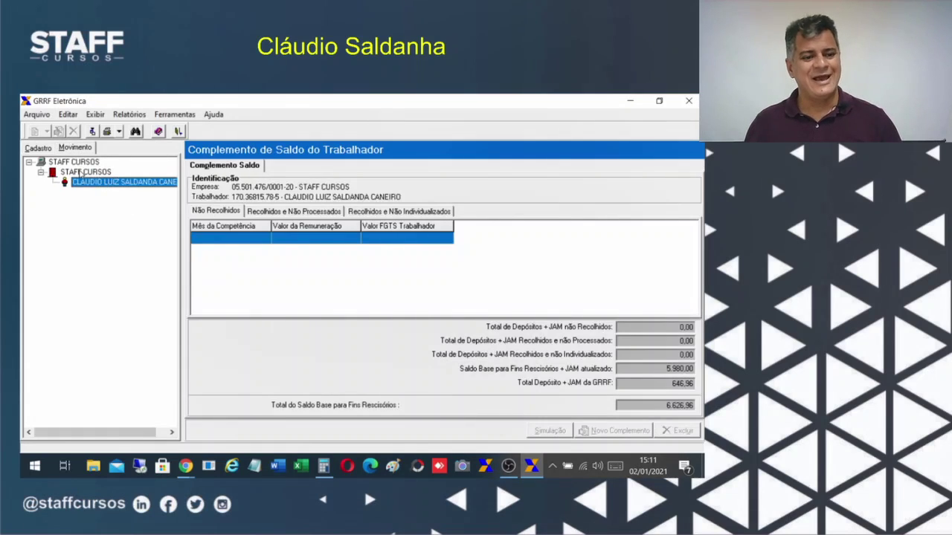
left_click(81, 171)
left_click(75, 186)
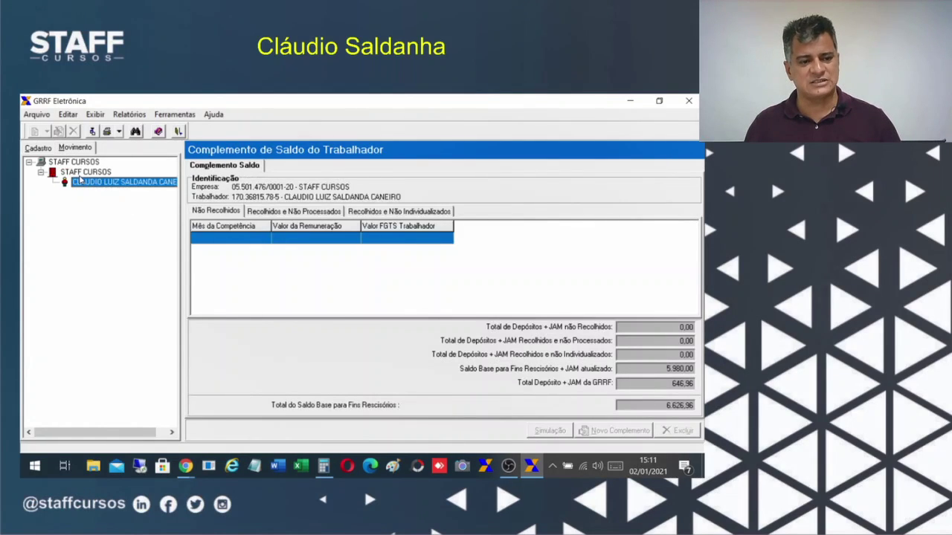
left_click(129, 114)
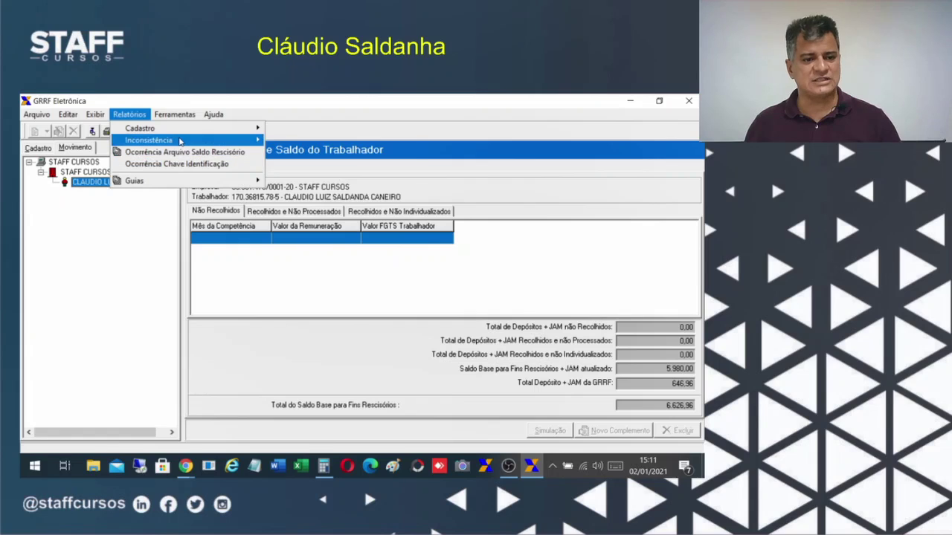
mouse_move(158, 183)
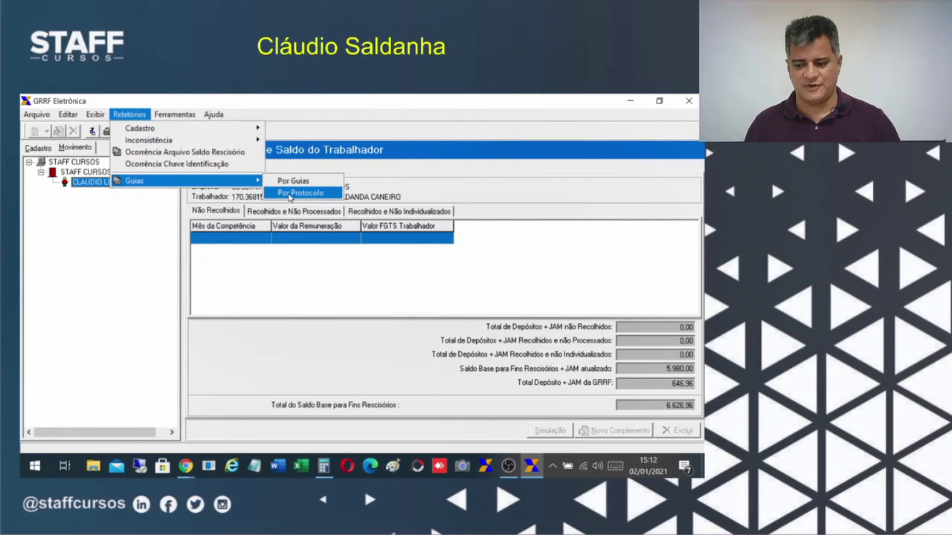
left_click(382, 327)
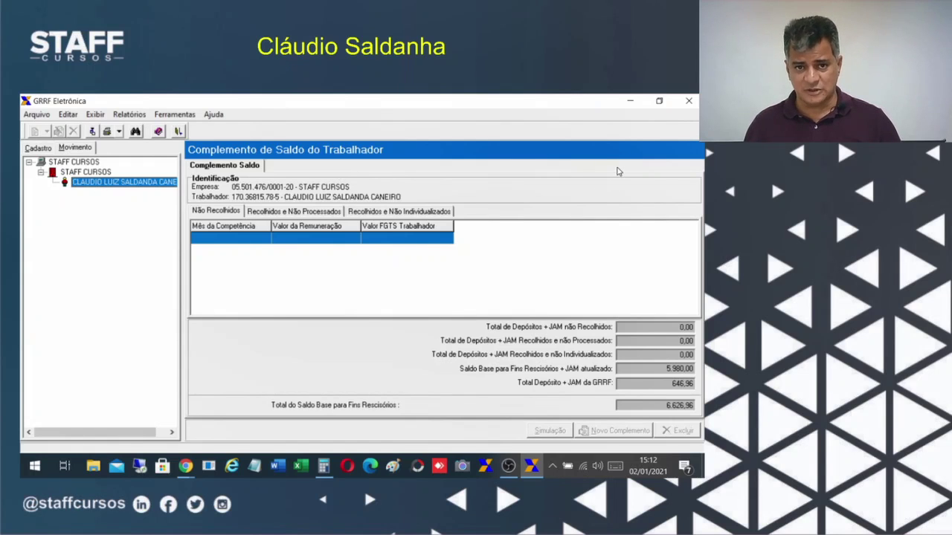
Minimize GRRF, close the FolhaWeb preview and load caixa.gov.br in Internet Explorer.
left_click(631, 104)
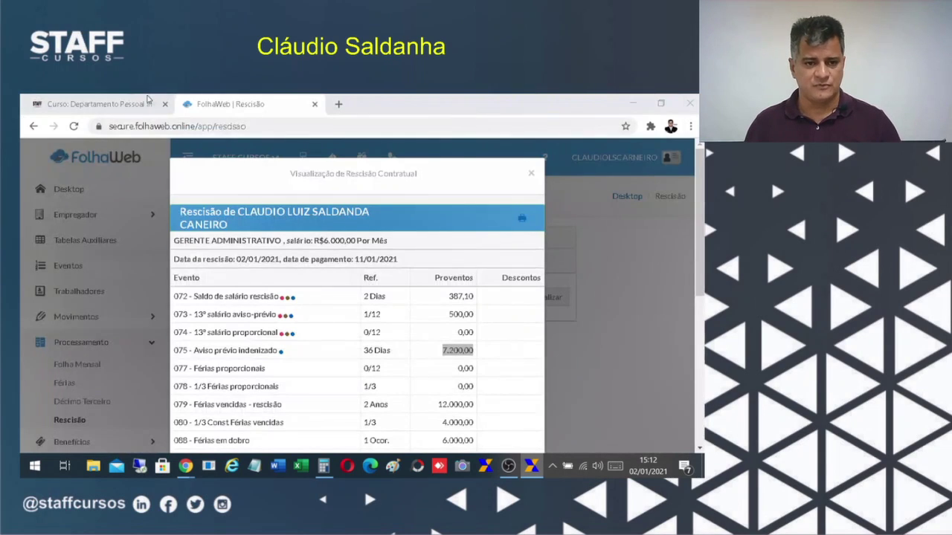
left_click(533, 175)
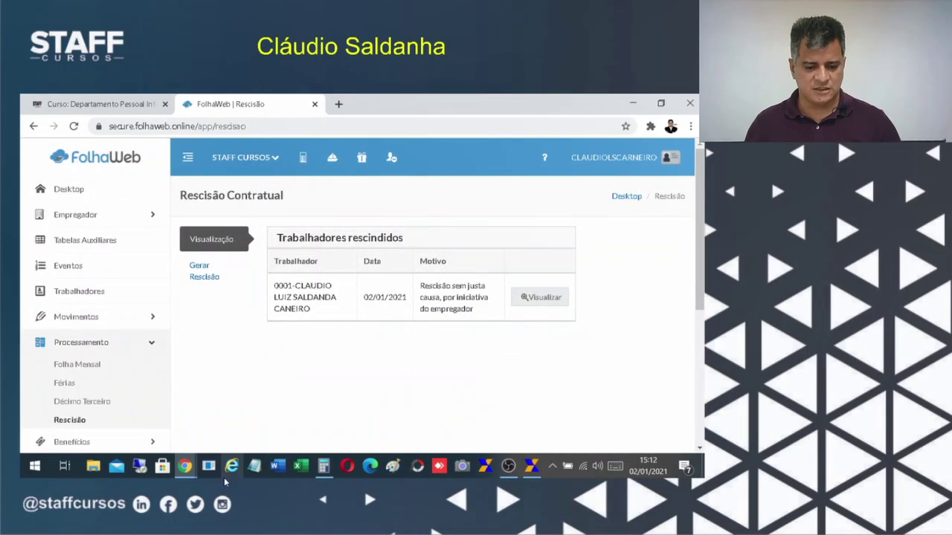
left_click(233, 466)
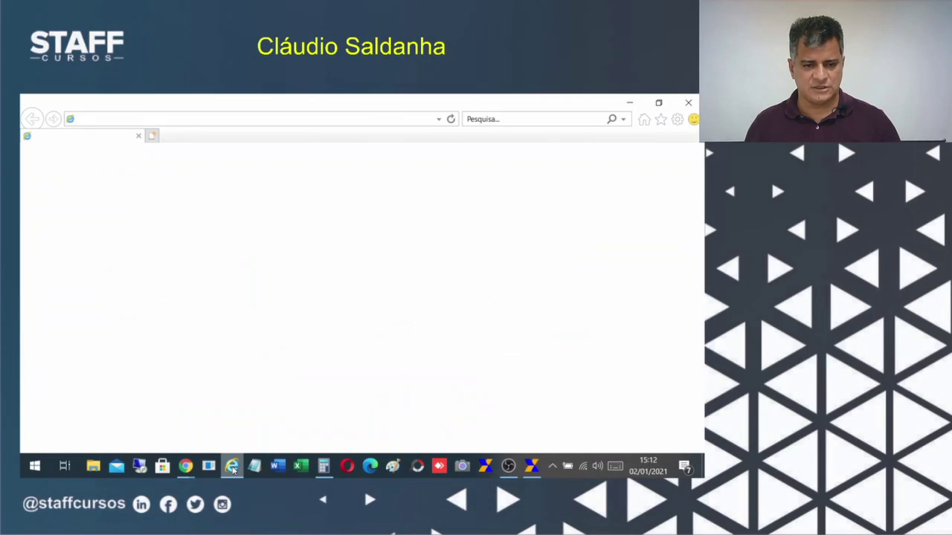
left_click(245, 120)
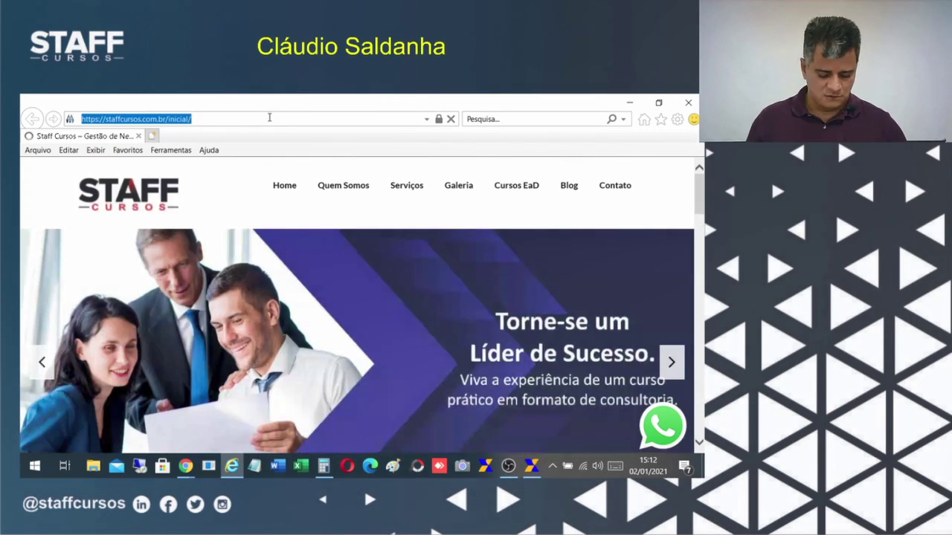
type("CONET")
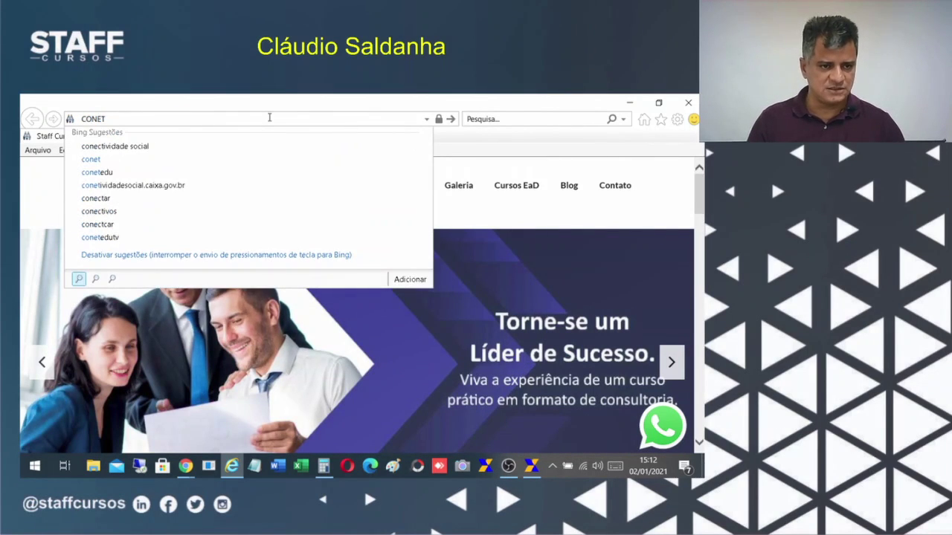
key("BackSpace")
key("BackSpace")
key("BackSpace")
key("BackSpace")
key("BackSpace")
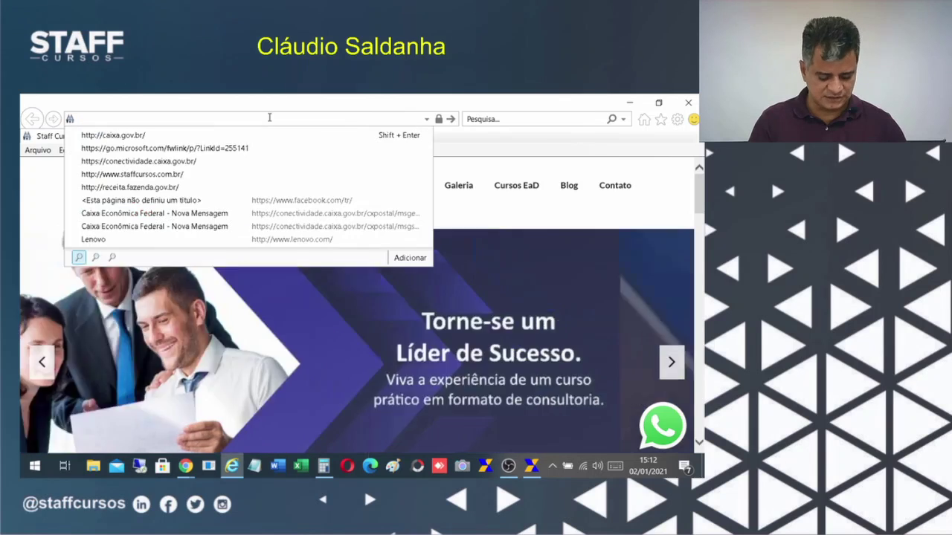
type("caixa")
key("Return")
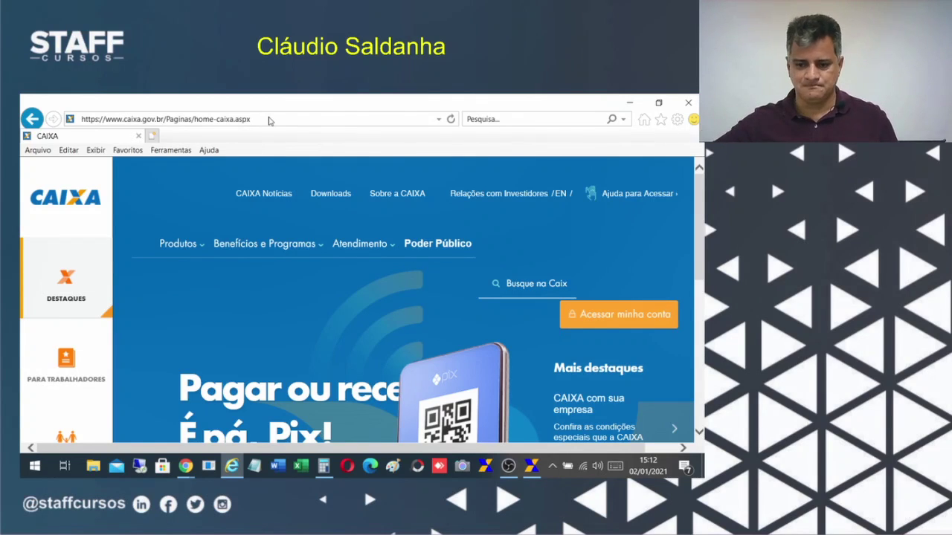
Go through the Caixa products list to the Conectividade Social page.
left_click(179, 248)
scroll(480, 372, "down", 3)
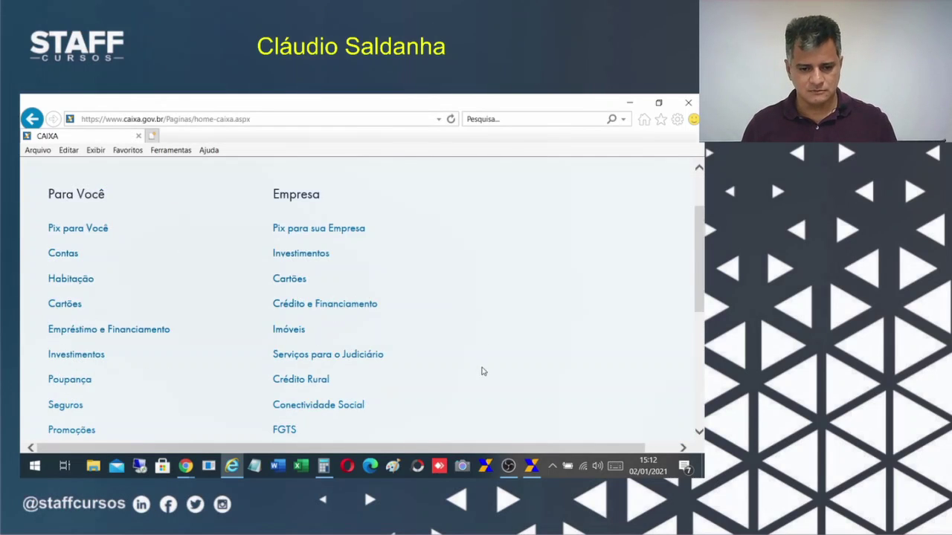
left_click(349, 364)
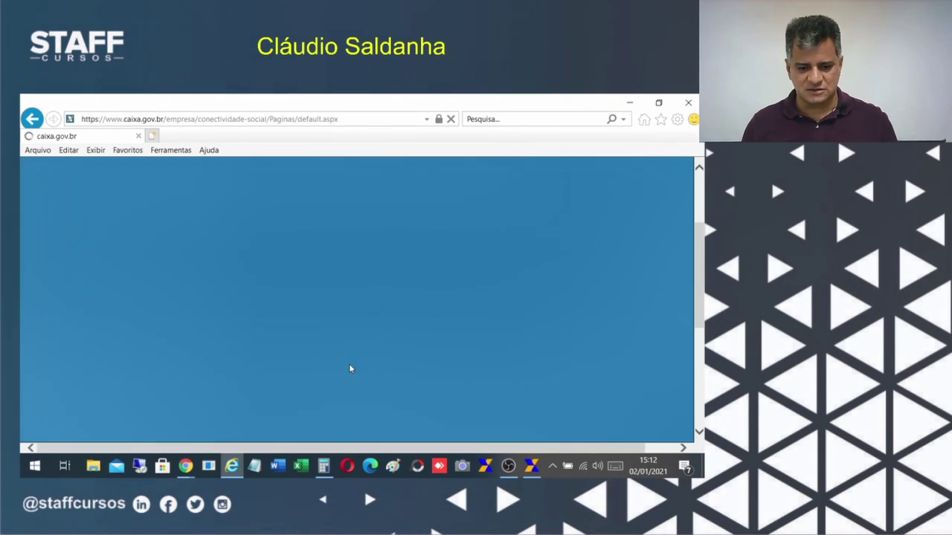
scroll(573, 394, "down", 3)
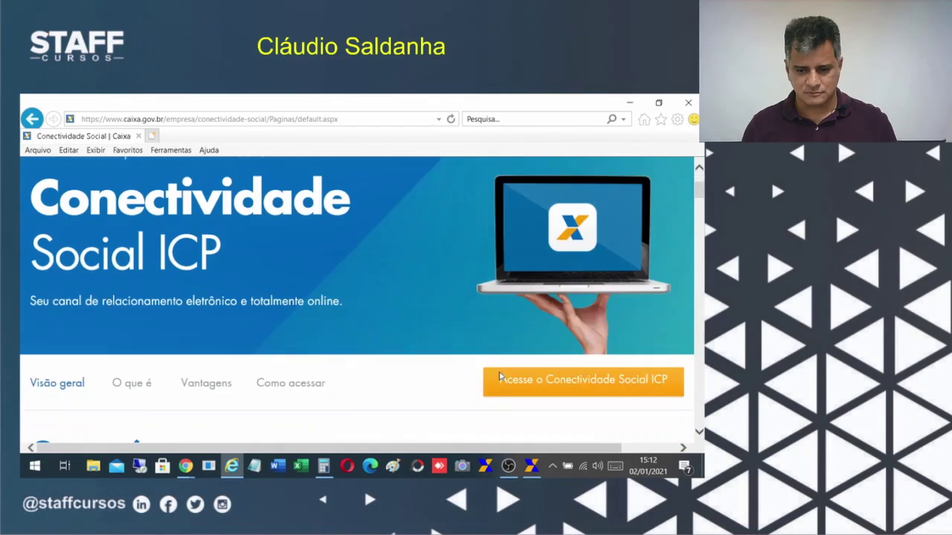
Start Conectividade Social ICP access and pick the STAFF CONSULTORIA certificate.
left_click(571, 336)
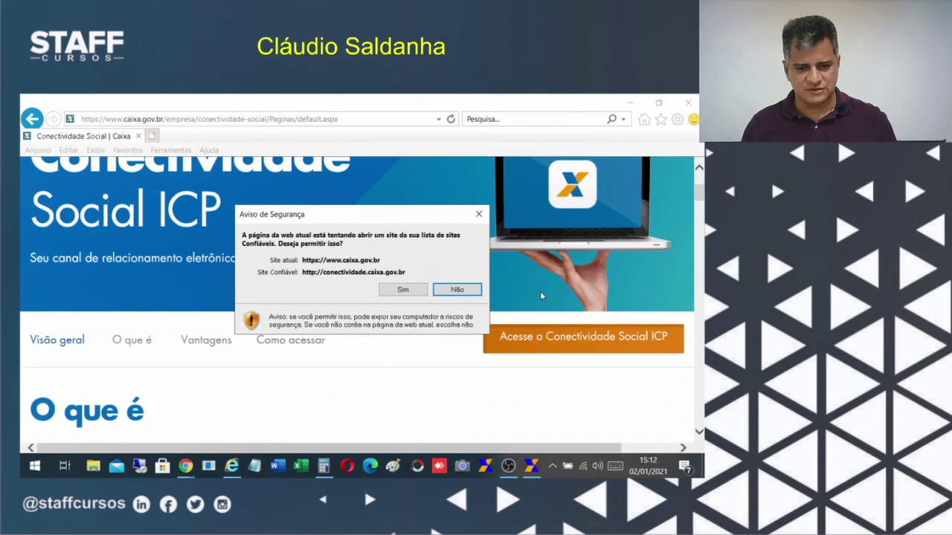
left_click(403, 291)
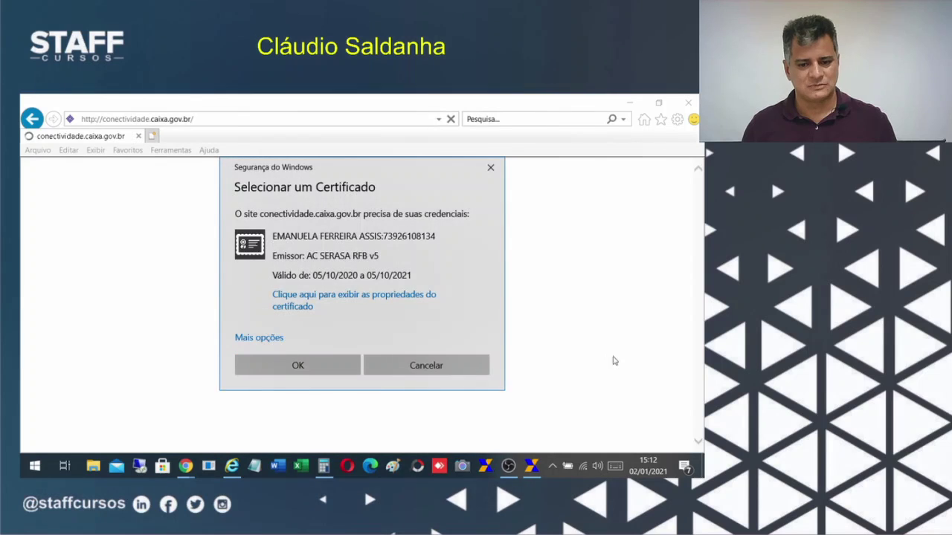
left_click(269, 339)
scroll(316, 316, "down", 5)
left_click(316, 316)
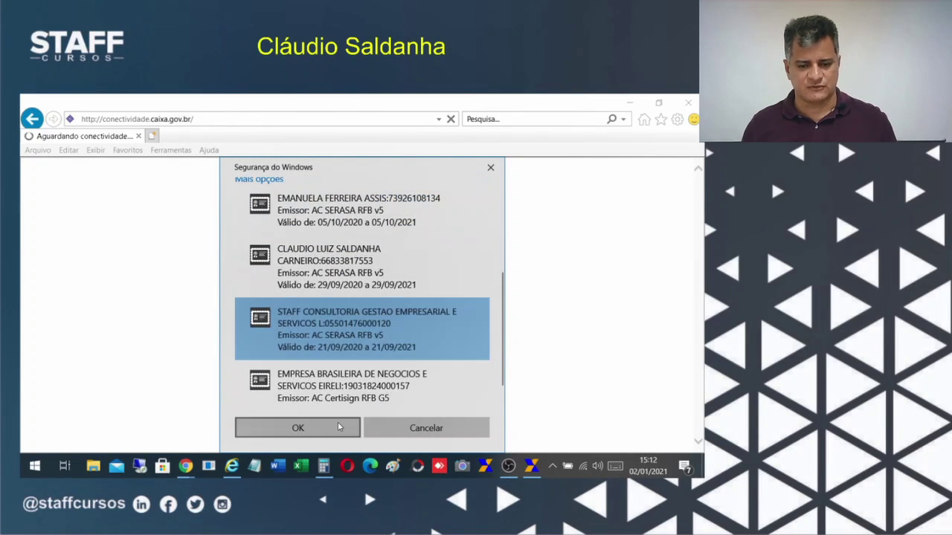
left_click(300, 430)
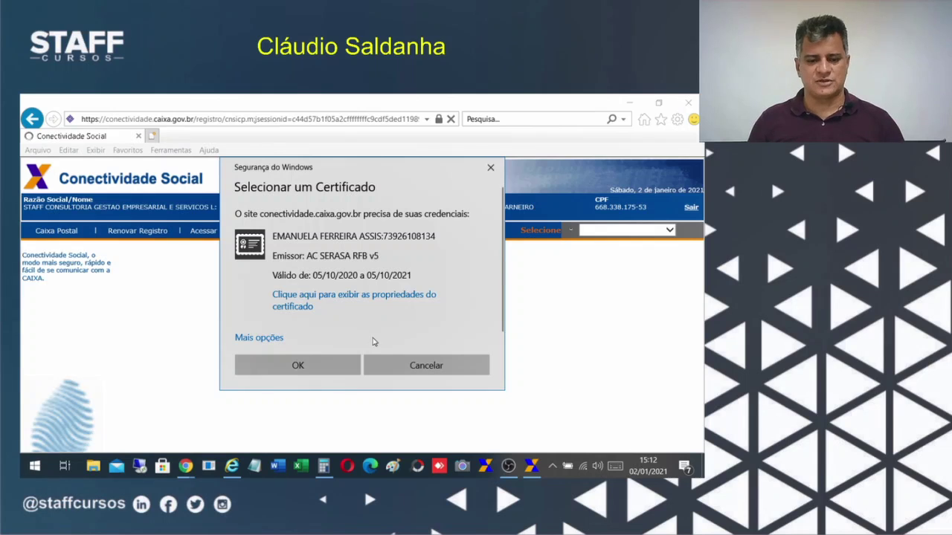
Choose the STAFF CONSULTORIA certificate again to finish signing in to the welcome page.
left_click(260, 337)
scroll(348, 331, "down", 3)
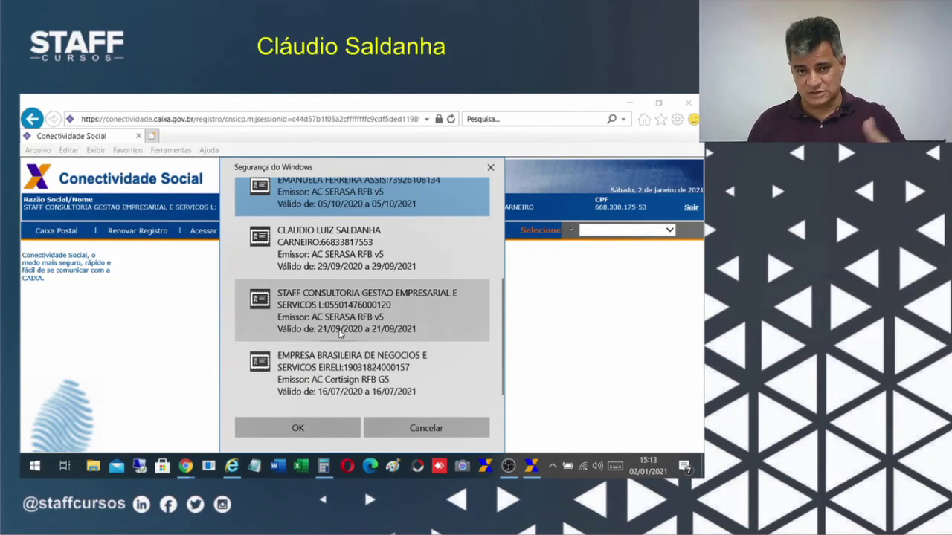
left_click(339, 334)
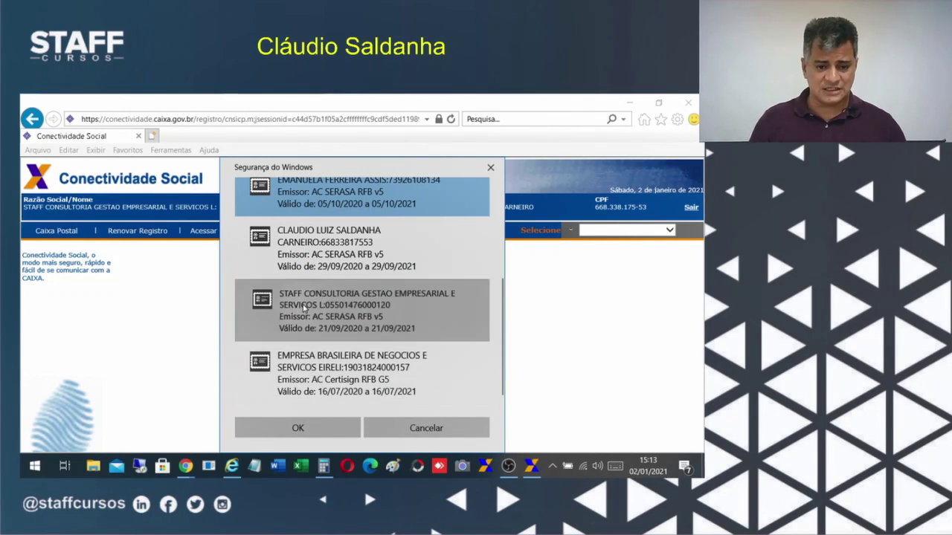
left_click(299, 428)
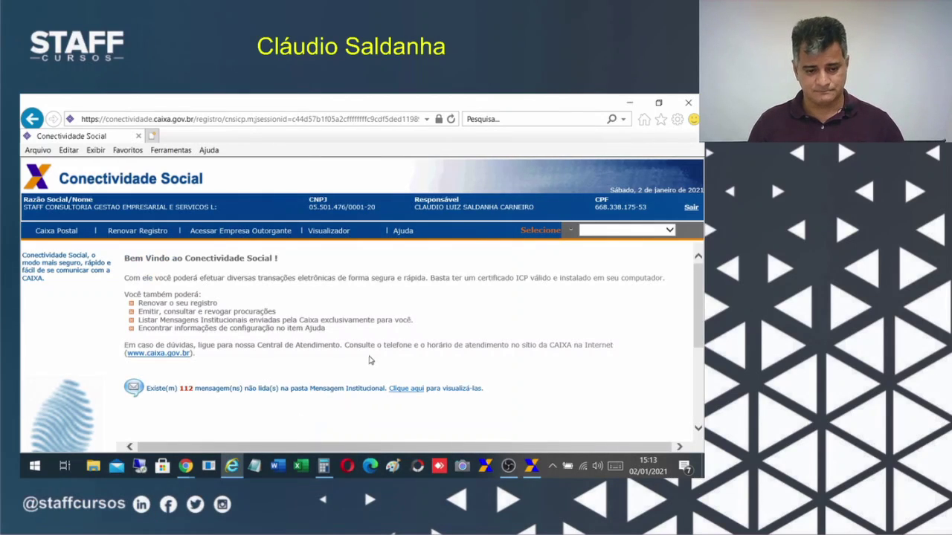
scroll(371, 356, "down", 2)
scroll(374, 342, "up", 2)
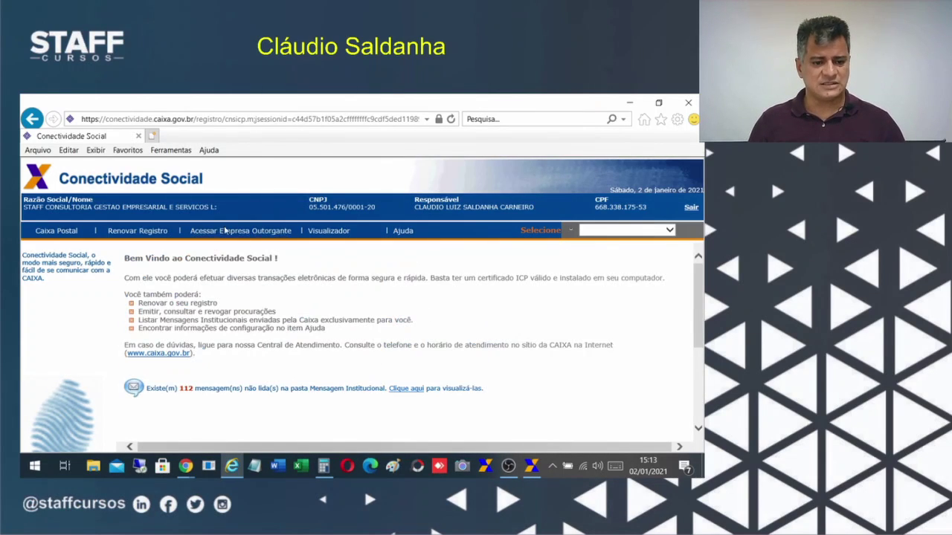
Open Caixa Postal, check the service list without choosing, and browse the inbox.
left_click(47, 231)
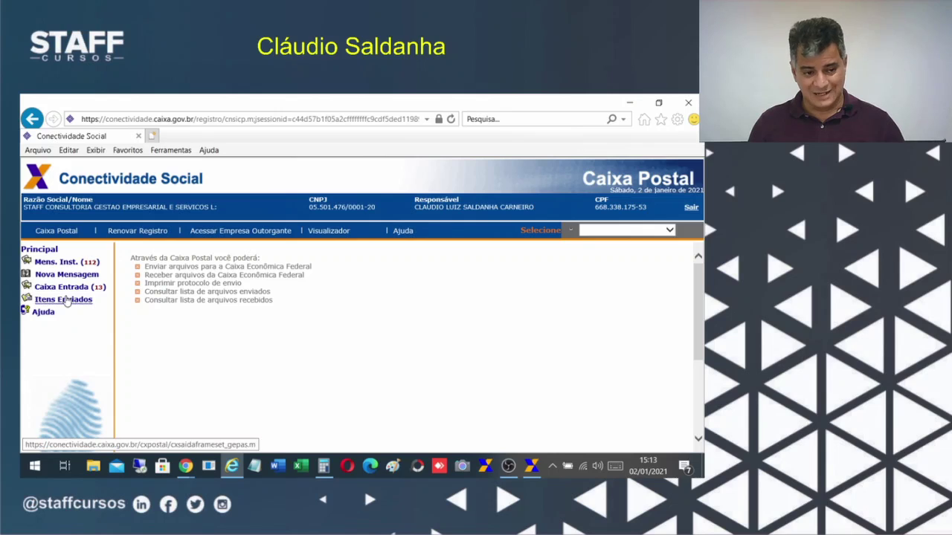
left_click(66, 275)
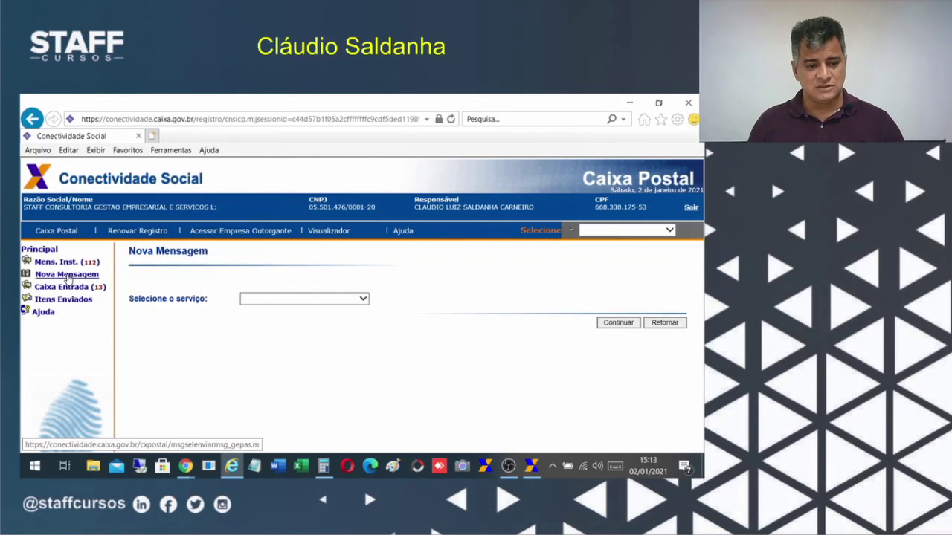
left_click(272, 299)
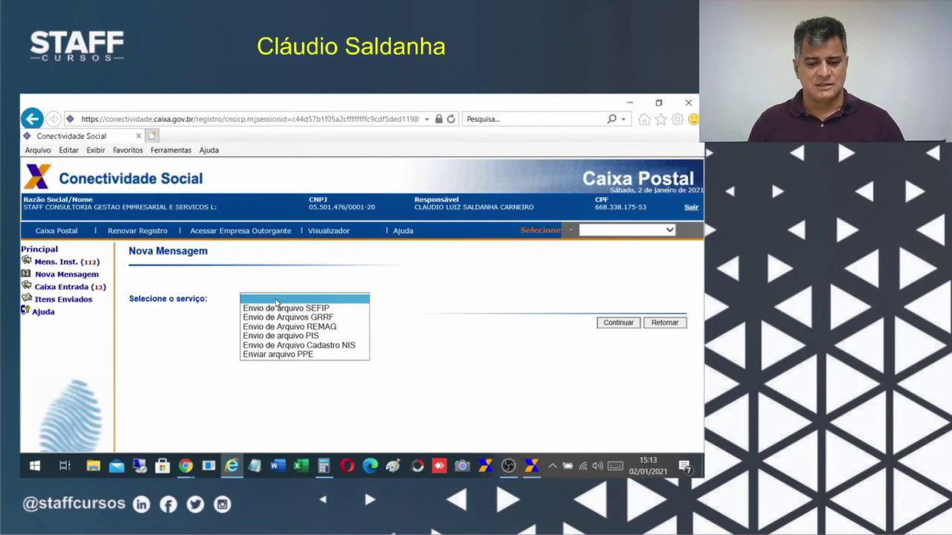
left_click(426, 324)
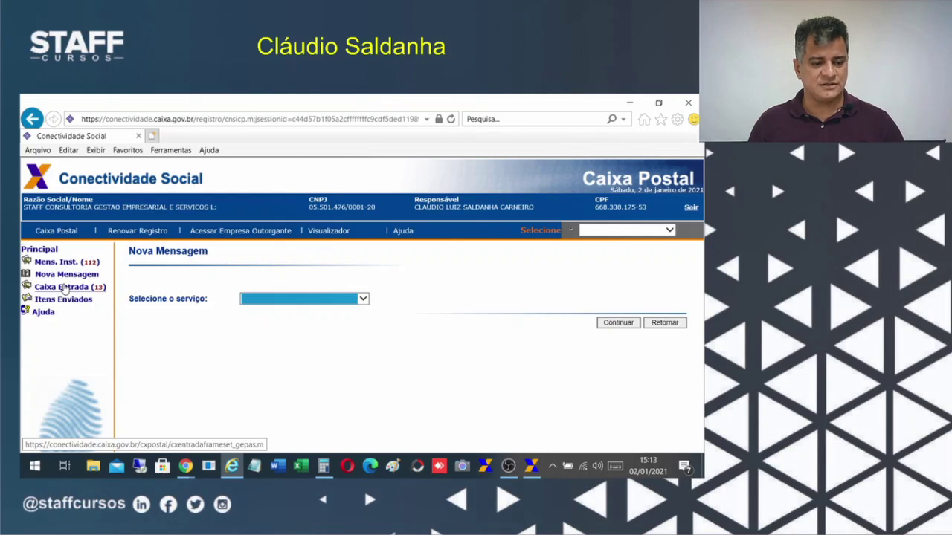
left_click(64, 288)
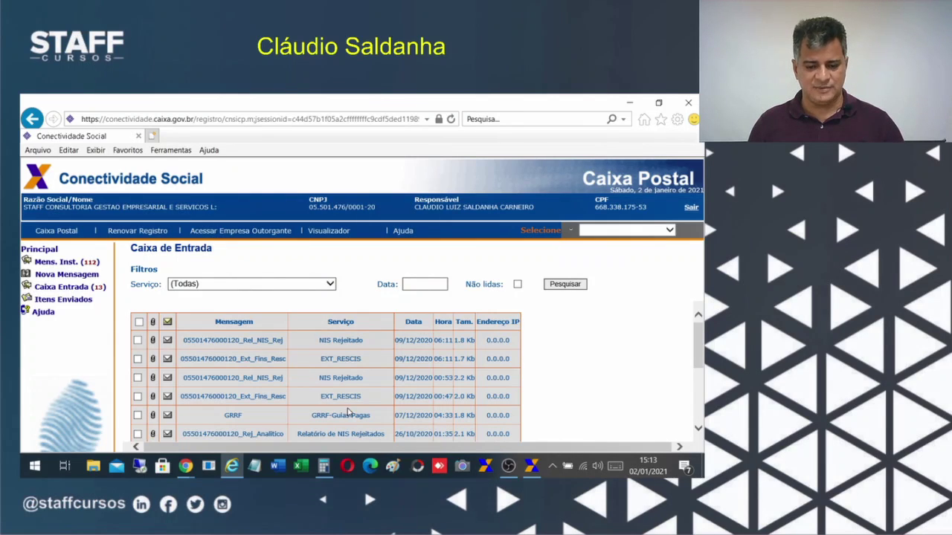
scroll(357, 394, "down", 2)
scroll(367, 415, "up", 2)
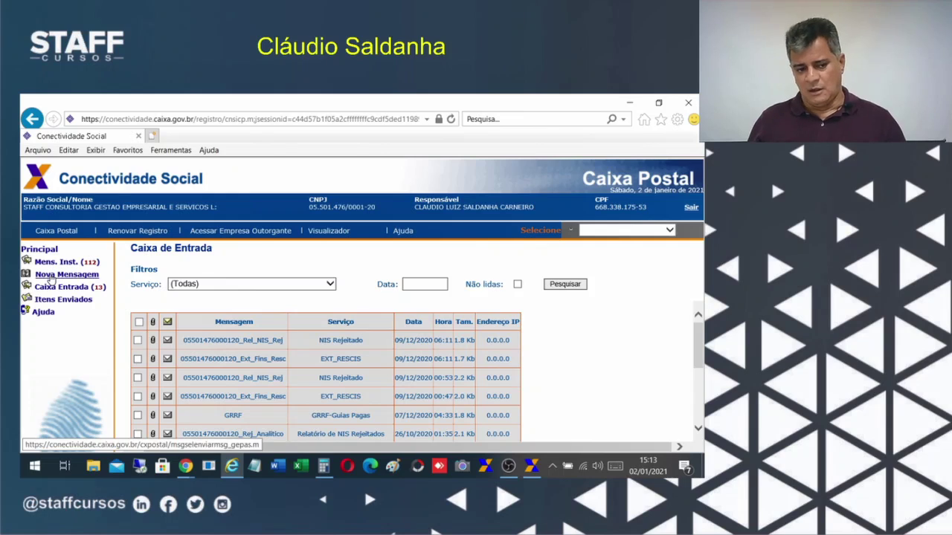
Start a Nova Mensagem with Envio de Arquivos GRRF as the service.
left_click(59, 275)
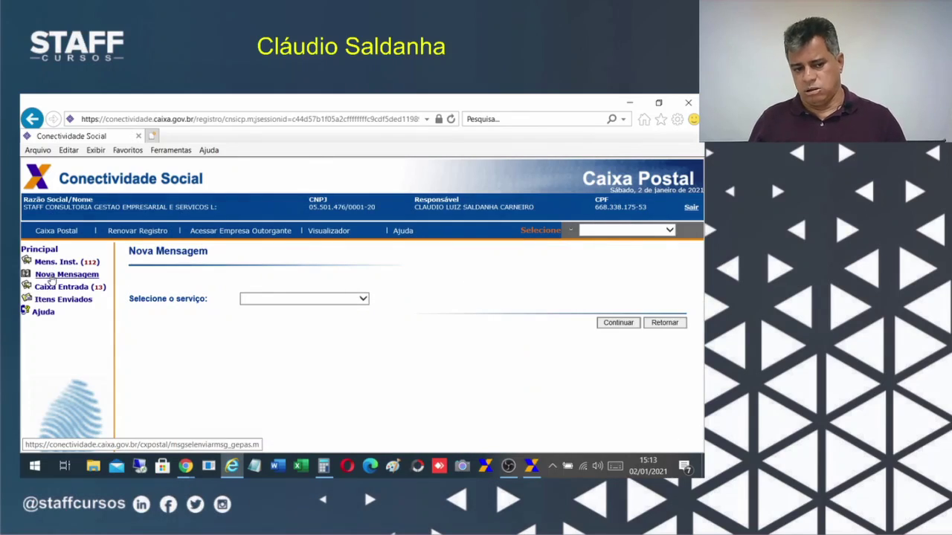
left_click(264, 300)
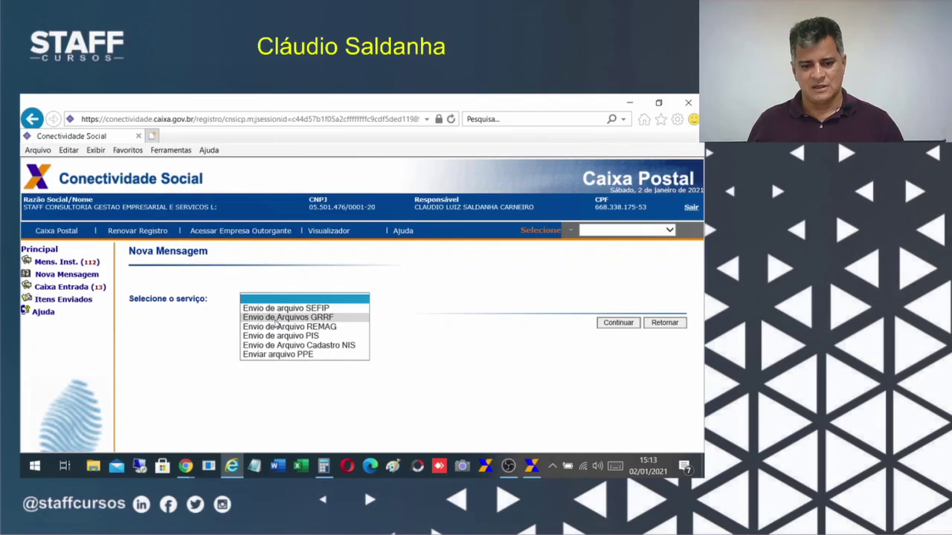
left_click(276, 317)
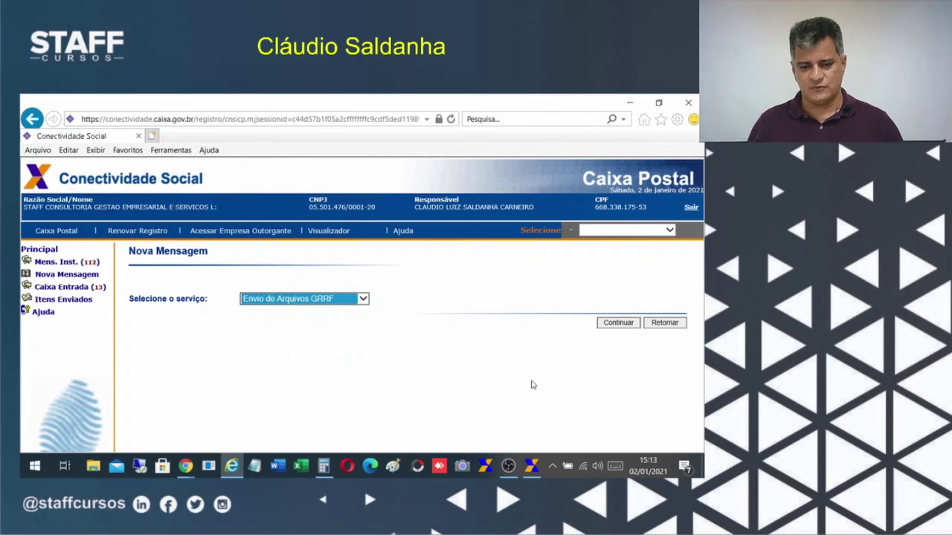
Continue to the GRRF form, allow Java, and set the municipality to Brasilia DF.
left_click(618, 324)
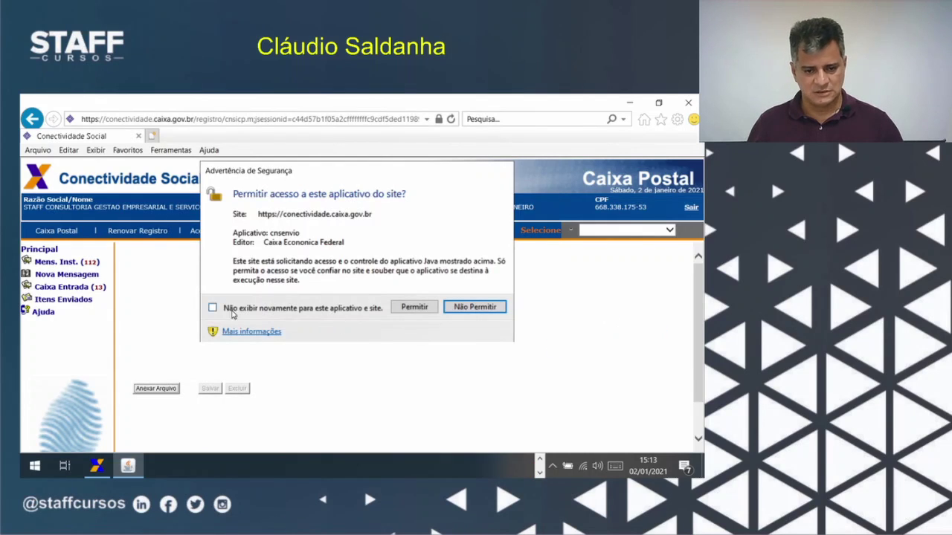
left_click(414, 307)
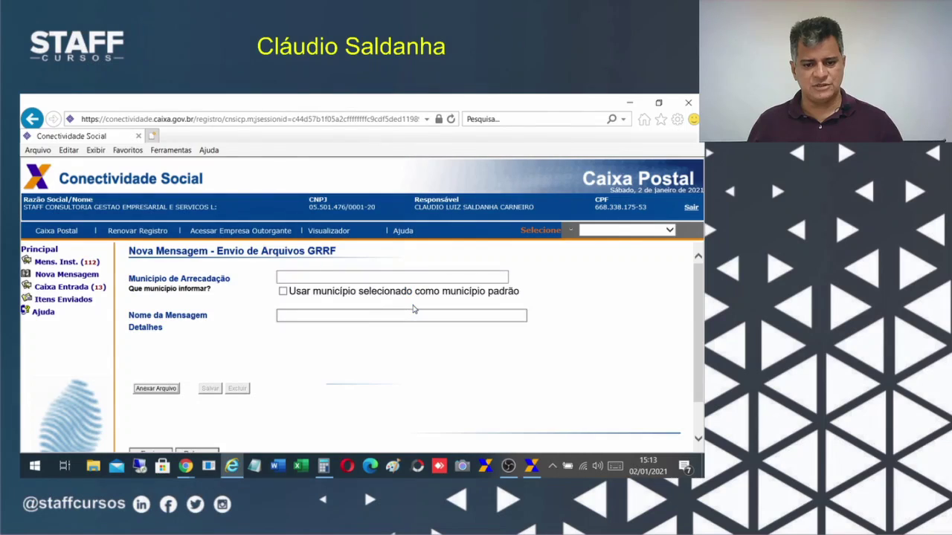
left_click(357, 276)
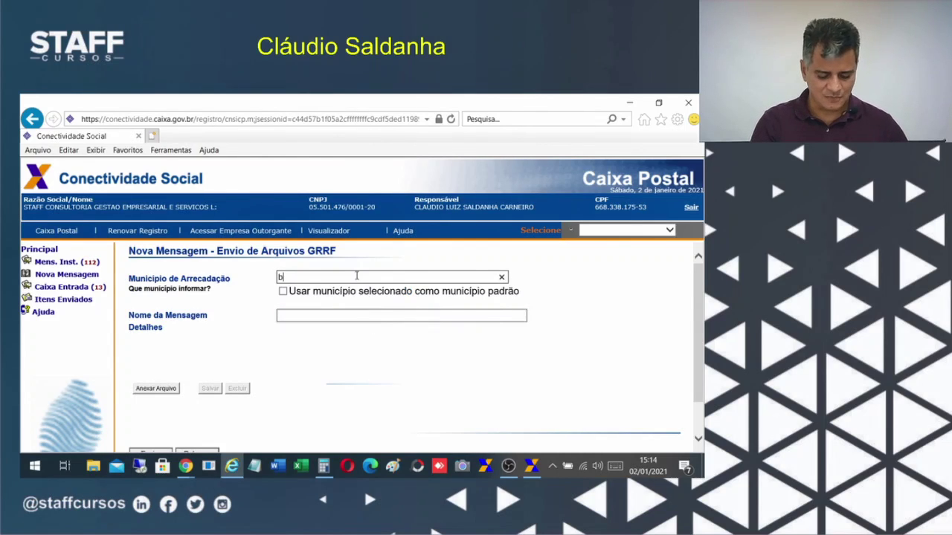
key("BackSpace")
key("BackSpace")
key("BackSpace")
key("BackSpace")
key("BackSpace")
key("BackSpace")
key("BackSpace")
key("BackSpace")
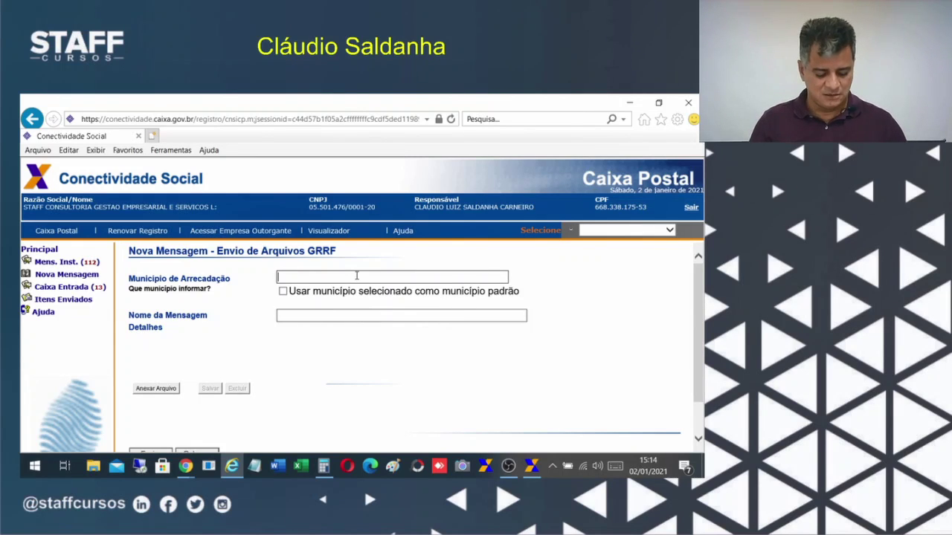
type("ra")
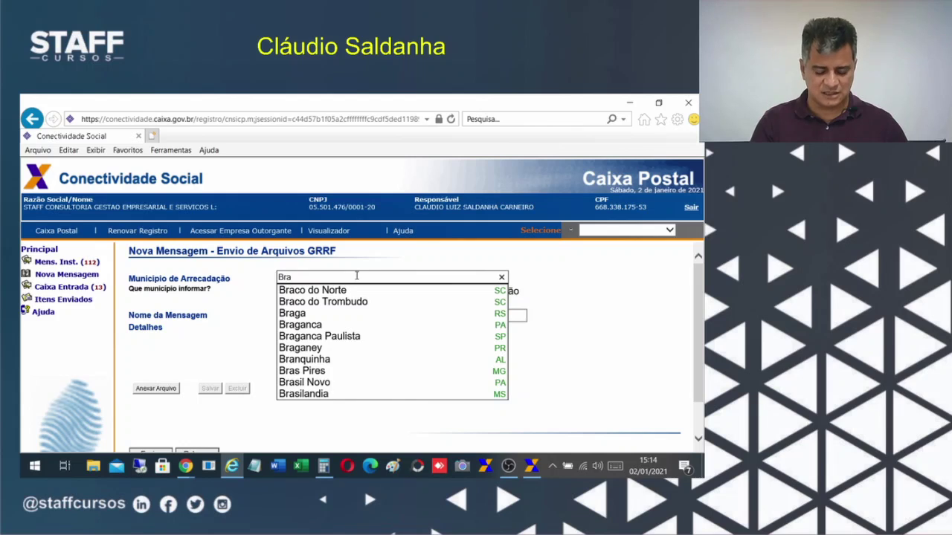
type("silia")
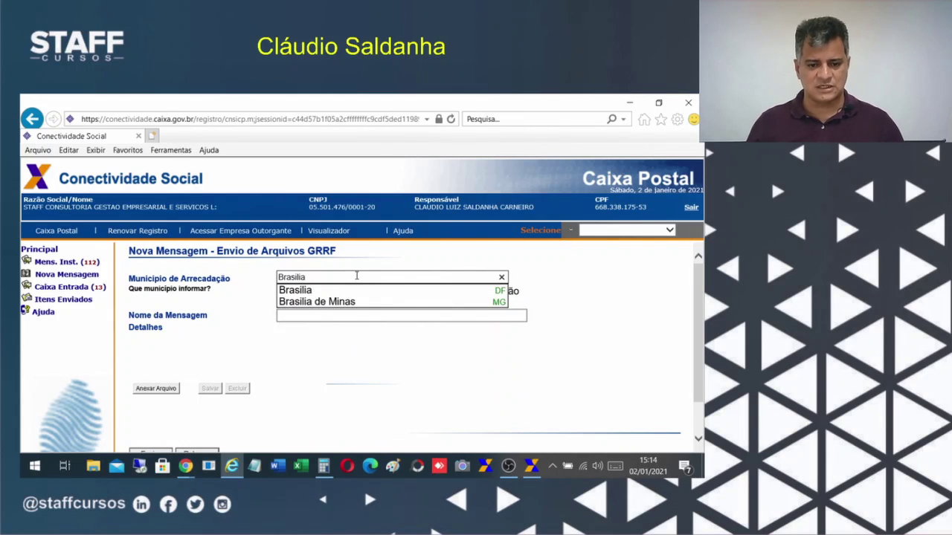
left_click(292, 301)
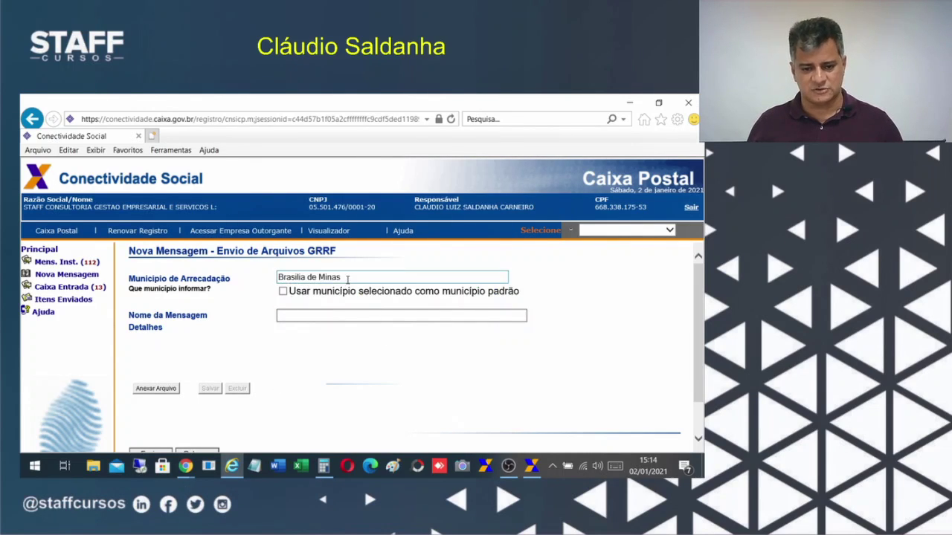
left_click_drag(347, 279, 312, 278)
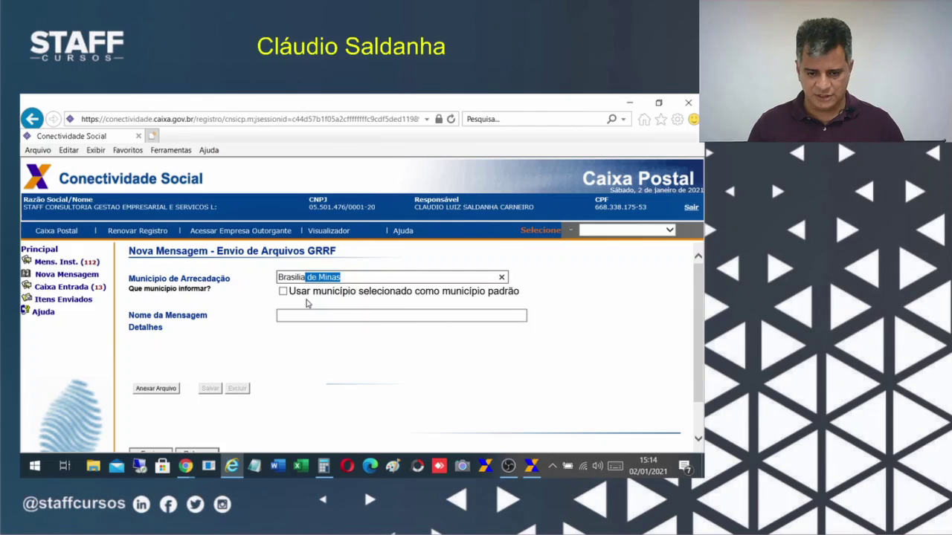
key("BackSpace")
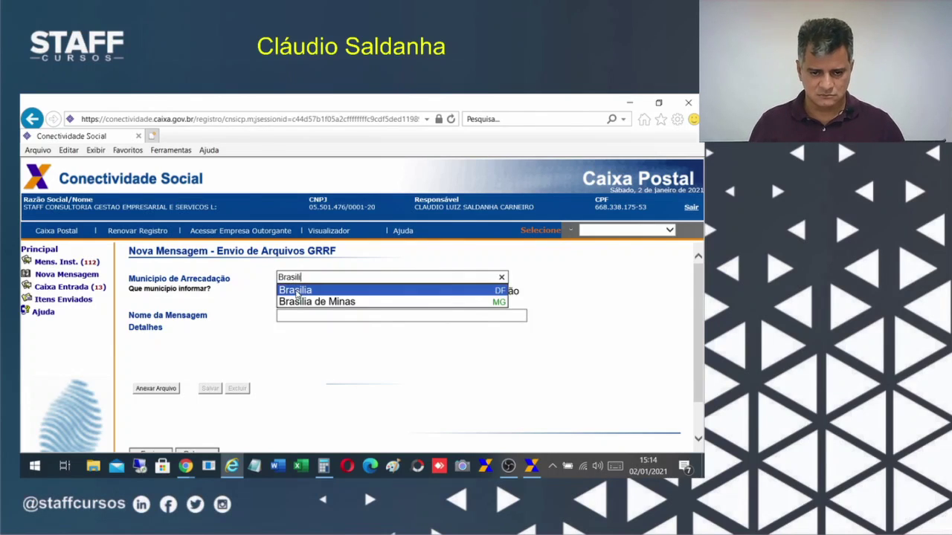
left_click(298, 292)
Name the message GRRFTESTE and attach GuiaGRRF.GRF from ArquivosFolha\GRRF.
left_click(323, 310)
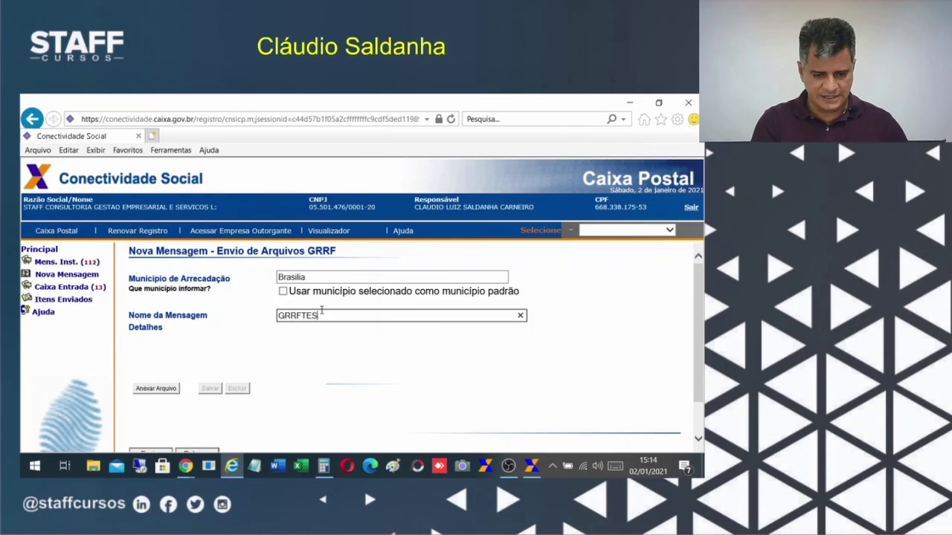
left_click(159, 394)
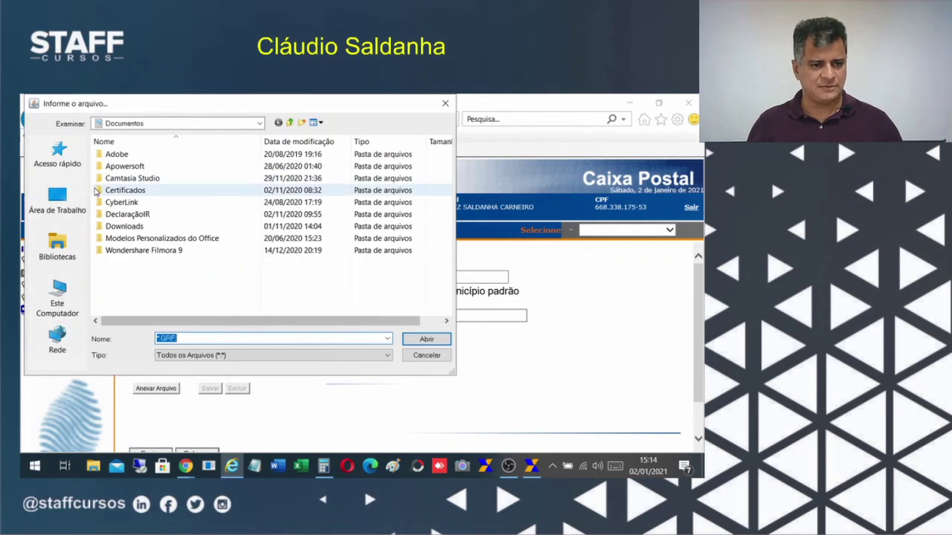
left_click(57, 202)
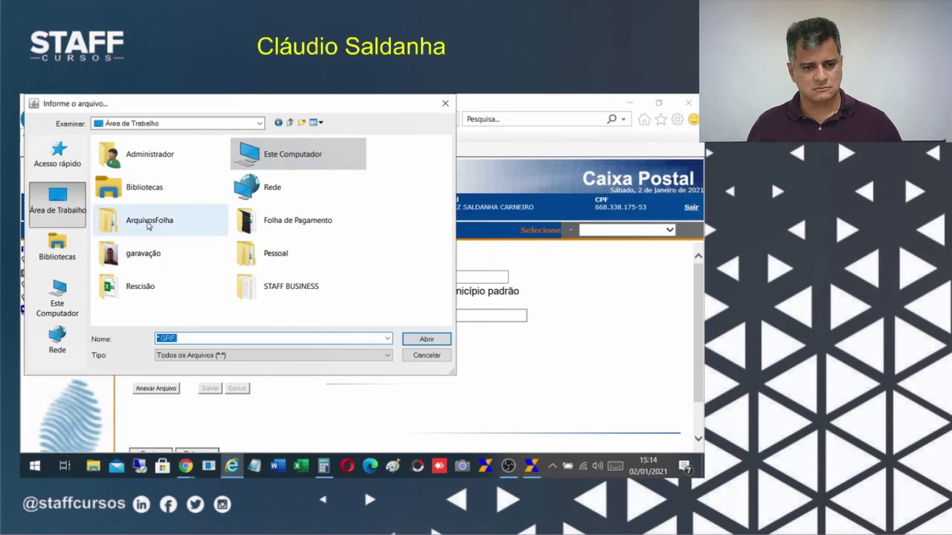
double_click(146, 222)
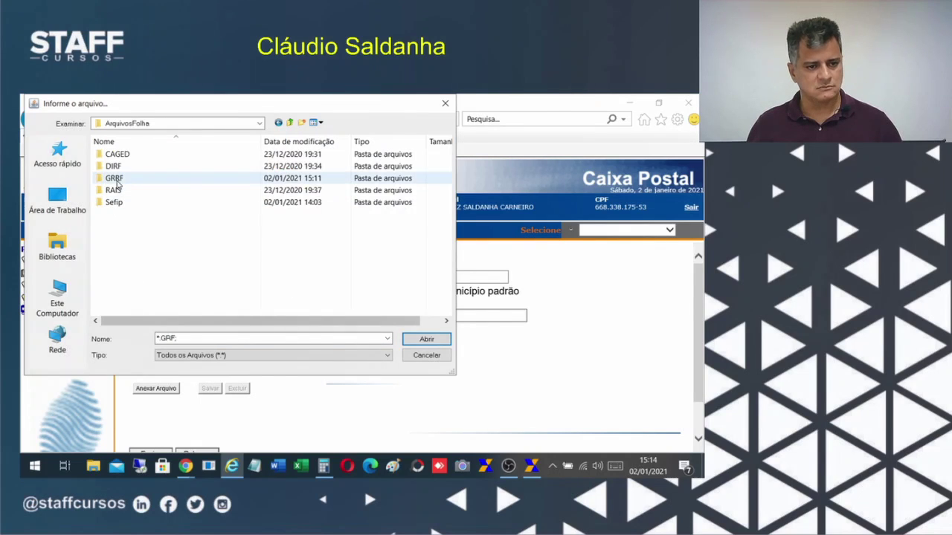
double_click(119, 178)
left_click(123, 154)
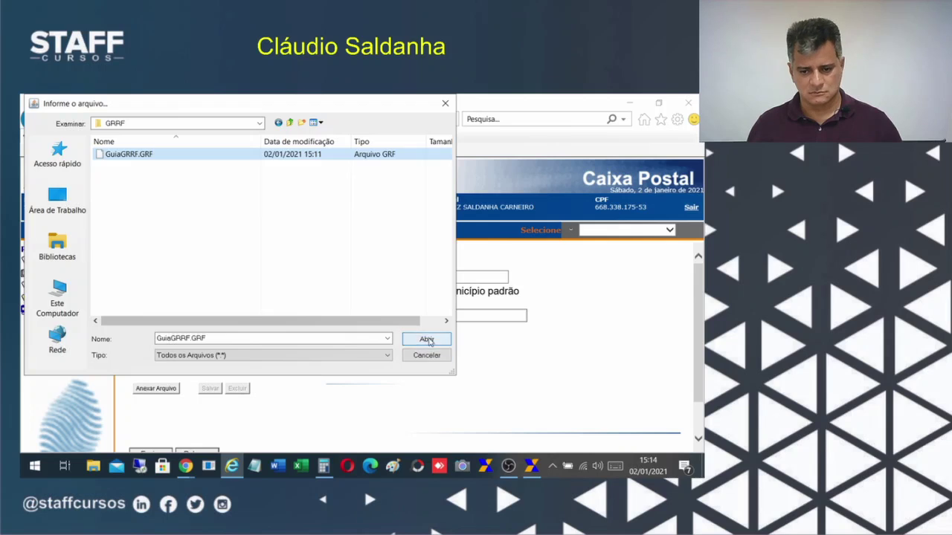
left_click(426, 339)
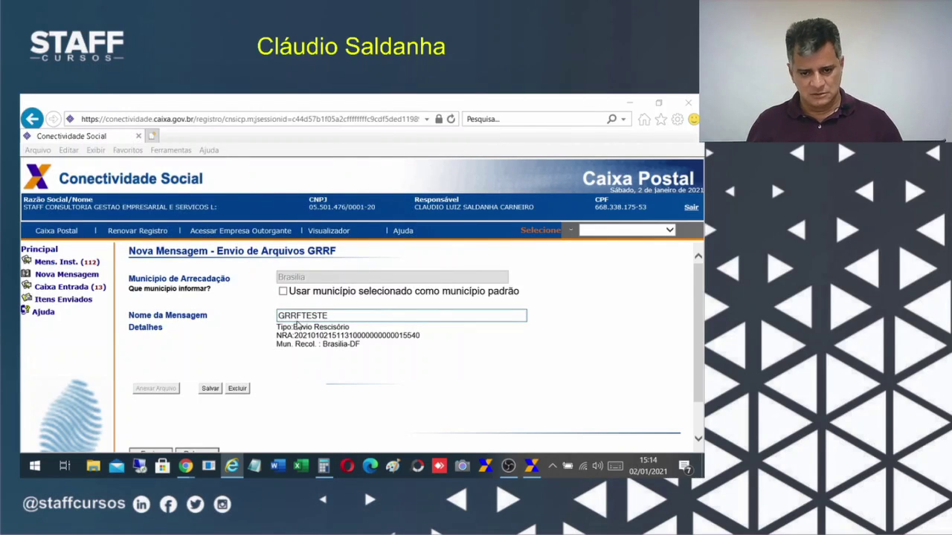
Save the message as GRRFTESTE.zip and proceed to the send step.
left_click(210, 393)
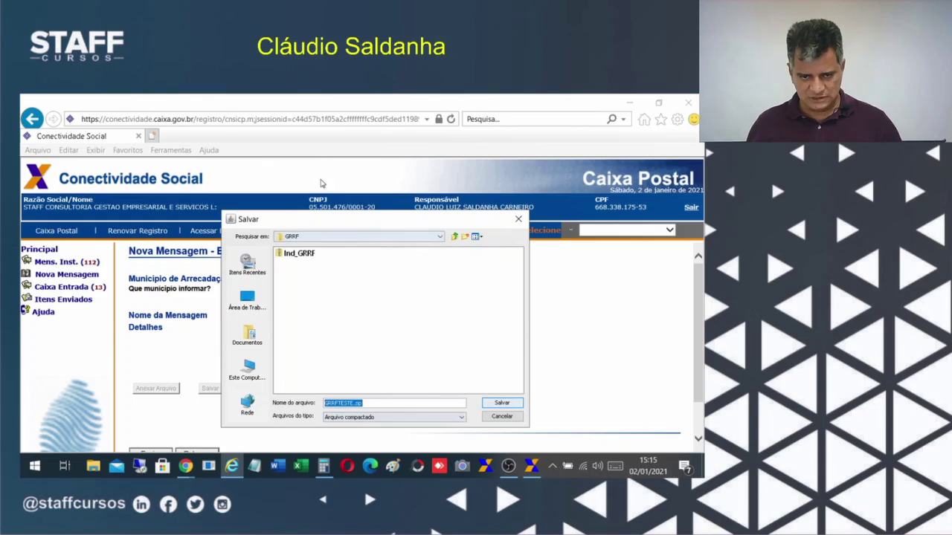
left_click(496, 404)
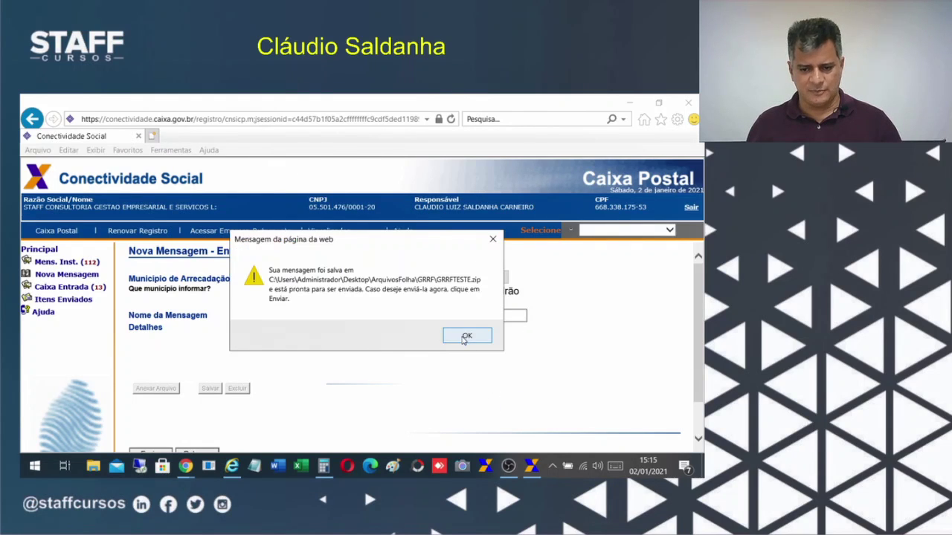
left_click(465, 337)
scroll(396, 395, "down", 1)
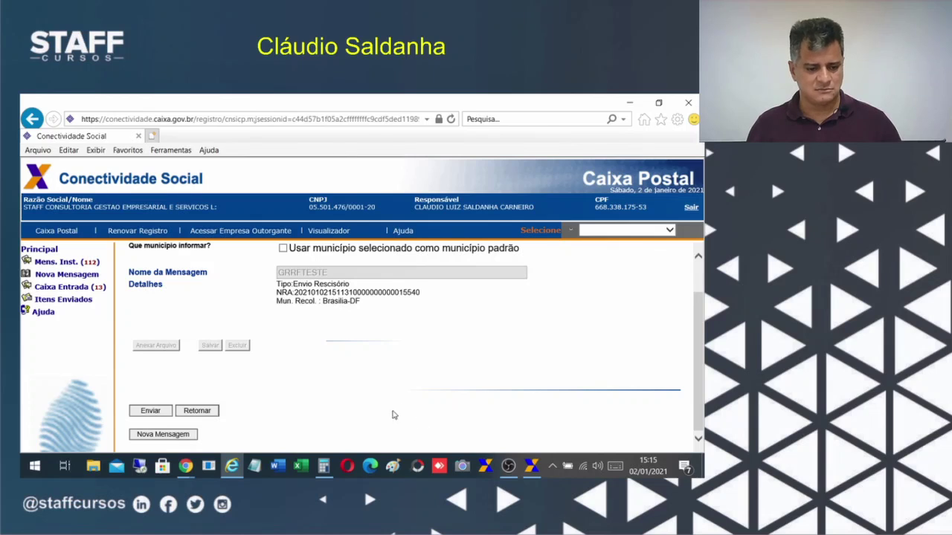
left_click(151, 412)
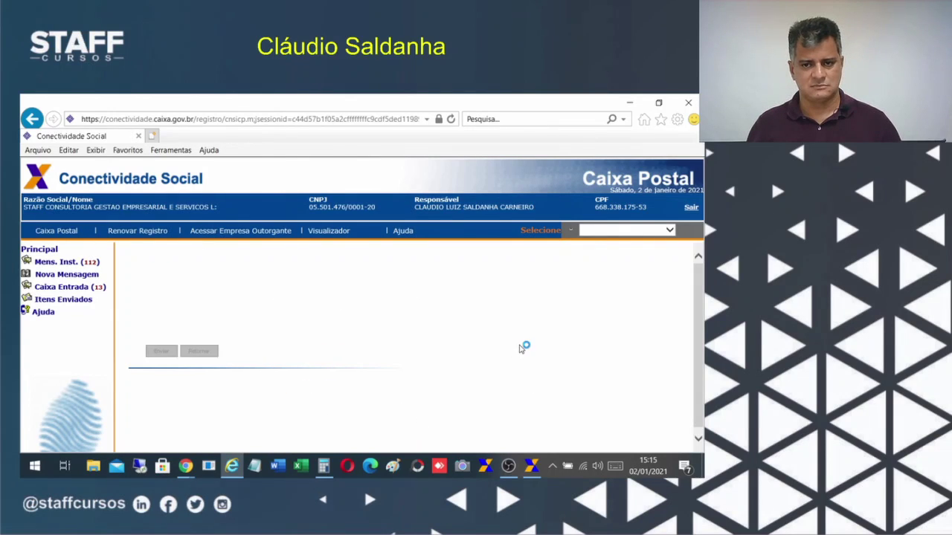
Attach GRRFTESTE.zip from ArquivosFolha\GRRF and send the message.
left_click(414, 306)
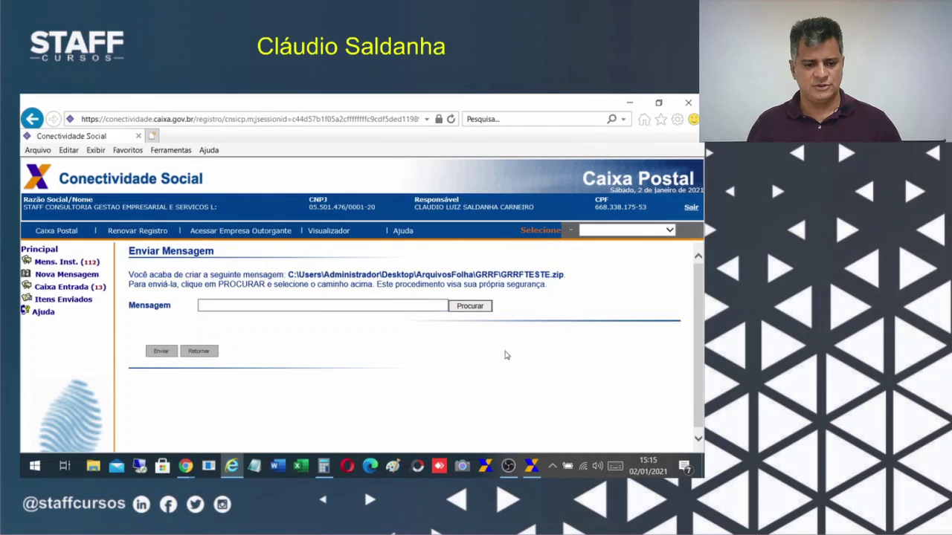
left_click(473, 307)
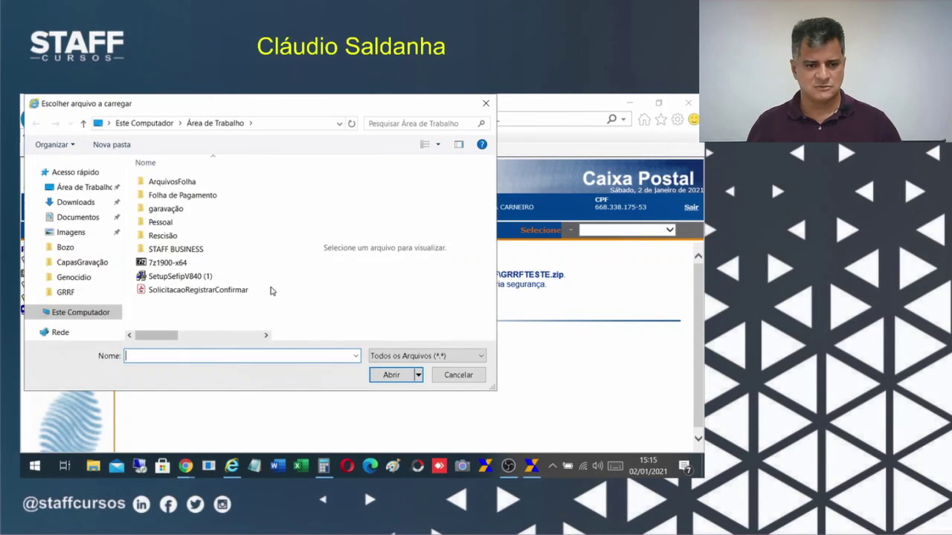
double_click(177, 184)
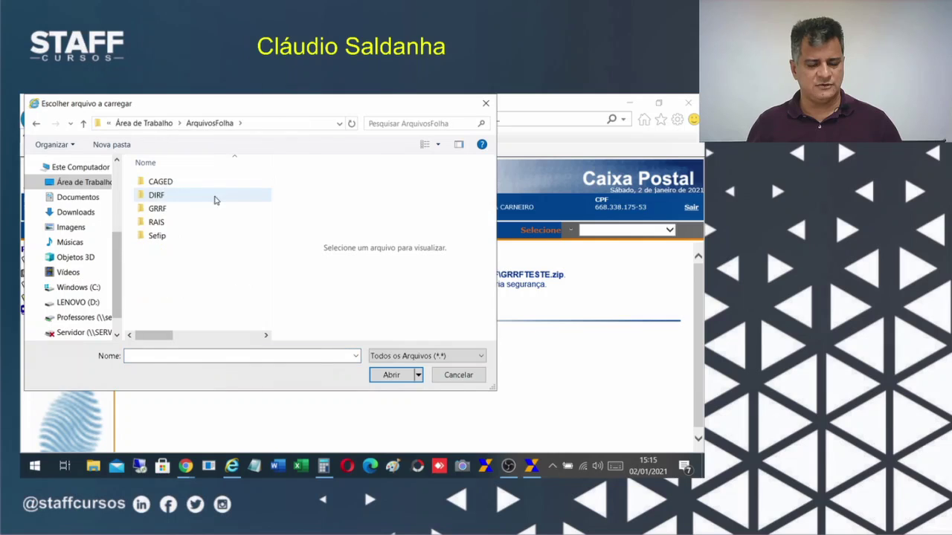
double_click(162, 210)
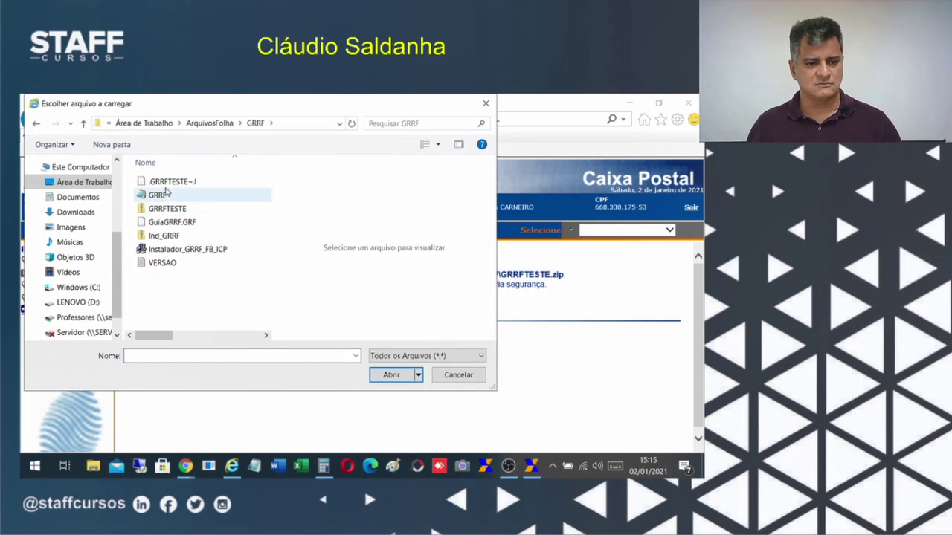
left_click(153, 211)
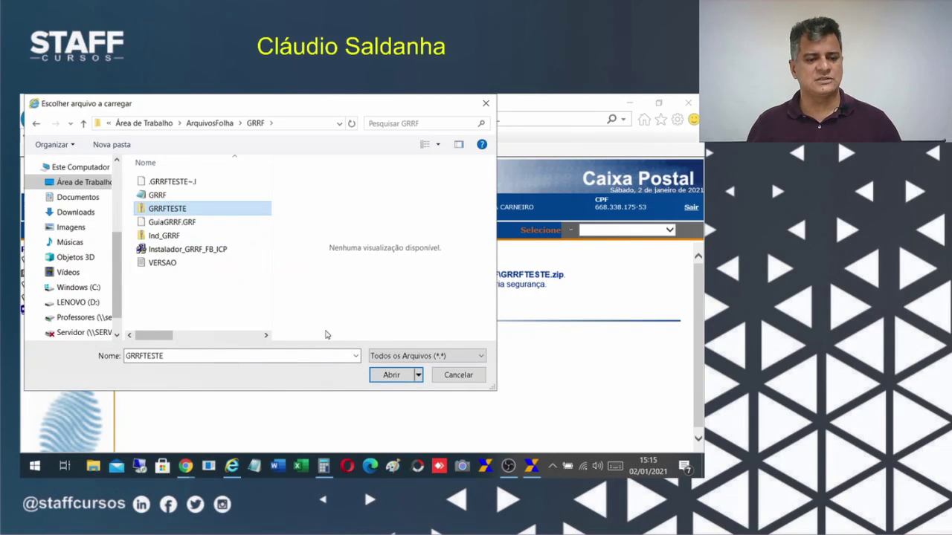
left_click(386, 377)
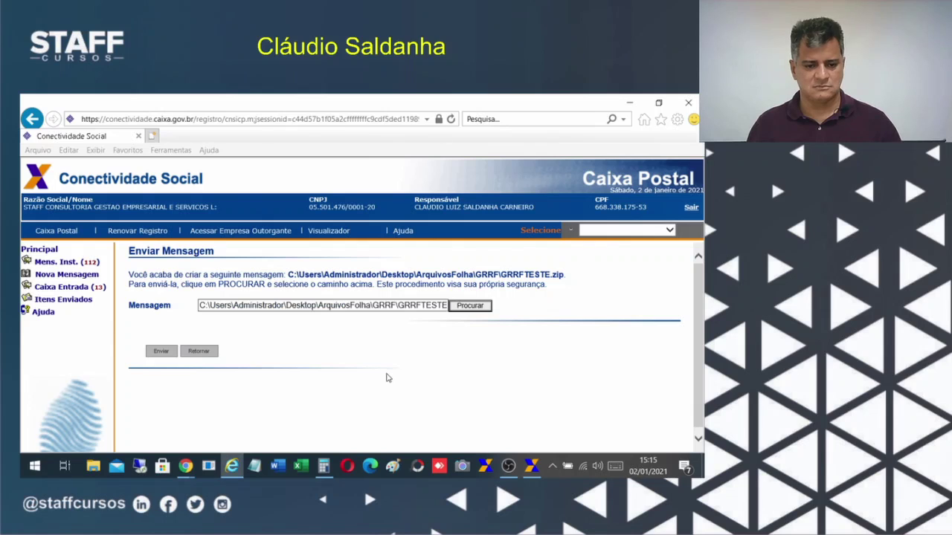
left_click(160, 351)
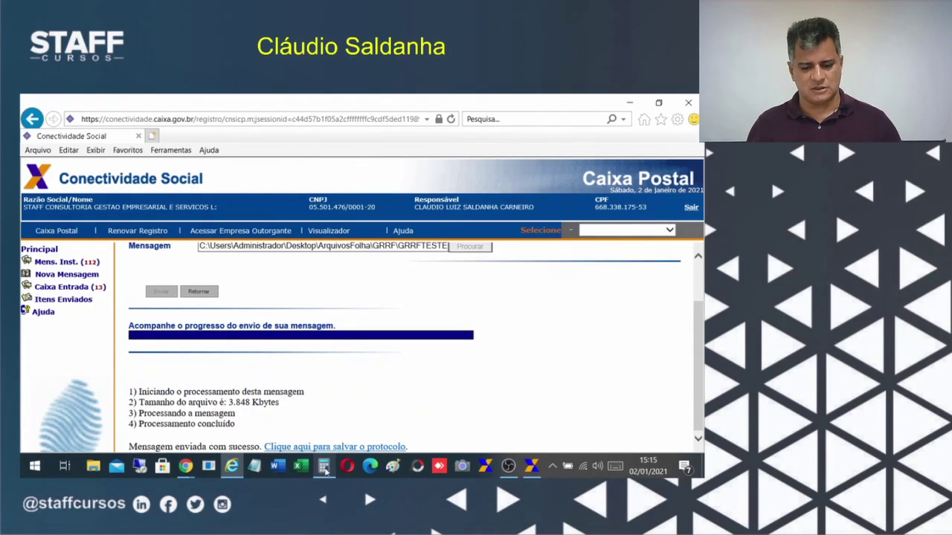
Open the GRRFTESTE.zip sending protocol and save it as protocolo.xml in the GRRF folder.
left_click(306, 448)
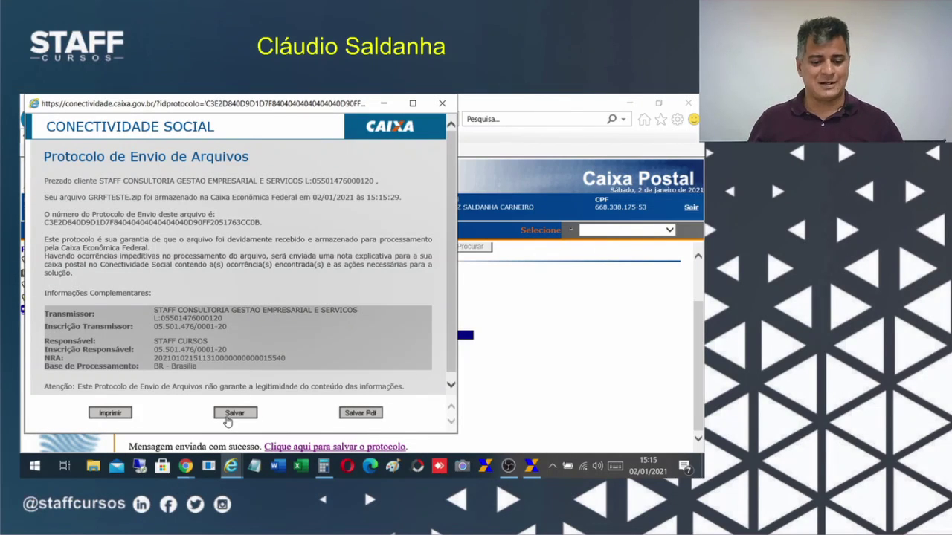
left_click(228, 416)
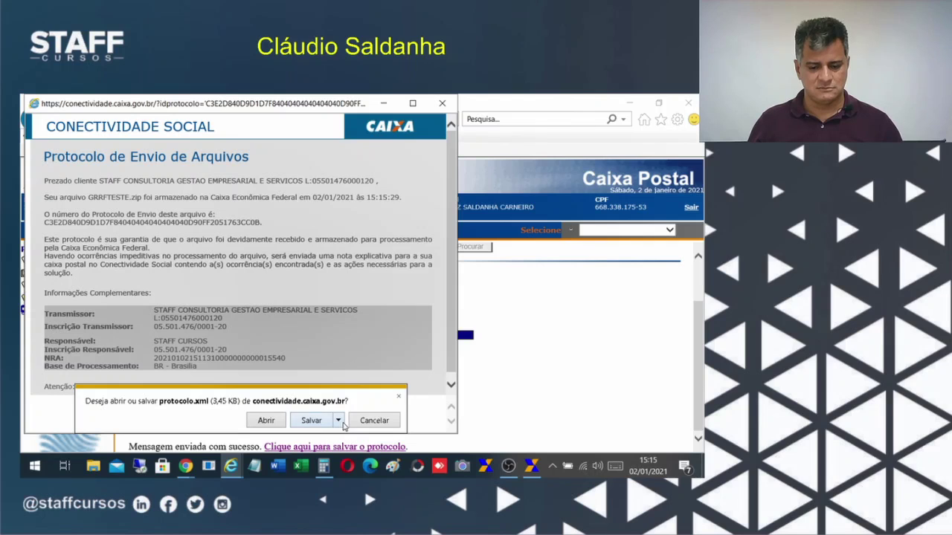
left_click(339, 421)
left_click(377, 410)
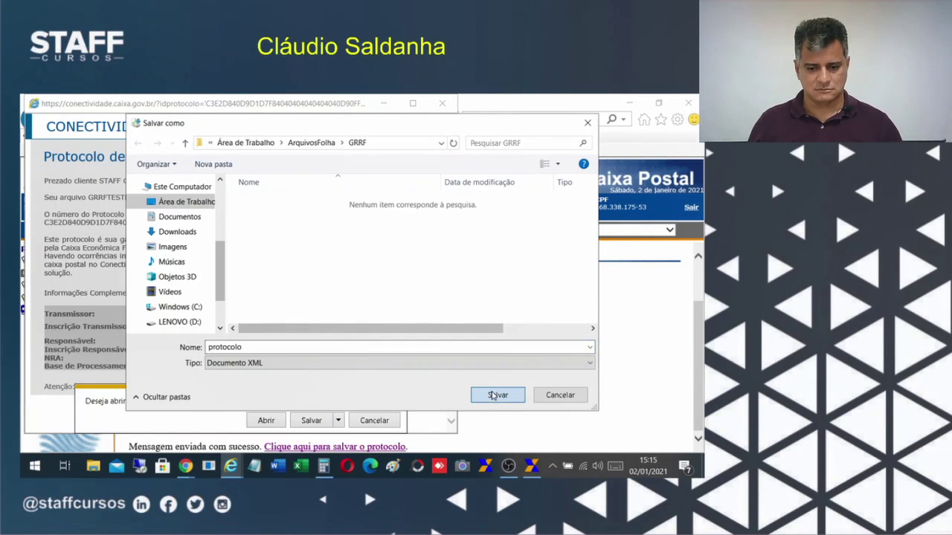
left_click(497, 395)
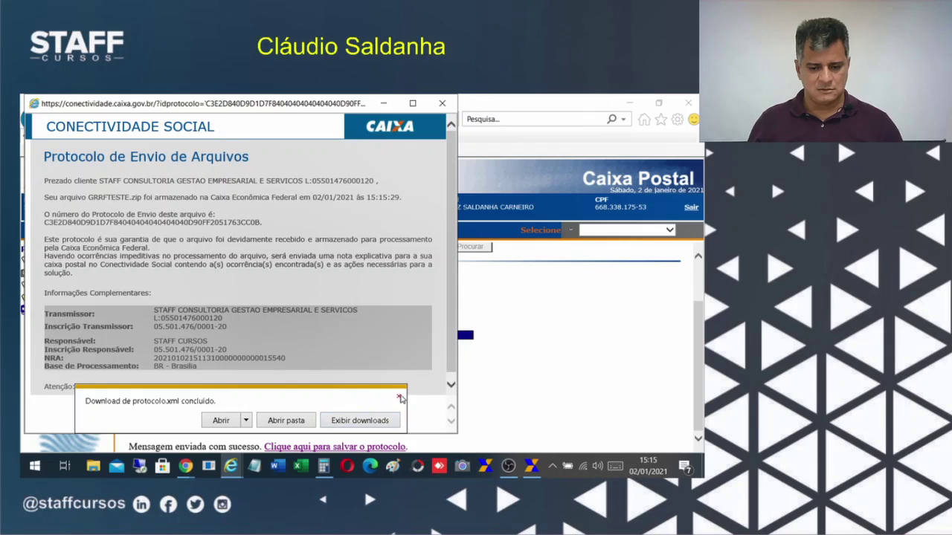
left_click(399, 397)
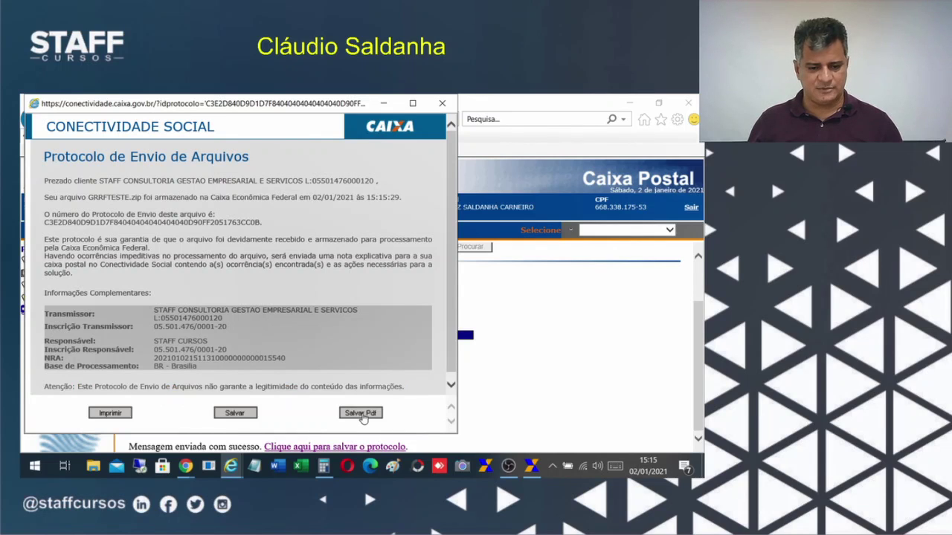
Save the protocol as protocolo.pdf as well, then close the protocol window.
left_click(361, 413)
left_click(339, 421)
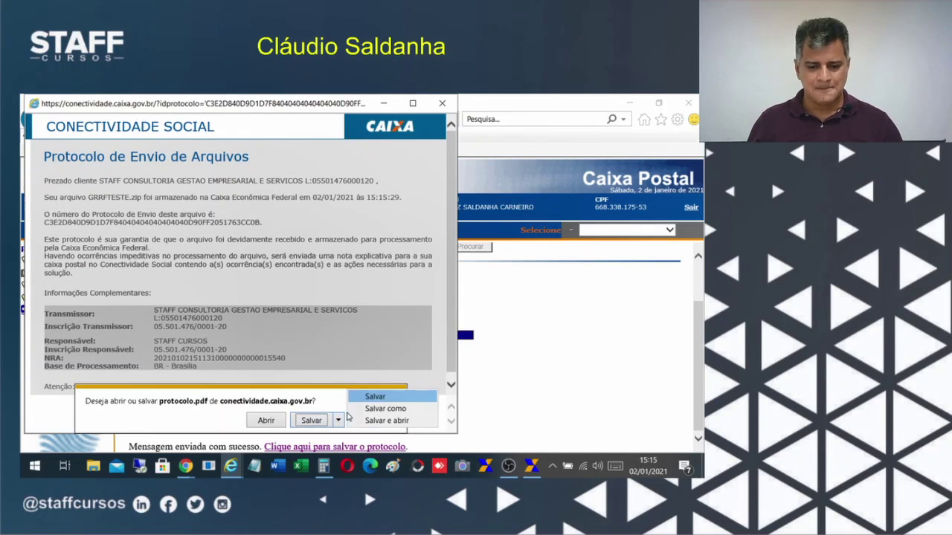
left_click(382, 408)
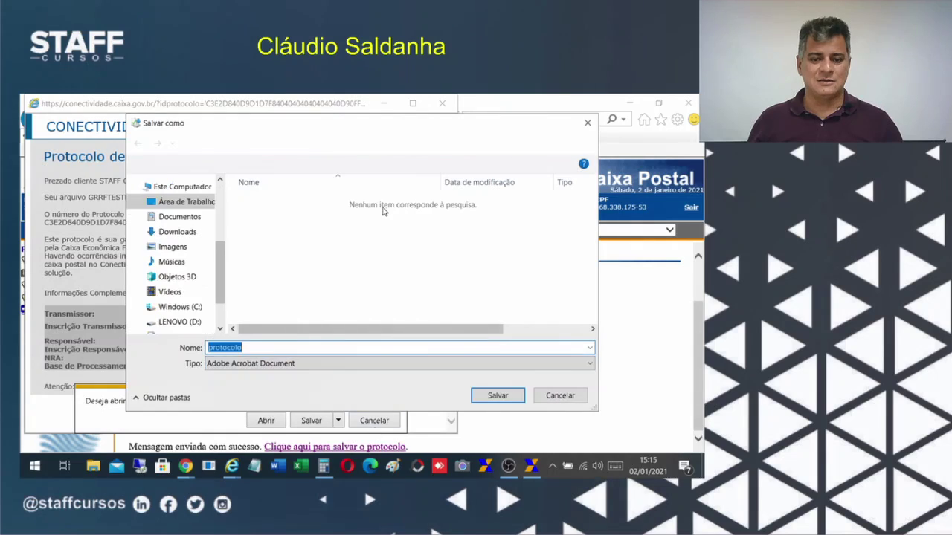
left_click(498, 396)
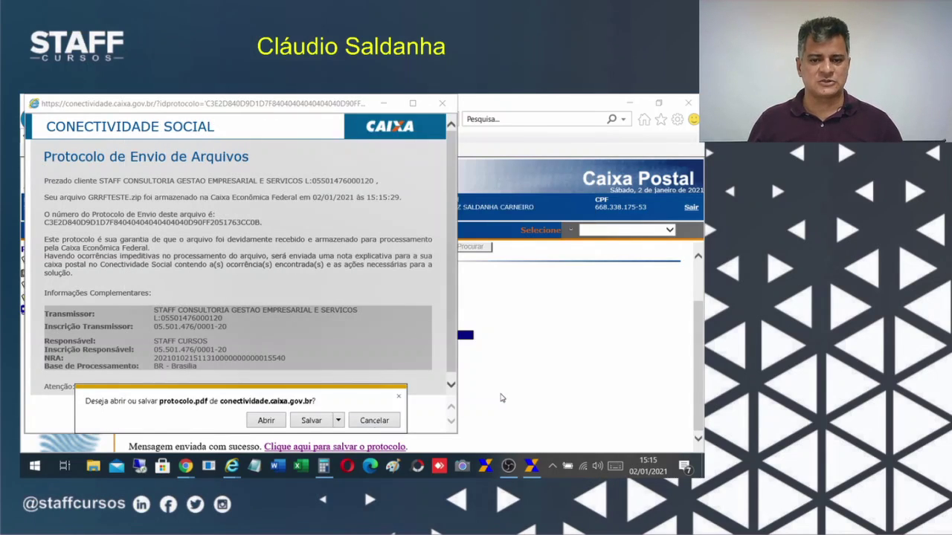
left_click(442, 104)
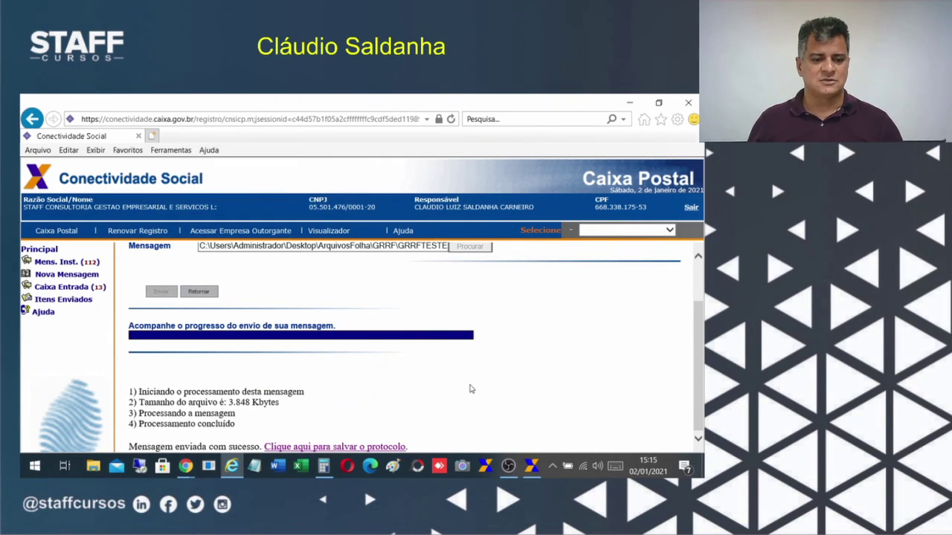
scroll(487, 405, "up", 1)
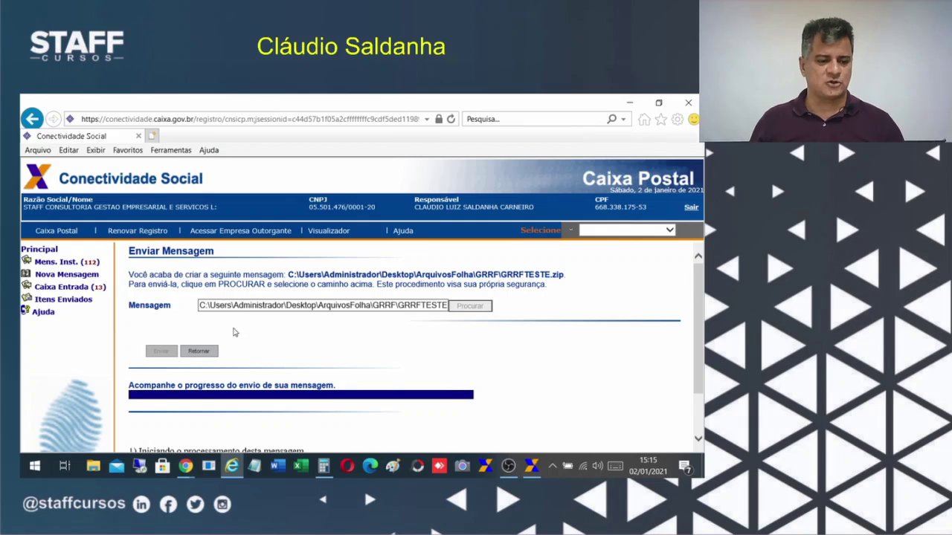
Open Itens Enviados and select the GRRFTESTE entry sent 02/01/2021 at 15:15.
left_click(71, 285)
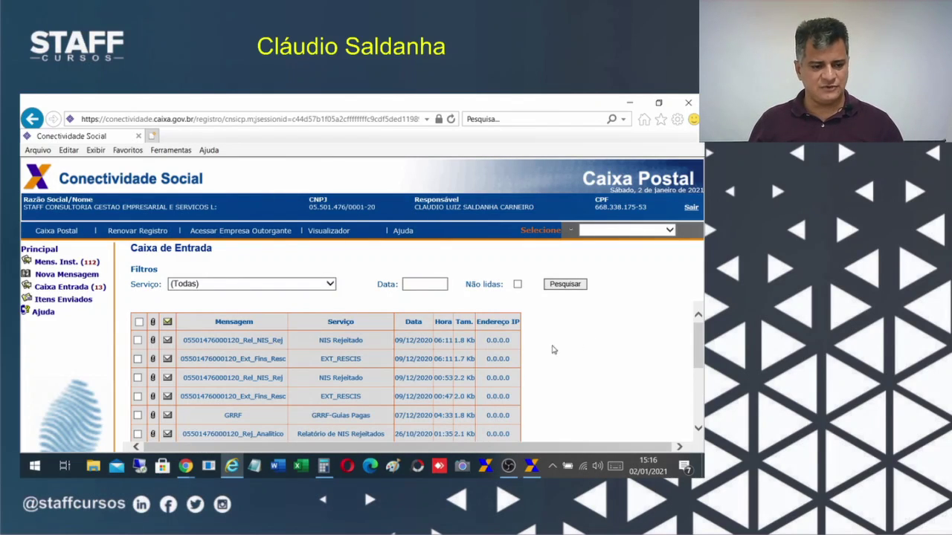
left_click(45, 301)
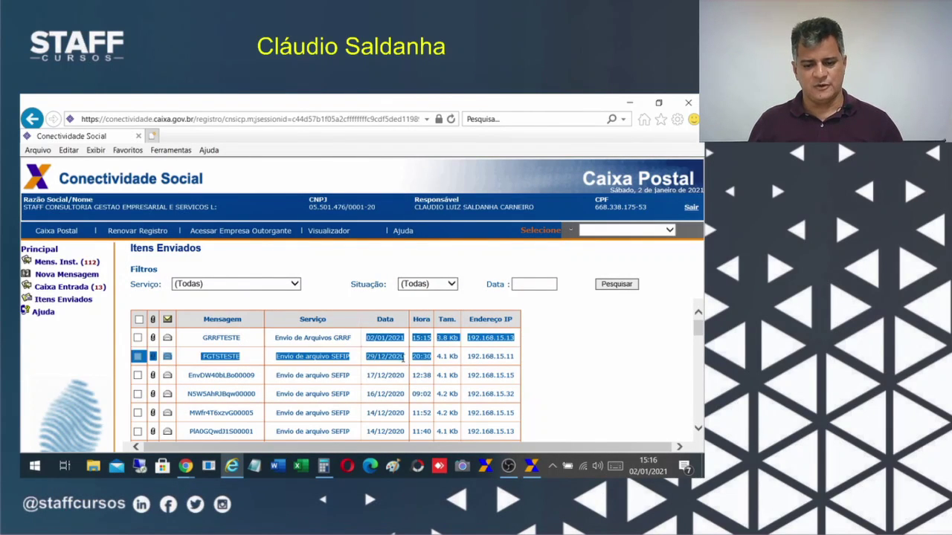
double_click(208, 358)
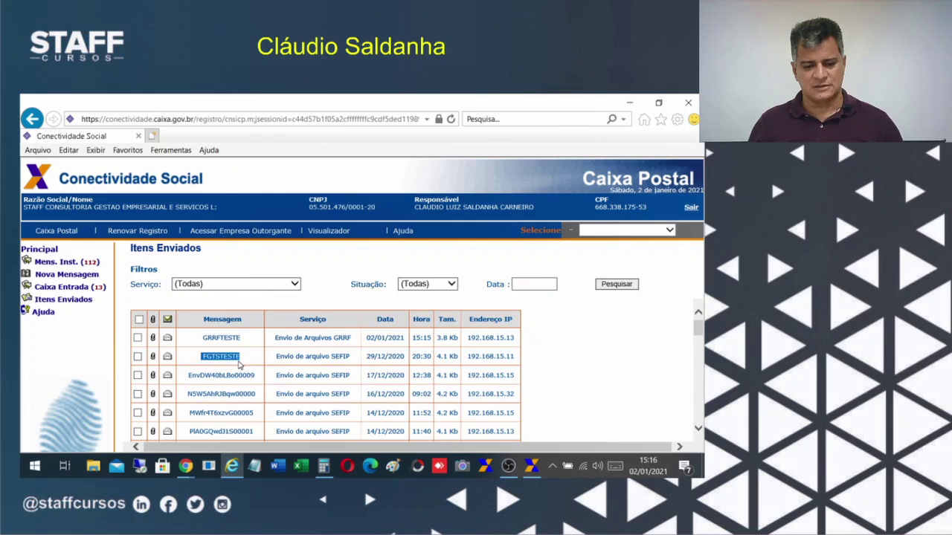
scroll(268, 366, "down", 1)
scroll(152, 341, "up", 1)
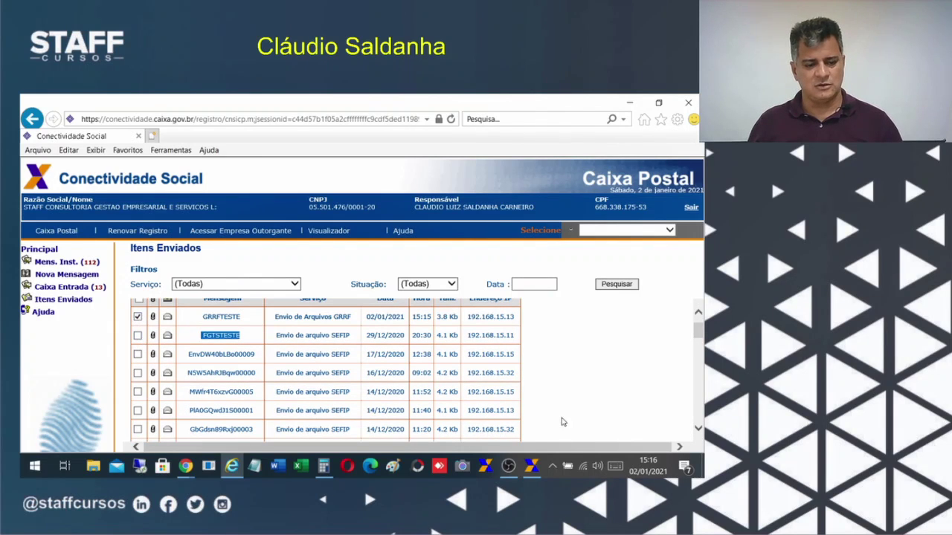
scroll(599, 390, "down", 5)
scroll(602, 400, "down", 10)
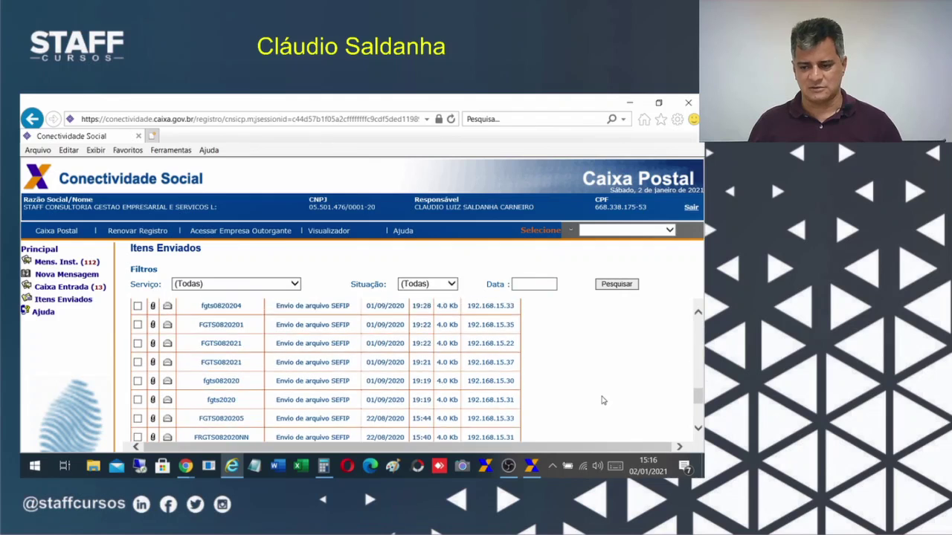
View the GRRFTESTE submission protocol, close it, and minimize Conectividade Social.
left_click(497, 437)
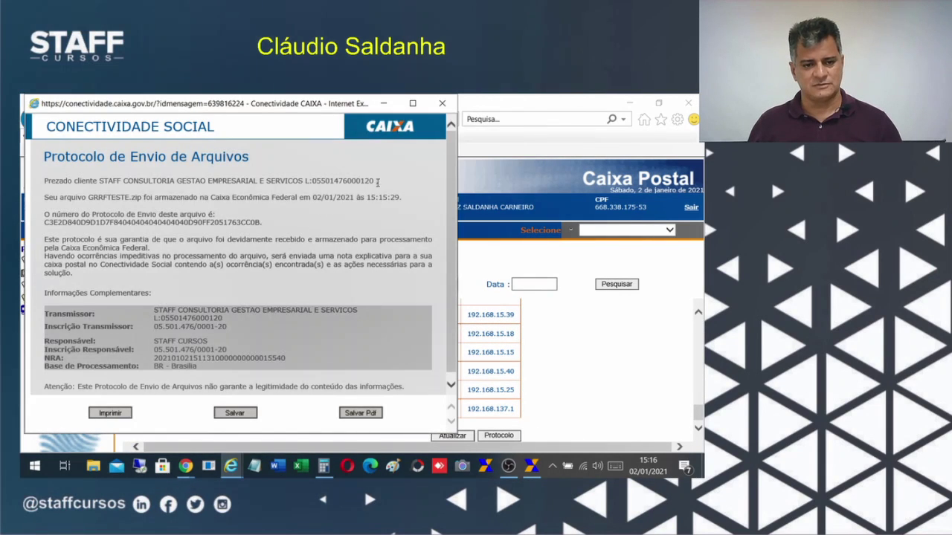
left_click(441, 103)
scroll(554, 401, "up", 3)
scroll(554, 402, "up", 8)
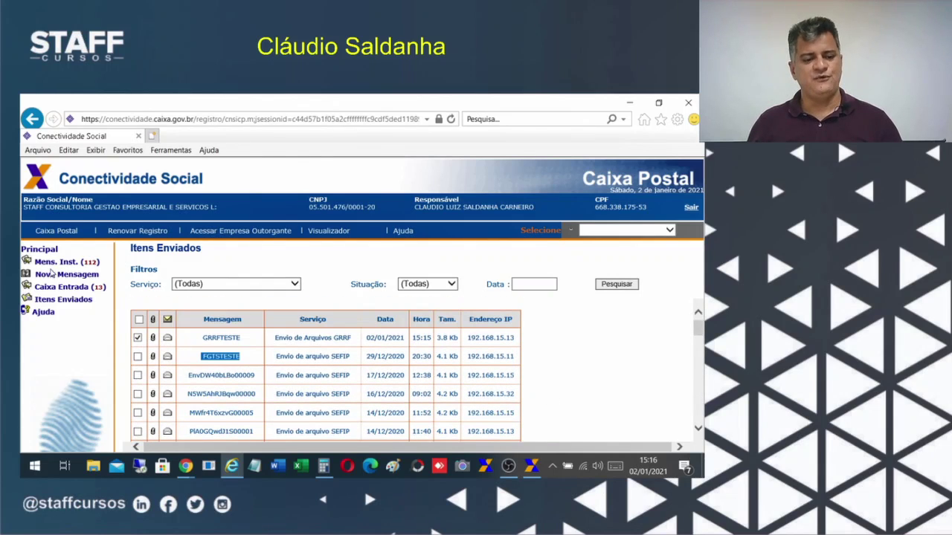
scroll(398, 388, "down", 5)
scroll(397, 388, "down", 3)
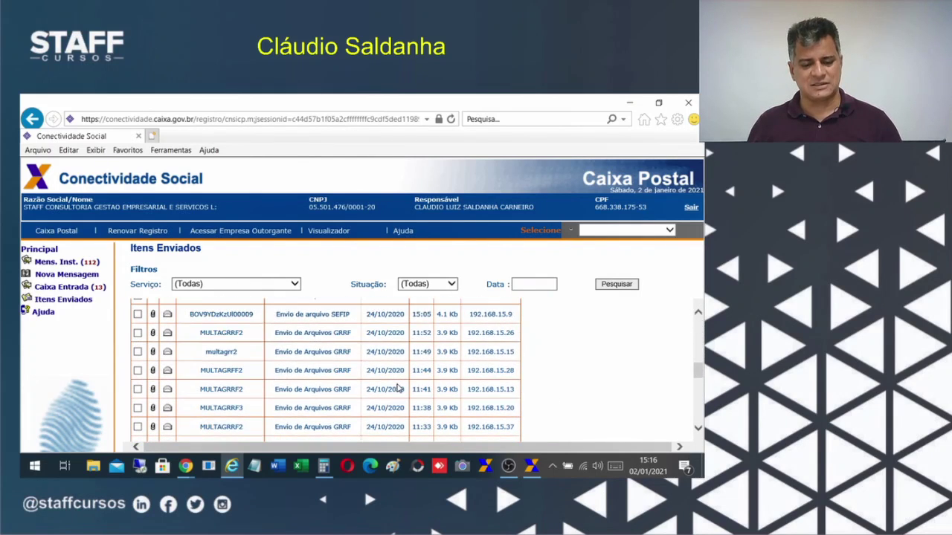
scroll(398, 388, "down", 6)
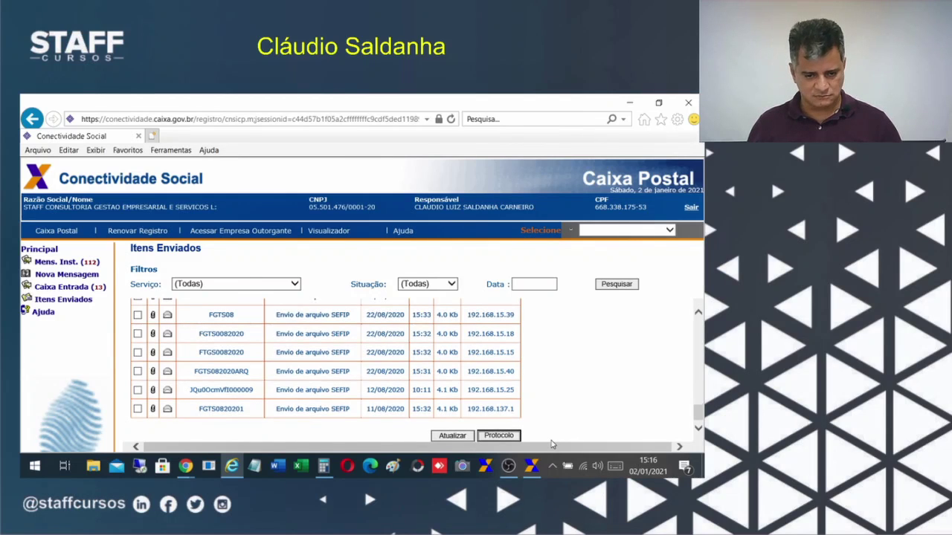
scroll(554, 372, "up", 7)
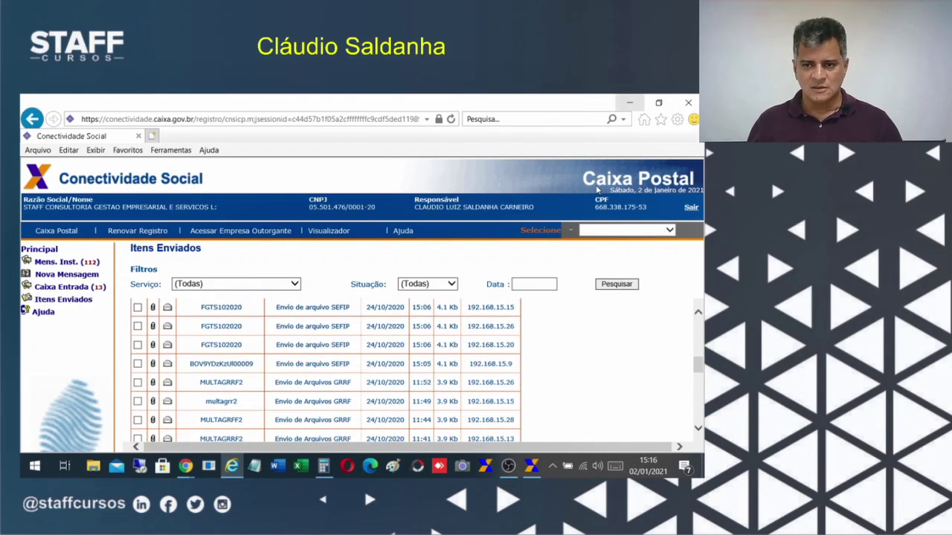
scroll(416, 383, "up", 5)
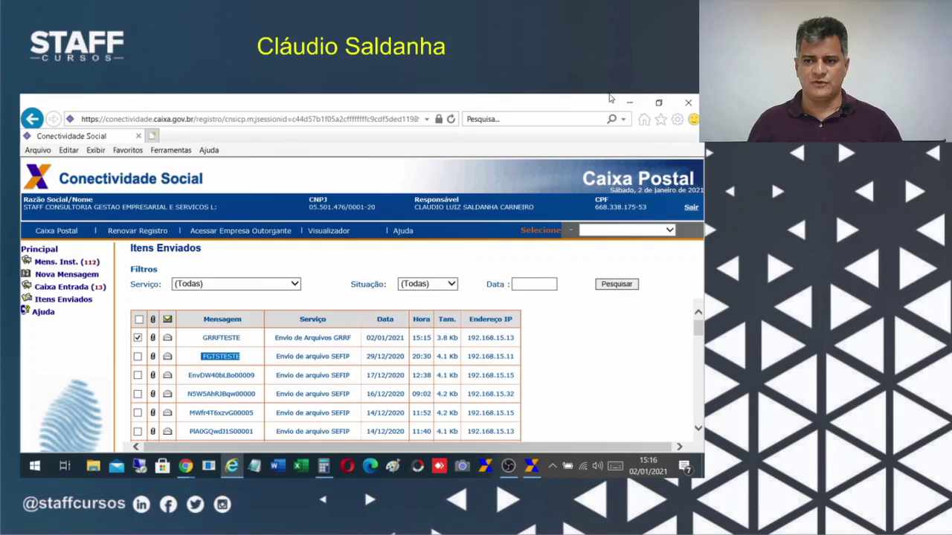
left_click(629, 102)
Minimize Conectividade Social, the FolhaWeb browser and the Calculator, then glance at Alt+Tab.
left_click(532, 467)
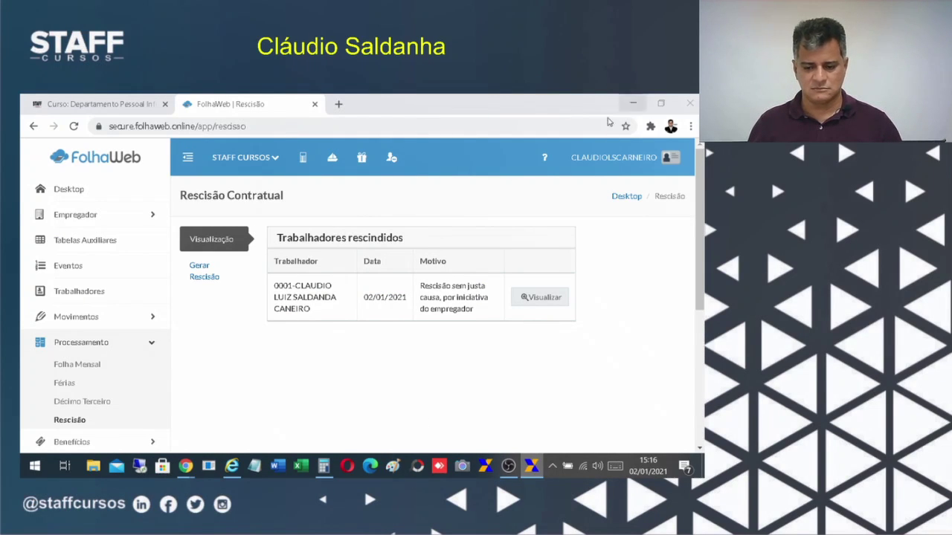
left_click(629, 104)
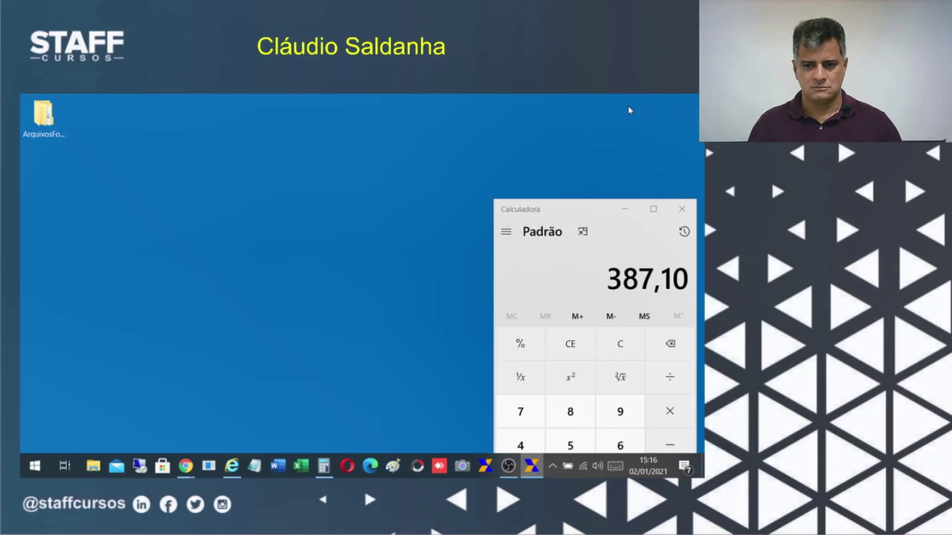
left_click(627, 211)
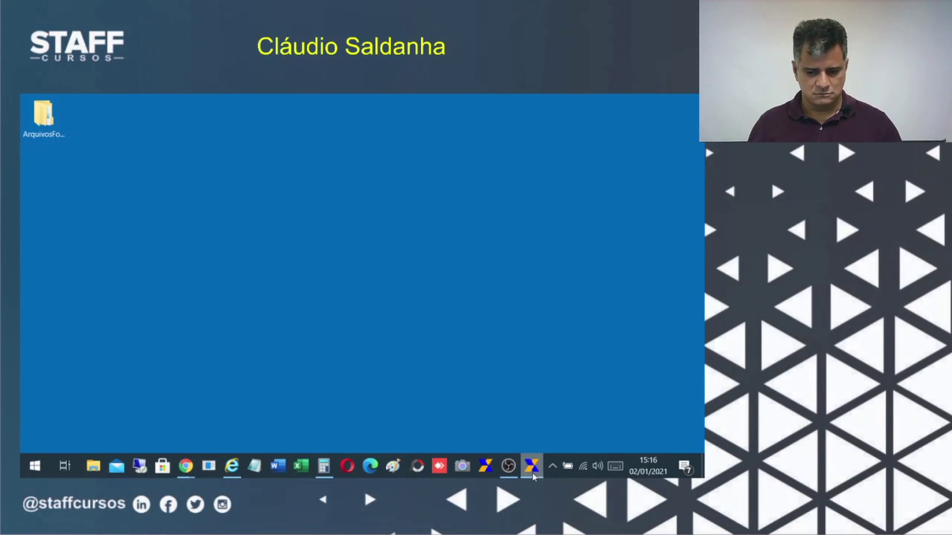
key("alt+Tab")
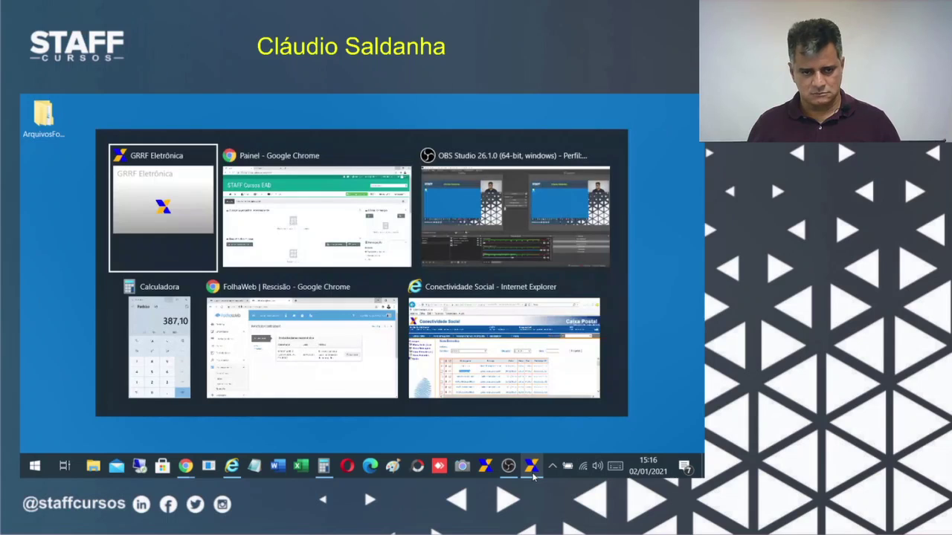
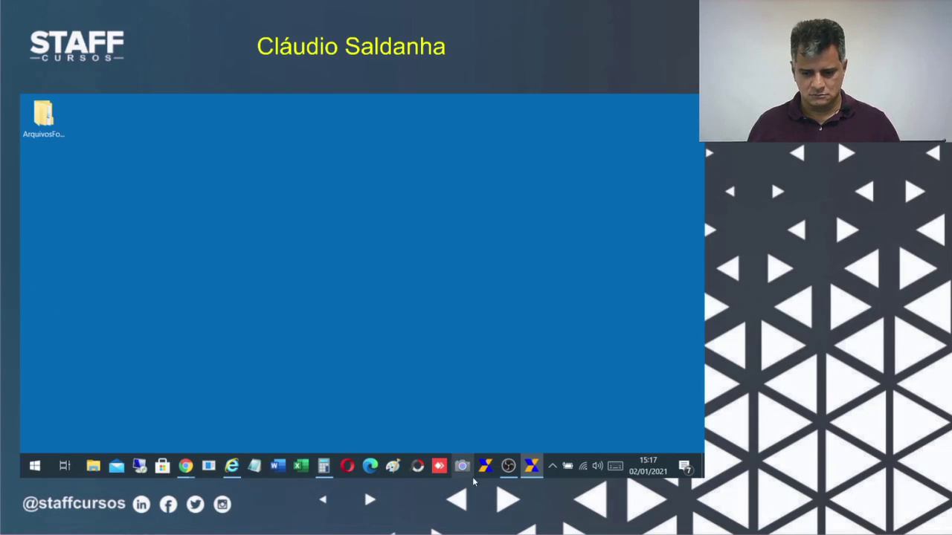
Launch GRRF Eletrônica from its taskbar jump list and dismiss the database-access error.
right_click(534, 474)
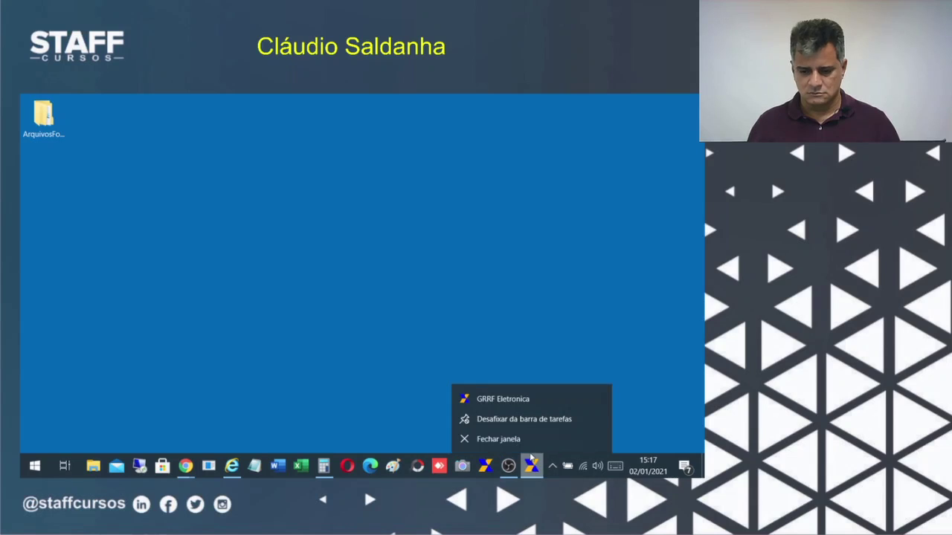
left_click(497, 400)
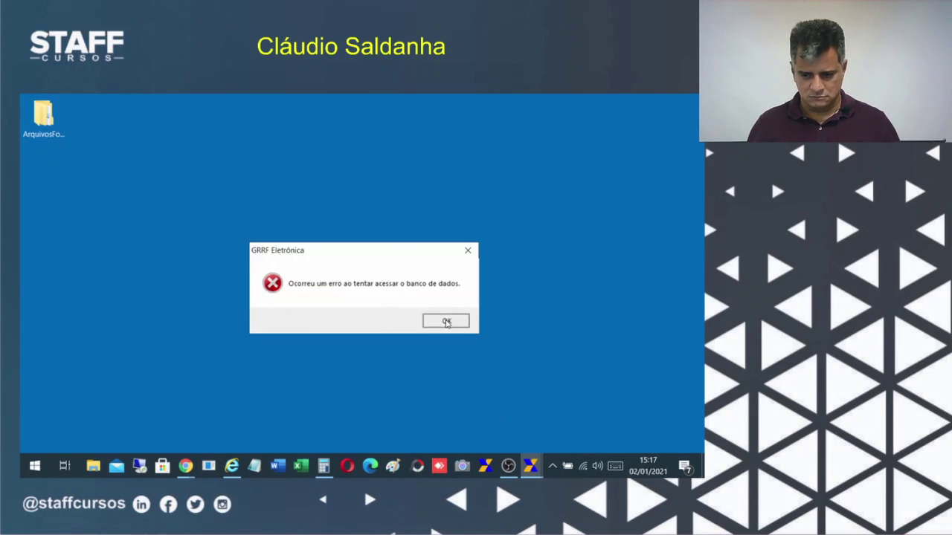
left_click(446, 320)
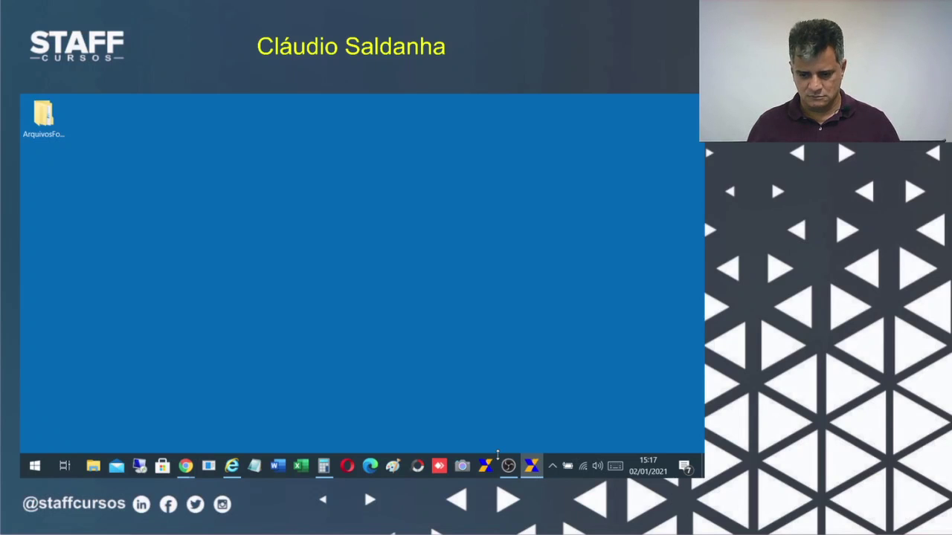
Open display settings, minimize the Conectividade Social browser, and close the Calculator.
right_click(482, 415)
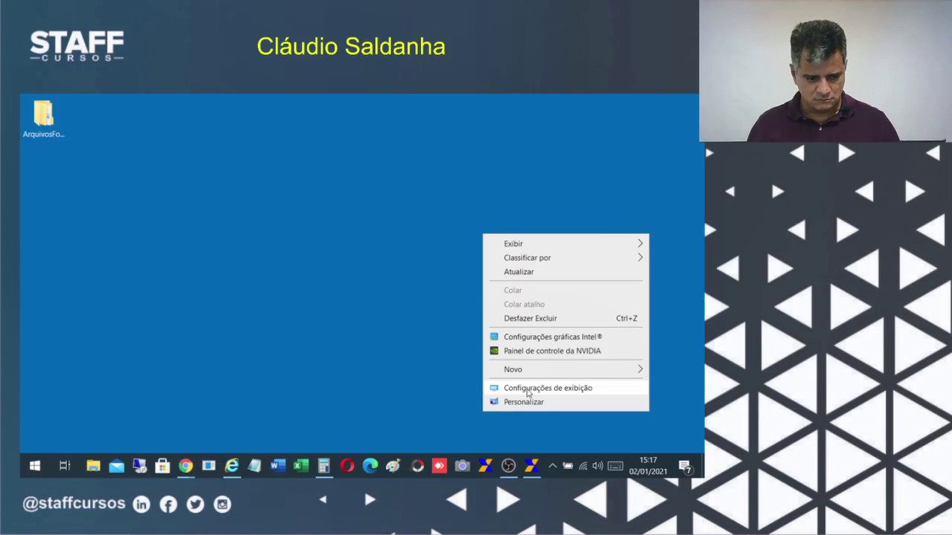
left_click(528, 389)
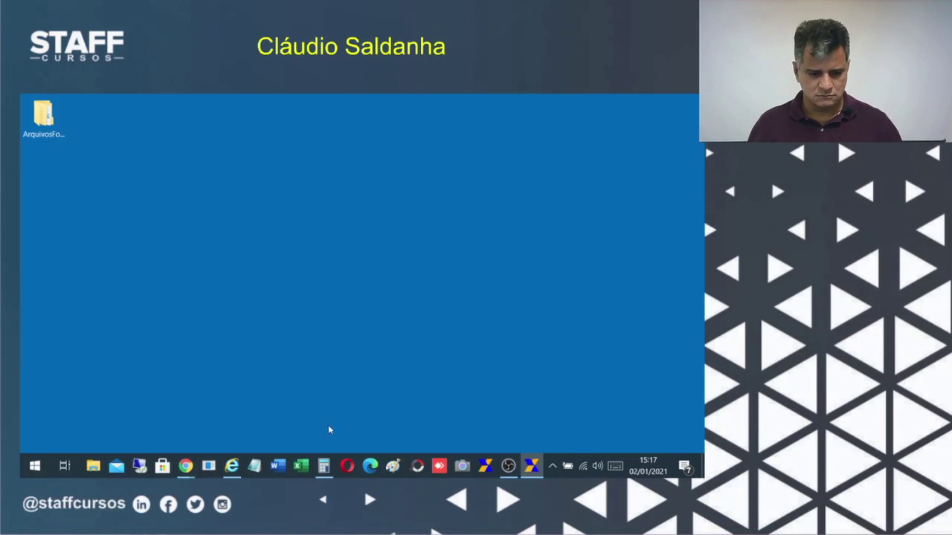
left_click(323, 465)
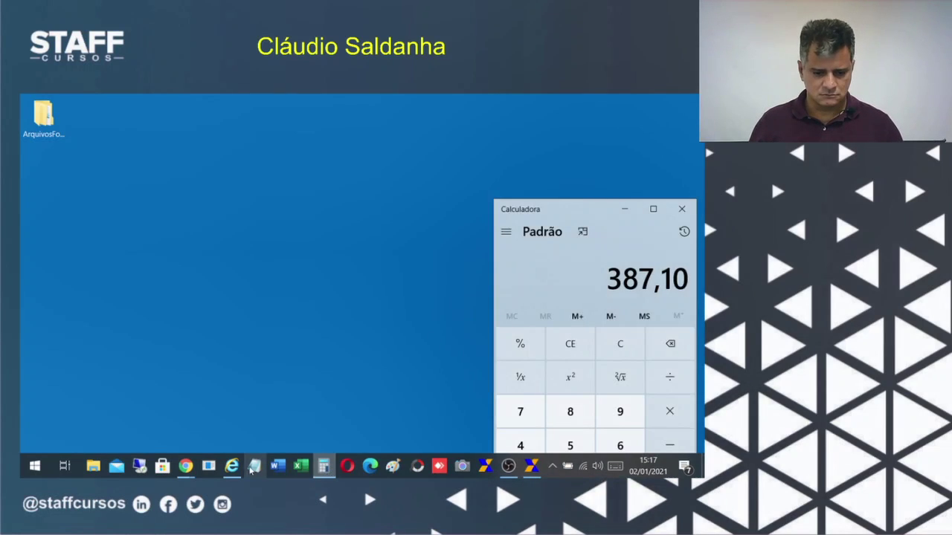
left_click(232, 465)
mouse_move(191, 476)
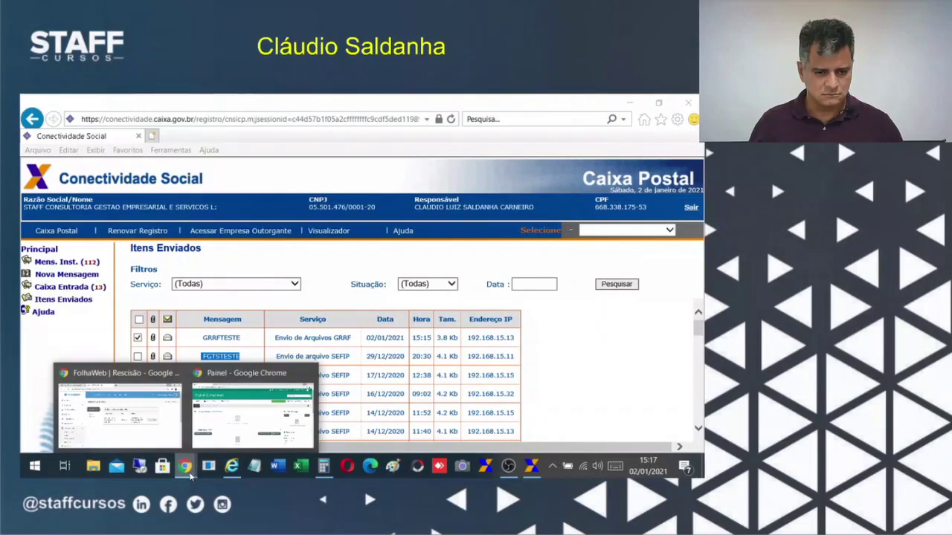
left_click(628, 103)
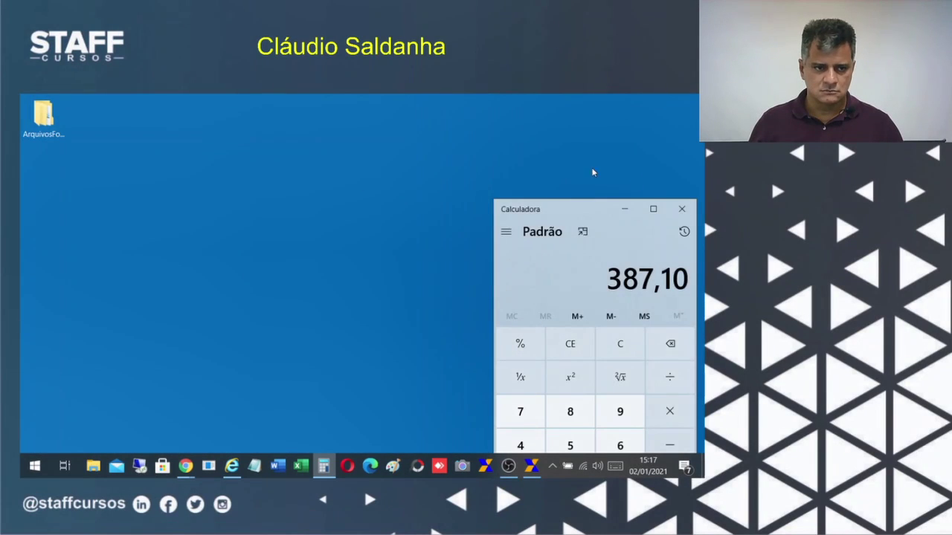
left_click(682, 209)
Try twice to close GRRF Eletrônica from its jump list, then dismiss the desktop menu.
right_click(536, 468)
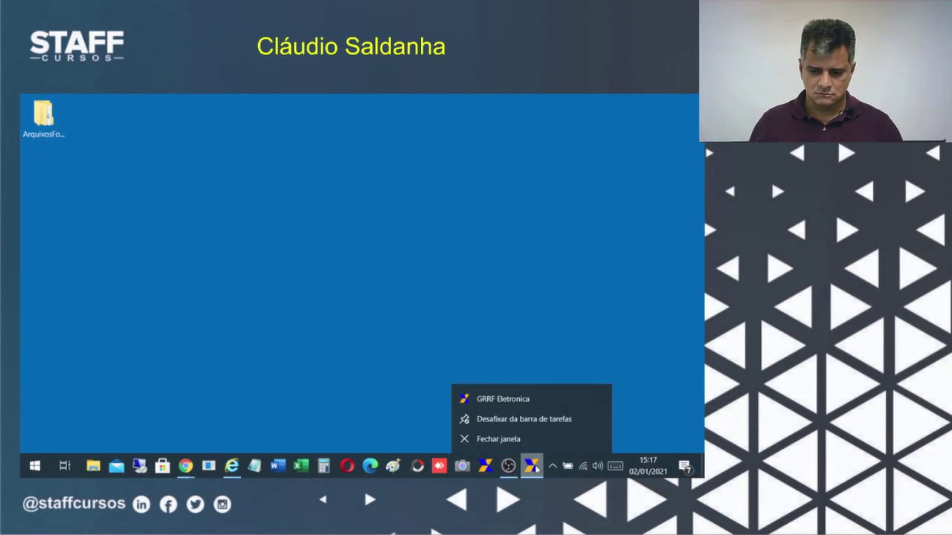
left_click(496, 439)
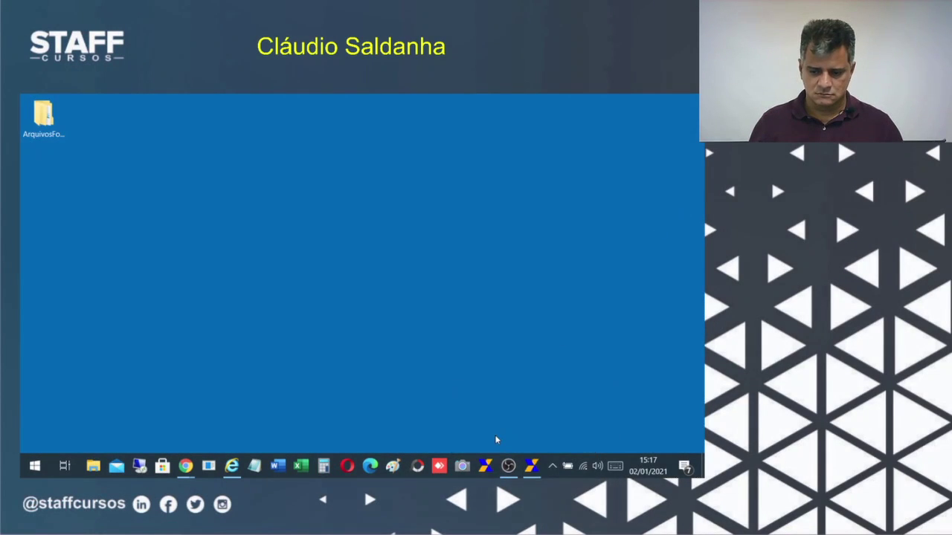
right_click(530, 468)
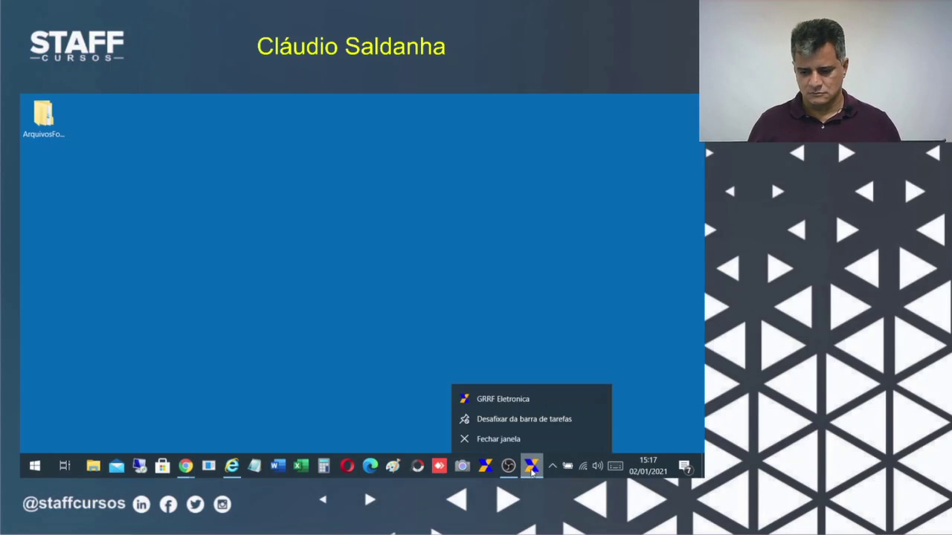
left_click(493, 439)
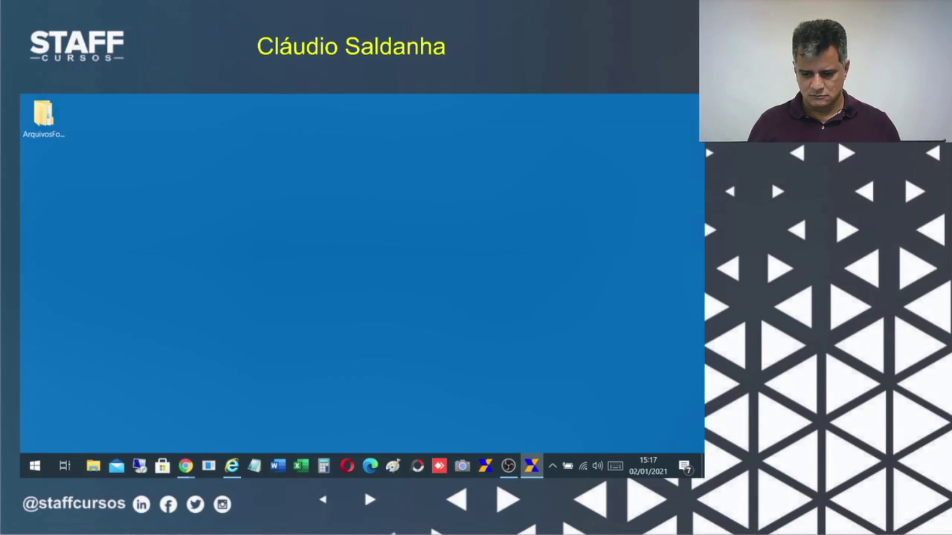
right_click(503, 335)
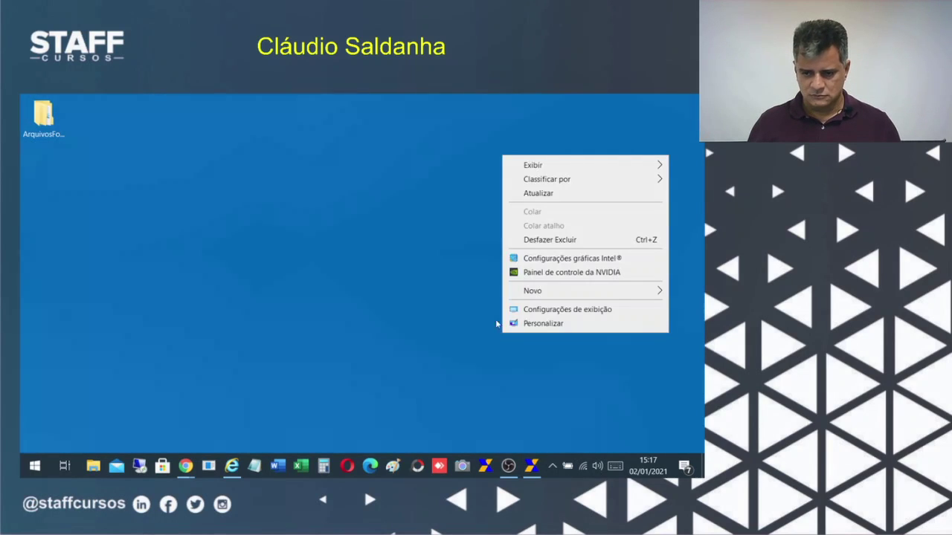
key("Escape")
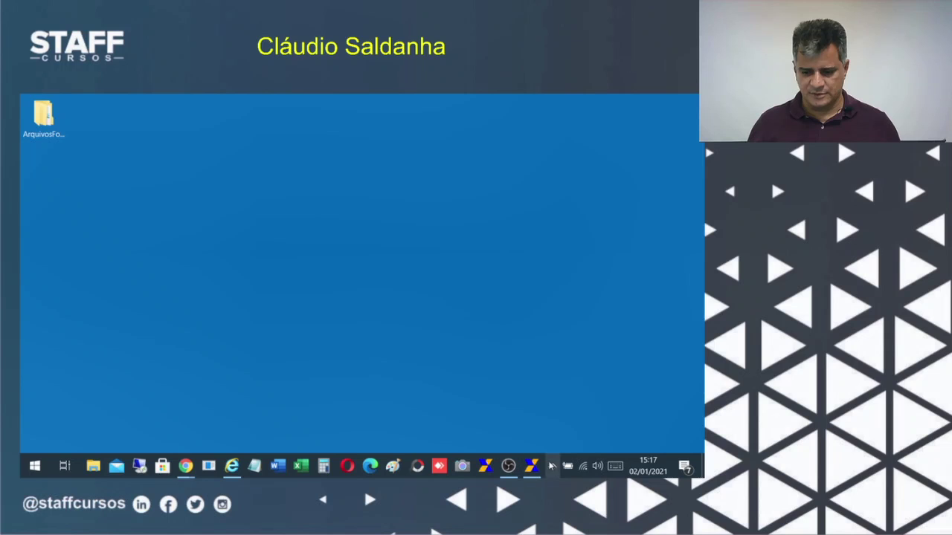
End the GRRF task in Task Manager, then retry closing its window from the jump list.
right_click(548, 463)
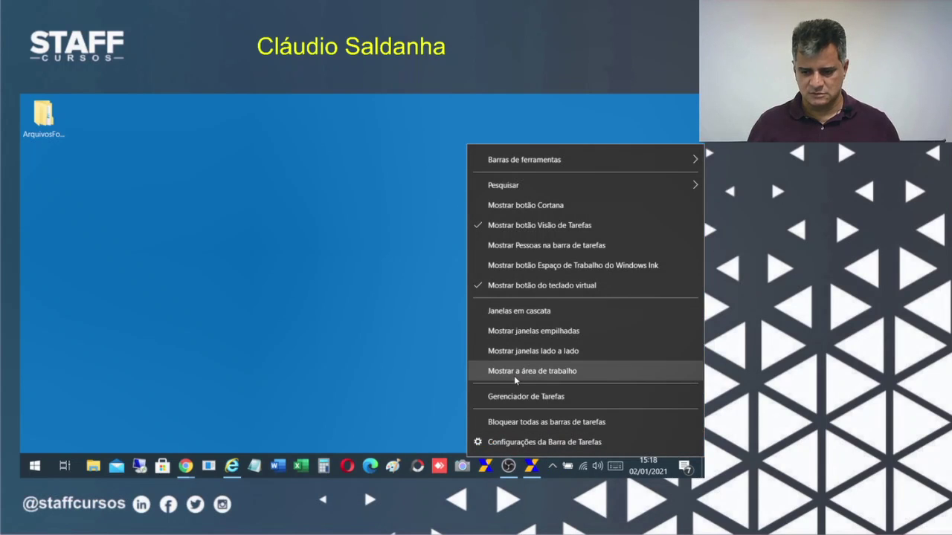
left_click(510, 396)
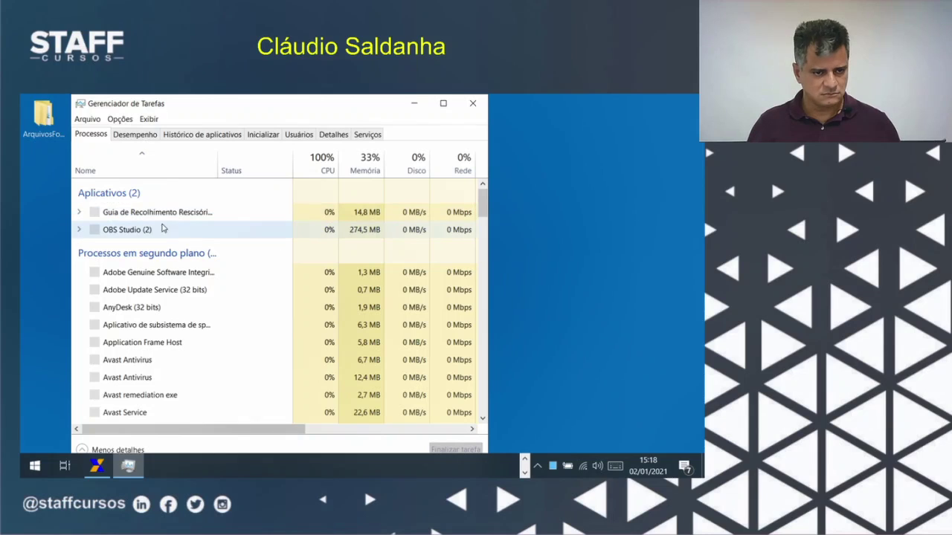
left_click(142, 216)
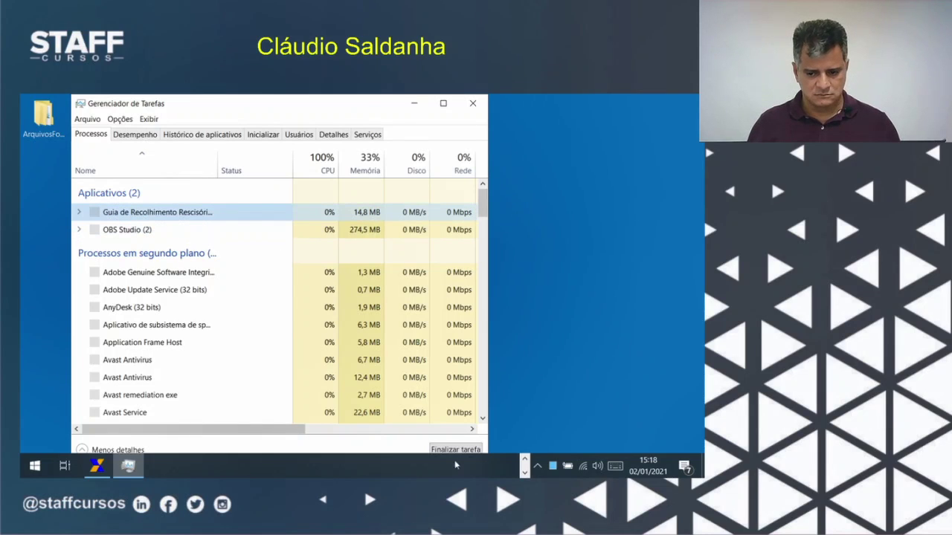
left_click(453, 449)
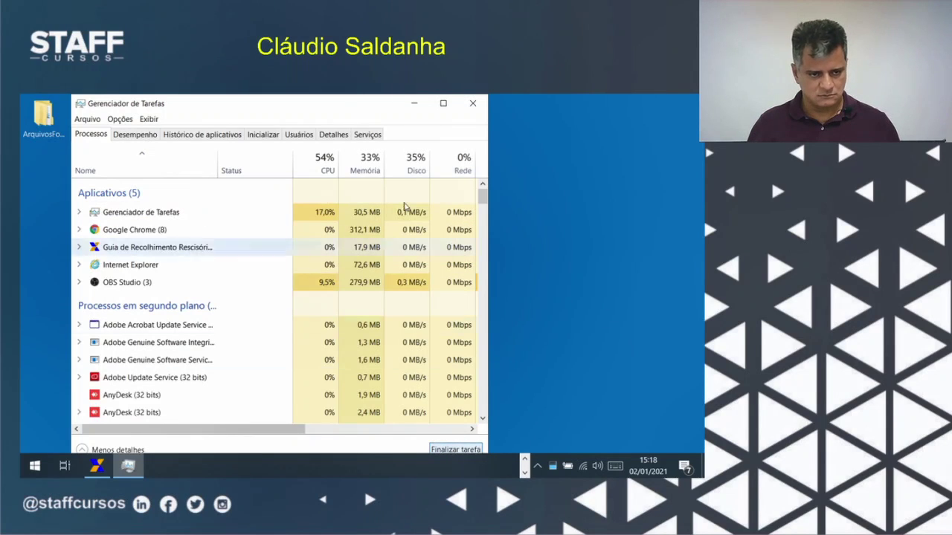
left_click(471, 106)
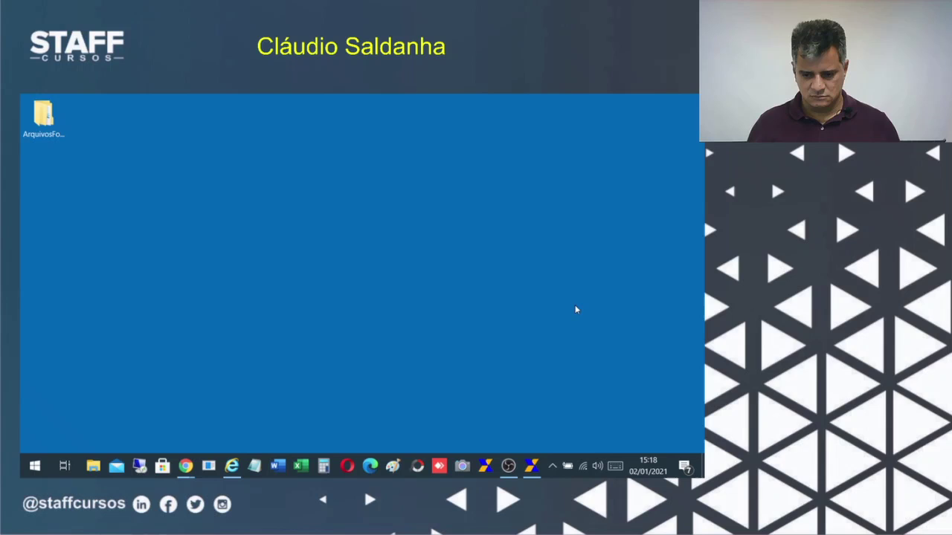
right_click(532, 470)
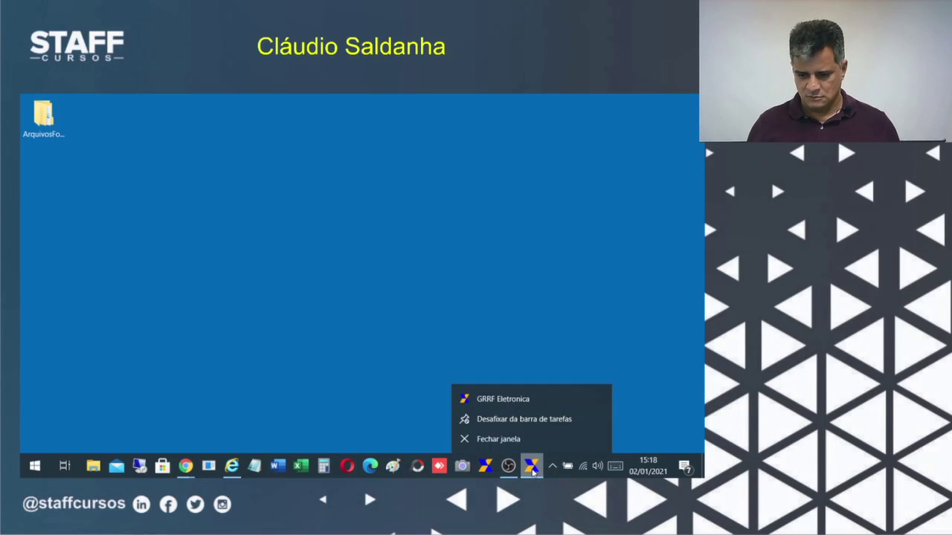
left_click(491, 440)
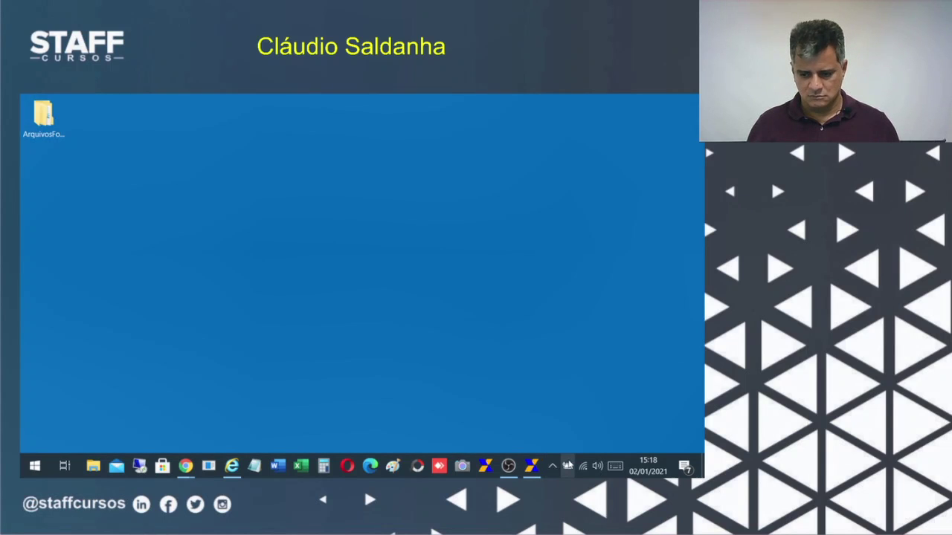
Reopen Task Manager and end the Guia de Recolhimento Rescisório process again.
right_click(543, 465)
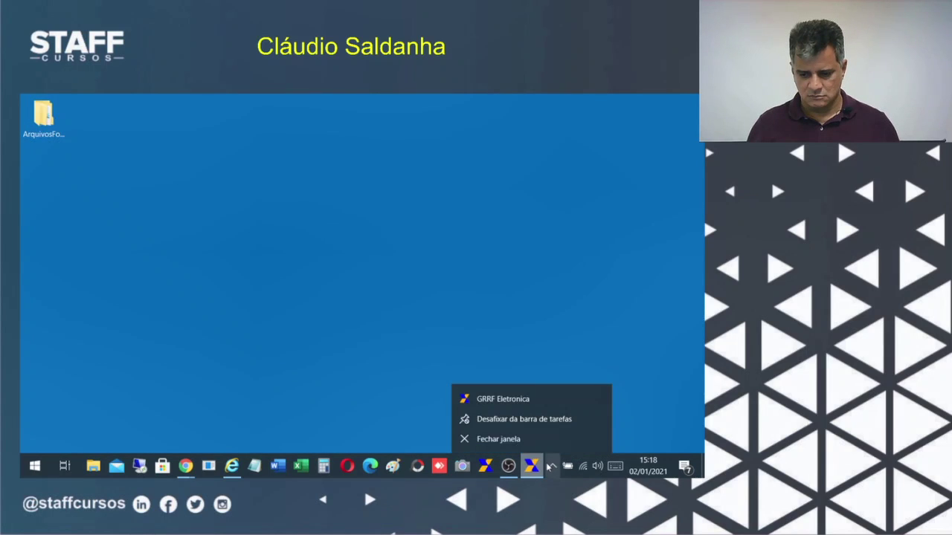
right_click(549, 466)
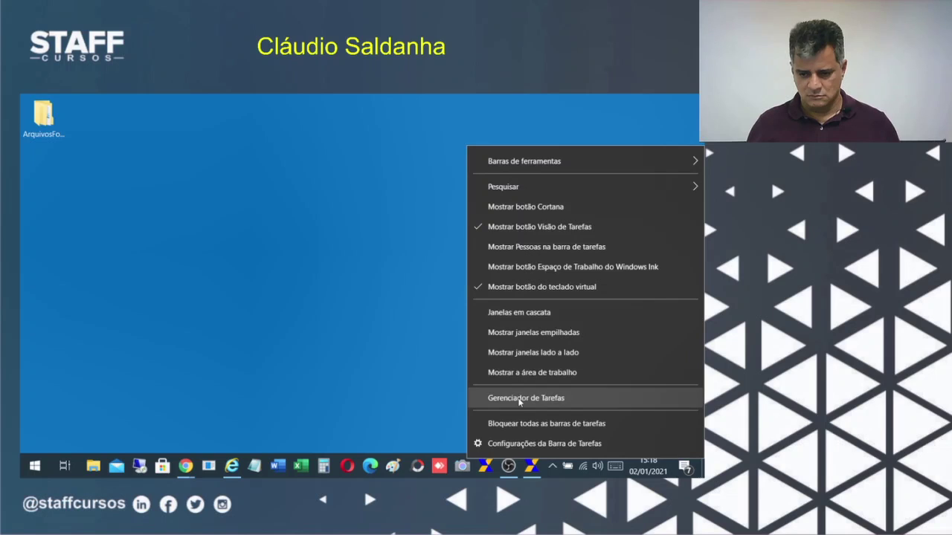
left_click(520, 401)
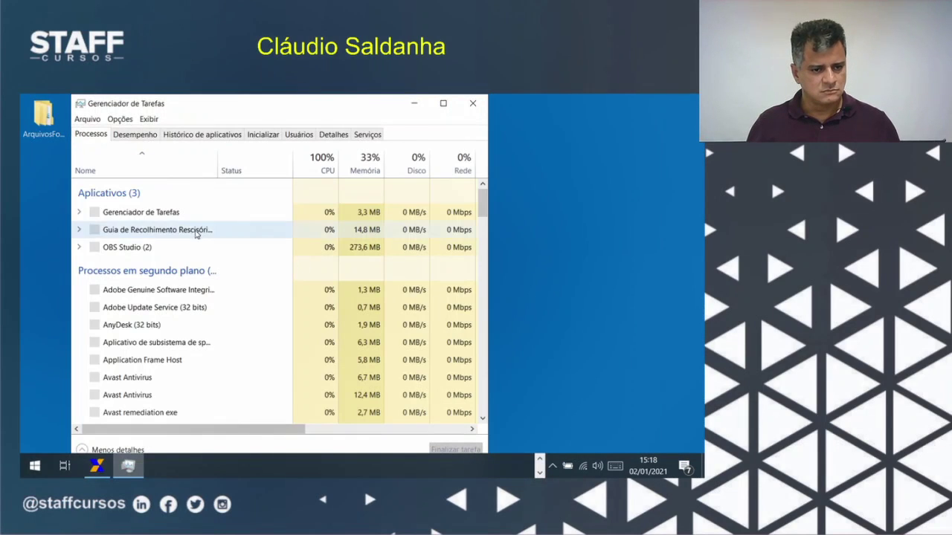
left_click(158, 233)
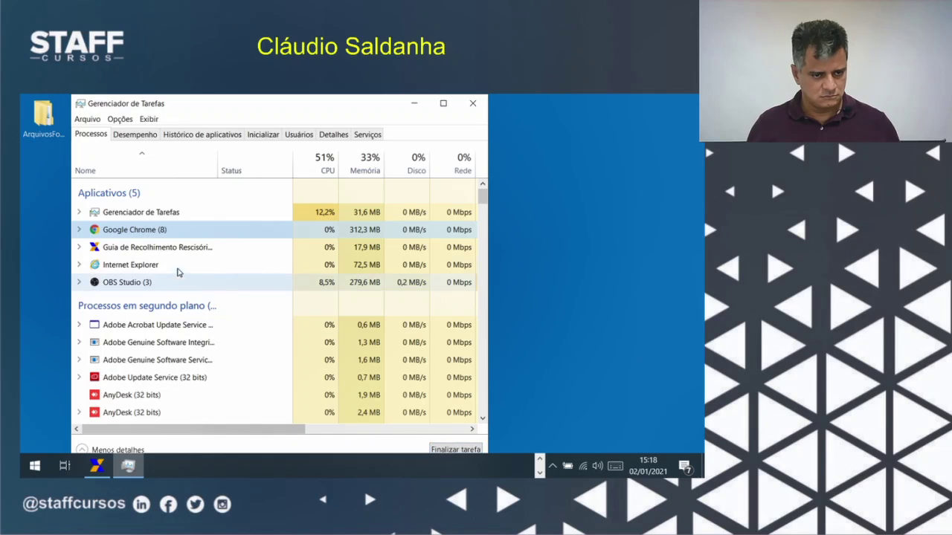
left_click(179, 247)
left_click(446, 450)
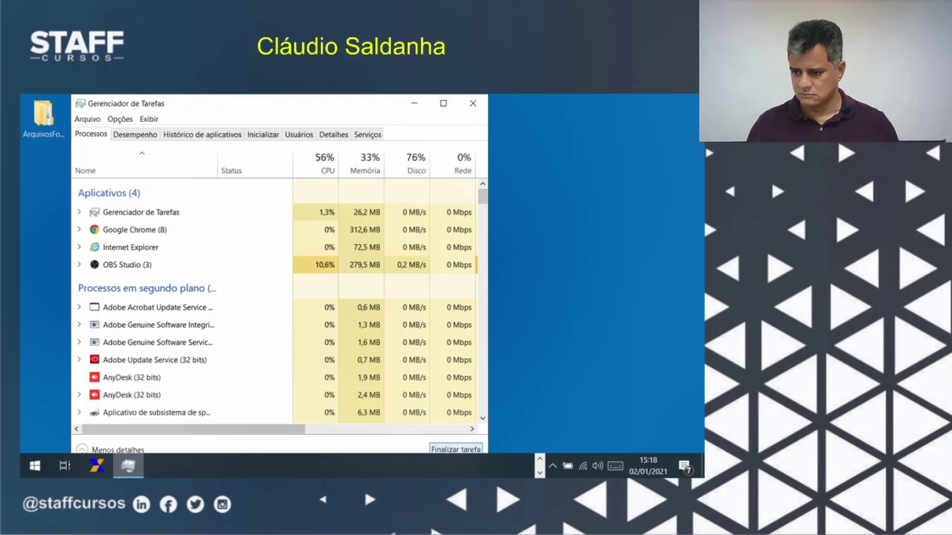
Relaunch GRRF Eletrônica, select the STAFF CURSOS company, and maximize the window.
left_click(472, 103)
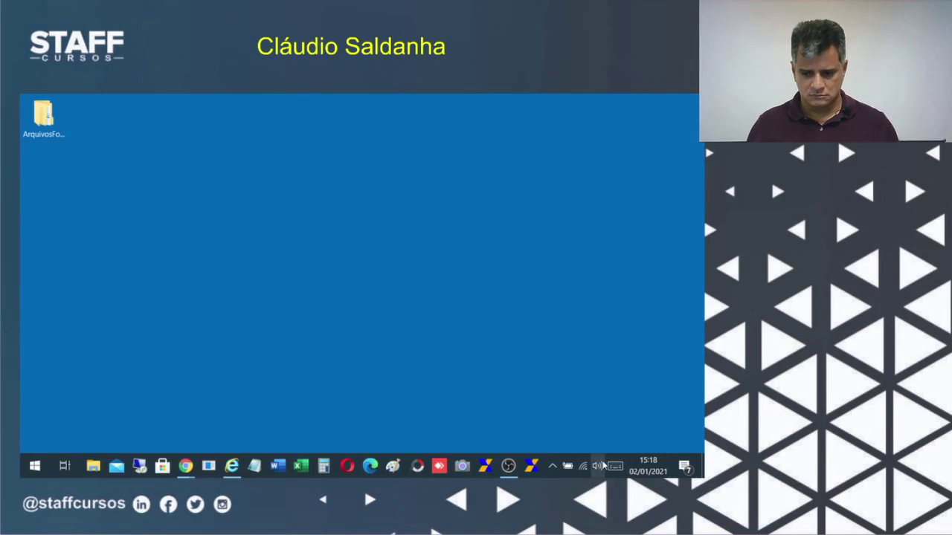
left_click(530, 466)
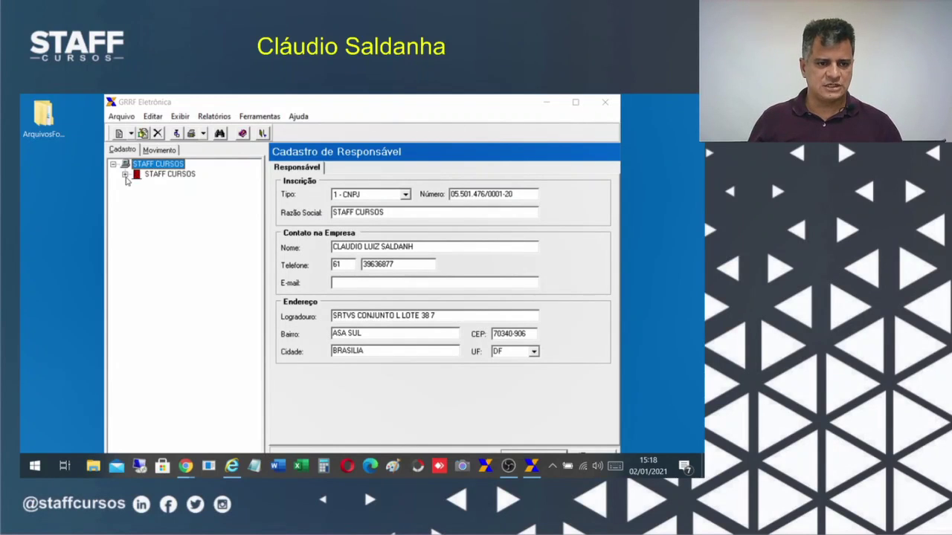
left_click(125, 174)
left_click(158, 175)
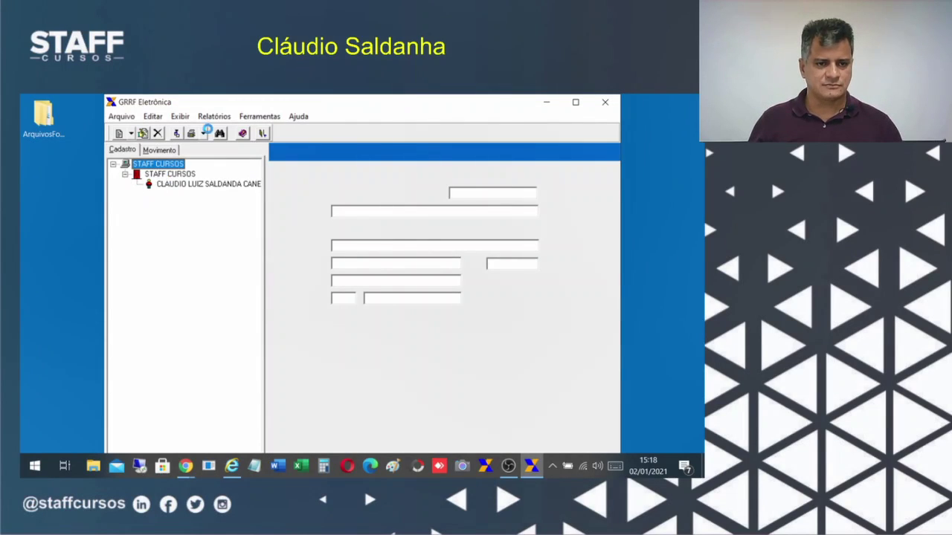
left_click(574, 104)
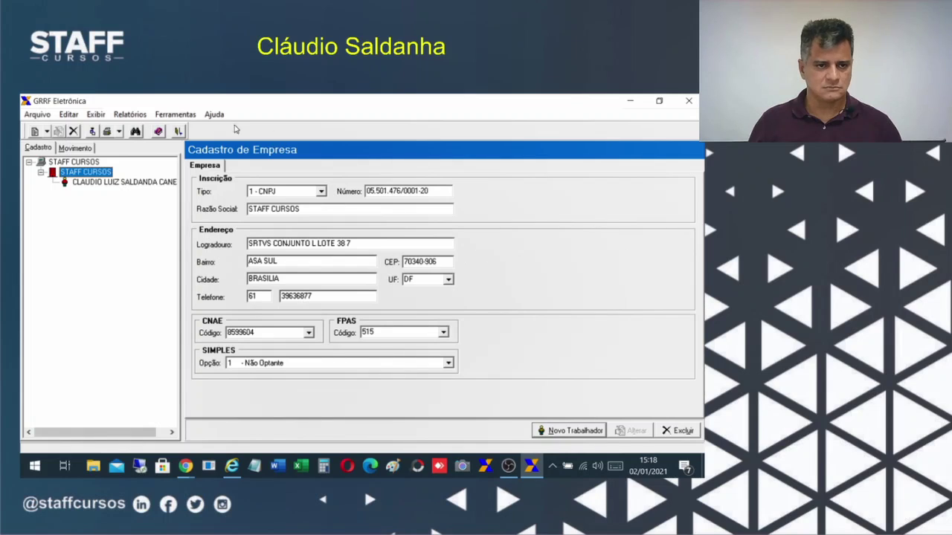
Start the Relatórios > Guias > Por Protocolo report and pick the protocolo file.
left_click(130, 115)
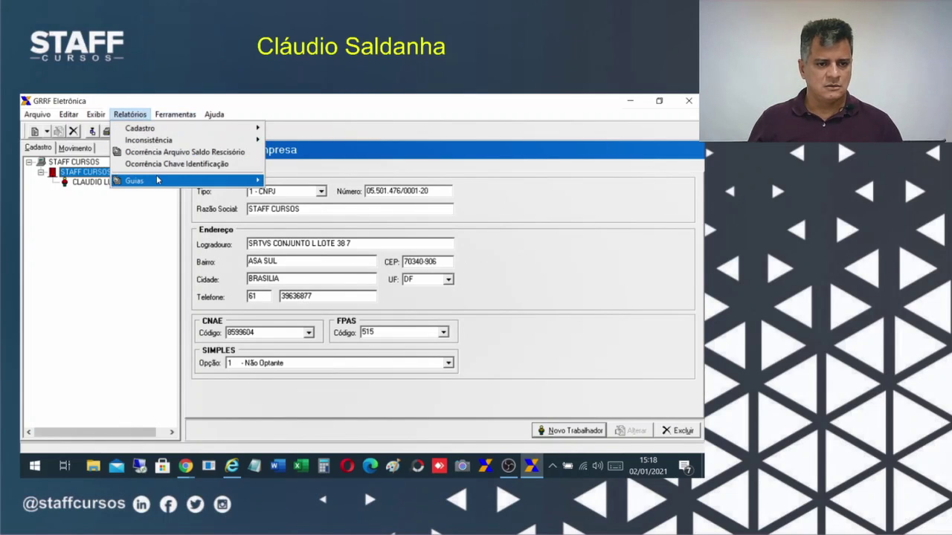
mouse_move(156, 180)
left_click(304, 196)
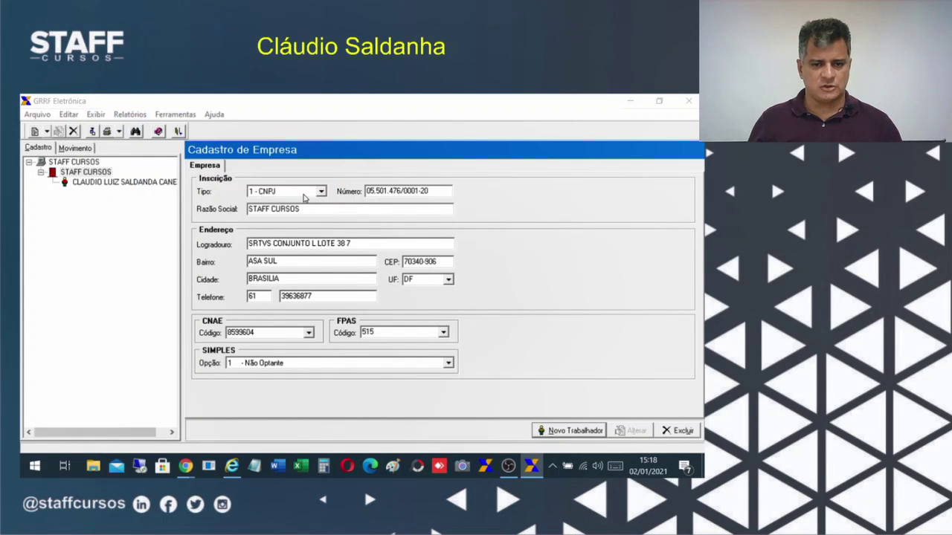
left_click(187, 223)
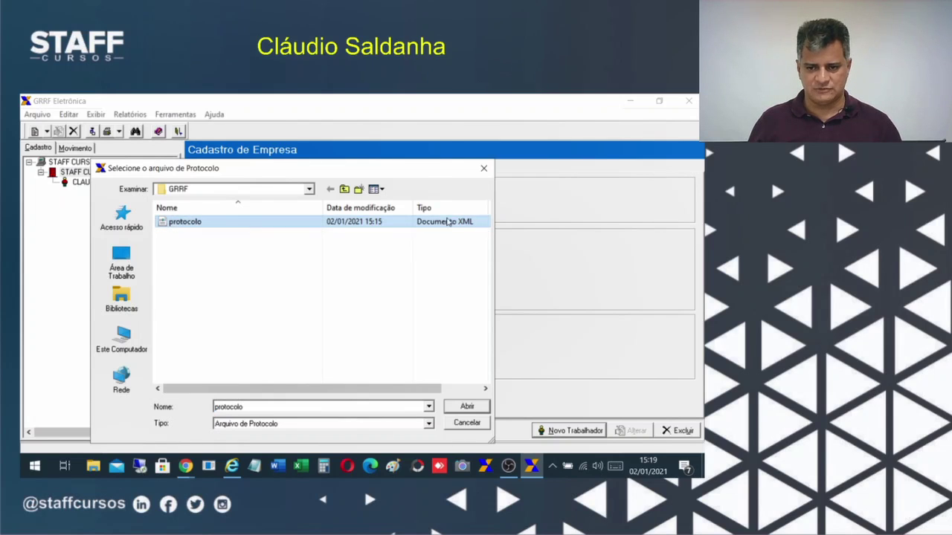
Import the protocol file and review the validated 3.297,74 company guide preview.
left_click(451, 409)
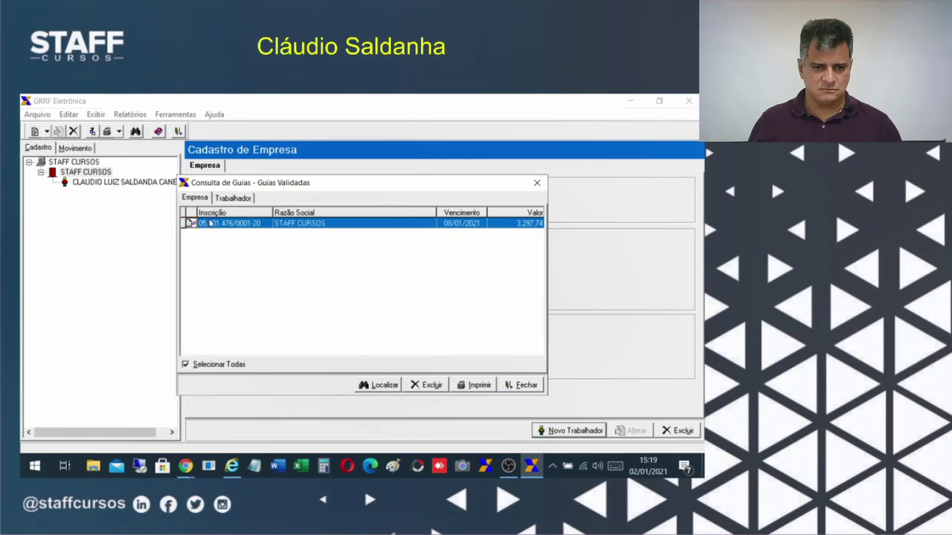
left_click(474, 387)
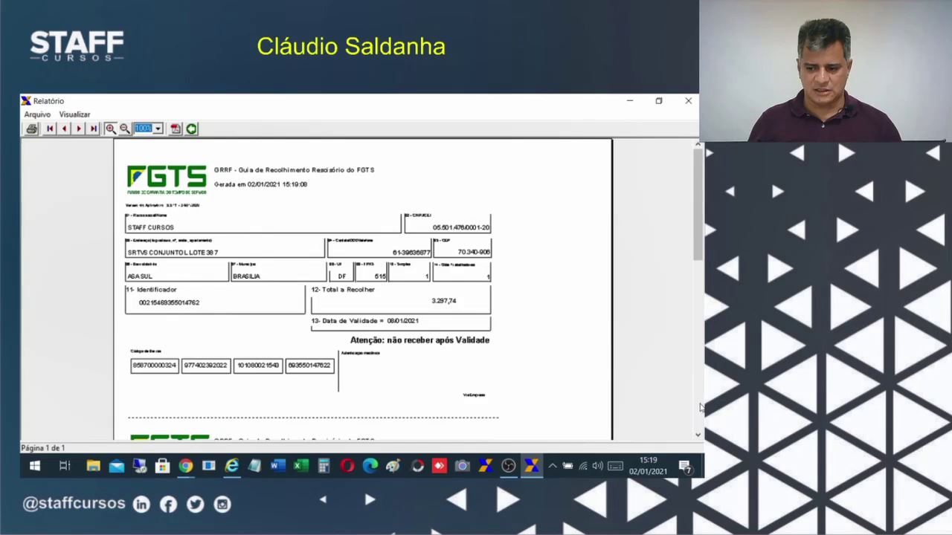
scroll(697, 403, "down", 4)
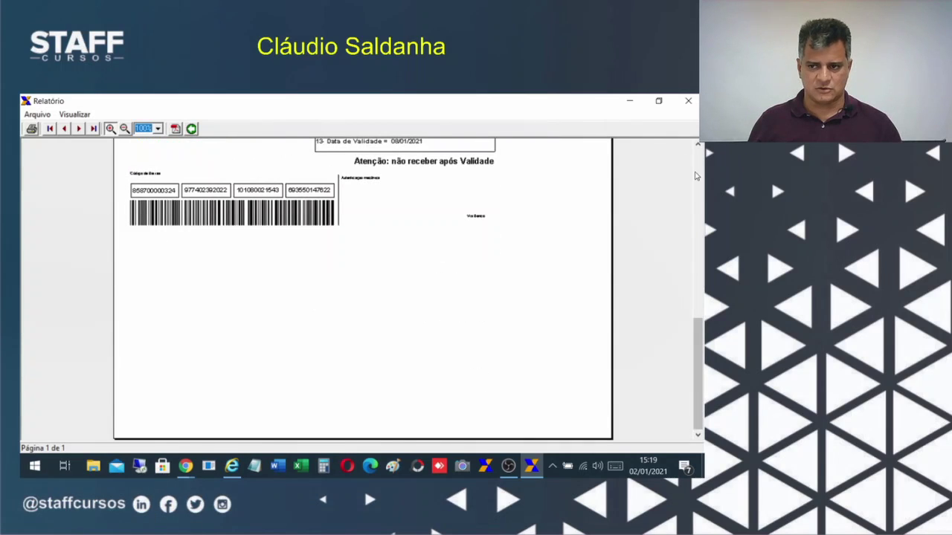
scroll(698, 177, "up", 4)
left_click(688, 101)
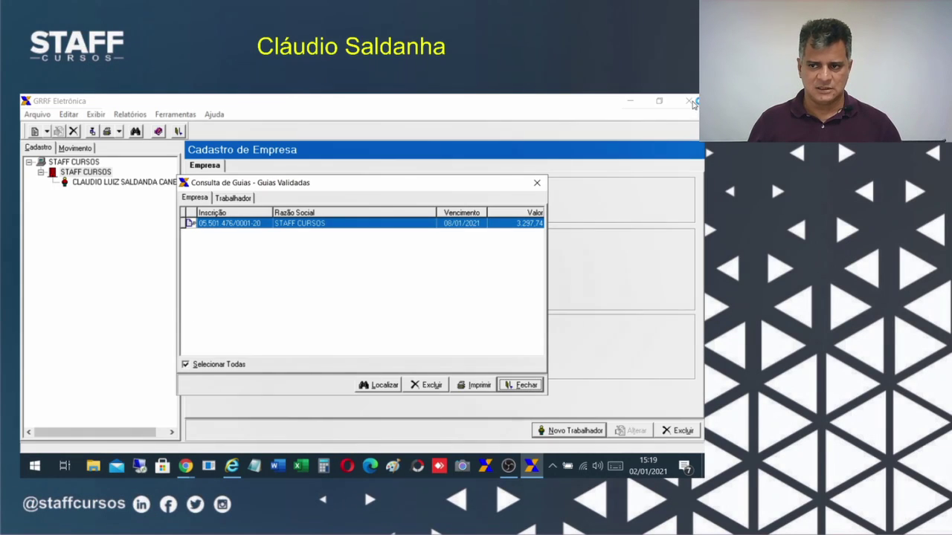
Print and review the worker's FGTS rescission report from the Trabalhador tab.
left_click(231, 198)
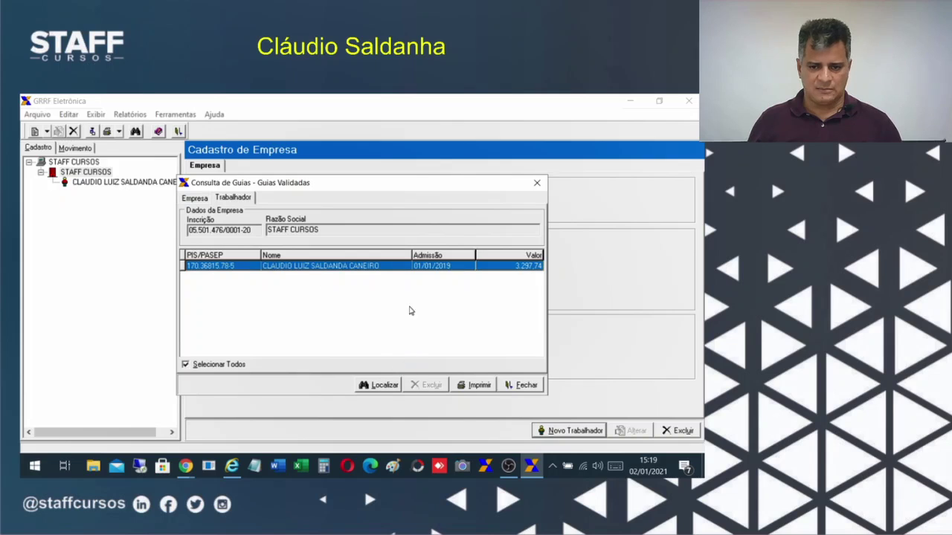
left_click(487, 385)
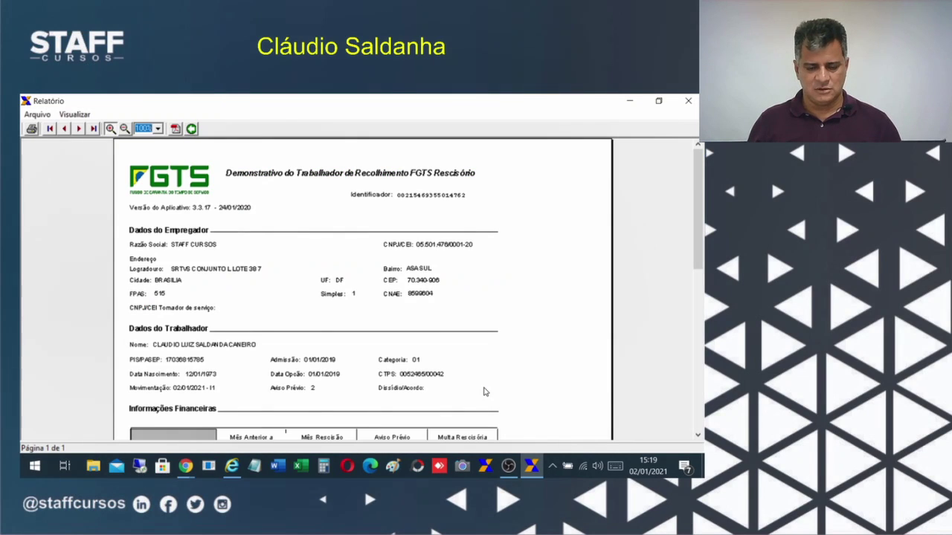
scroll(692, 420, "down", 10)
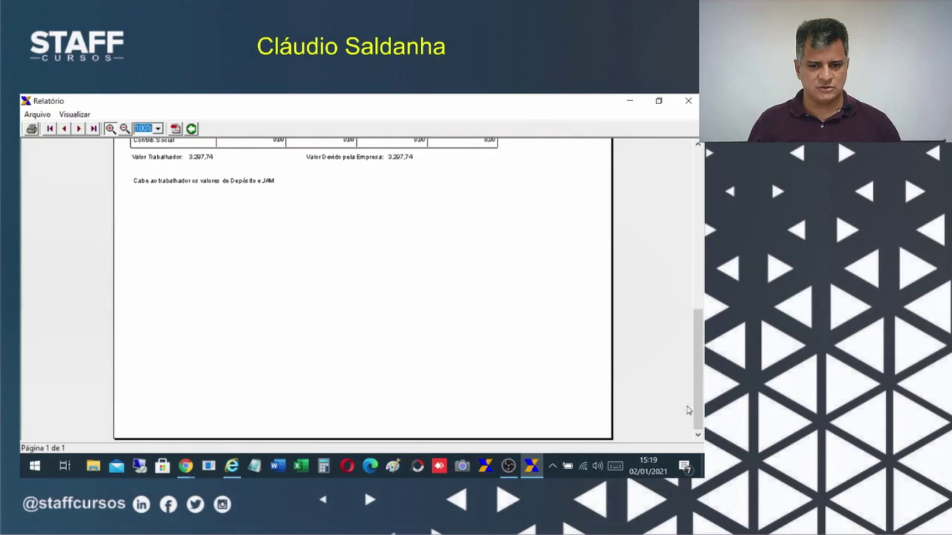
scroll(683, 297, "up", 5)
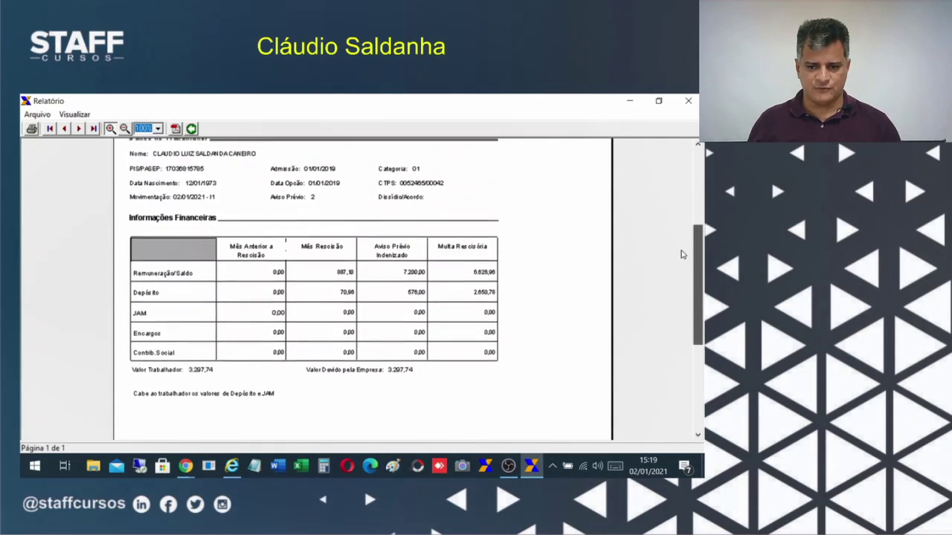
scroll(678, 248, "up", 3)
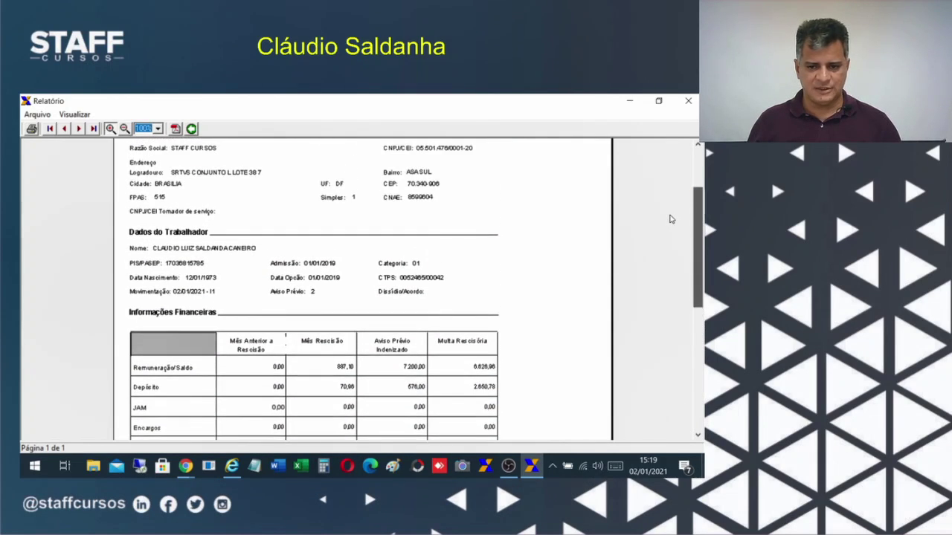
scroll(665, 201, "up", 2)
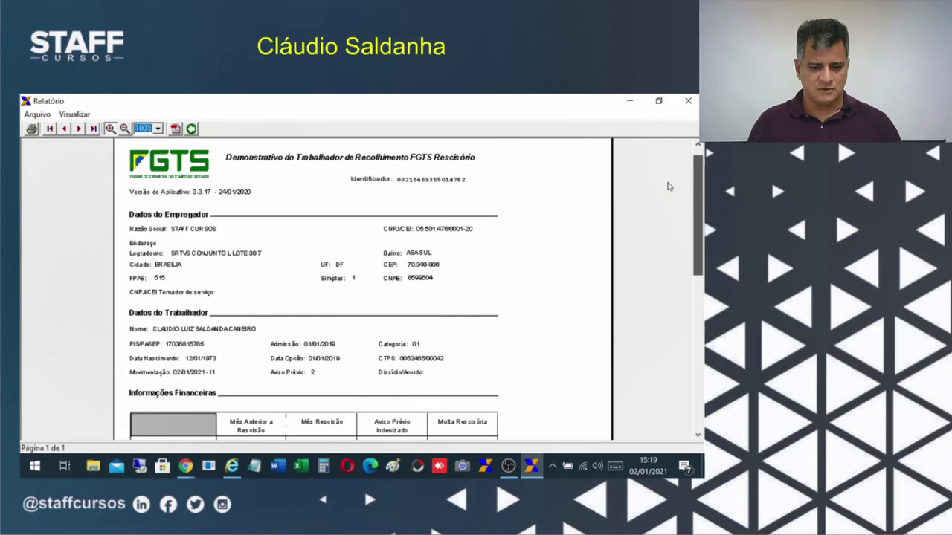
scroll(673, 223, "down", 9)
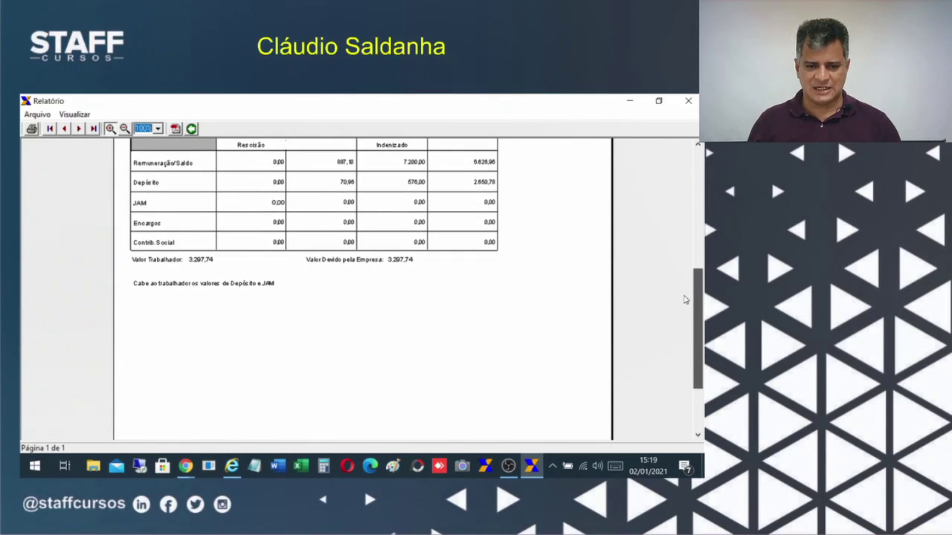
scroll(684, 300, "up", 5)
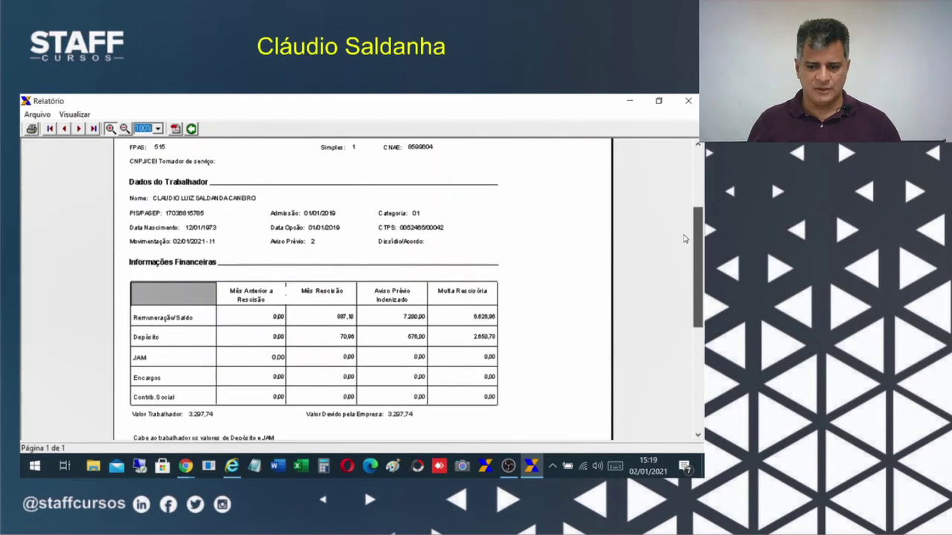
Close the worker report, toggle between Empresa and Trabalhador tabs, and close Consulta de Guias.
left_click(687, 102)
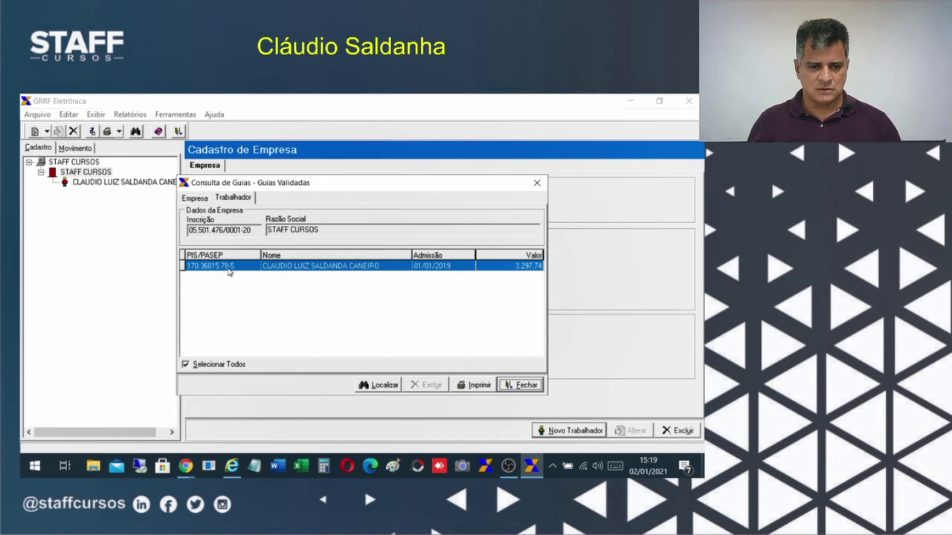
left_click(195, 198)
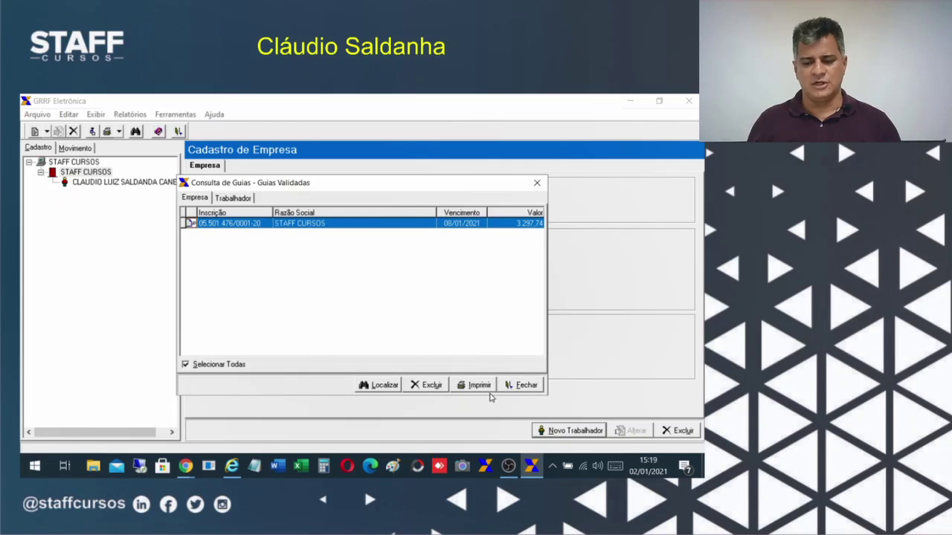
left_click(232, 198)
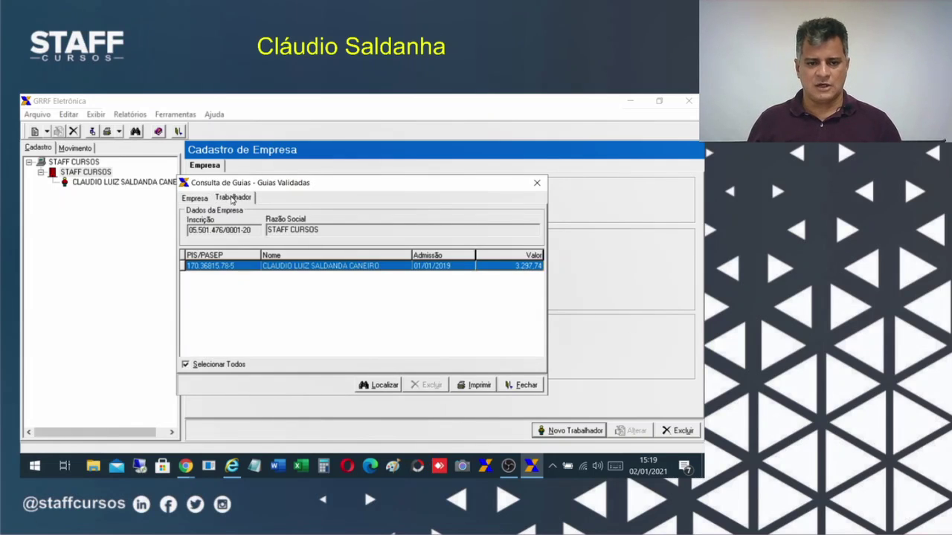
left_click(202, 196)
left_click(229, 199)
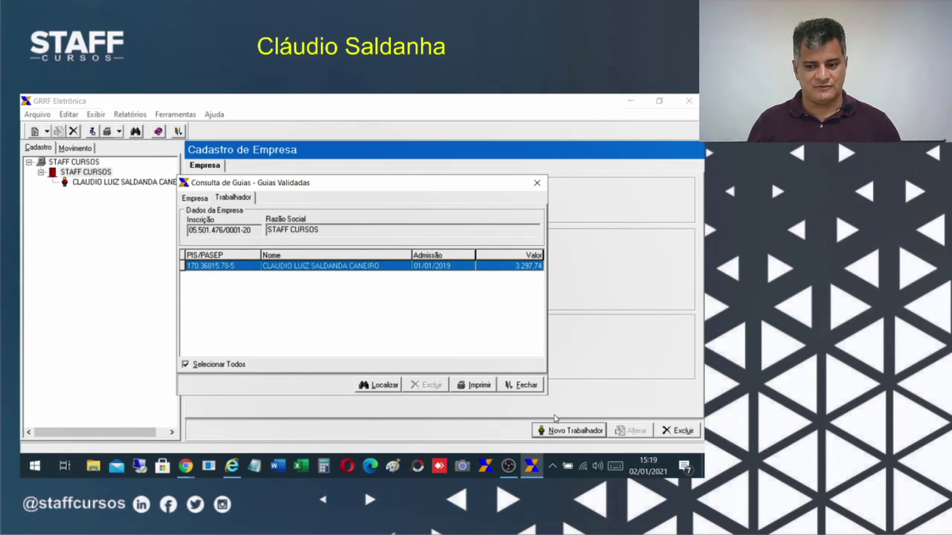
left_click(519, 385)
Browse the loading and backup tools menu without choosing, then open the Relatórios menu.
left_click(171, 115)
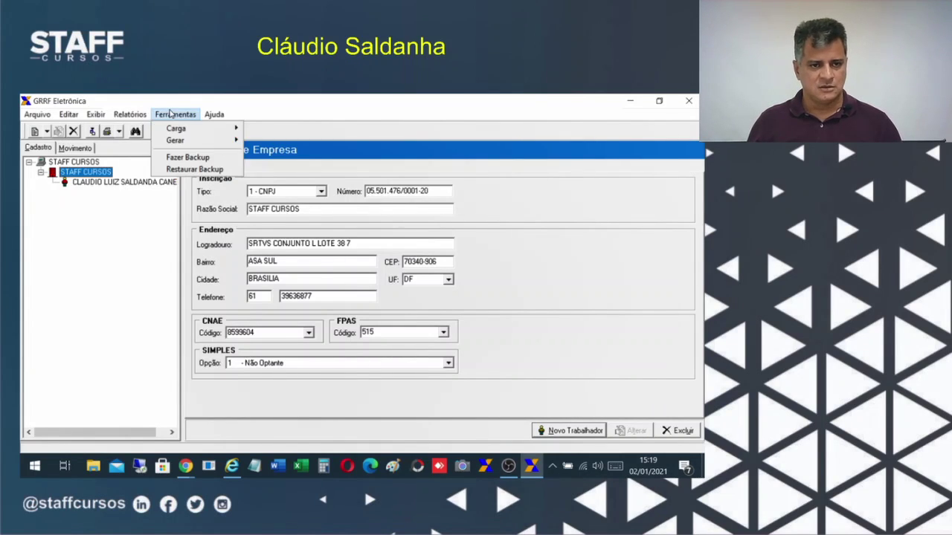
mouse_move(204, 147)
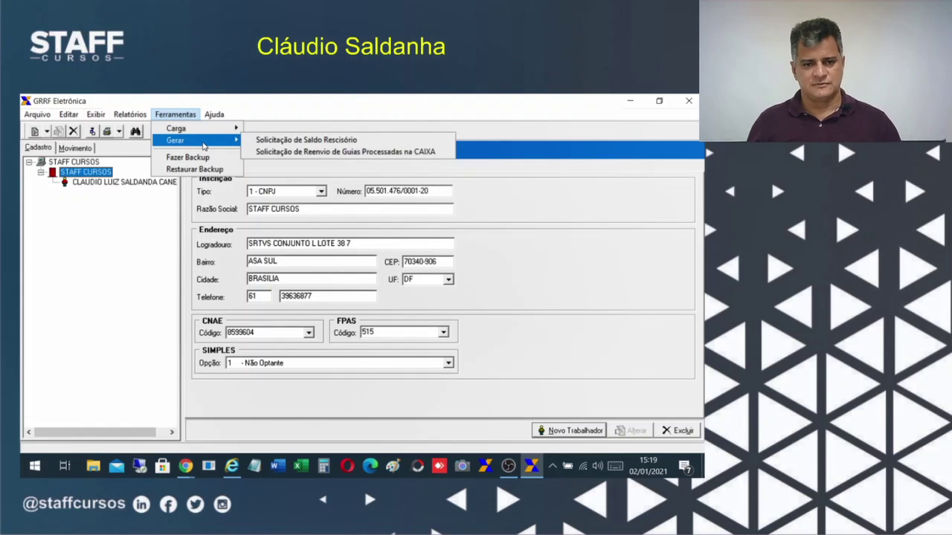
mouse_move(214, 115)
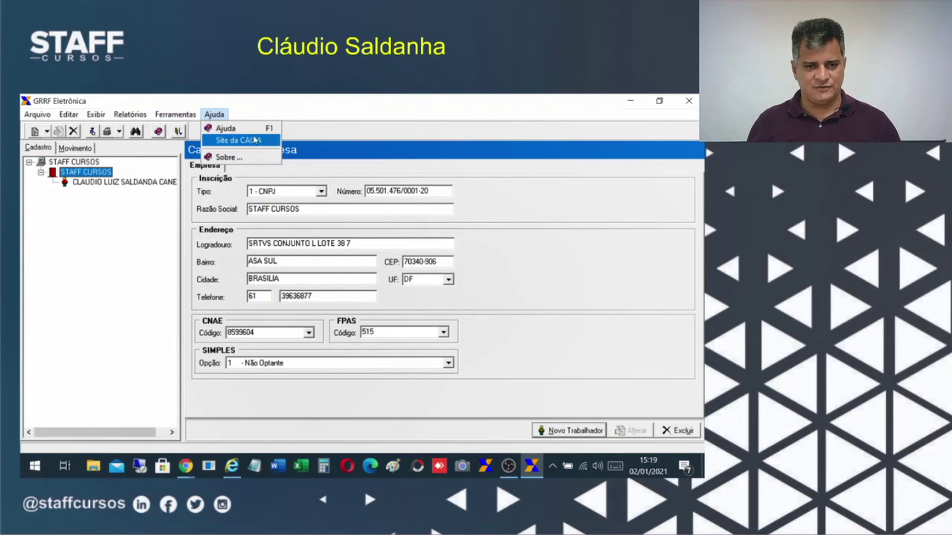
mouse_move(175, 114)
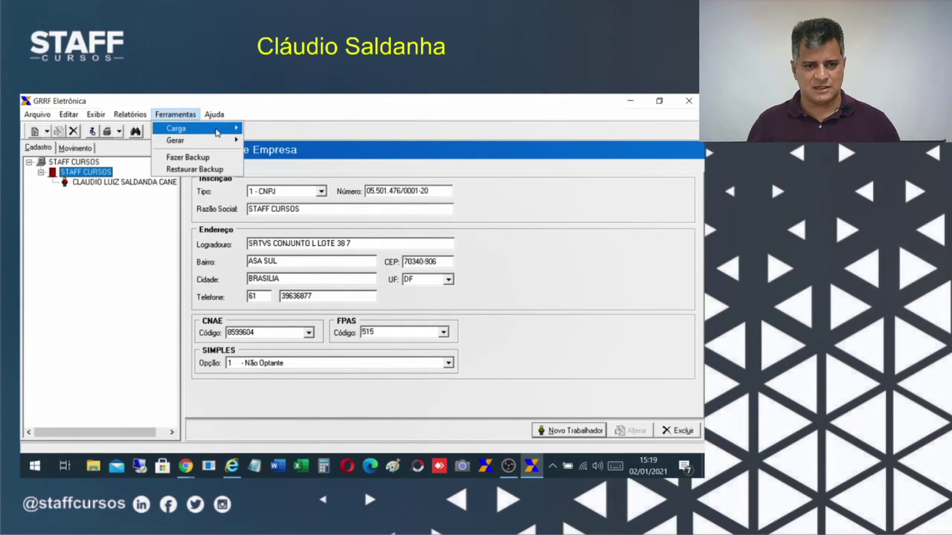
mouse_move(217, 131)
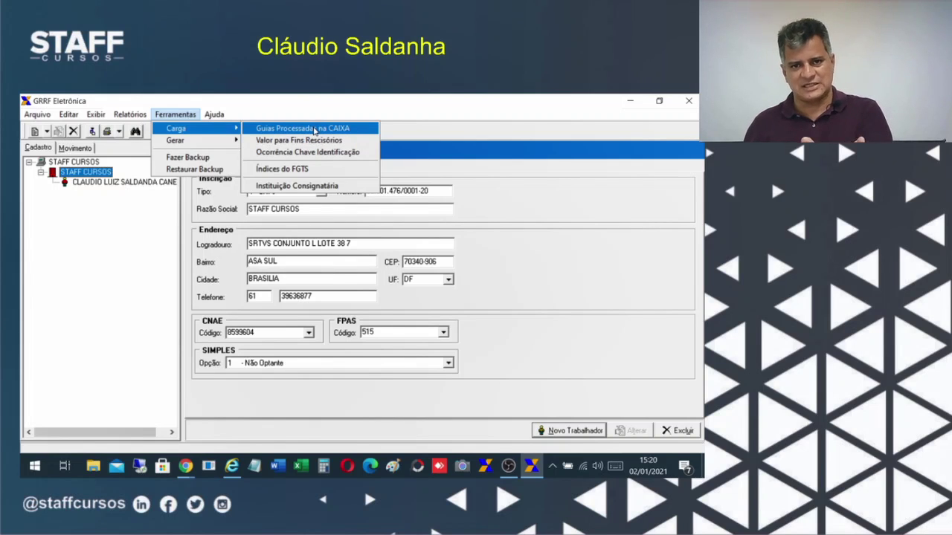
left_click(95, 185)
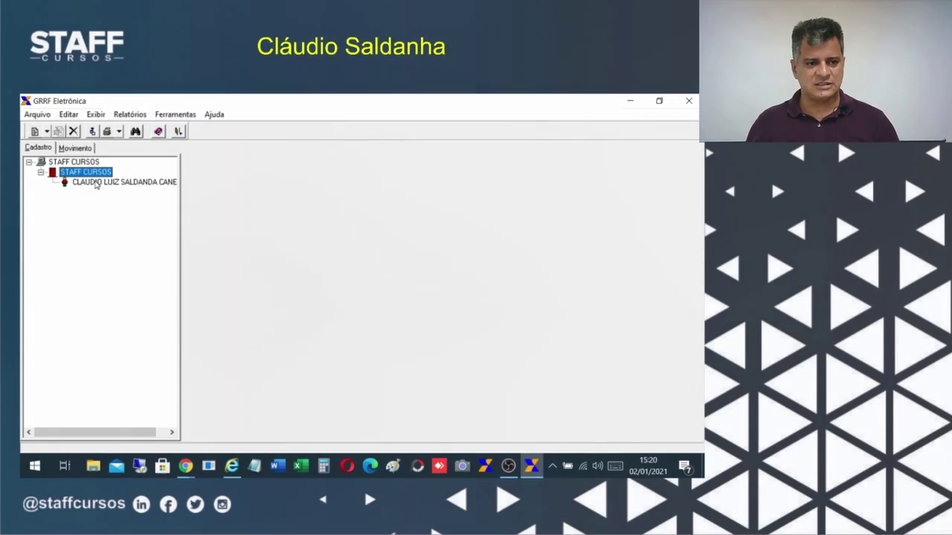
left_click(130, 114)
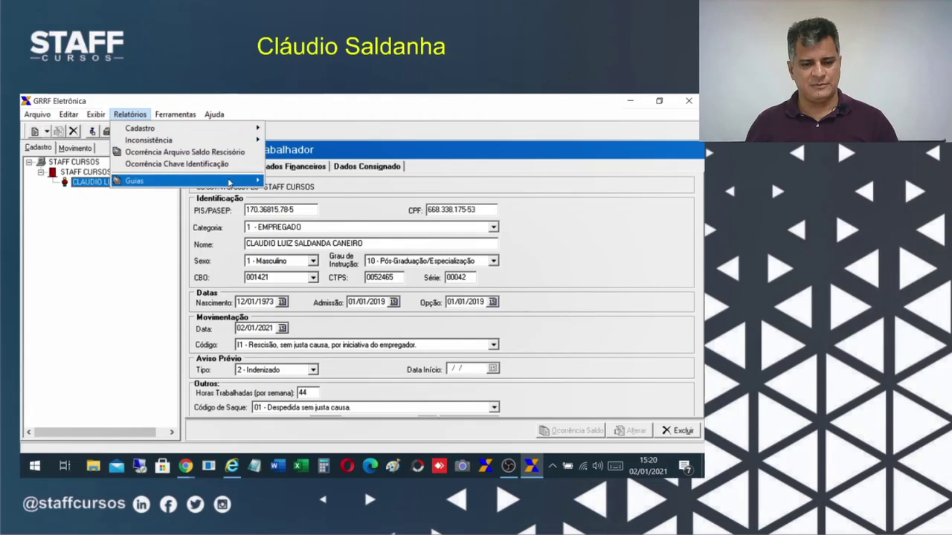
Load the protocolo file through Guias > Por Protocolo to list the validated guide.
mouse_move(240, 182)
left_click(293, 193)
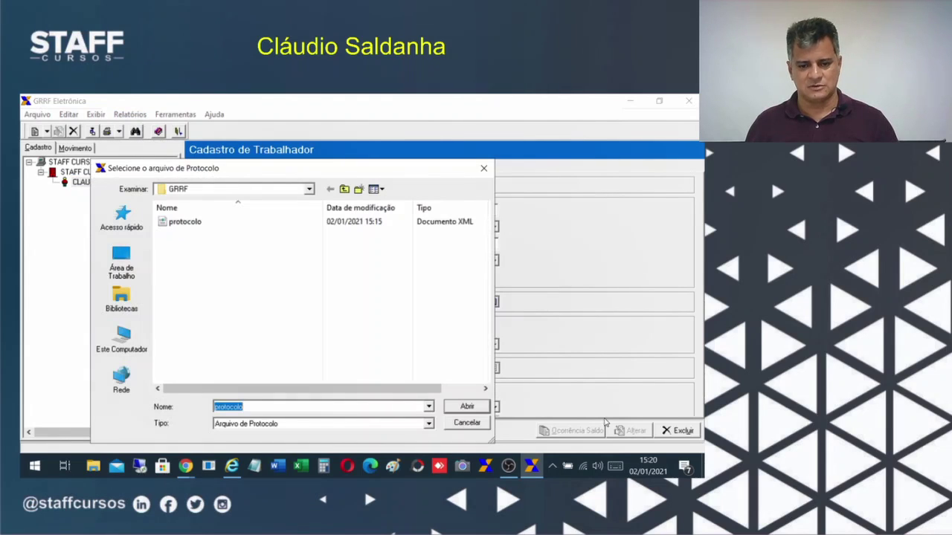
left_click(201, 223)
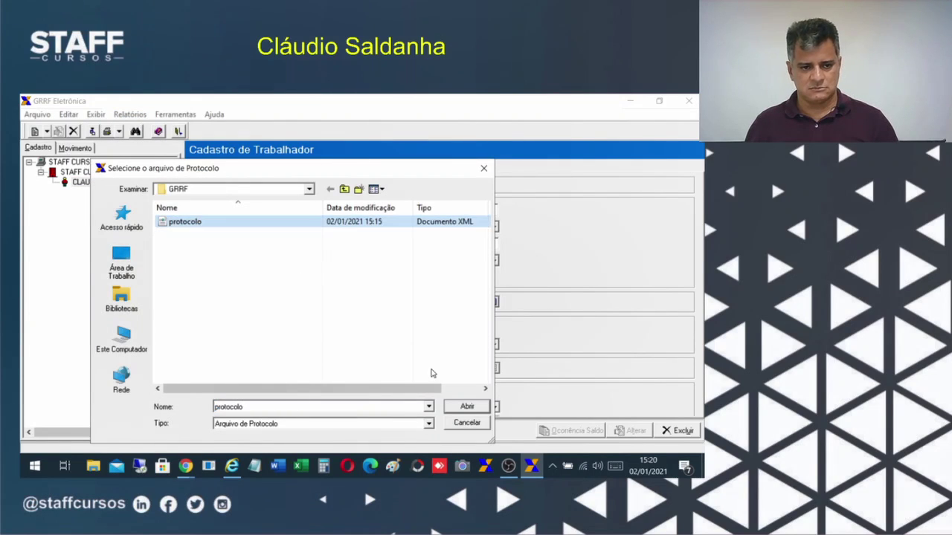
left_click(467, 408)
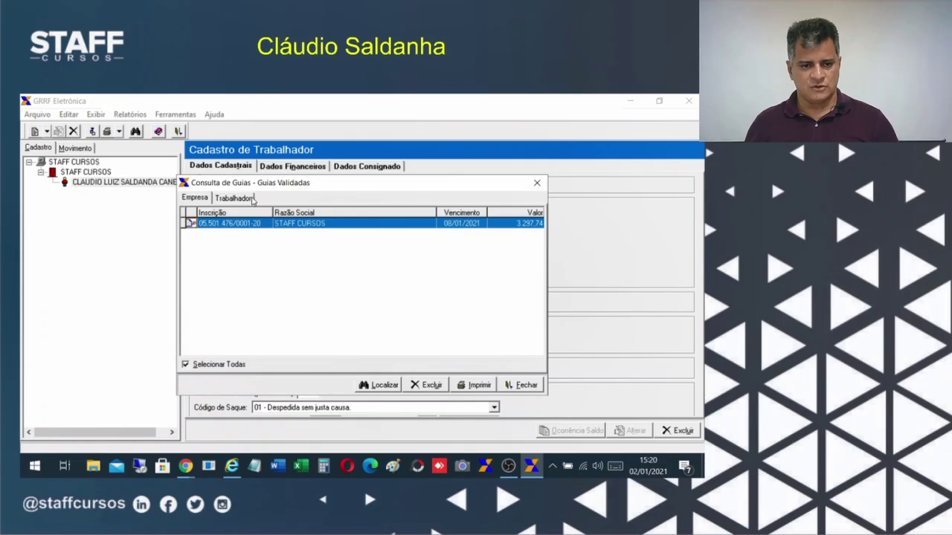
Print and review the worker's FGTS rescission report, then return to the Empresa tab.
left_click(233, 198)
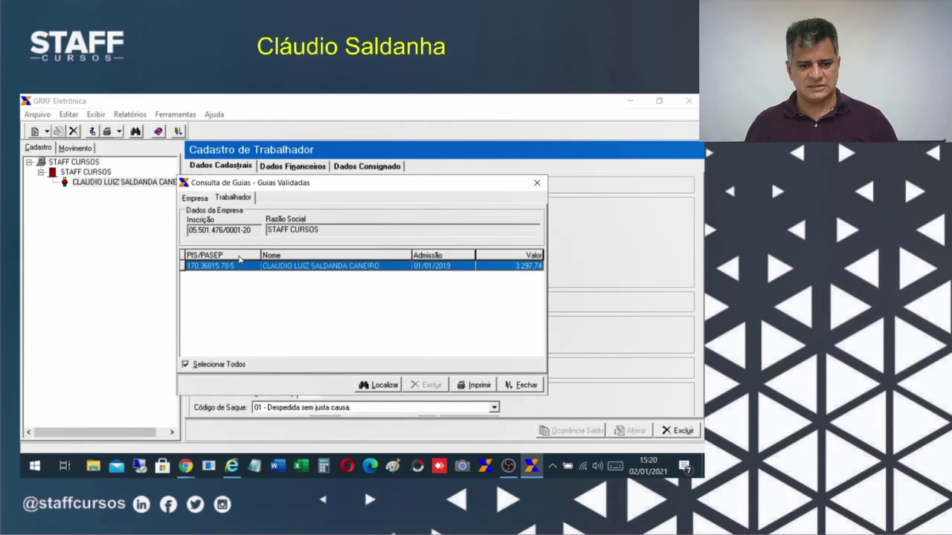
left_click(474, 384)
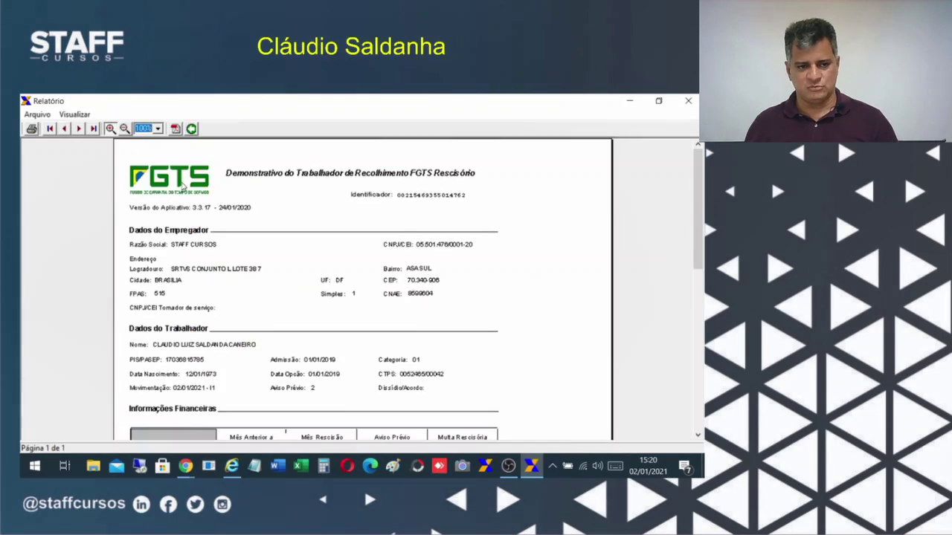
left_click(698, 413)
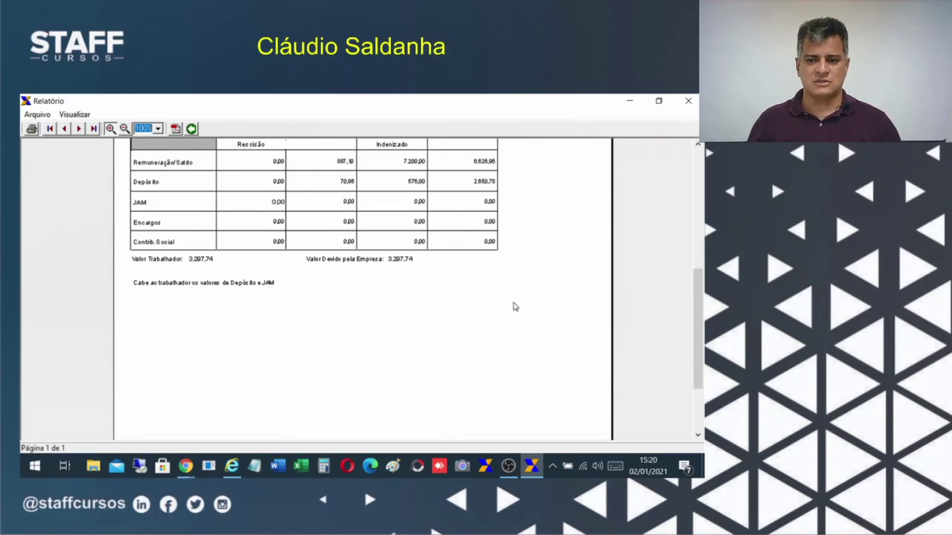
scroll(682, 163, "up", 5)
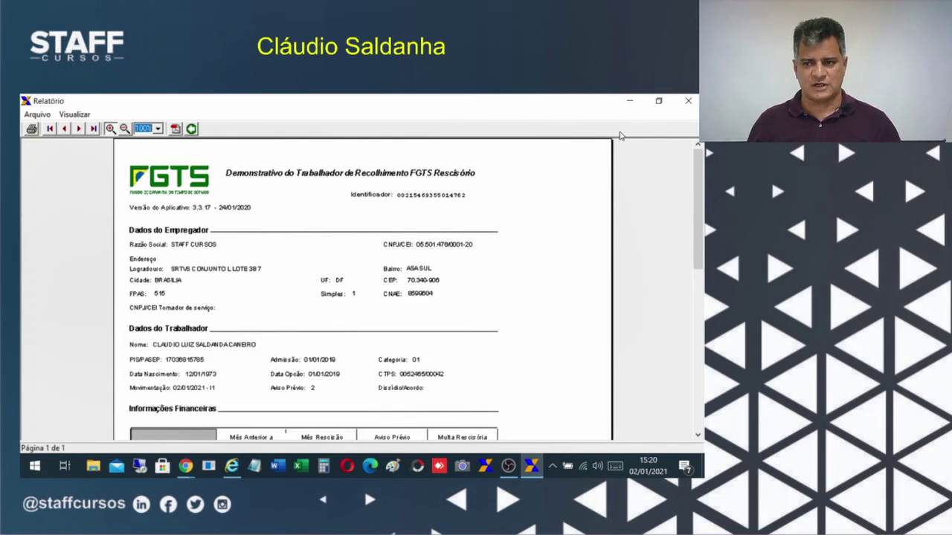
left_click(688, 100)
left_click(194, 197)
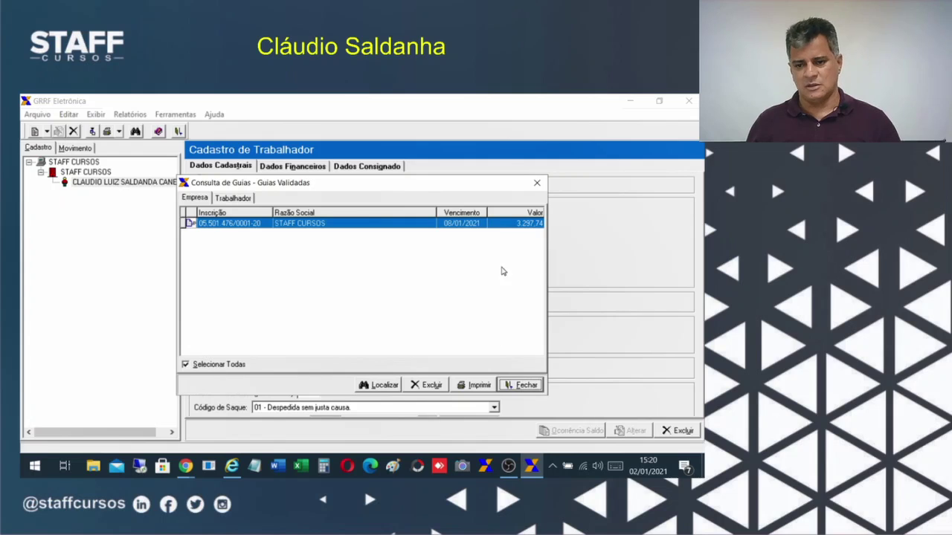
Close Consulta de Guias, glance at the Relatórios menu, and minimize GRRF Eletrônica.
left_click(523, 385)
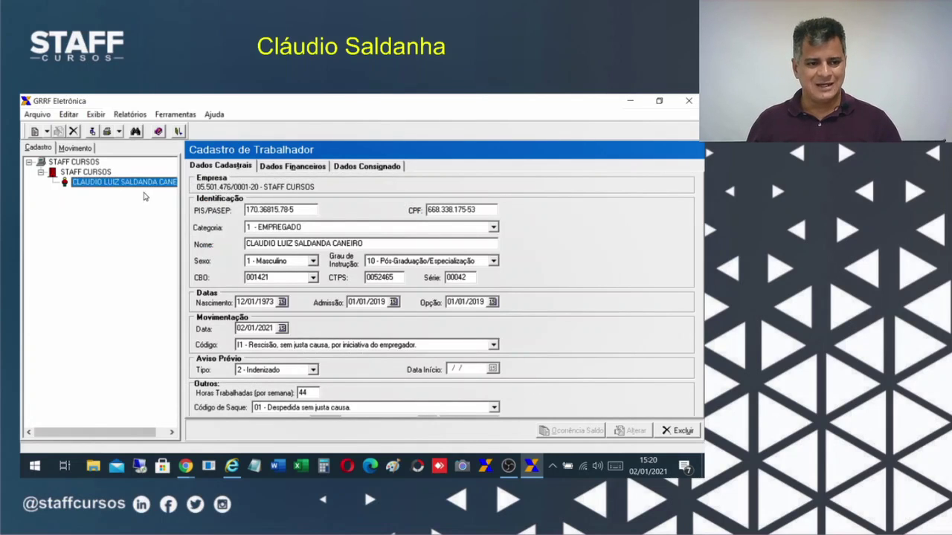
left_click(133, 117)
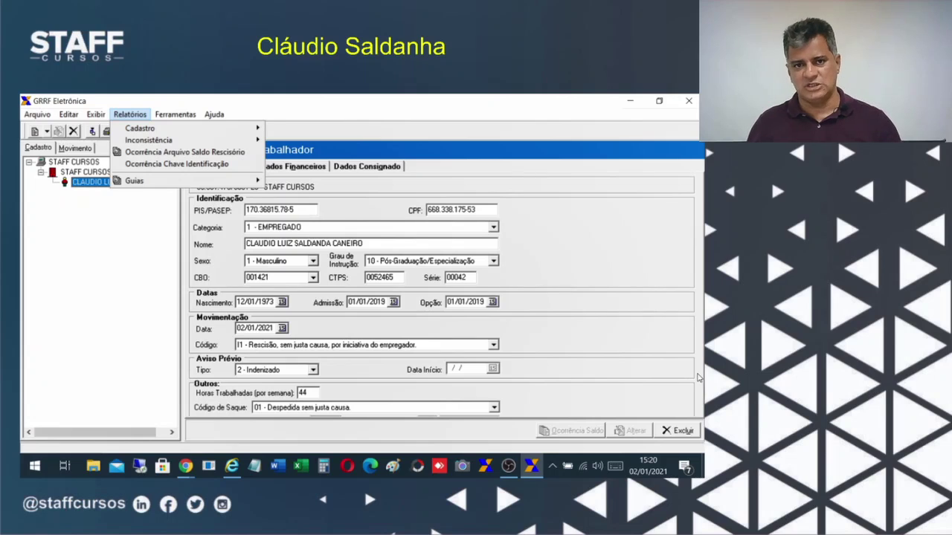
left_click(628, 103)
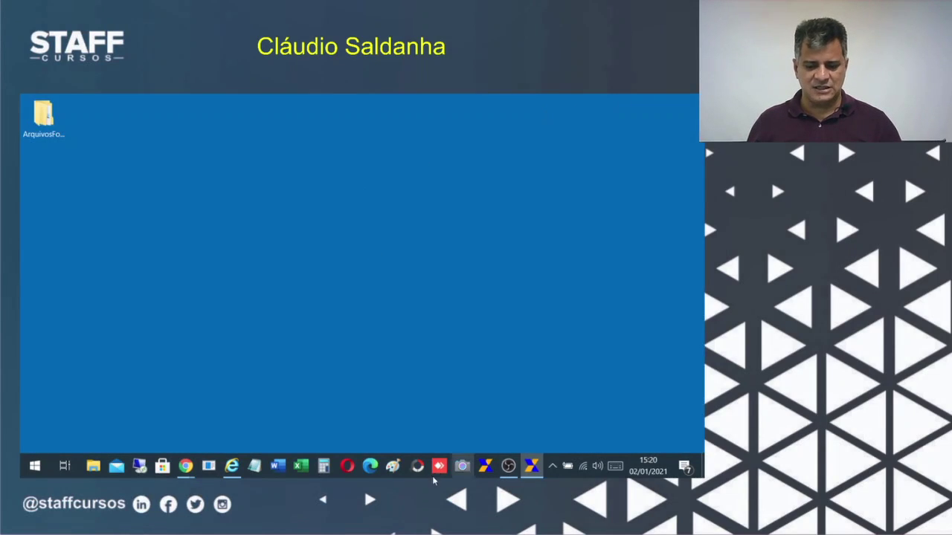
Open Conectividade Social's Caixa de Entrada, authenticating twice with the STAFF CONSULTORIA certificate.
left_click(231, 466)
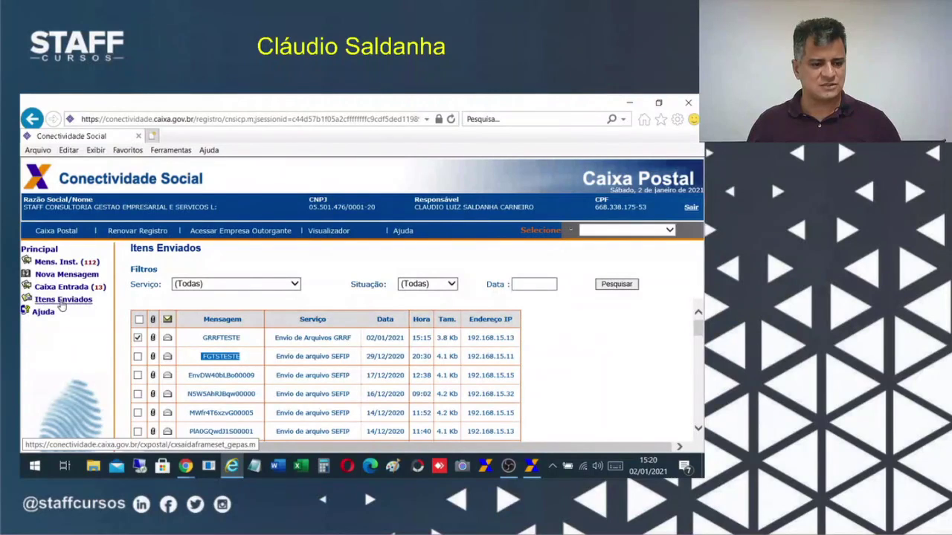
left_click(63, 288)
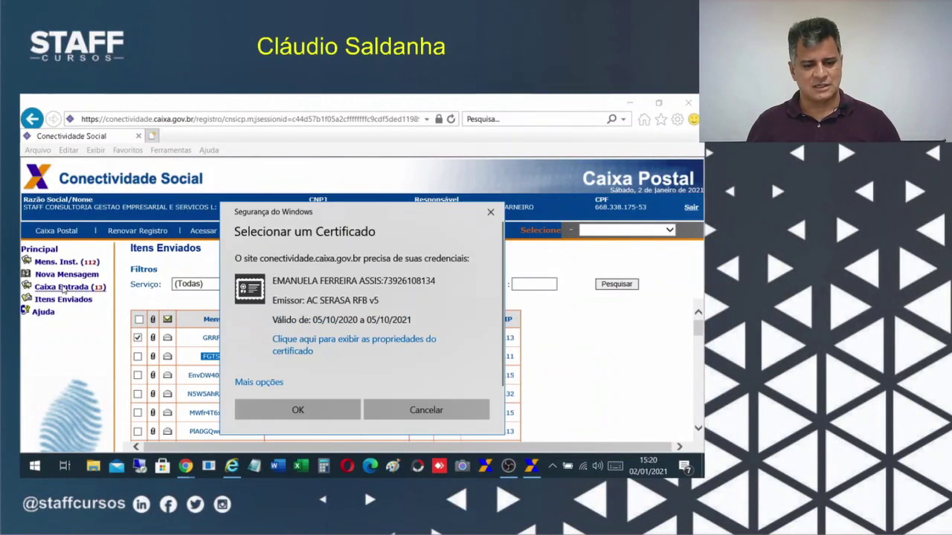
left_click(257, 383)
scroll(336, 346, "down", 5)
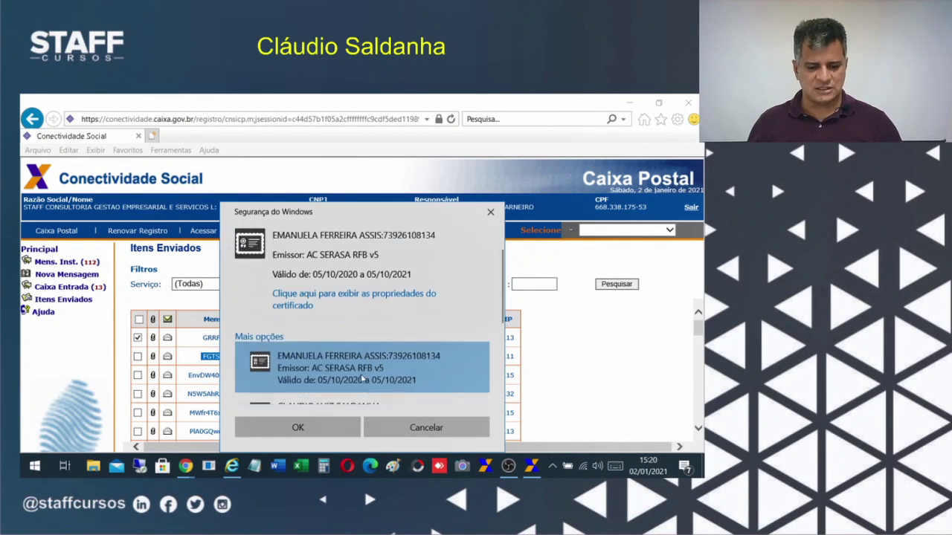
left_click(338, 313)
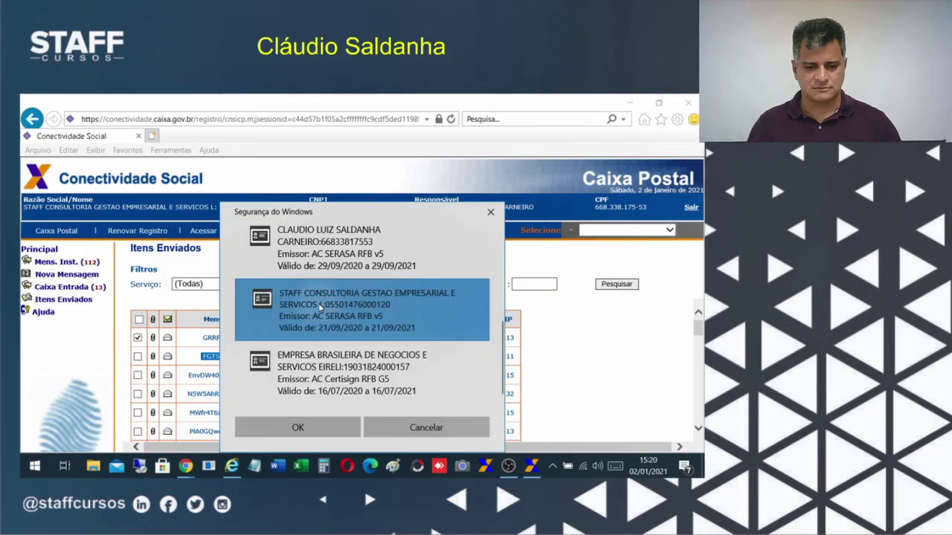
left_click(297, 428)
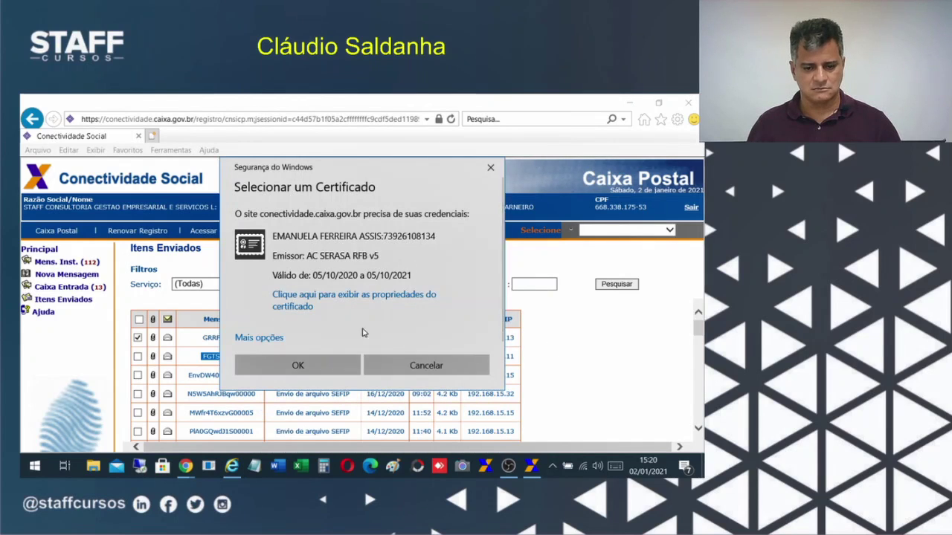
left_click(241, 343)
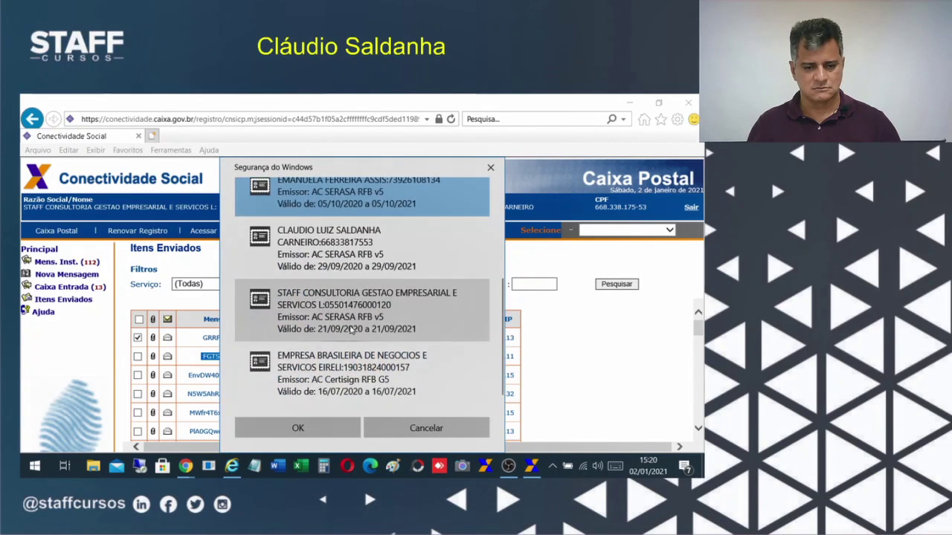
left_click(339, 320)
left_click(301, 429)
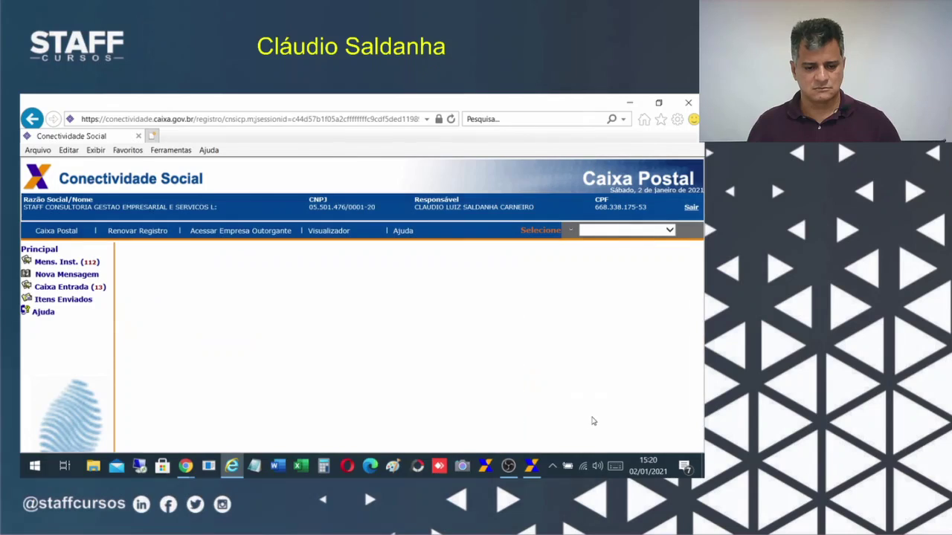
Scroll the 13-message inbox, highlight the GRRF-Guias Pagas entry, then minimize and restore the browser.
scroll(498, 371, "down", 5)
scroll(336, 398, "up", 2)
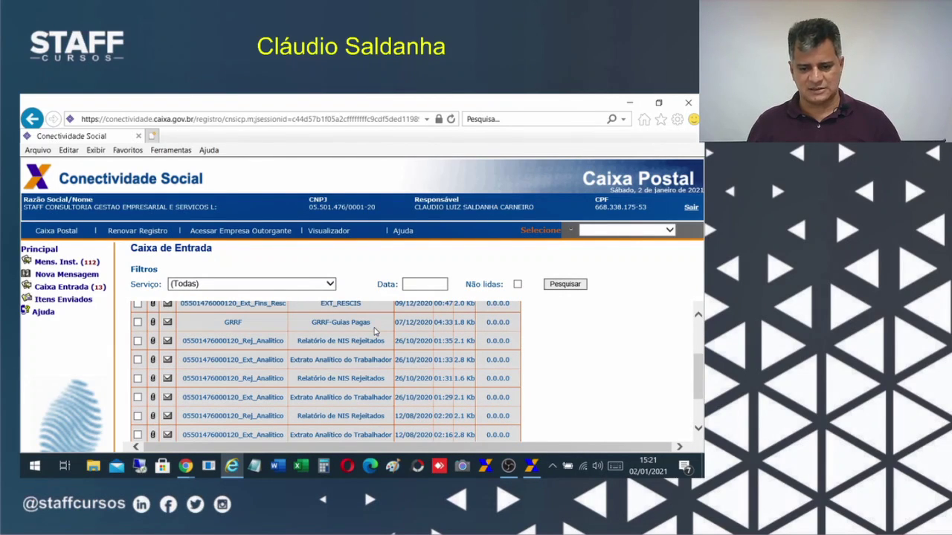
left_click_drag(372, 329, 307, 318)
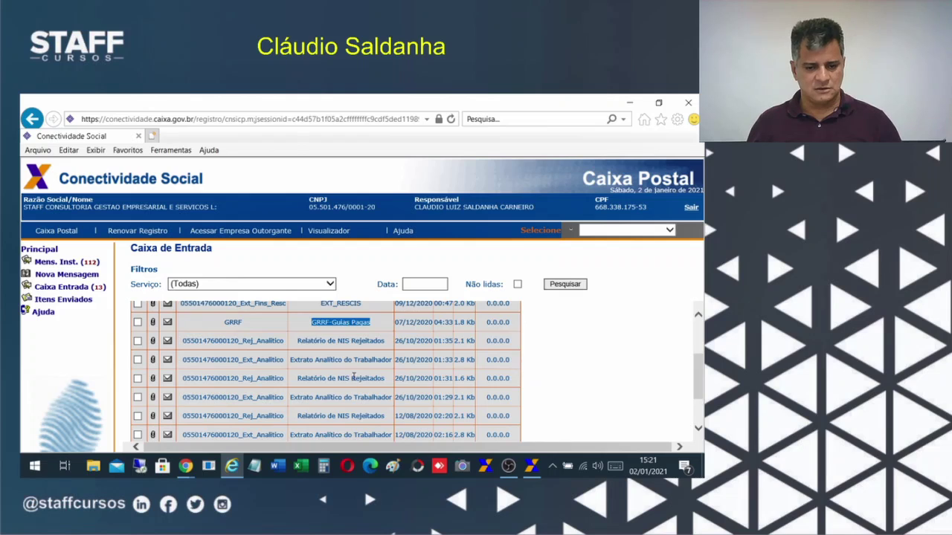
scroll(354, 377, "up", 1)
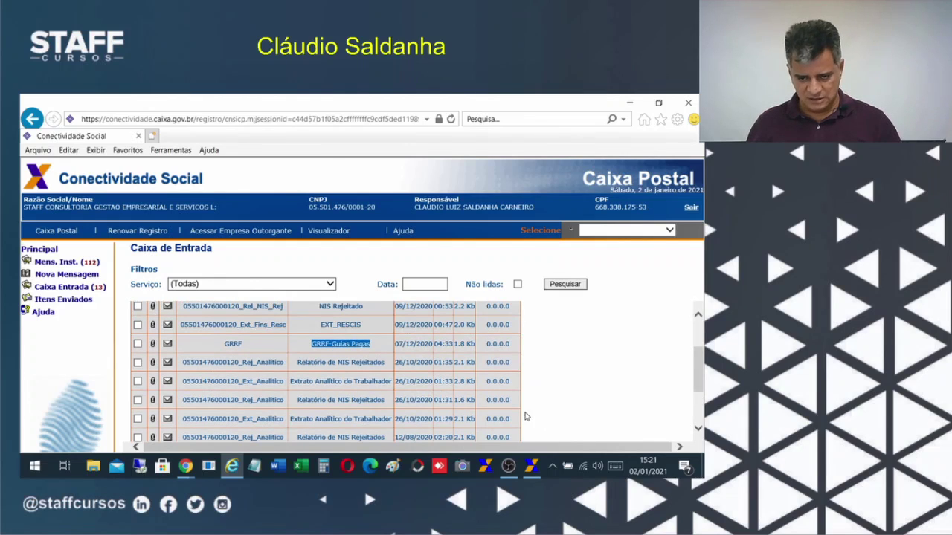
scroll(204, 374, "up", 1)
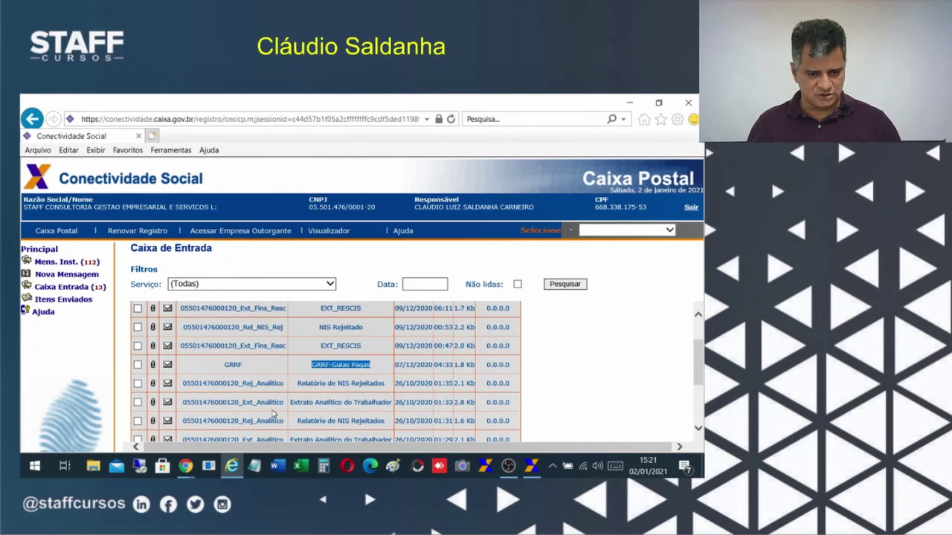
scroll(432, 421, "up", 1)
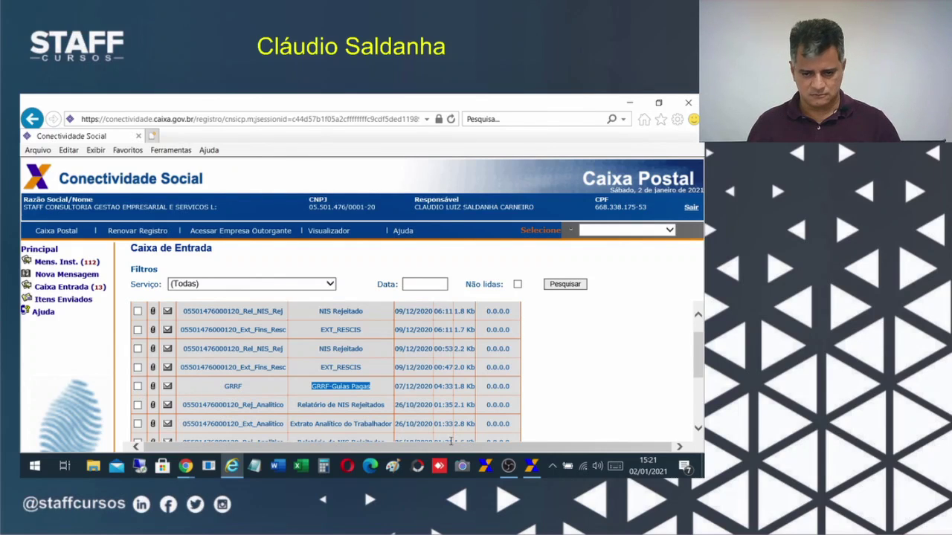
scroll(424, 416, "up", 2)
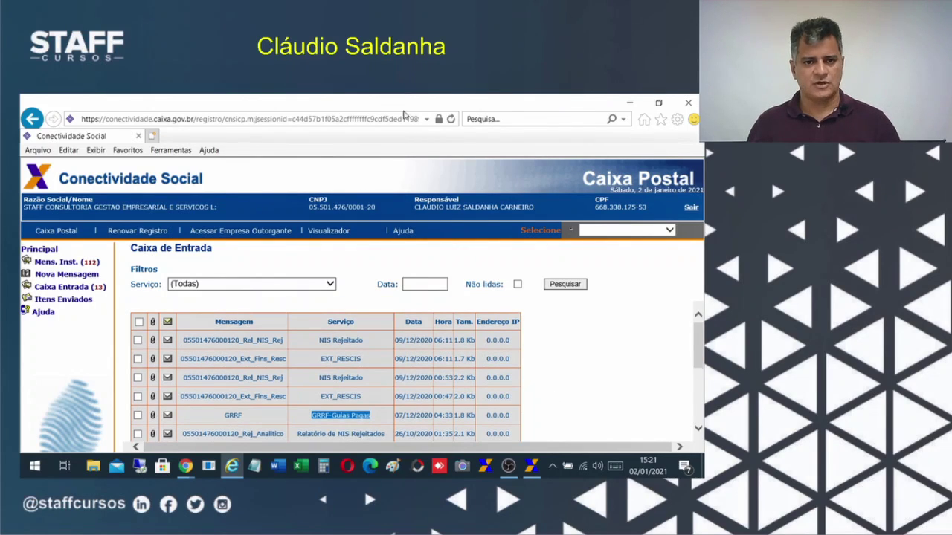
left_click(628, 103)
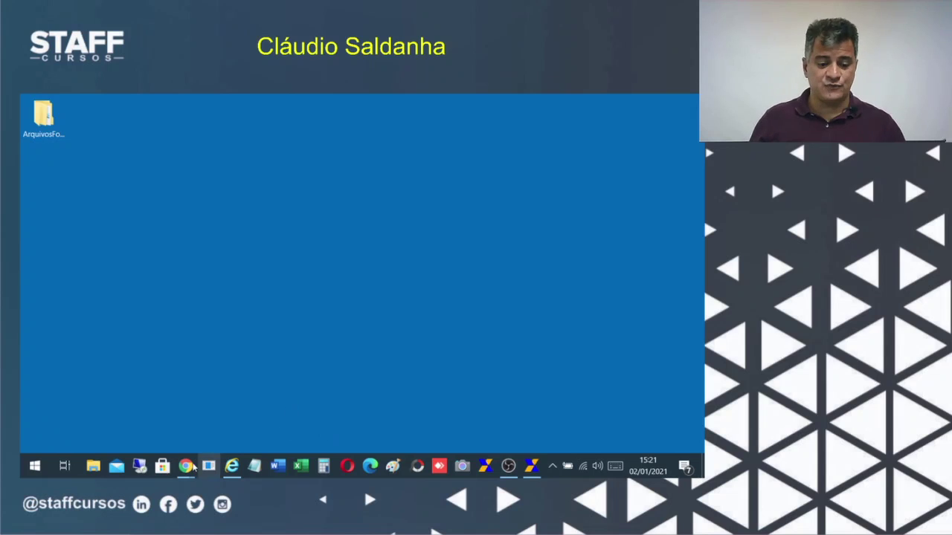
left_click(232, 467)
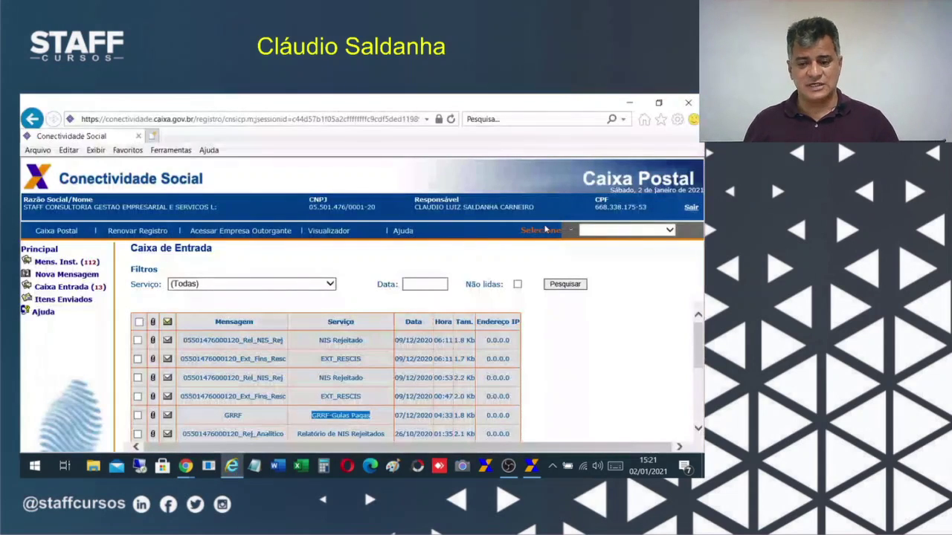
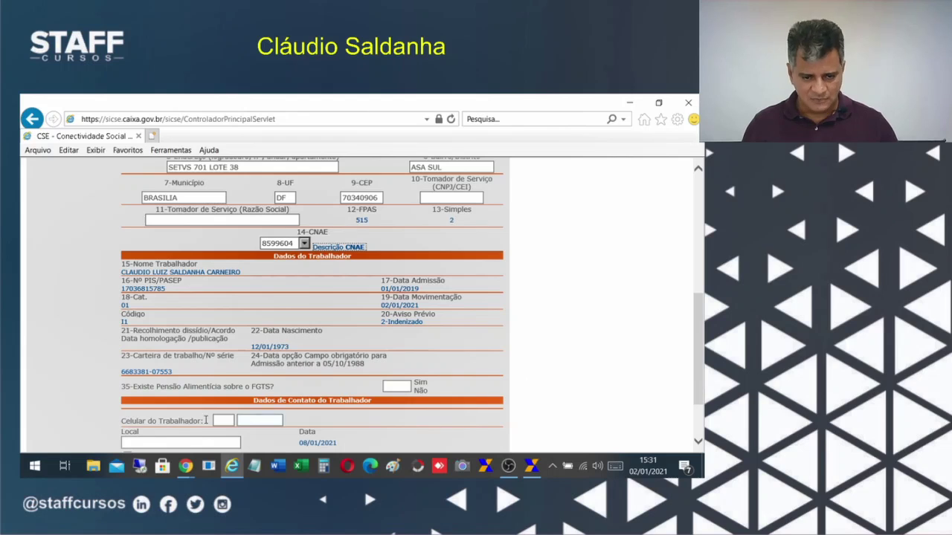
left_click(399, 385)
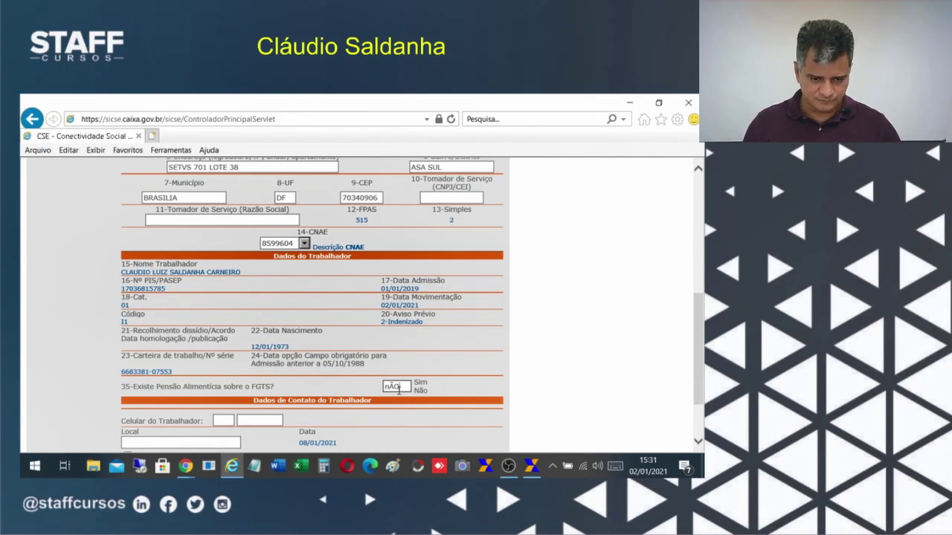
key("BackSpace")
key("BackSpace")
key("BackSpace")
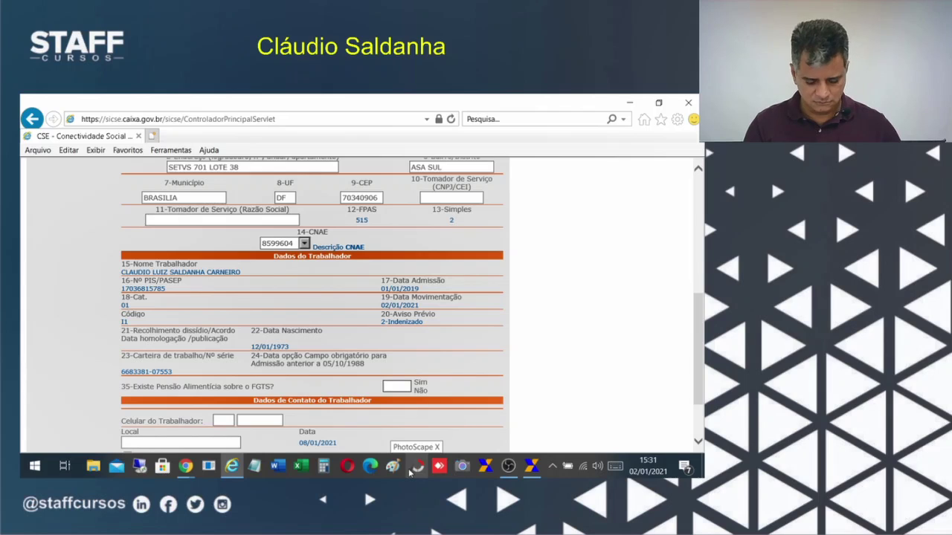
key("Tab")
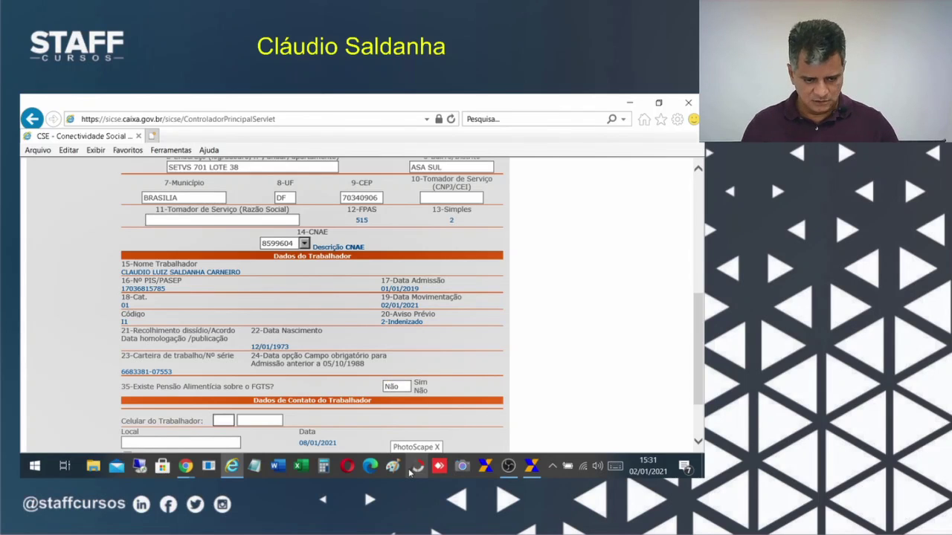
key("Tab")
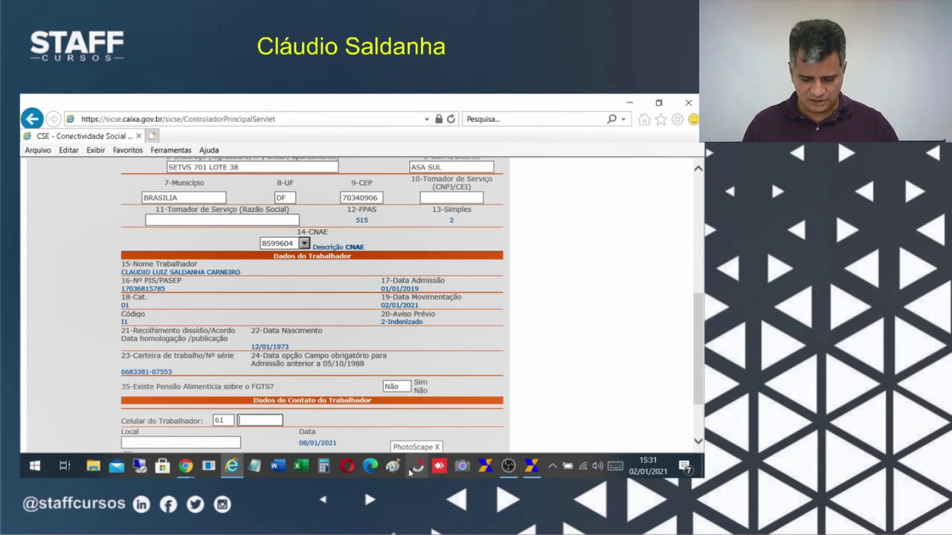
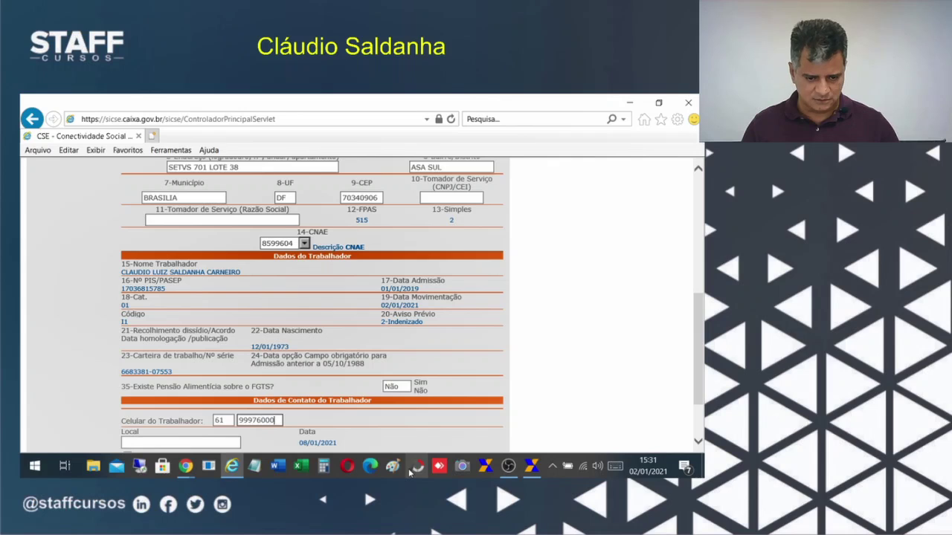
Set the Local field to Brasilia/DF.
key("Tab")
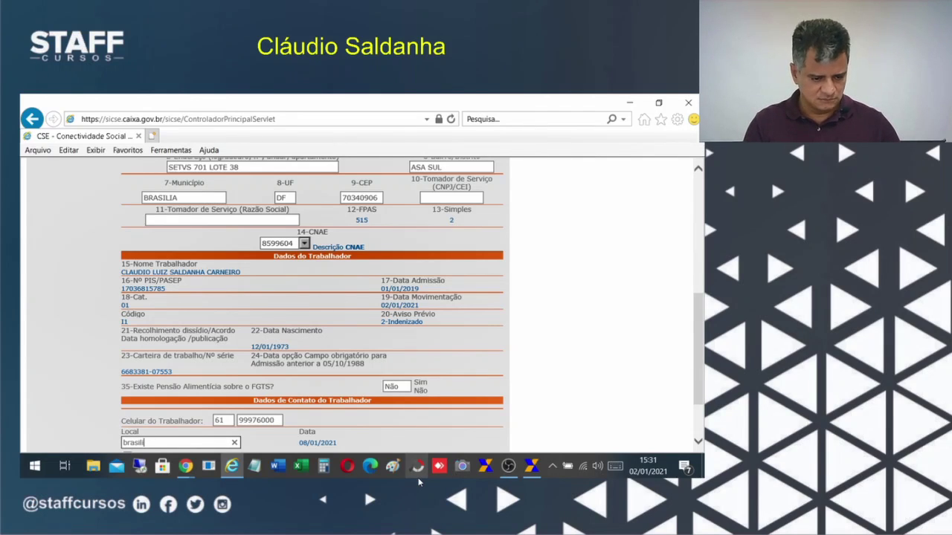
key("BackSpace")
key("BackSpace")
key("BackSpace")
key("BackSpace")
key("BackSpace")
key("BackSpace")
key("BackSpace")
type("bRASI")
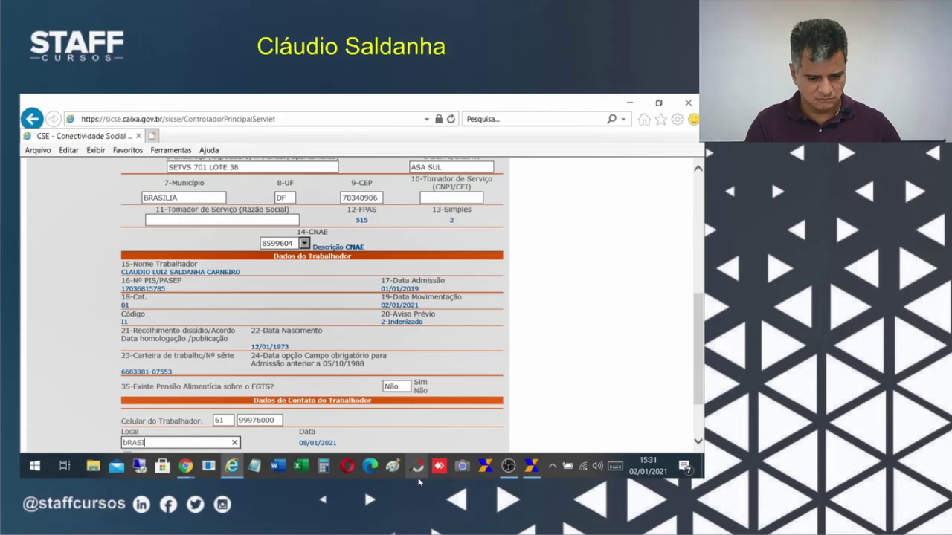
key("BackSpace")
key("BackSpace")
key("BackSpace")
key("BackSpace")
key("BackSpace")
key("BackSpace")
key("BackSpace")
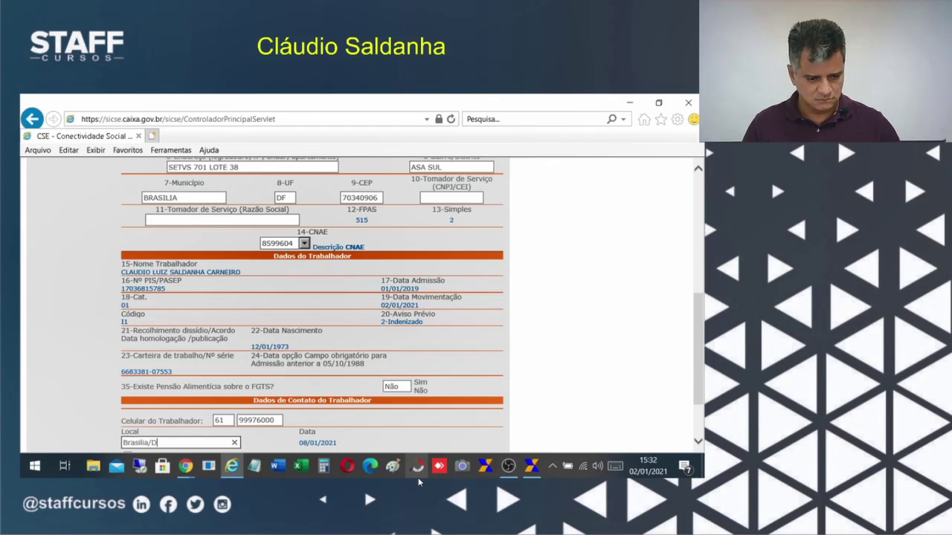
scroll(320, 416, "down", 2)
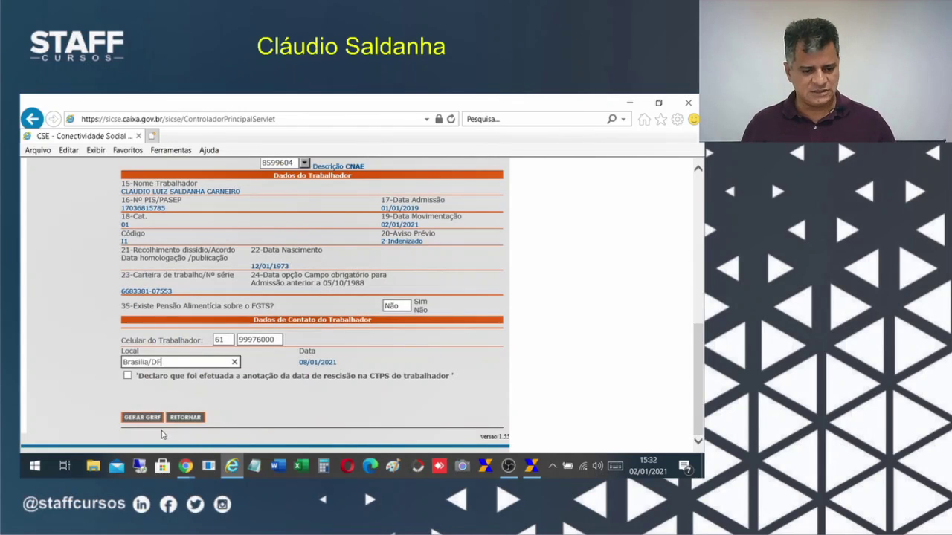
Tick the CTPS termination-date annotation declaration and confirm generating the GRRF.
scroll(249, 421, "up", 6)
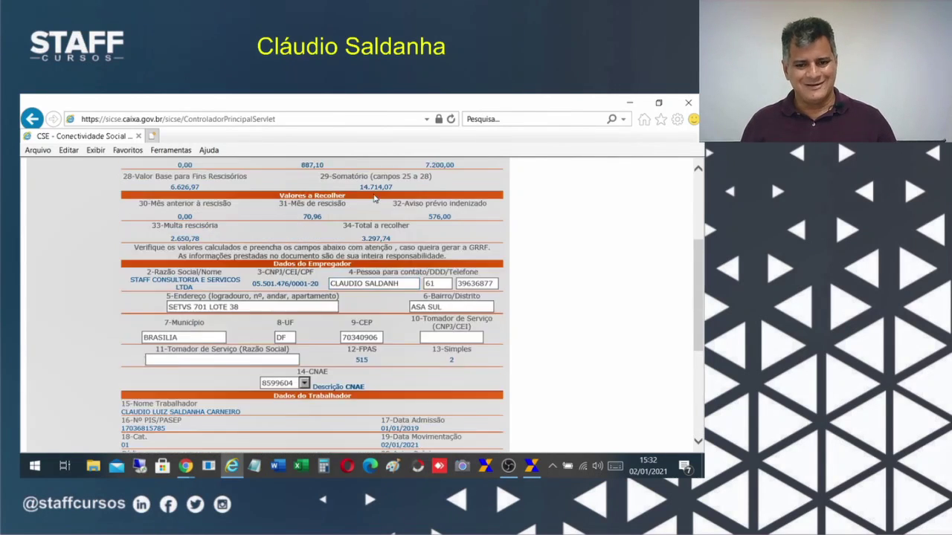
scroll(470, 324, "down", 6)
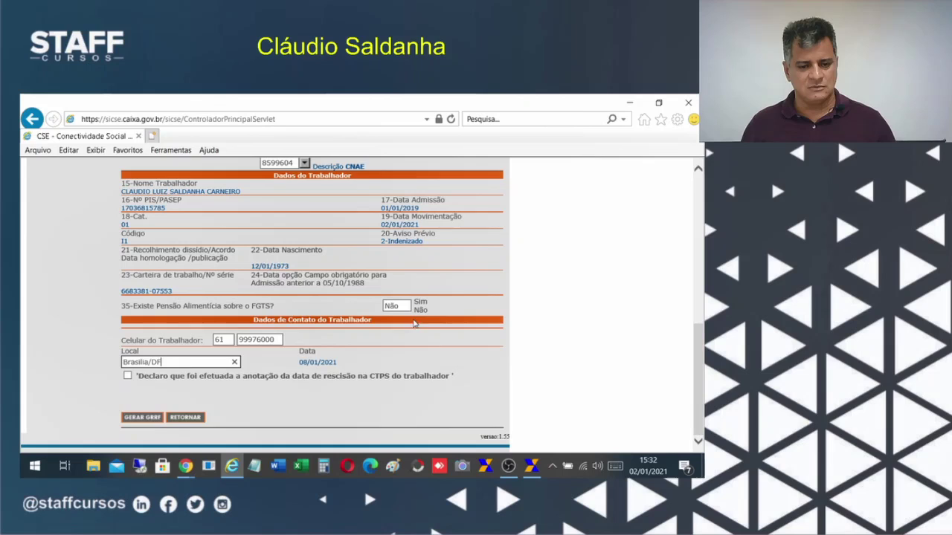
left_click(138, 418)
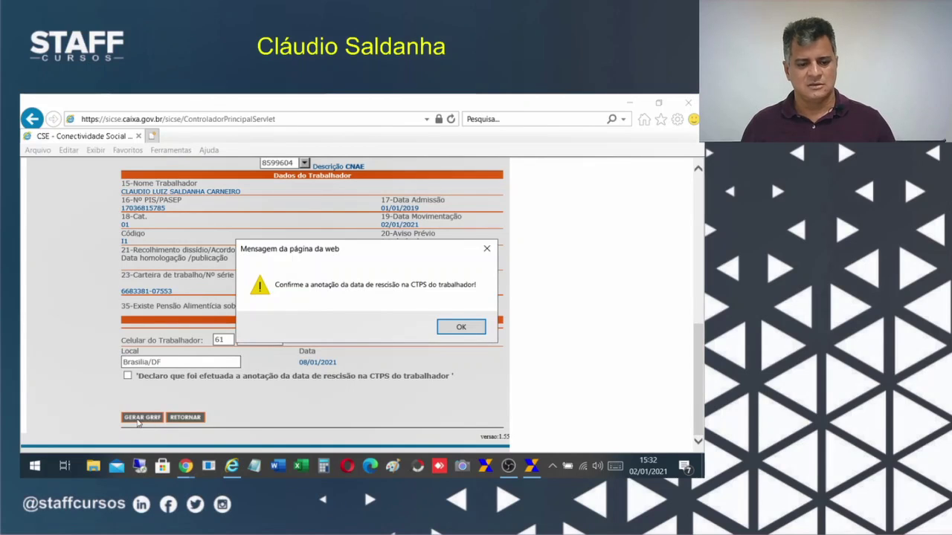
left_click(458, 327)
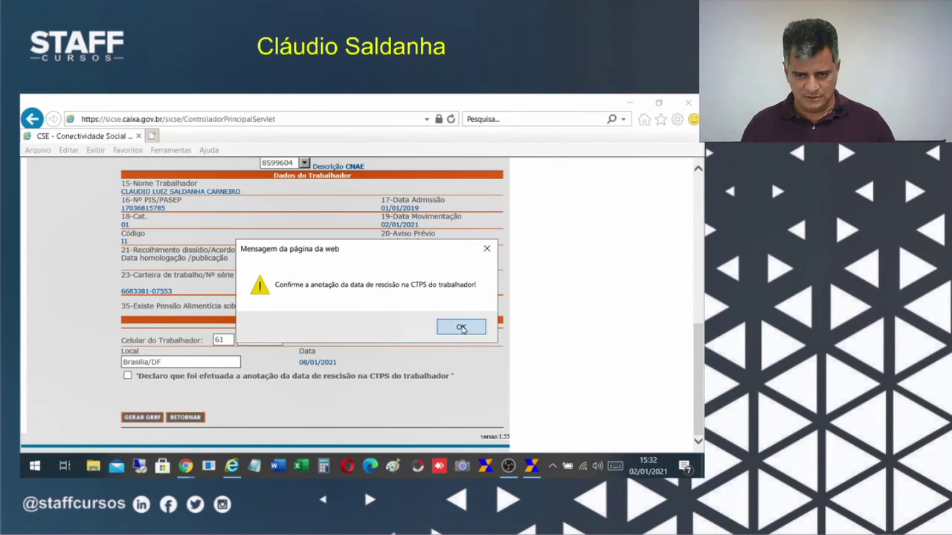
left_click(127, 377)
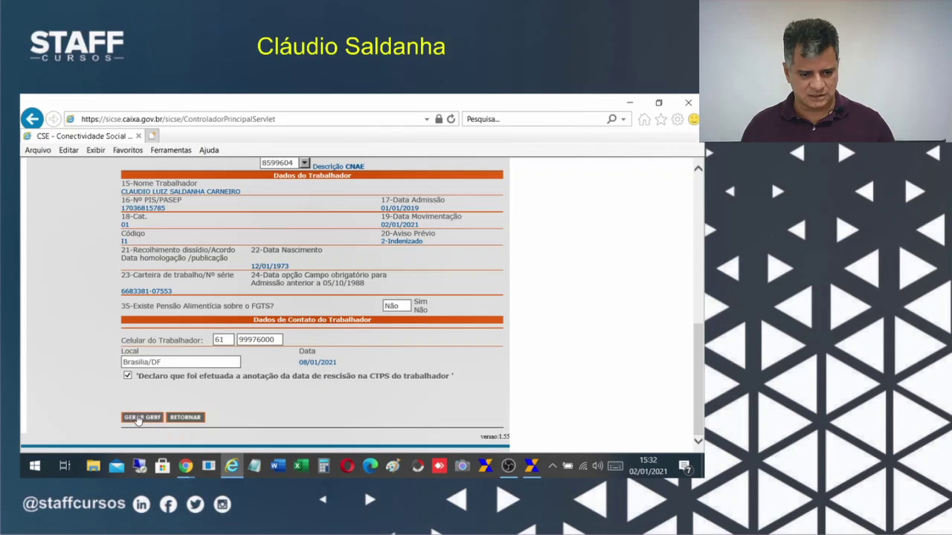
left_click(137, 419)
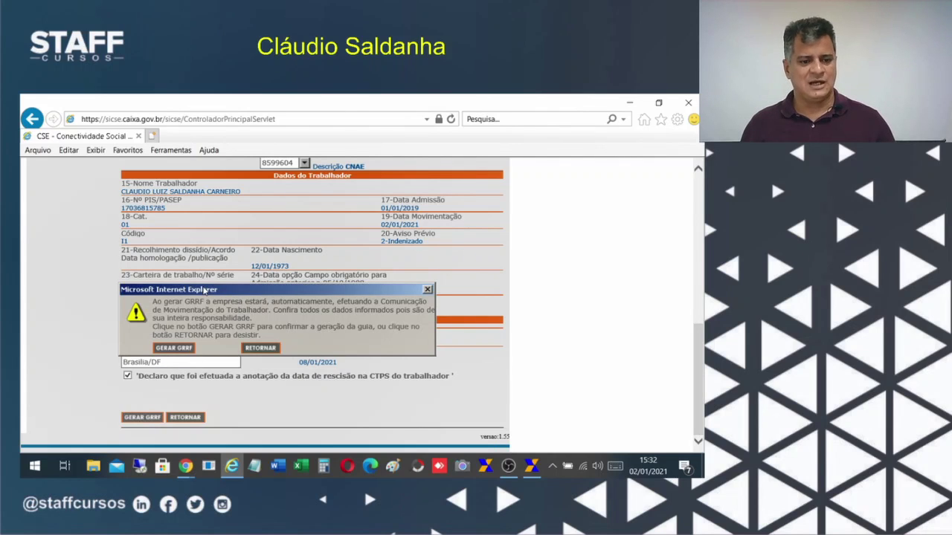
left_click_drag(205, 289, 232, 241)
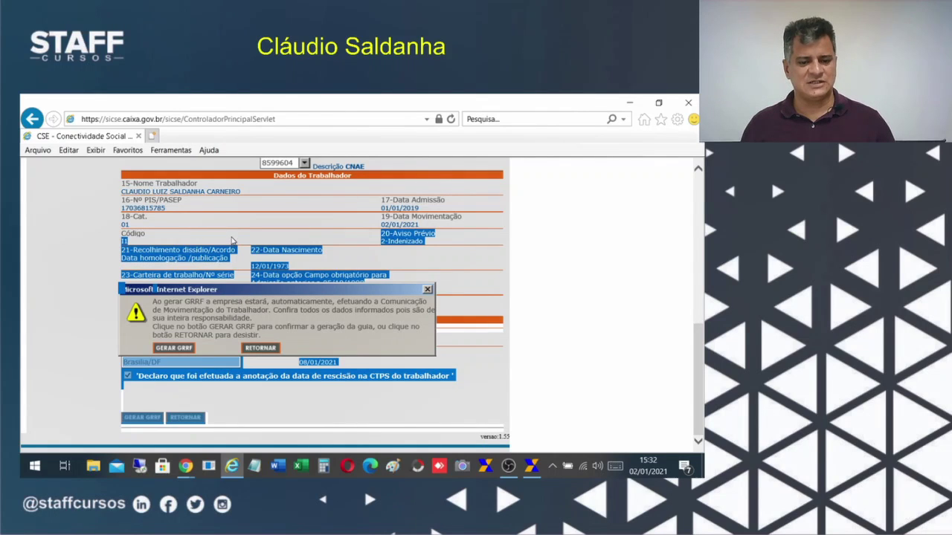
left_click(172, 348)
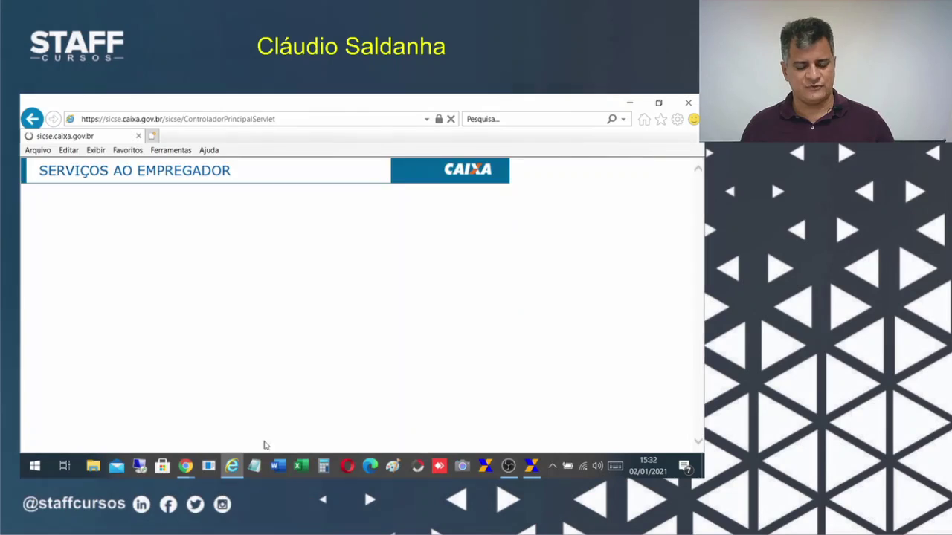
Print the movement-success page to Microsoft Print to PDF as 'chave' in the GRRF folder.
scroll(391, 352, "down", 2)
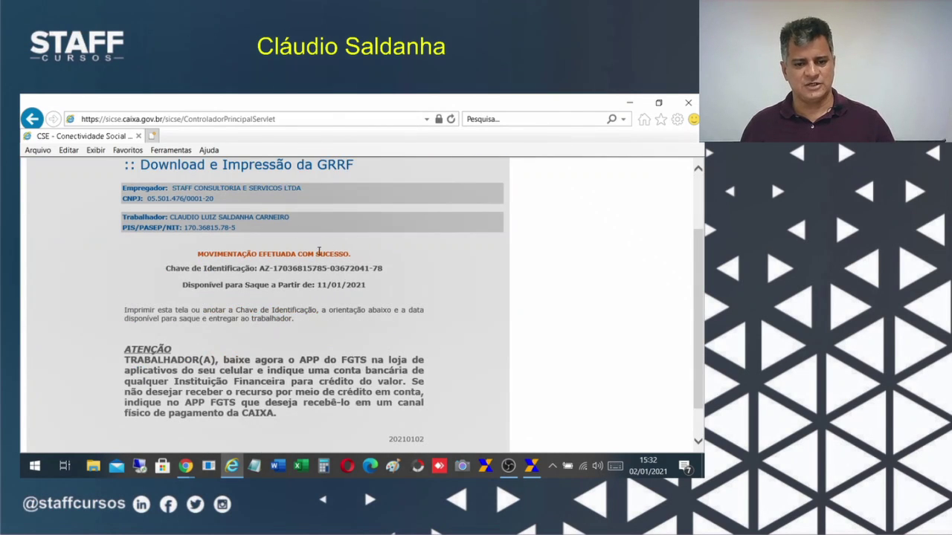
right_click(446, 316)
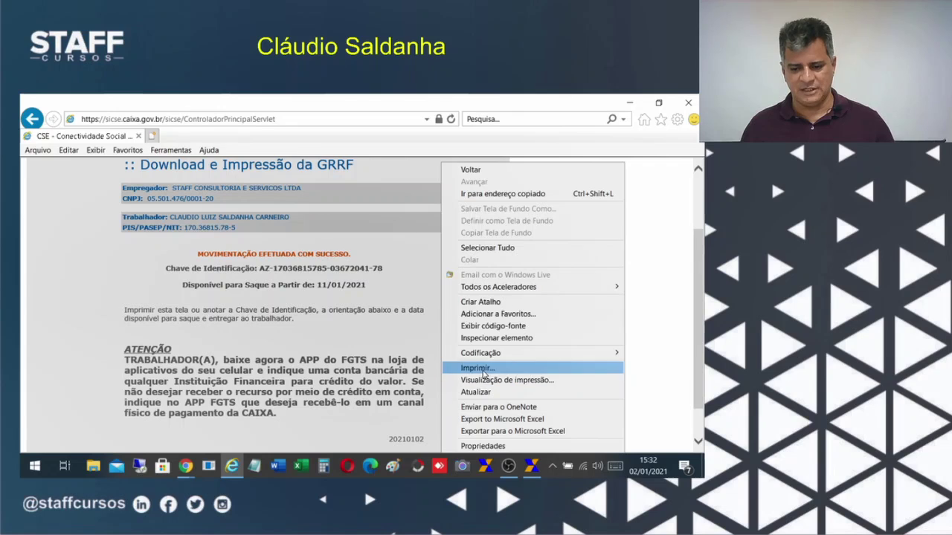
left_click(477, 367)
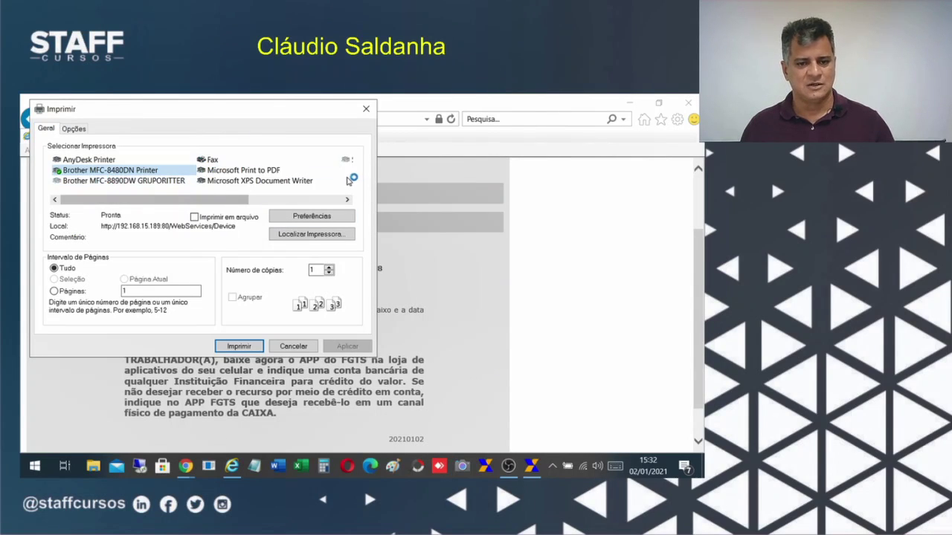
left_click(269, 171)
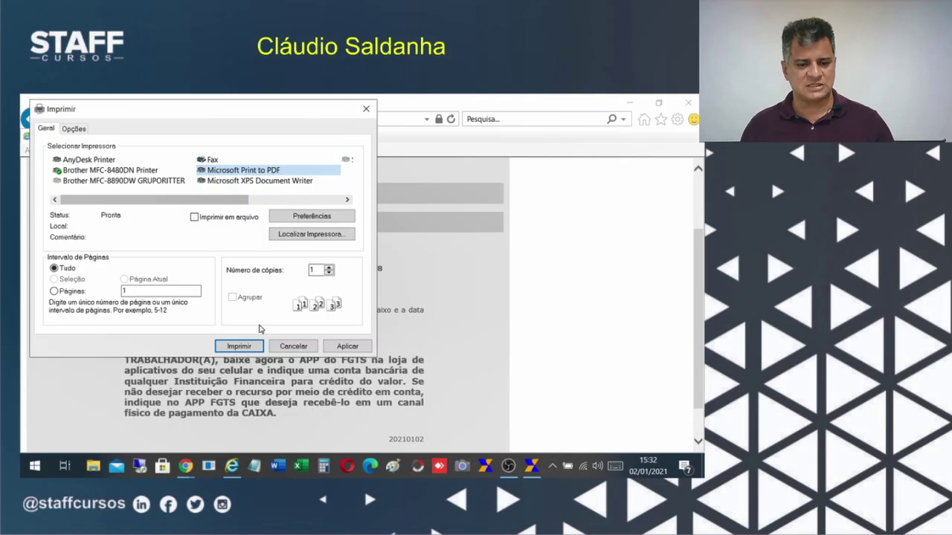
left_click(237, 346)
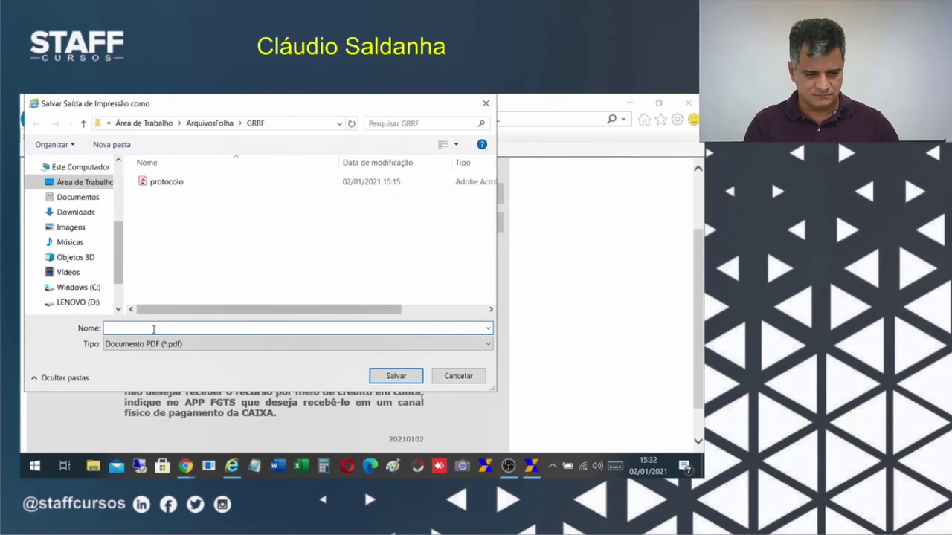
type("cheve")
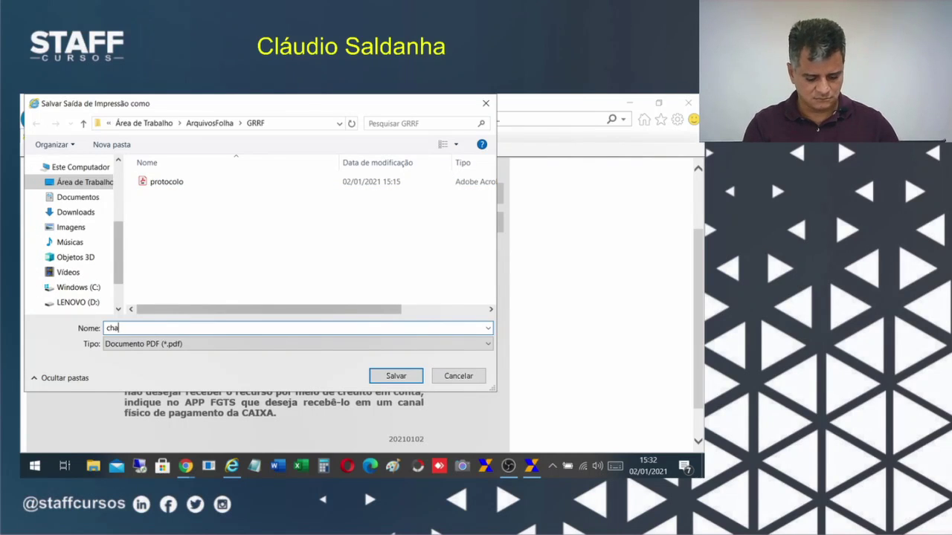
type("ve")
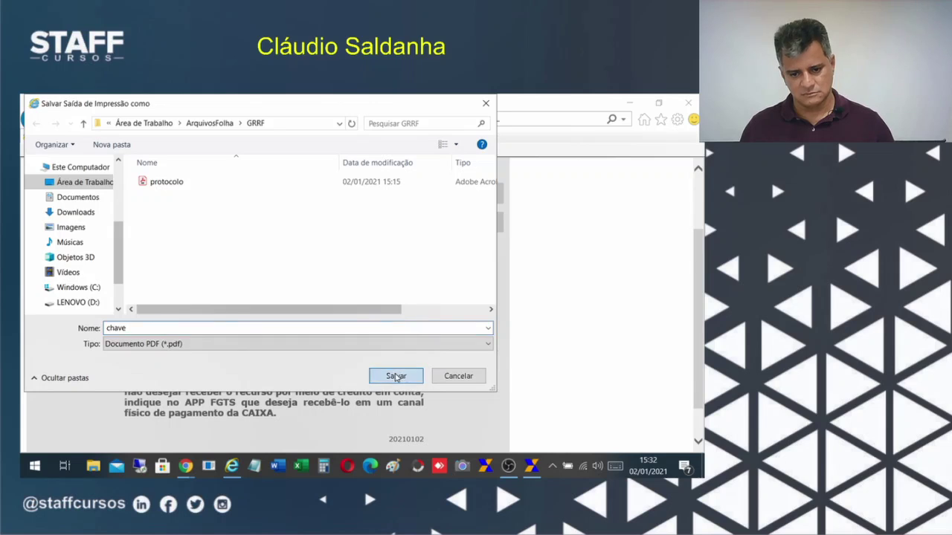
left_click(396, 377)
scroll(475, 350, "down", 2)
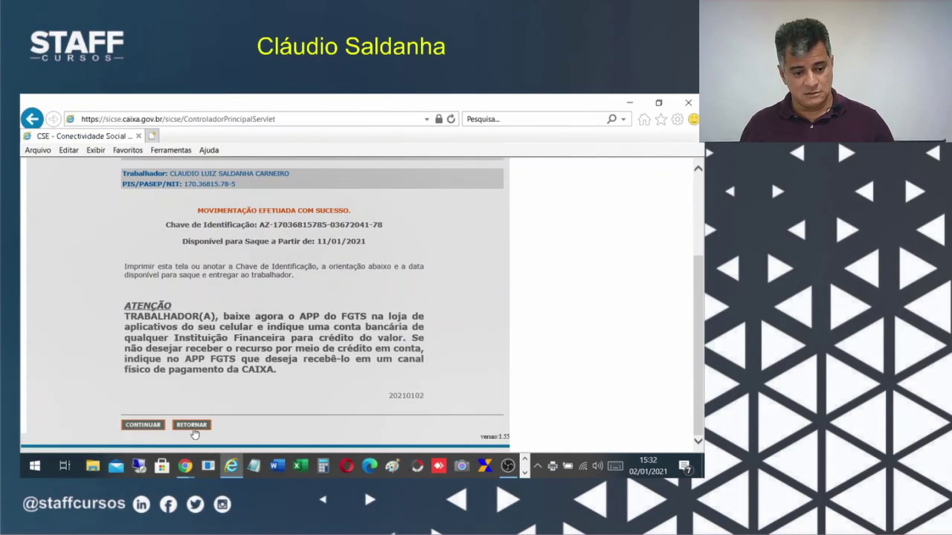
Select withdrawal date 11/01/2021 and continue to the generated GRRF guide totalling 3.297,74.
scroll(324, 386, "up", 1)
scroll(223, 392, "down", 1)
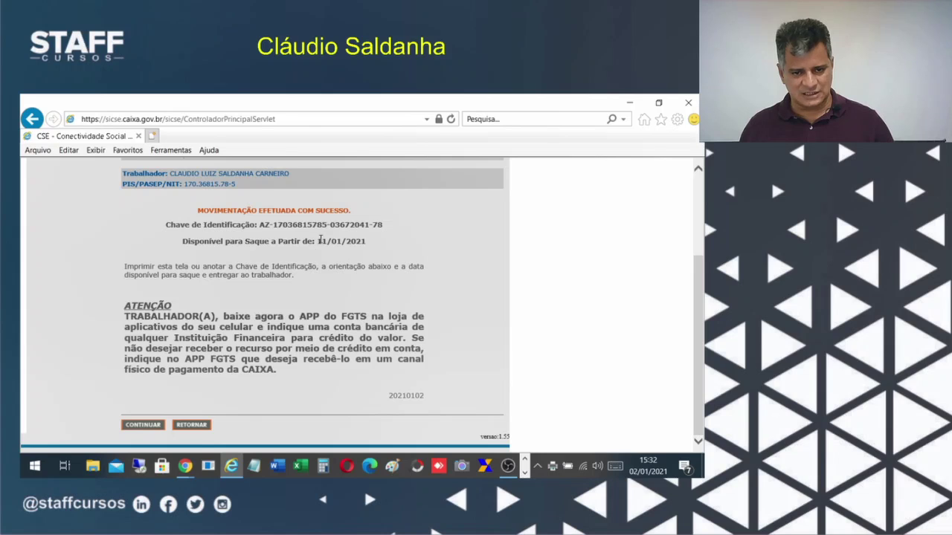
left_click_drag(324, 241, 381, 252)
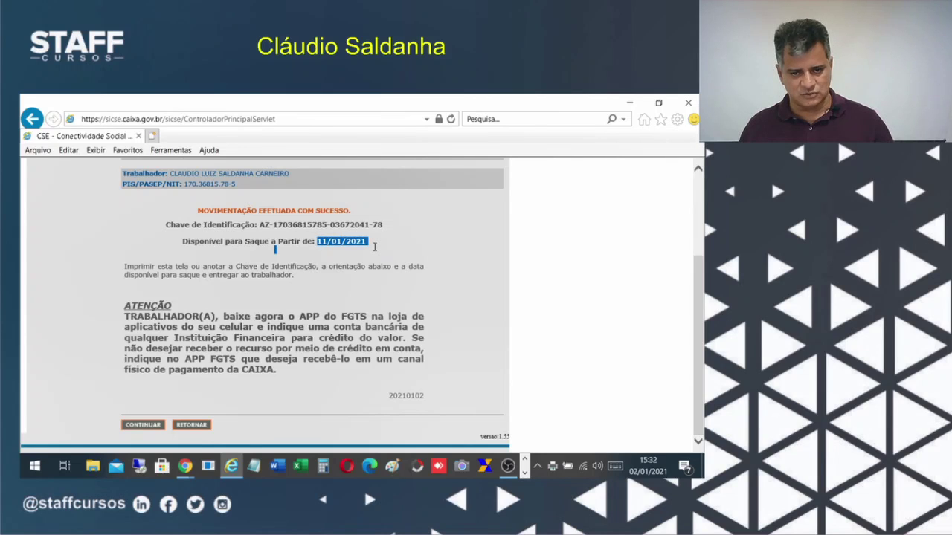
left_click(154, 424)
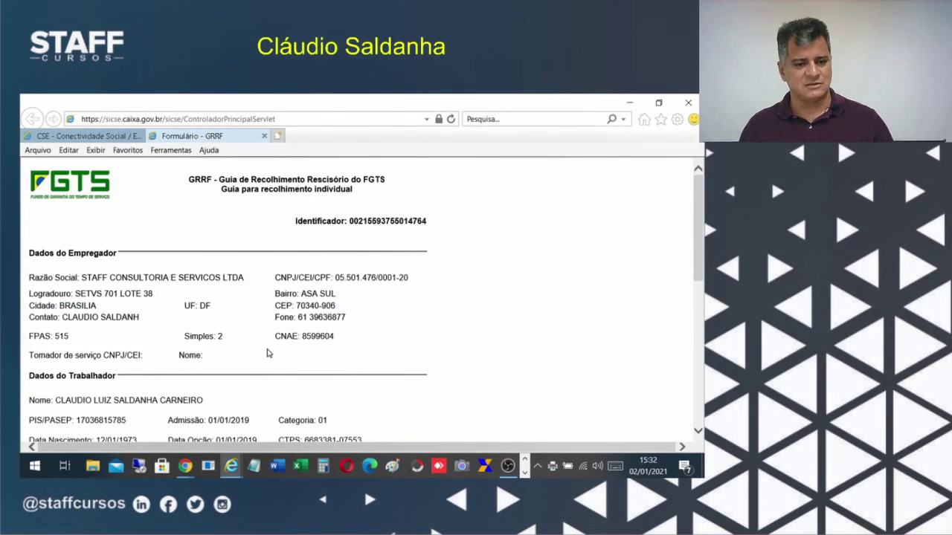
scroll(271, 347, "down", 3)
scroll(272, 347, "down", 2)
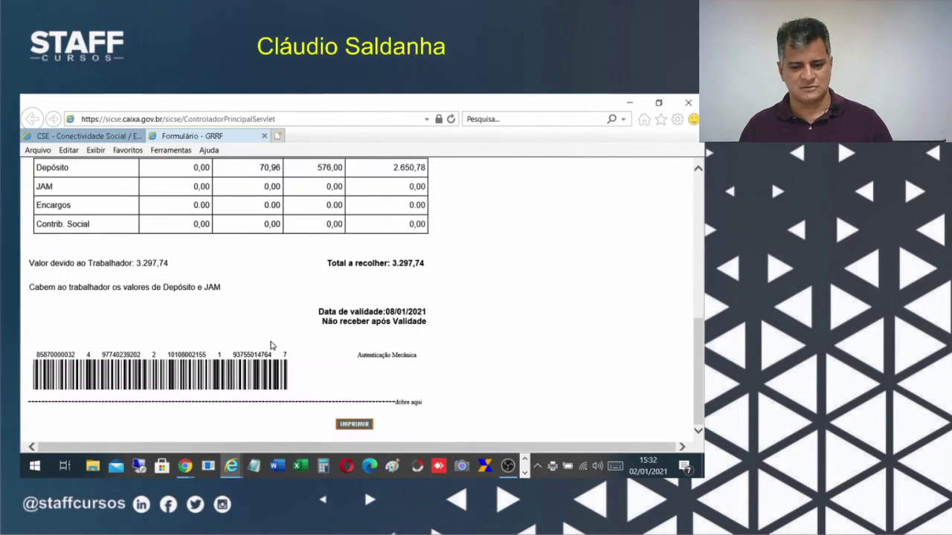
Select the guide's barcode line and its digits.
left_click_drag(32, 355, 355, 376)
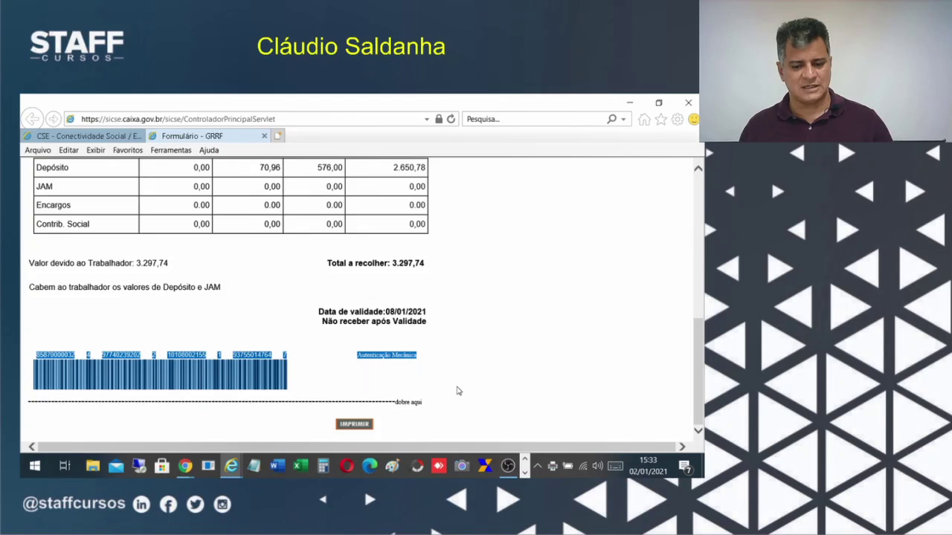
scroll(457, 401, "up", 6)
scroll(458, 418, "down", 6)
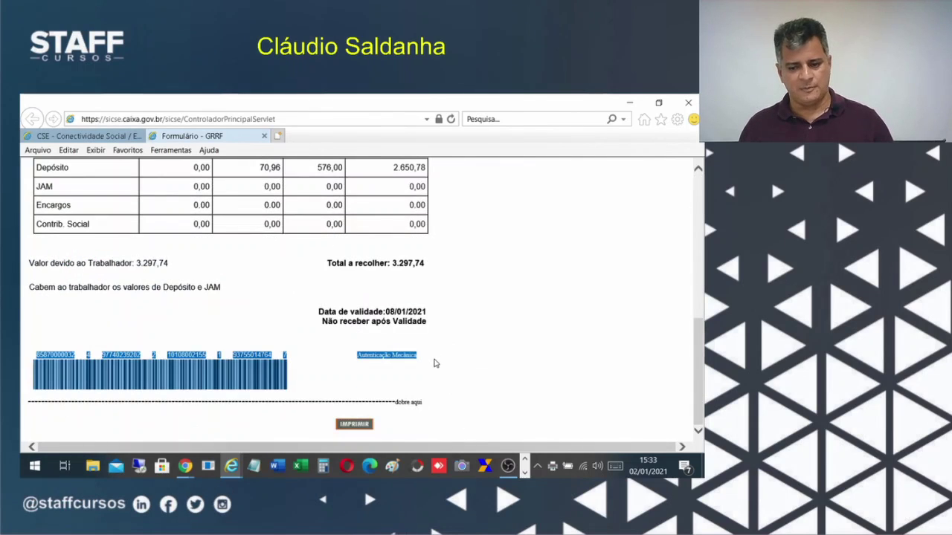
Print the GRRF guide to PDF as 'GRRFCONECTIVIDADE' in the GRRF folder.
left_click(348, 421)
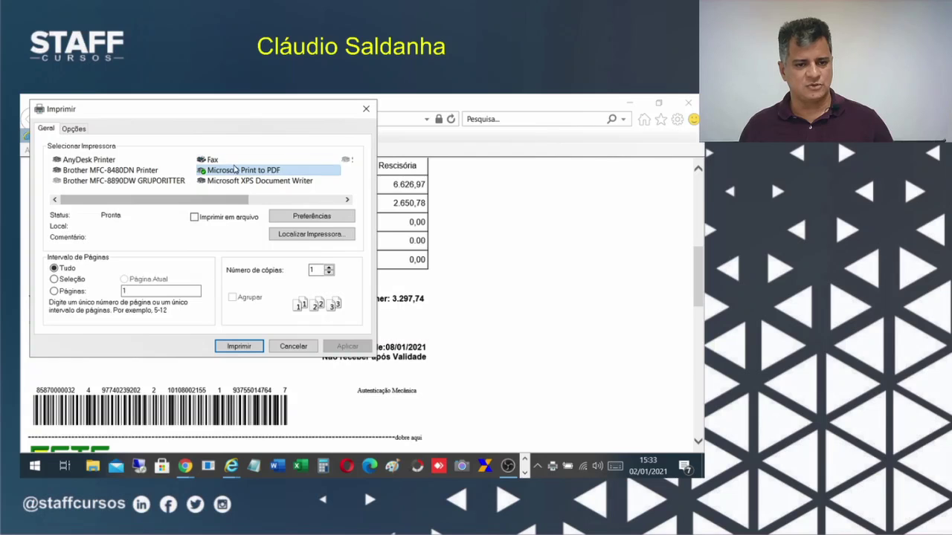
left_click(232, 349)
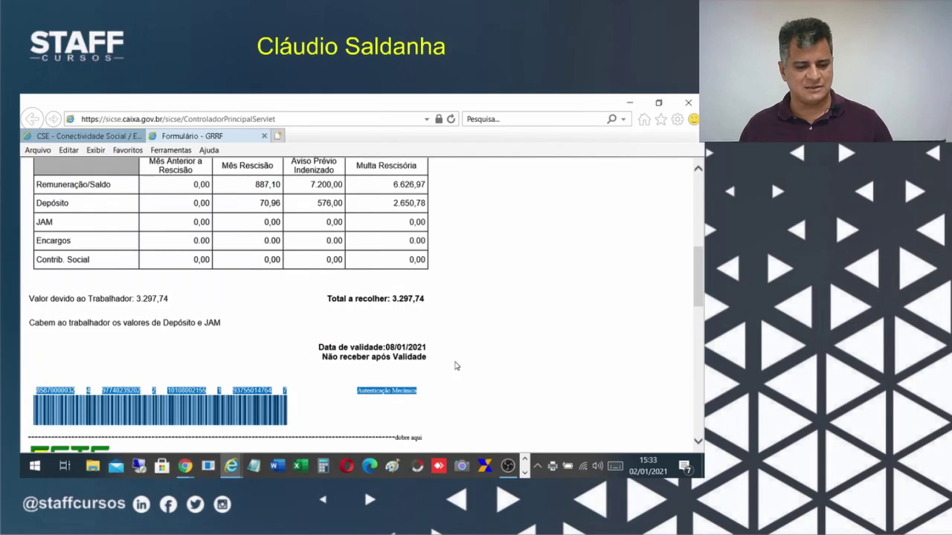
scroll(520, 371, "down", 10)
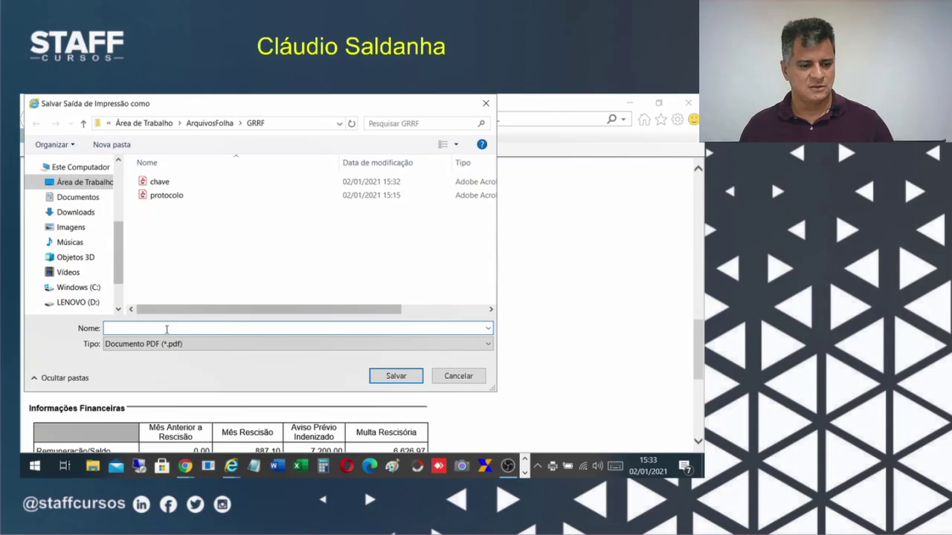
type("gr")
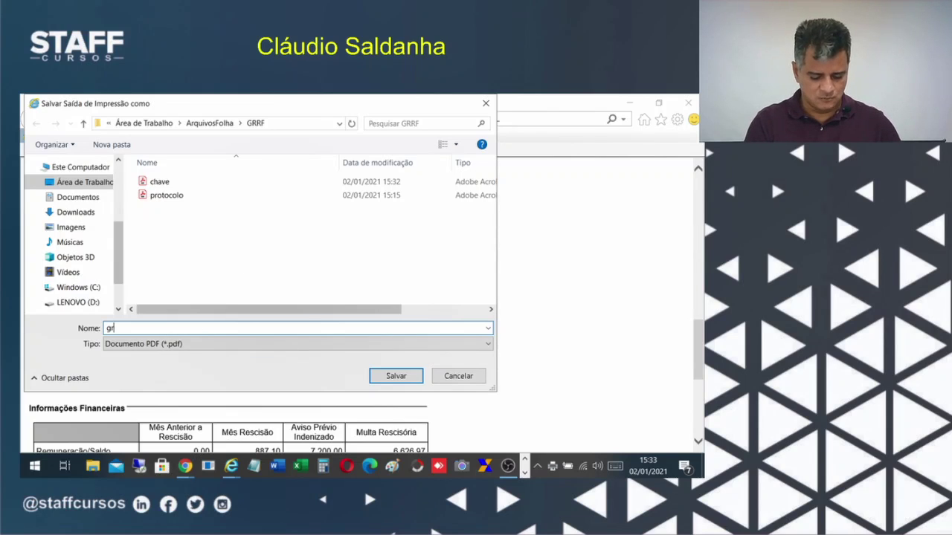
key("BackSpace")
key("BackSpace")
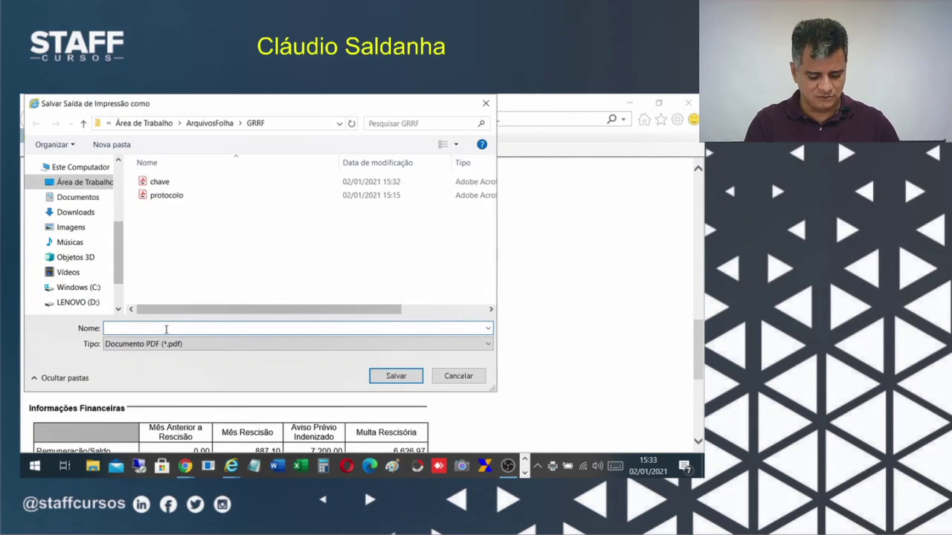
type("GRRF")
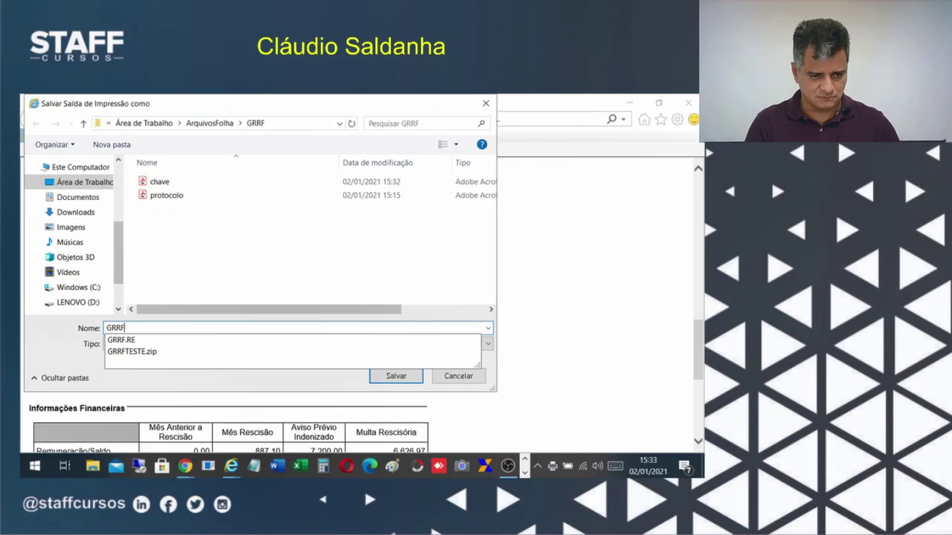
type("CONECTIV")
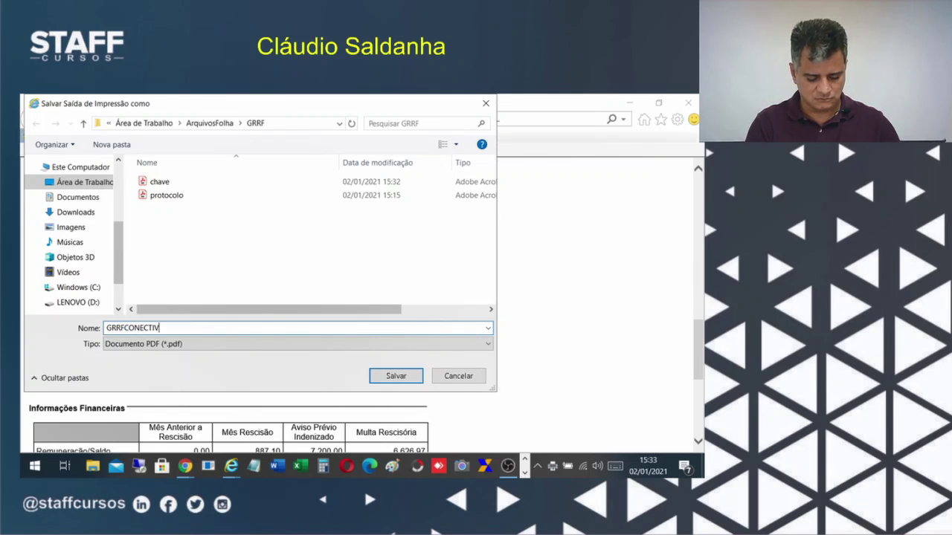
type("IDADE")
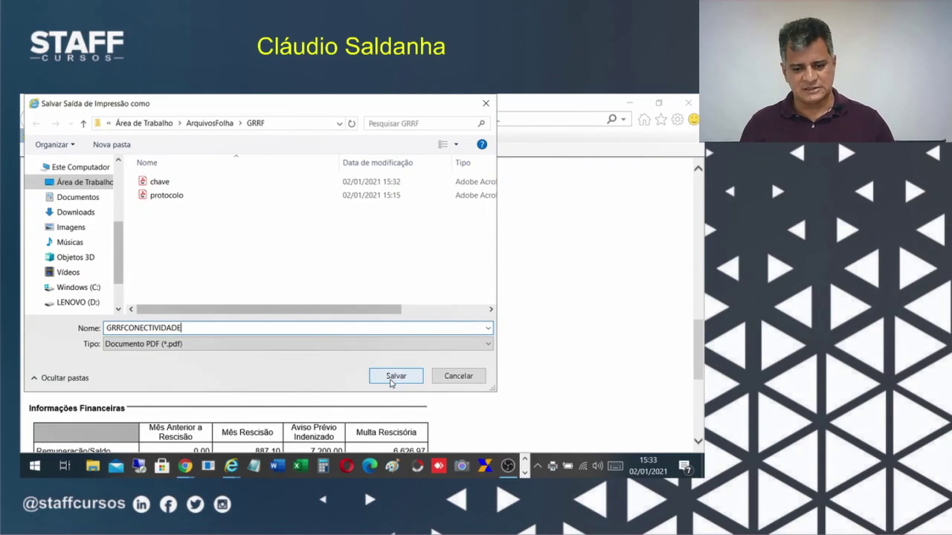
left_click(396, 376)
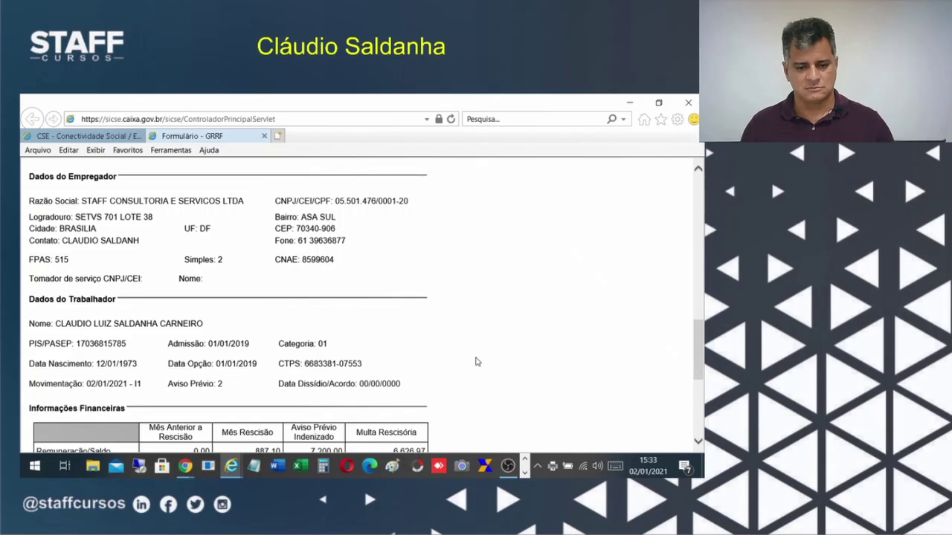
Scroll up and down through the Formulário - GRRF guide to review it.
scroll(409, 339, "down", 5)
scroll(405, 341, "up", 5)
scroll(401, 340, "down", 2)
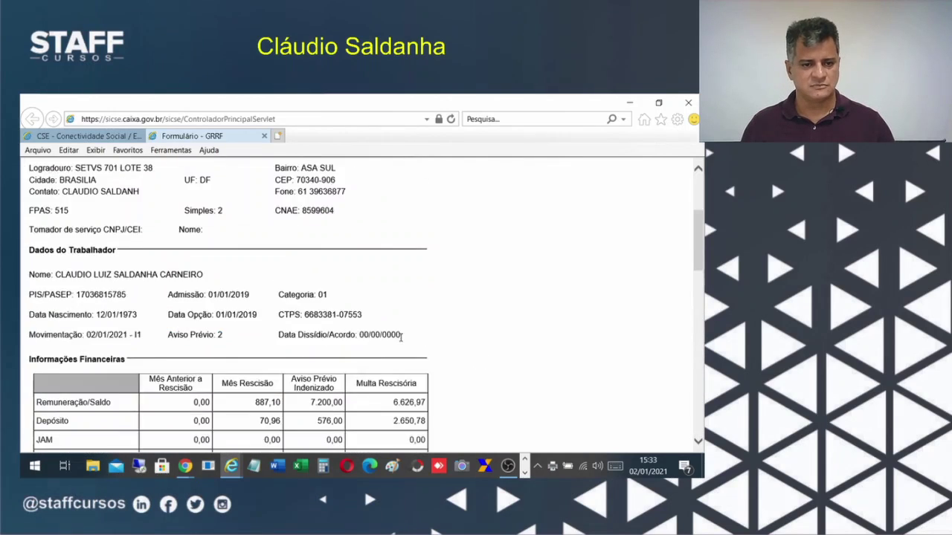
scroll(399, 341, "up", 3)
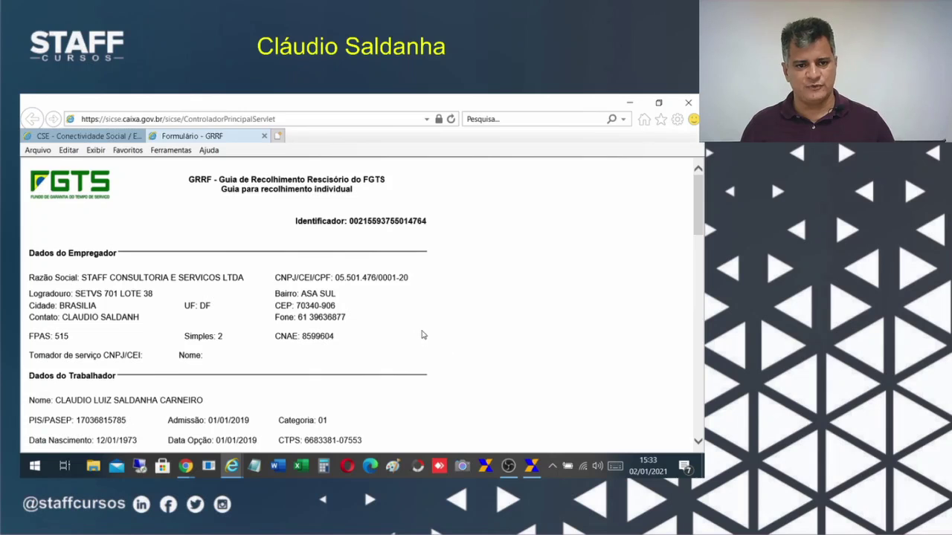
scroll(323, 364, "down", 10)
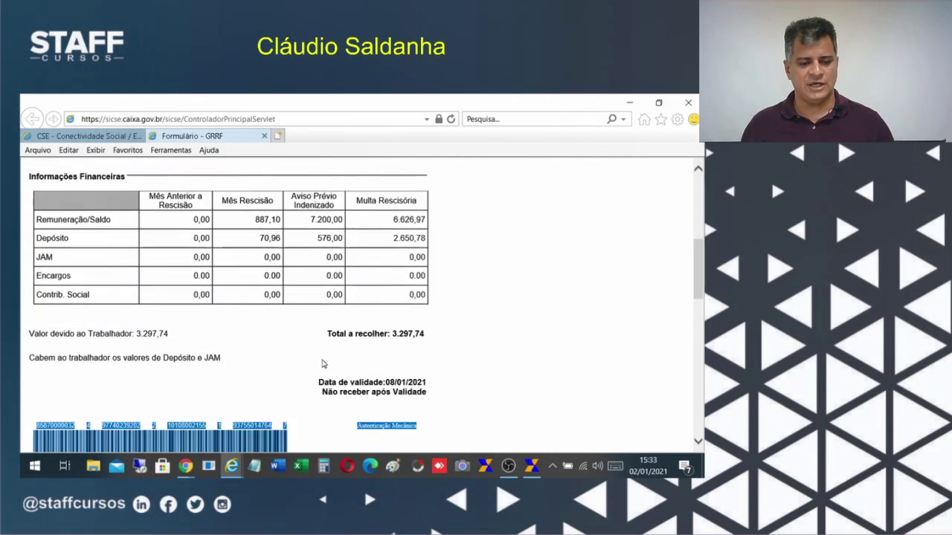
scroll(381, 376, "up", 10)
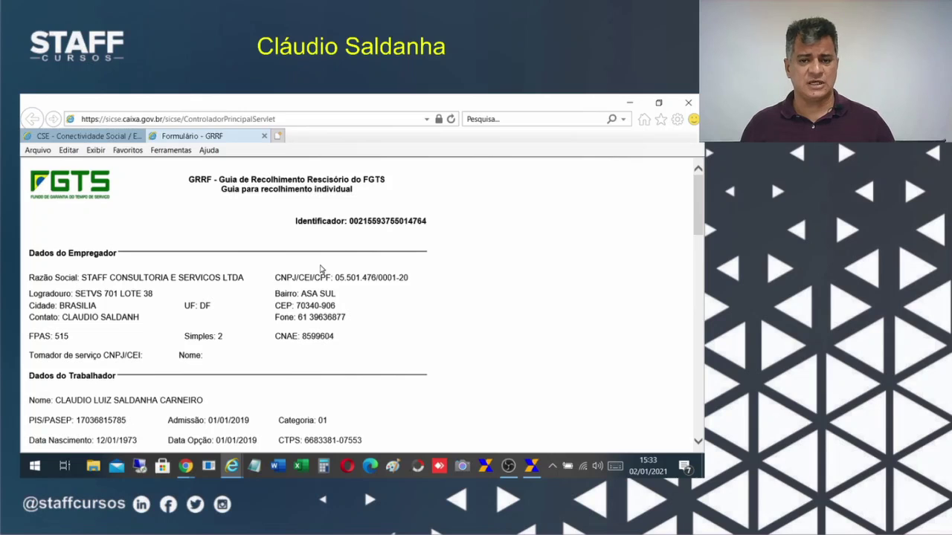
scroll(109, 220, "down", 3)
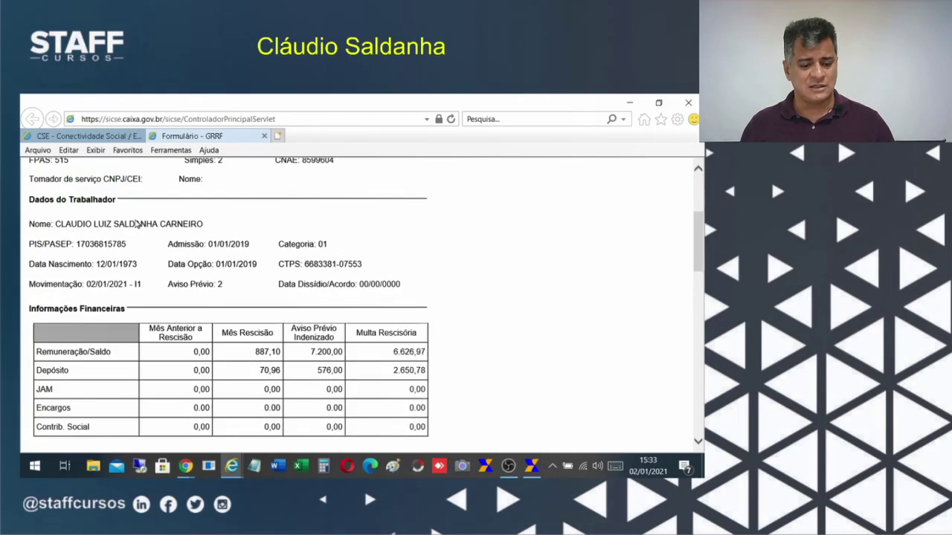
scroll(134, 246, "up", 2)
scroll(151, 263, "down", 5)
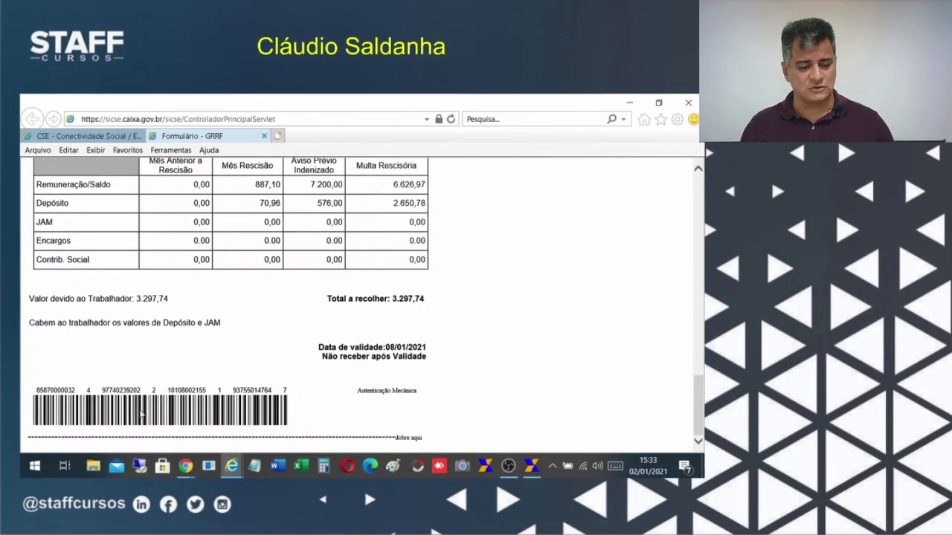
scroll(141, 417, "up", 5)
scroll(141, 417, "down", 6)
left_click(264, 136)
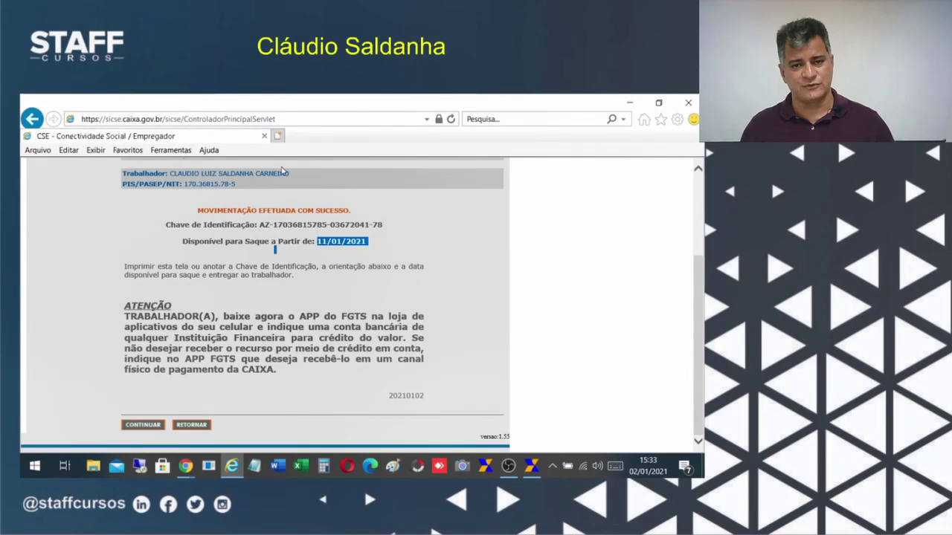
scroll(301, 318, "up", 3)
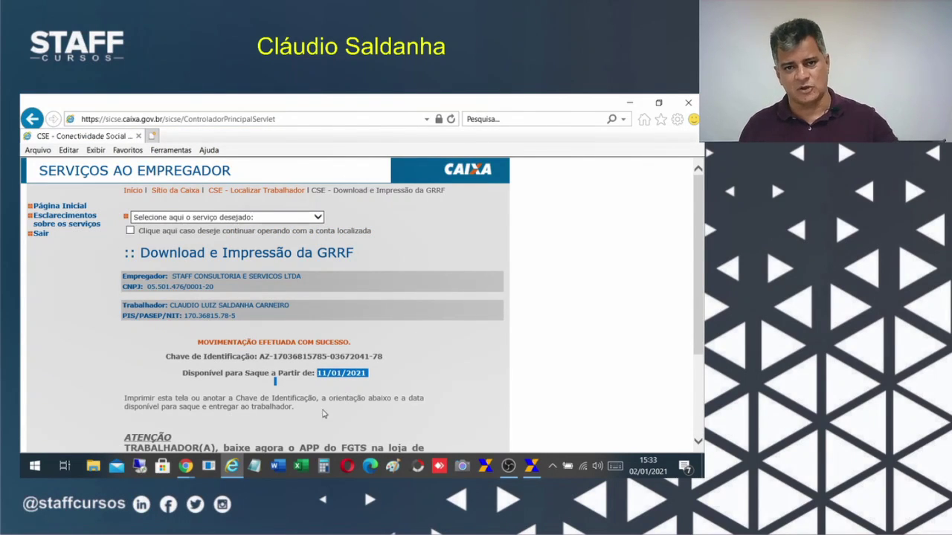
scroll(335, 387, "down", 3)
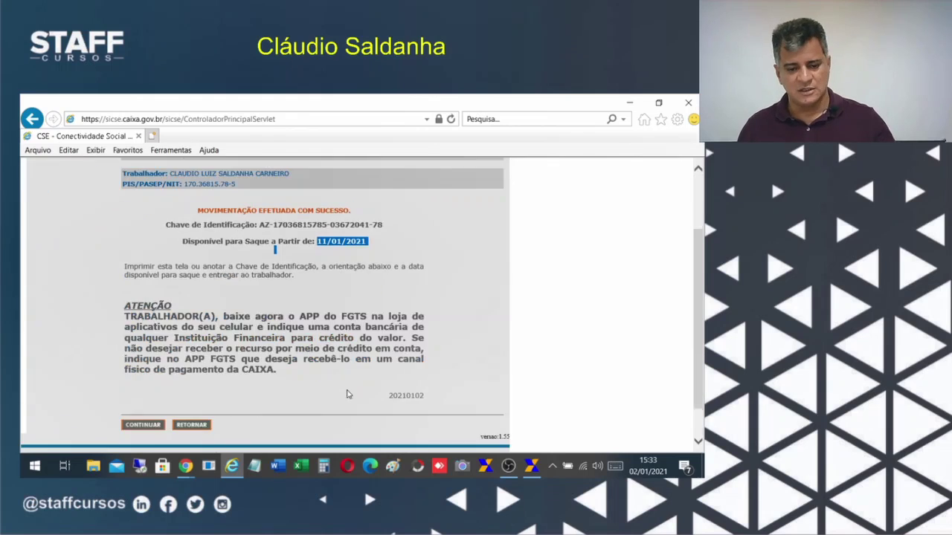
scroll(348, 378, "up", 3)
scroll(348, 377, "down", 3)
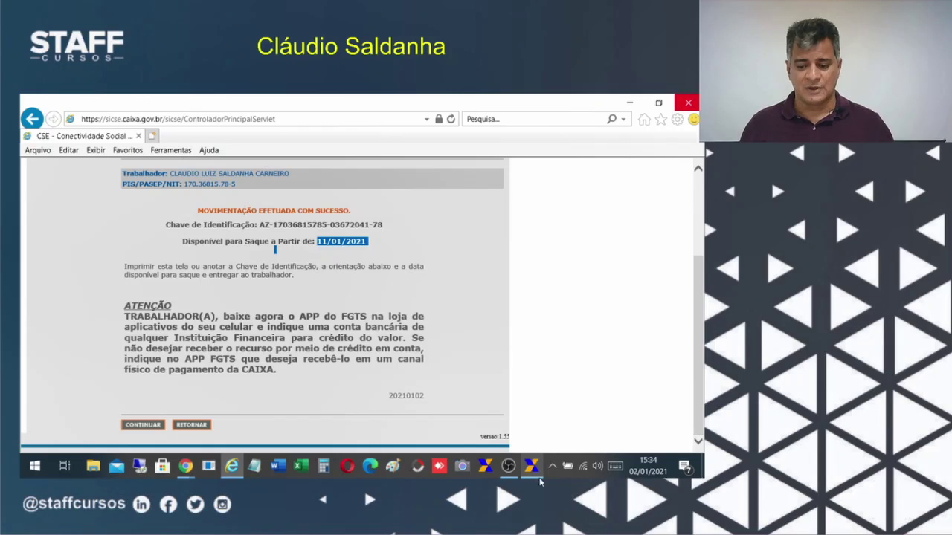
In GRRF Eletrônica, review the validated guide due 08/01/2021 for 3.297,74, then close the list.
left_click(531, 466)
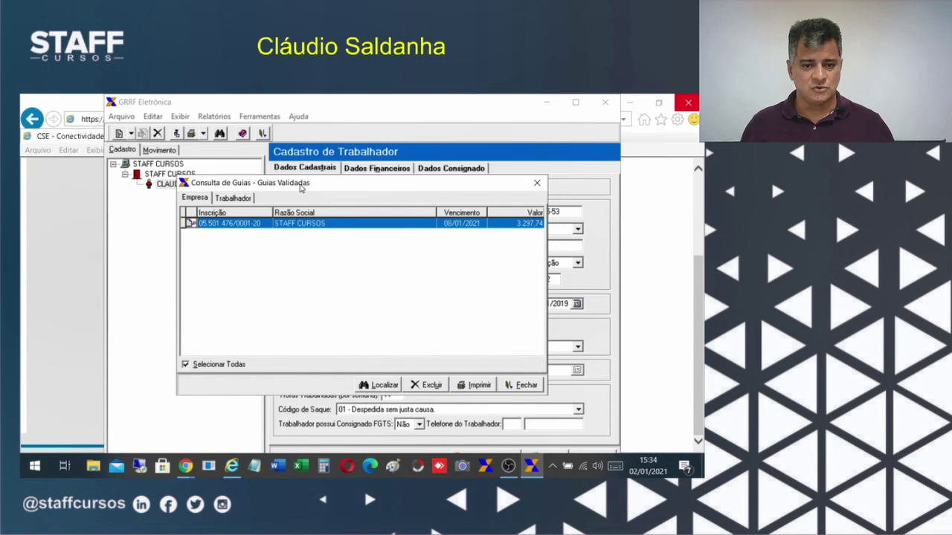
left_click_drag(301, 186, 286, 173)
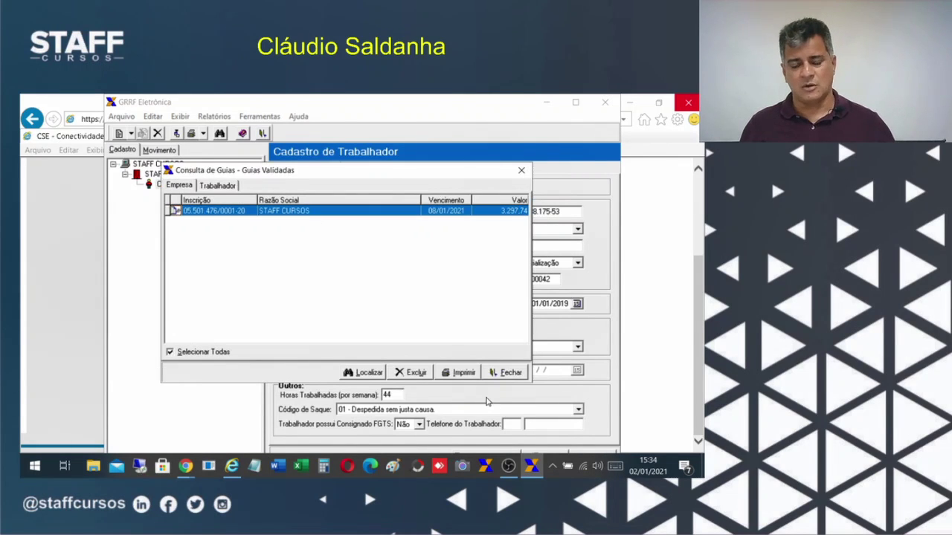
left_click(510, 373)
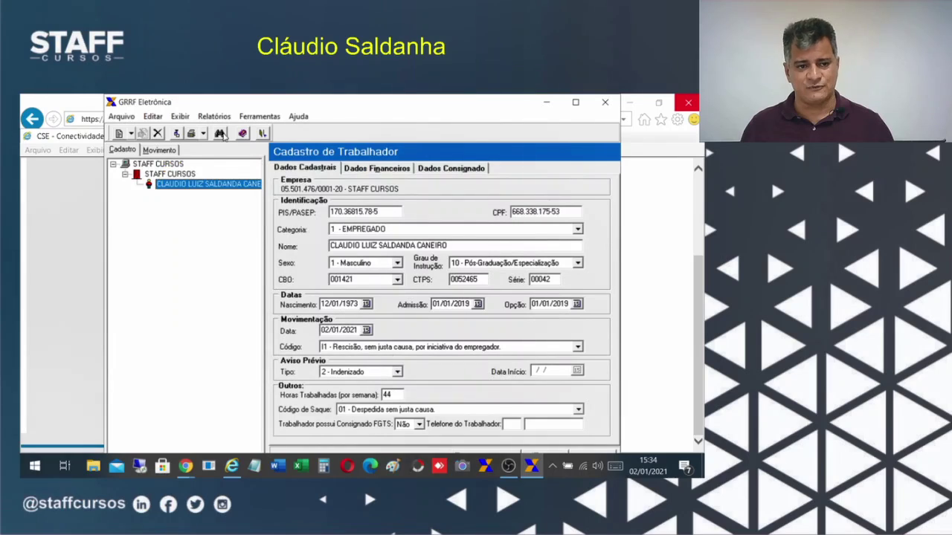
left_click(121, 116)
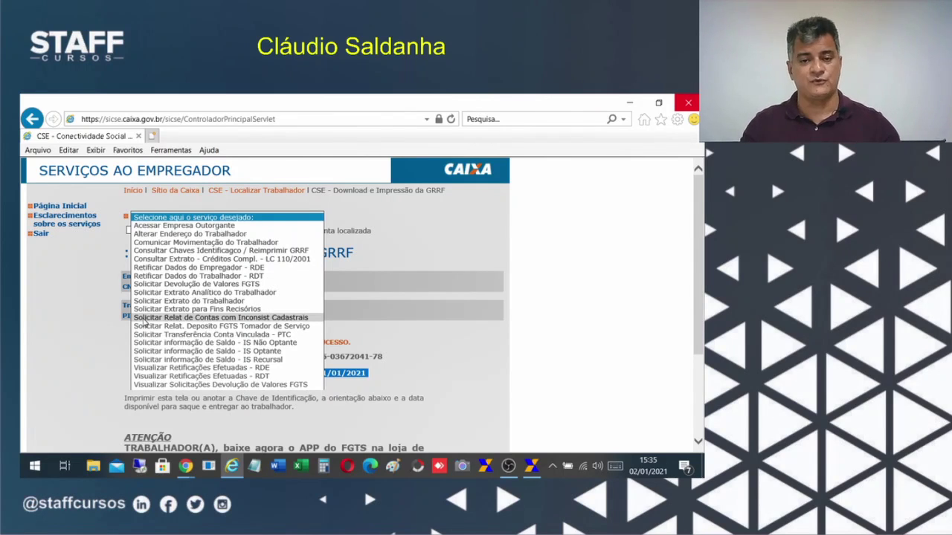
Close the services dropdown without choosing a service and switch away from the browser.
left_click(470, 361)
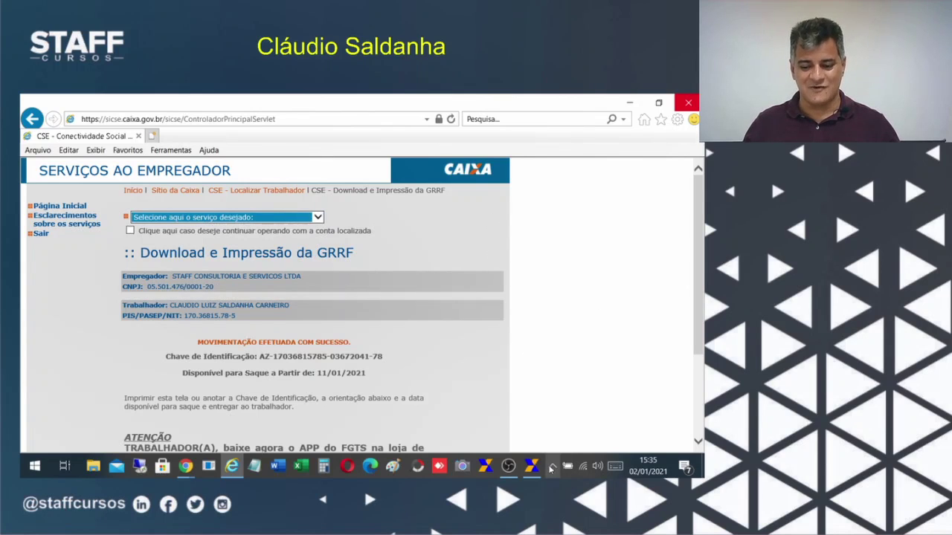
left_click(507, 465)
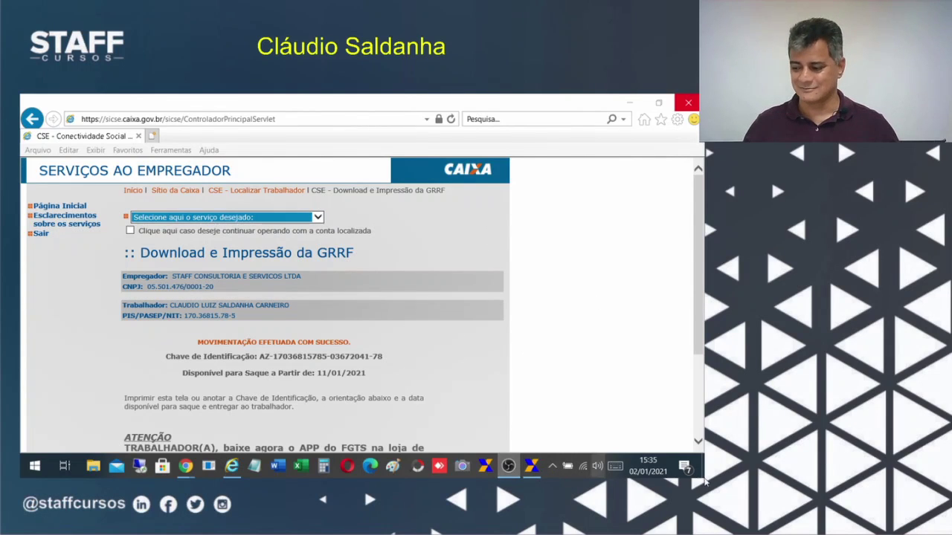